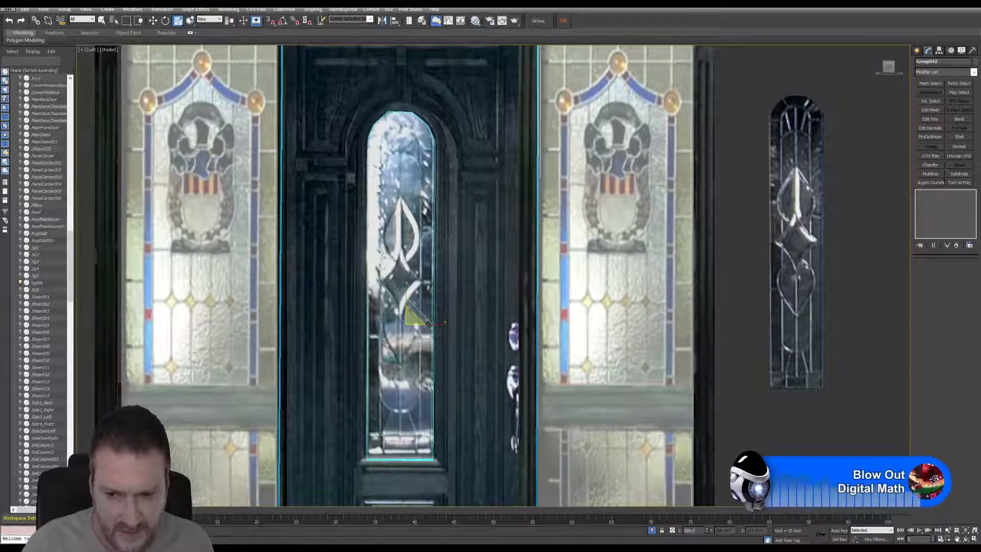
Step: Switch to squash scaling and set the selected door group's Y scale to 100
click(180, 26)
drag(181, 27, 178, 44)
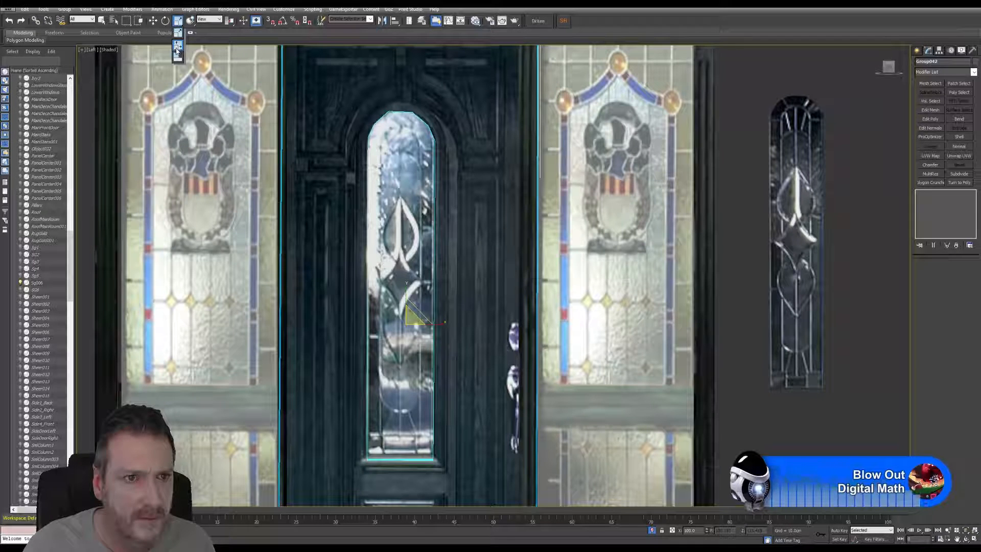
drag(176, 60, 175, 59)
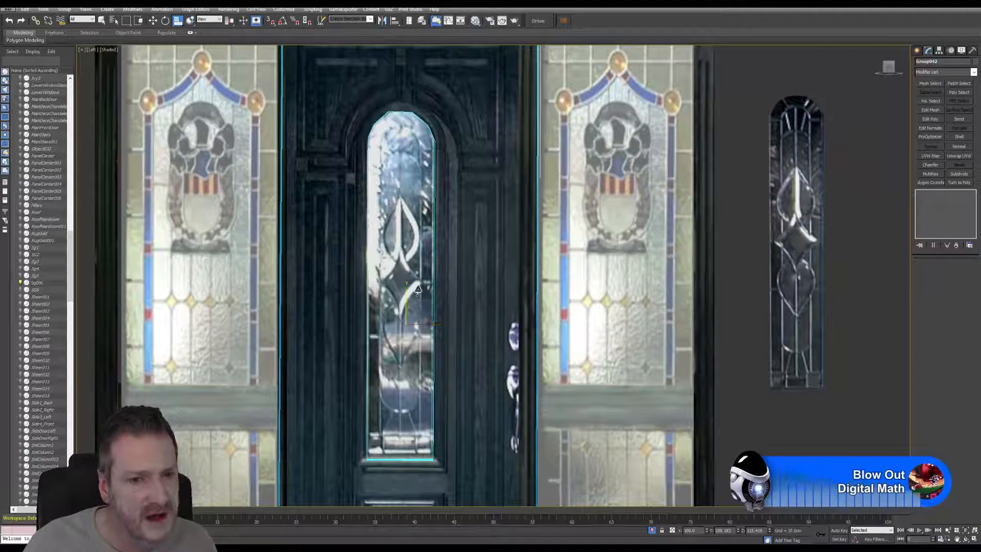
scroll(418, 291, up, 4)
scroll(400, 327, down, 5)
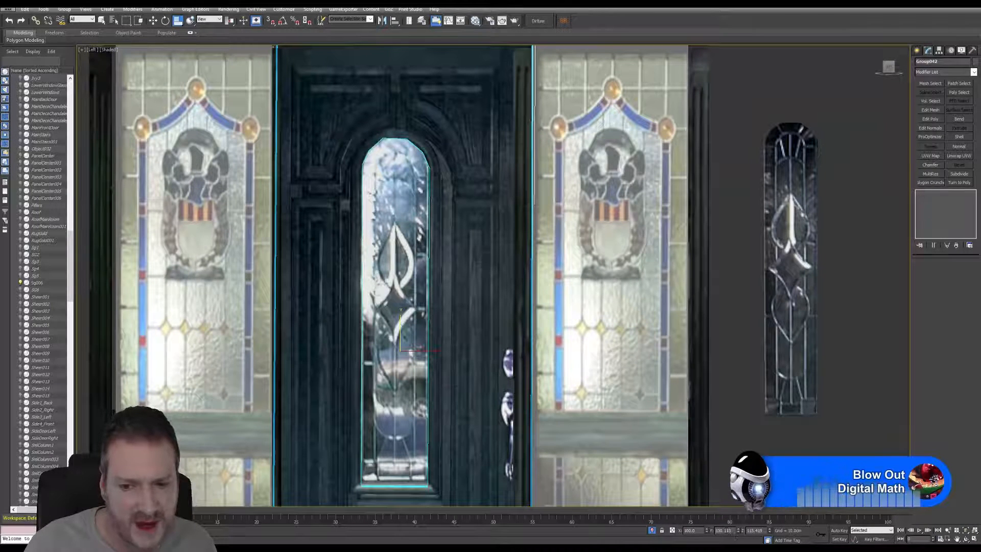
double_click(727, 531)
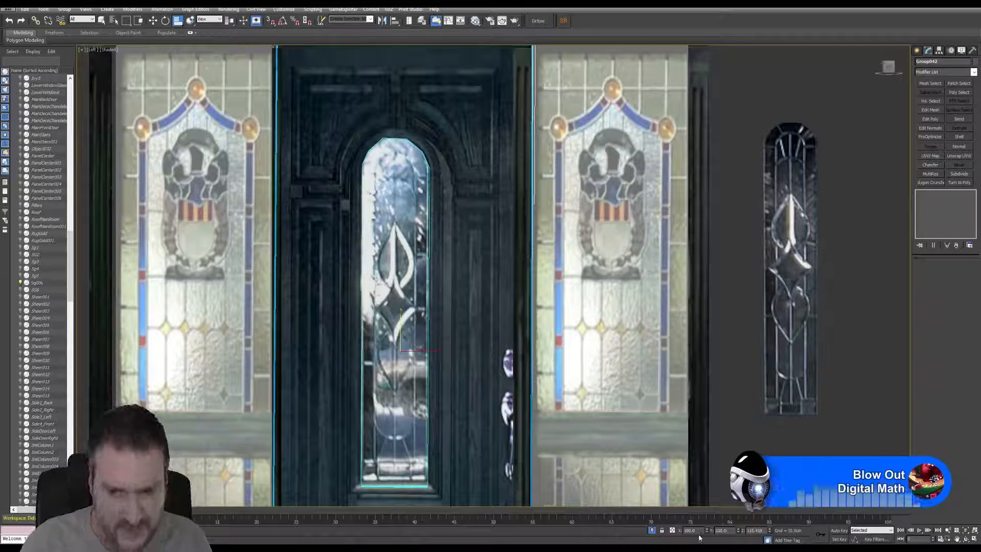
text(0)
key(Return)
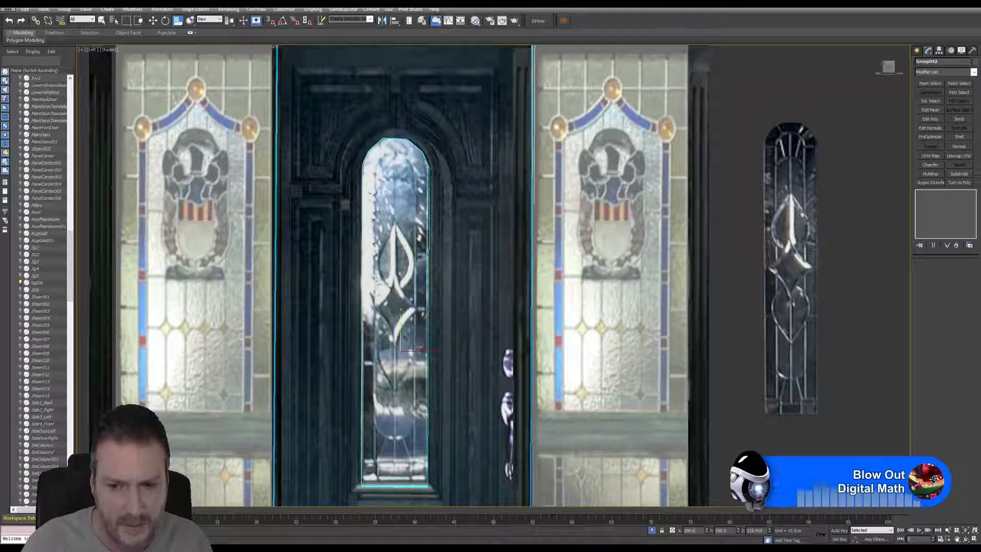
Step: Try non-uniform scaling of the door group with Y scale 99.7 and a larger X scale, and undo both changes
middle_drag(457, 454, 434, 262)
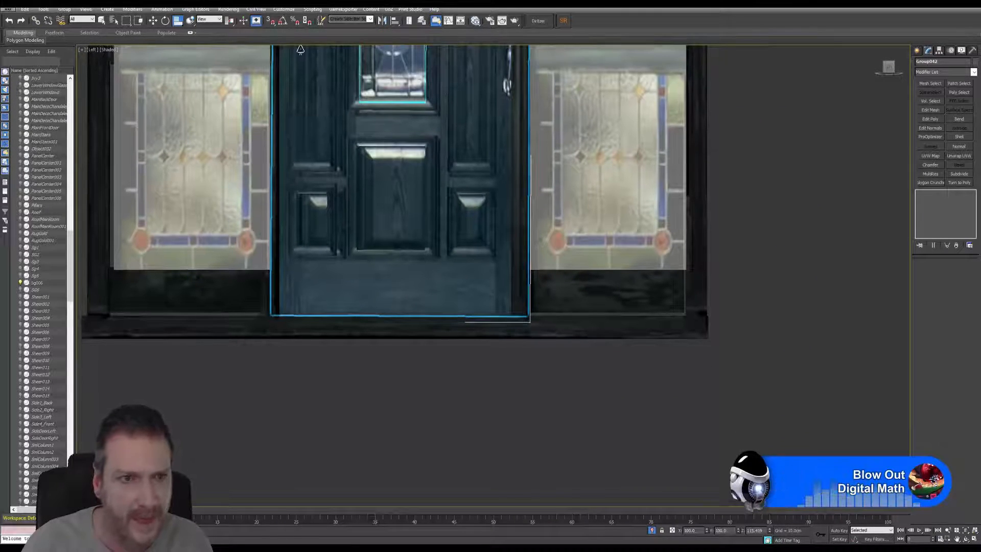
click(178, 22)
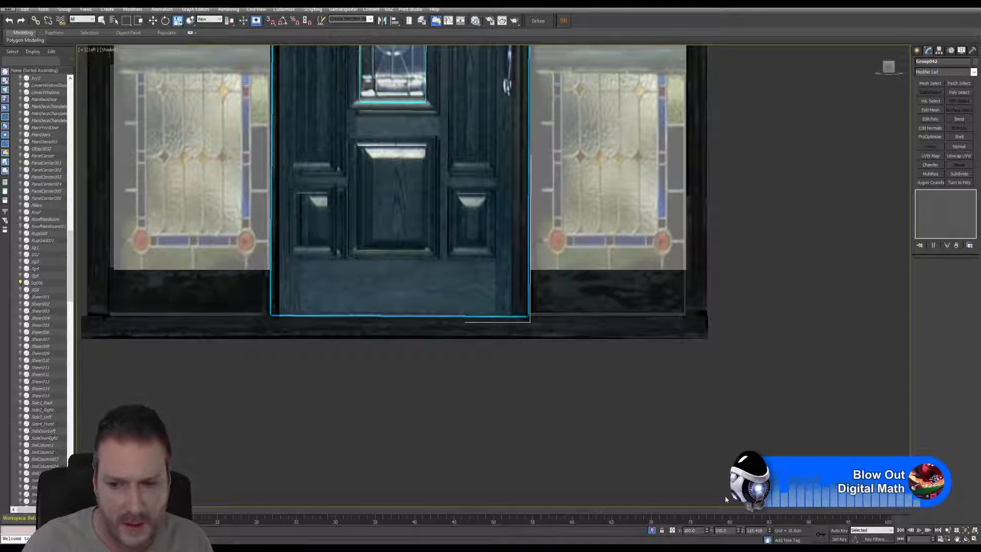
middle_drag(722, 496, 718, 497)
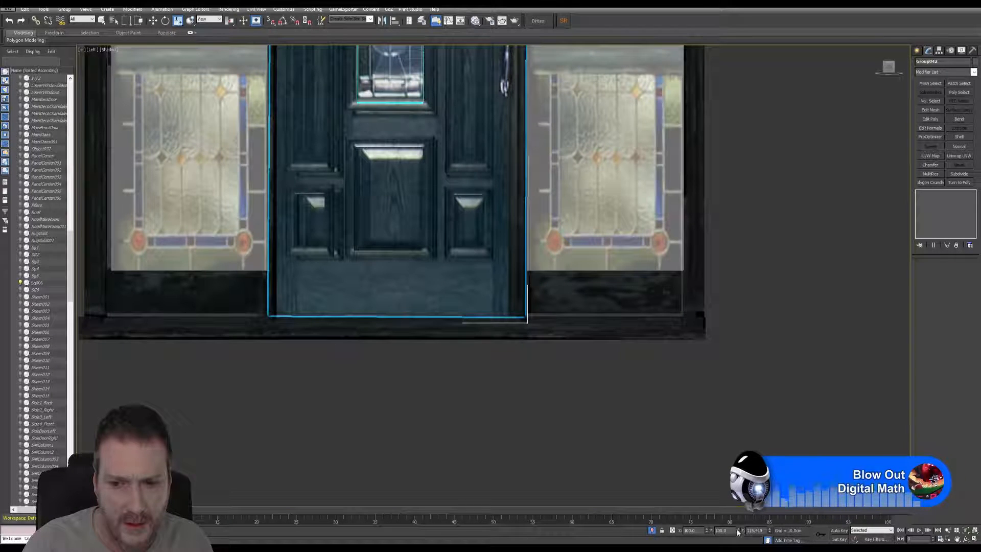
mouse_move(737, 533)
mouse_down()
mouse_move(736, 522)
mouse_move(736, 534)
mouse_up()
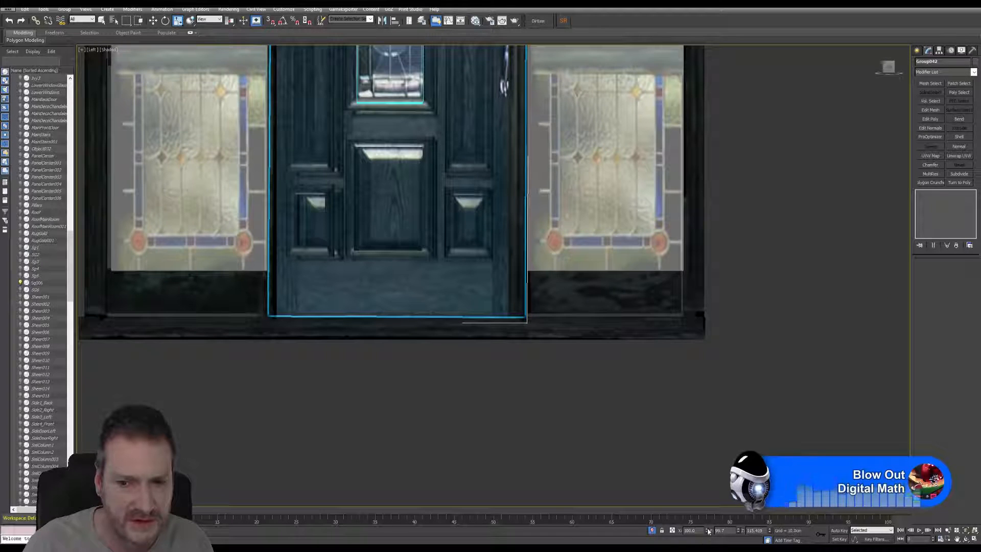
drag(708, 531, 707, 511)
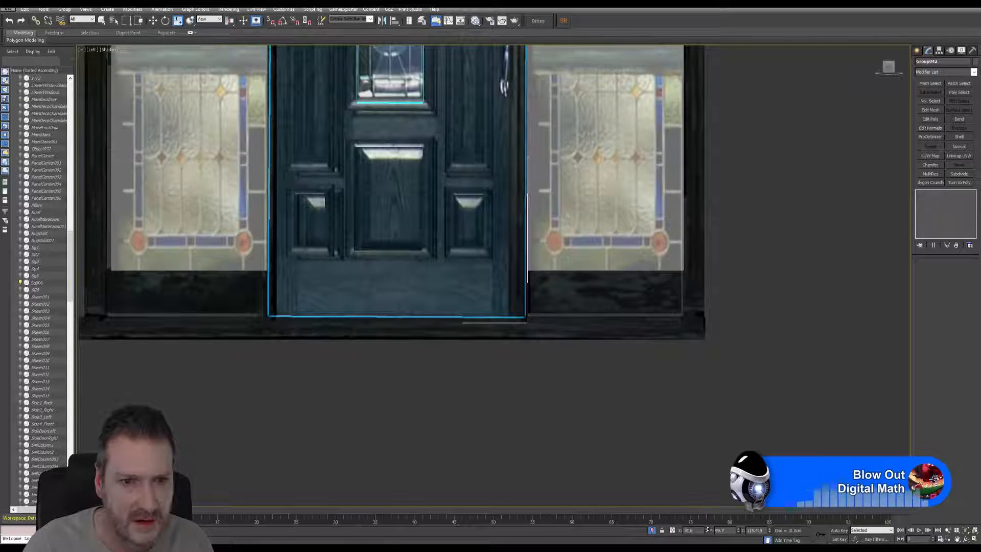
scroll(637, 372, down, 4)
middle_drag(637, 371, 590, 511)
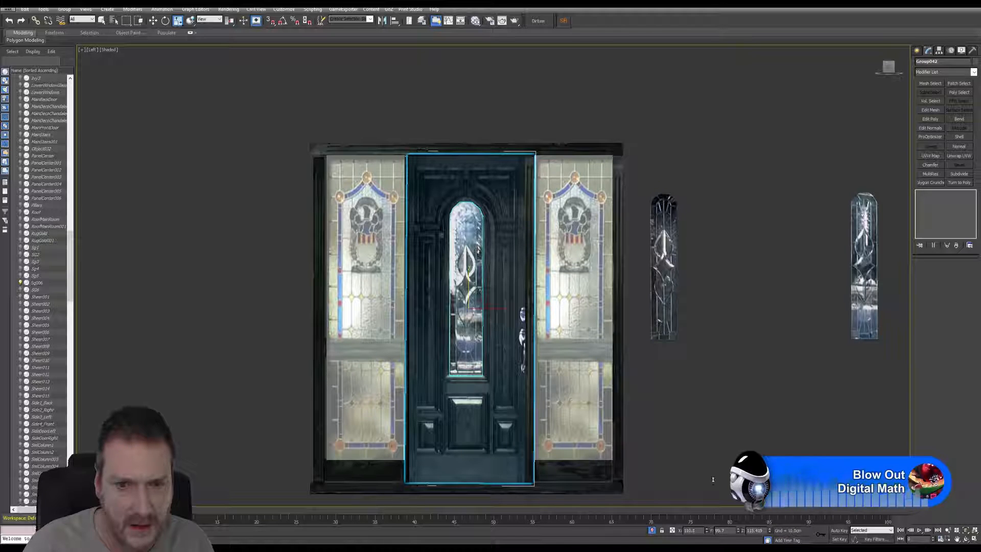
drag(713, 479, 712, 466)
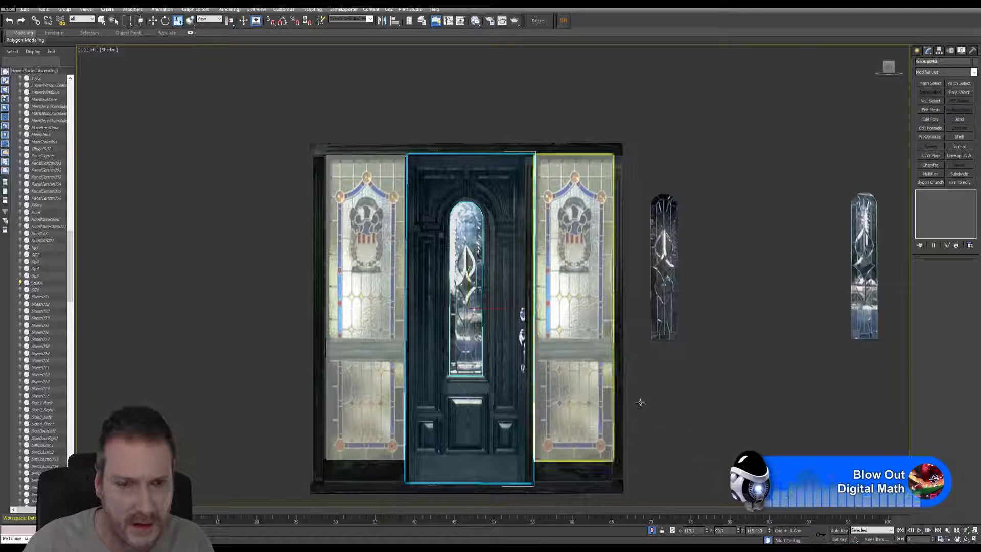
click(8, 22)
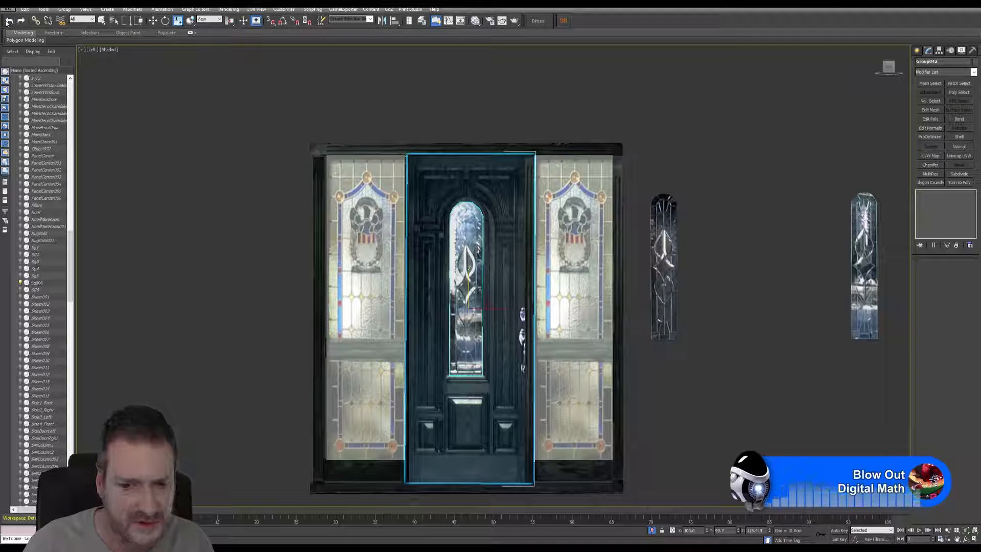
click(7, 22)
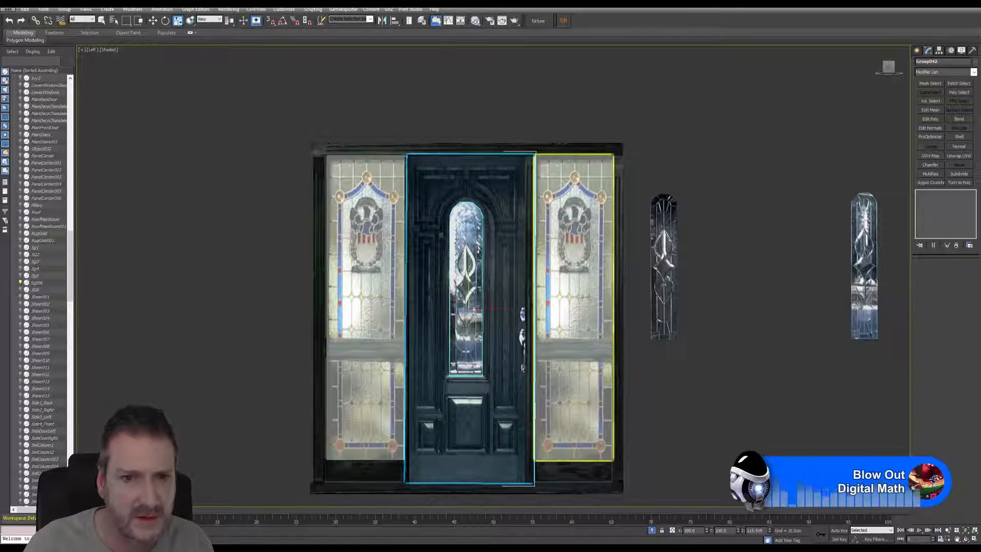
Step: Squash-scale the door group to about 101.05 on X and Y and 114.22 on Z to fit the frame opening
click(178, 22)
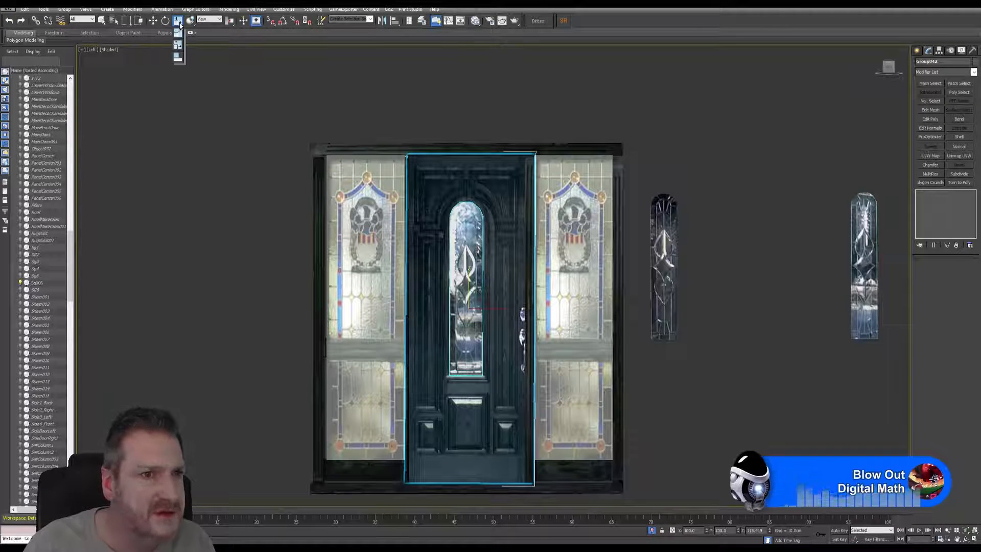
click(179, 33)
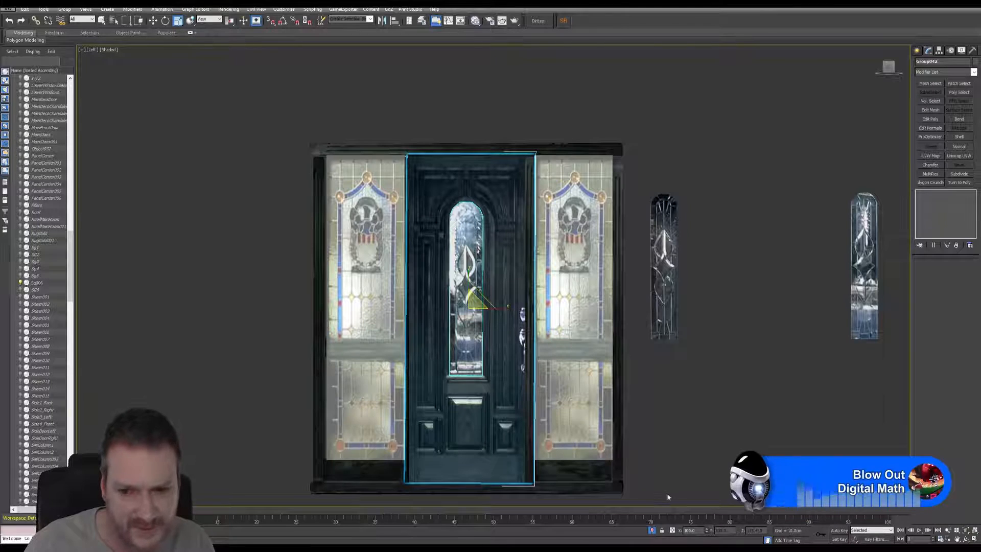
click(179, 22)
click(179, 54)
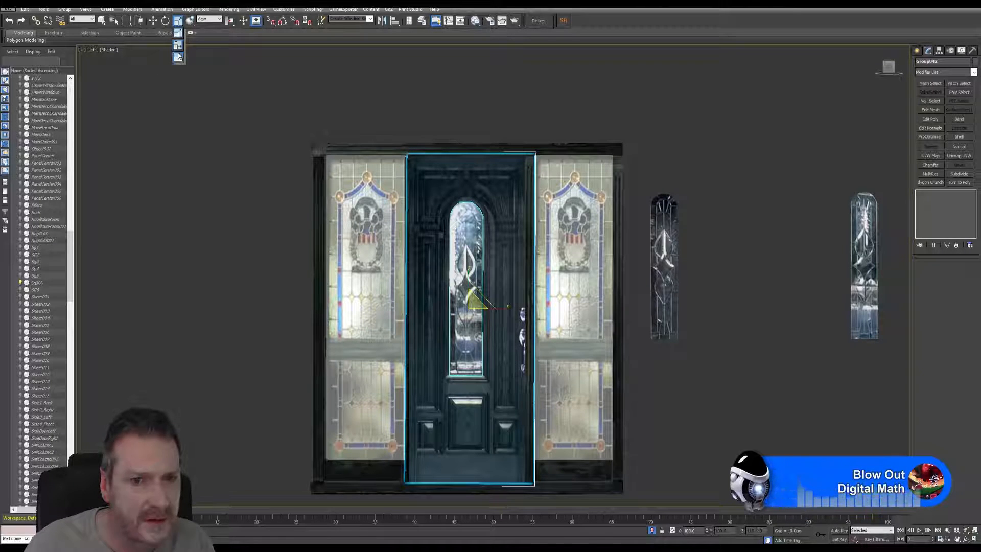
scroll(492, 287, up, 2)
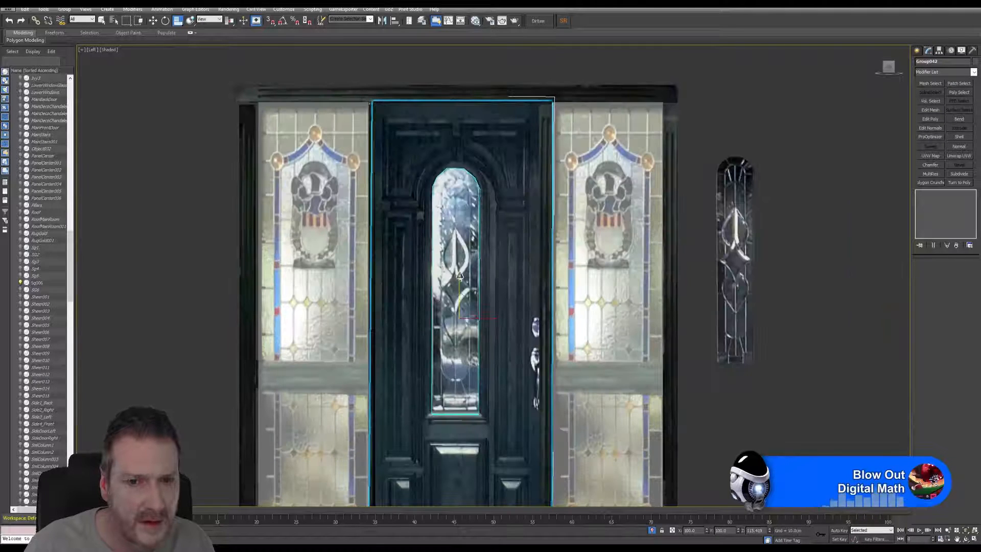
scroll(459, 275, up, 3)
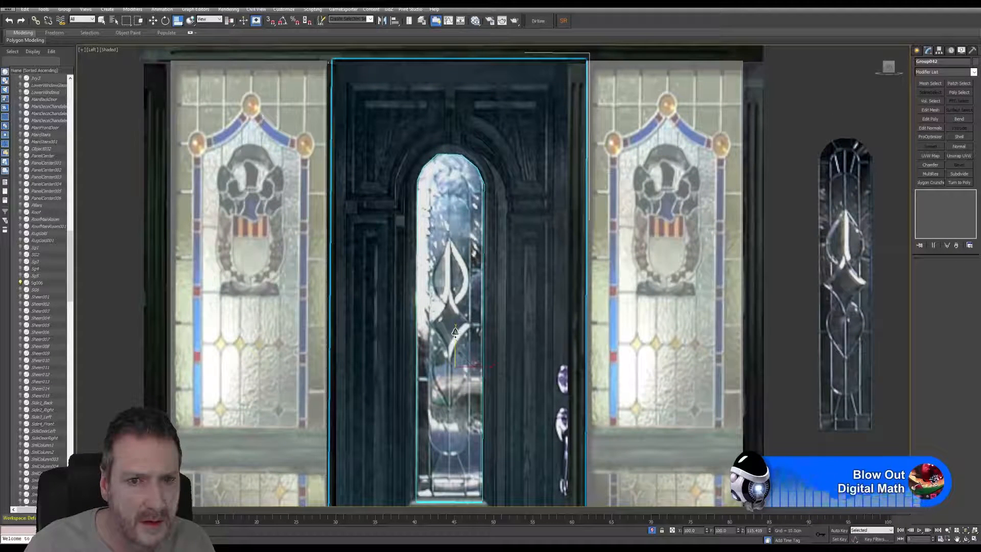
drag(454, 332, 457, 332)
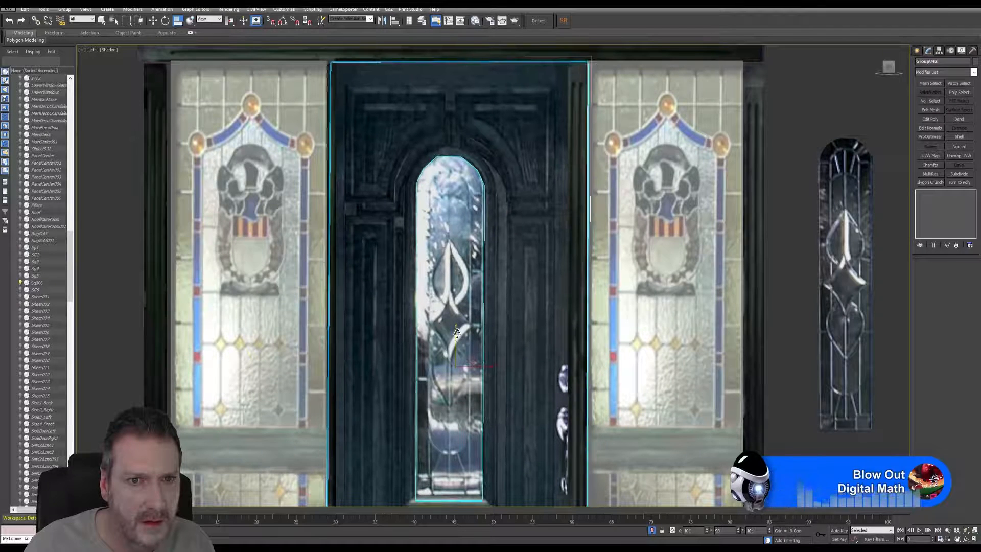
Step: Examine how the scaled door's top, bottom and side edges line up with the surrounding frame
middle_drag(543, 365, 535, 140)
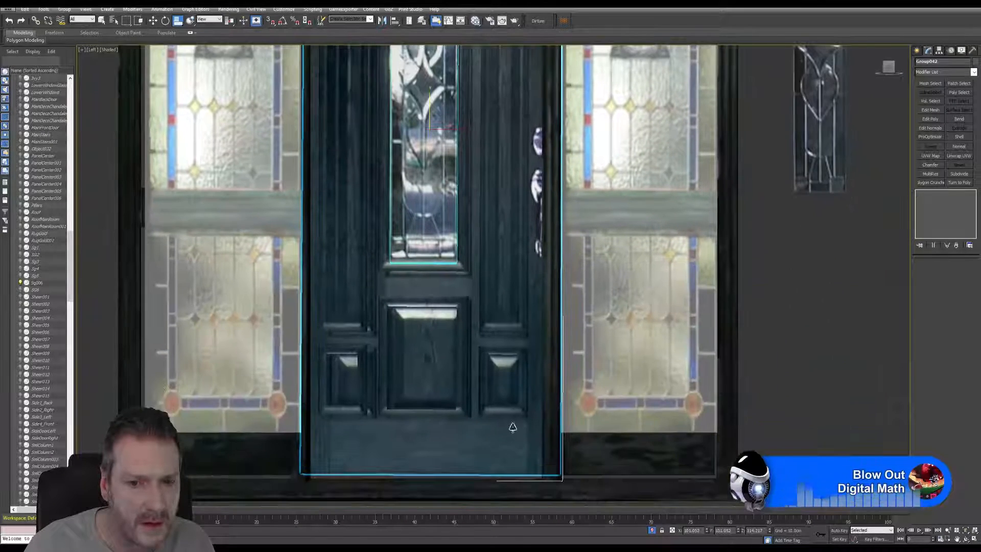
middle_drag(512, 427, 518, 267)
scroll(527, 309, up, 4)
scroll(520, 329, down, 5)
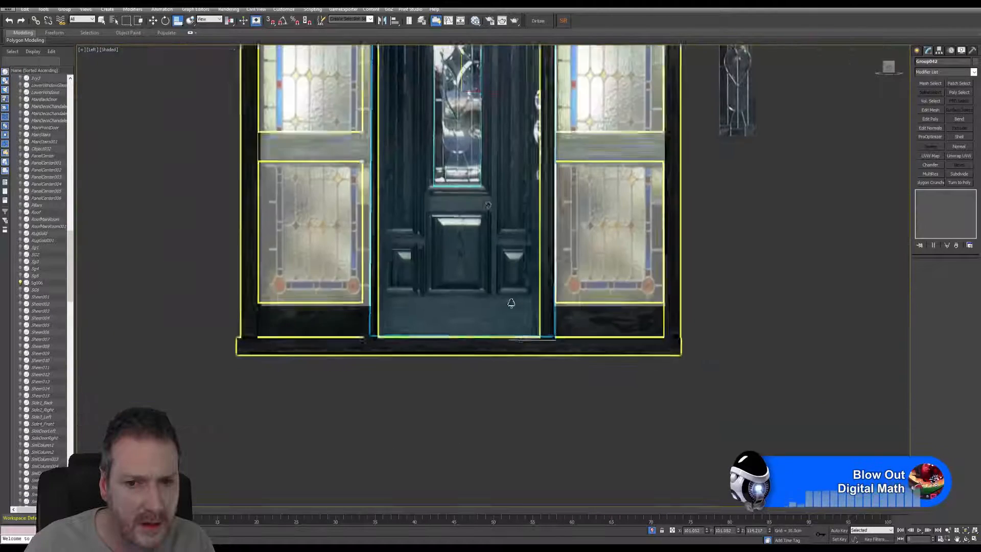
middle_drag(484, 172, 474, 450)
scroll(457, 141, up, 5)
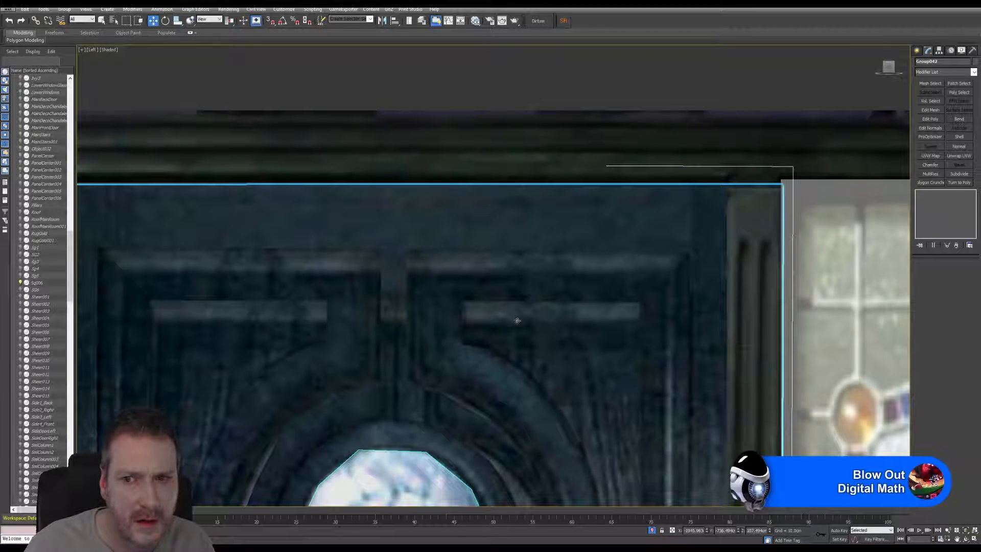
scroll(593, 279, down, 1)
scroll(700, 248, up, 4)
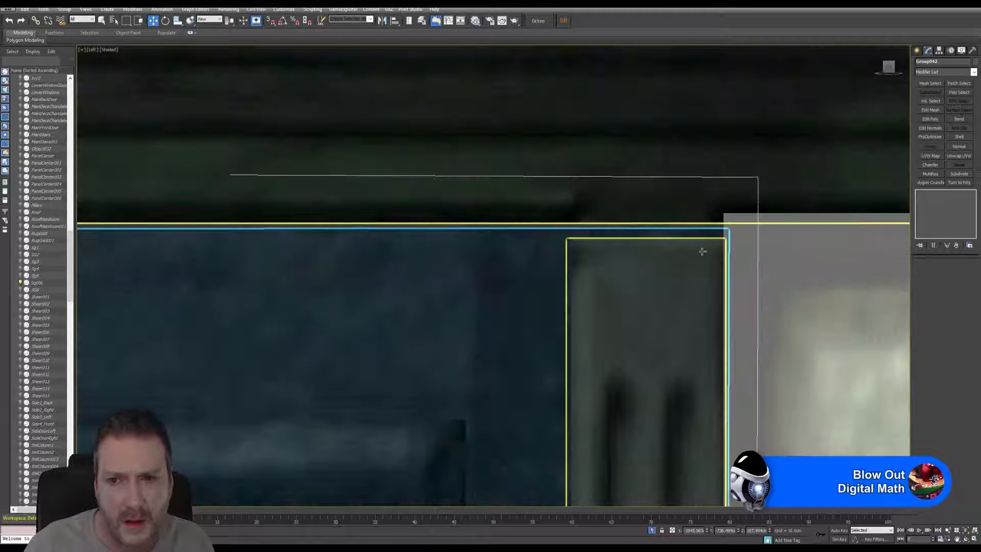
scroll(699, 243, down, 5)
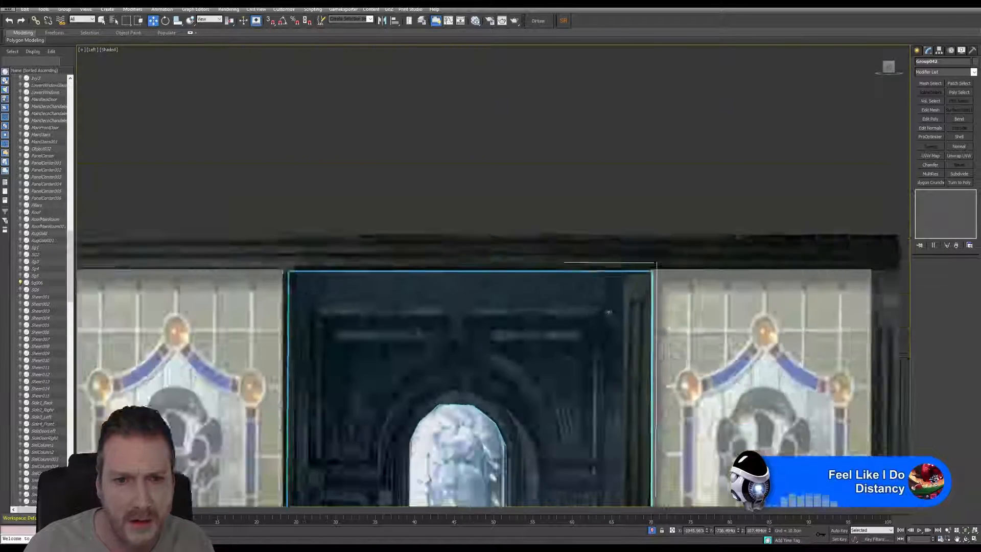
scroll(608, 312, down, 2)
middle_drag(603, 408, 598, 153)
middle_drag(510, 501, 473, 327)
scroll(473, 326, up, 4)
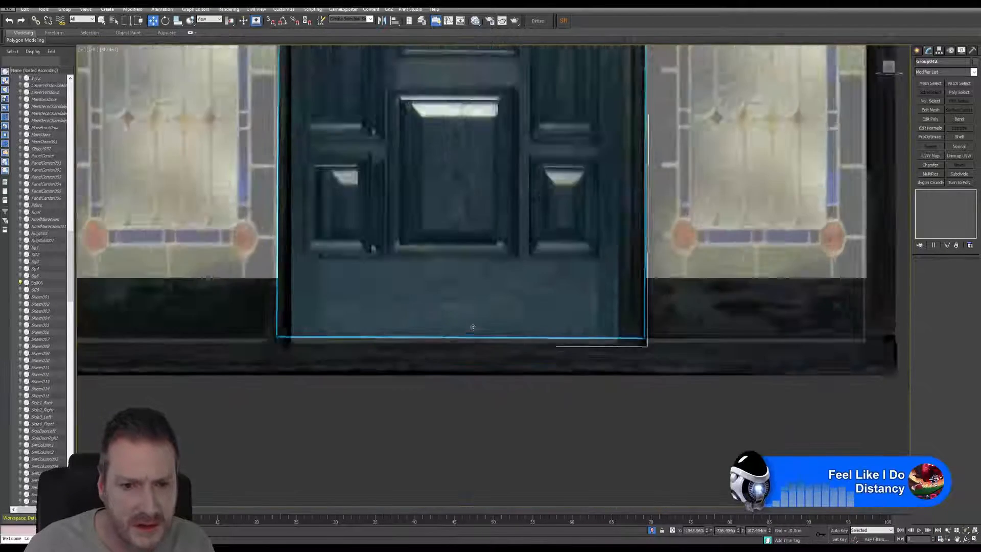
scroll(473, 327, down, 2)
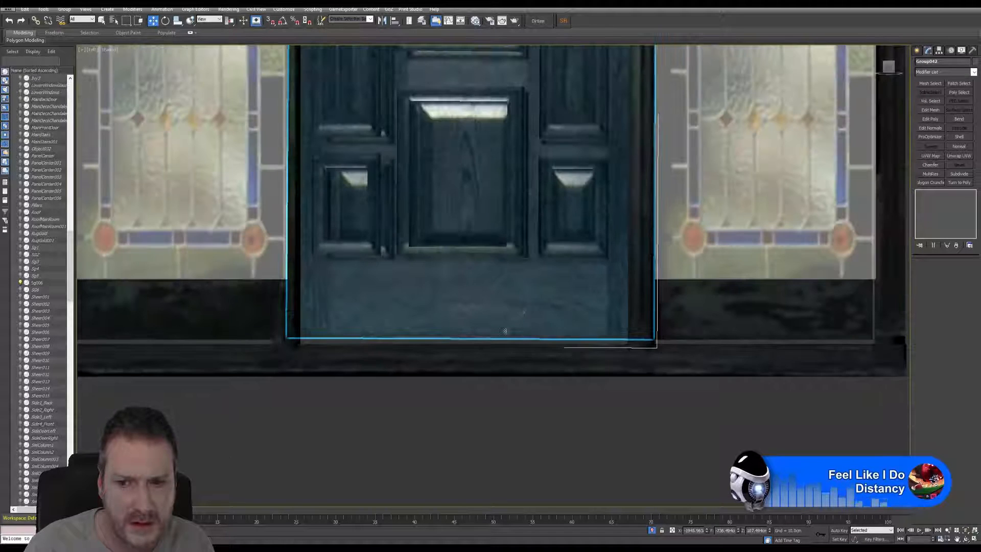
scroll(664, 362, up, 4)
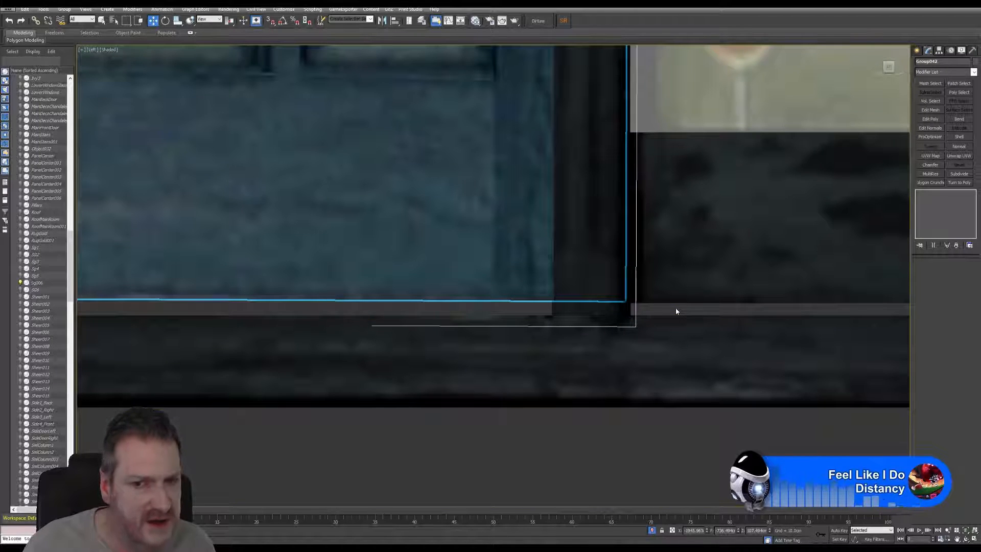
scroll(475, 327, down, 8)
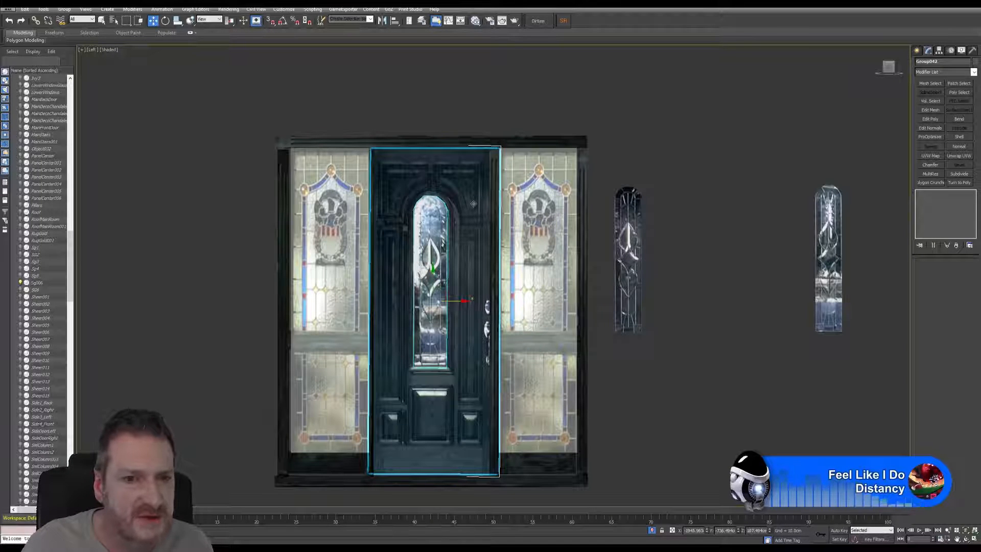
scroll(381, 237, up, 5)
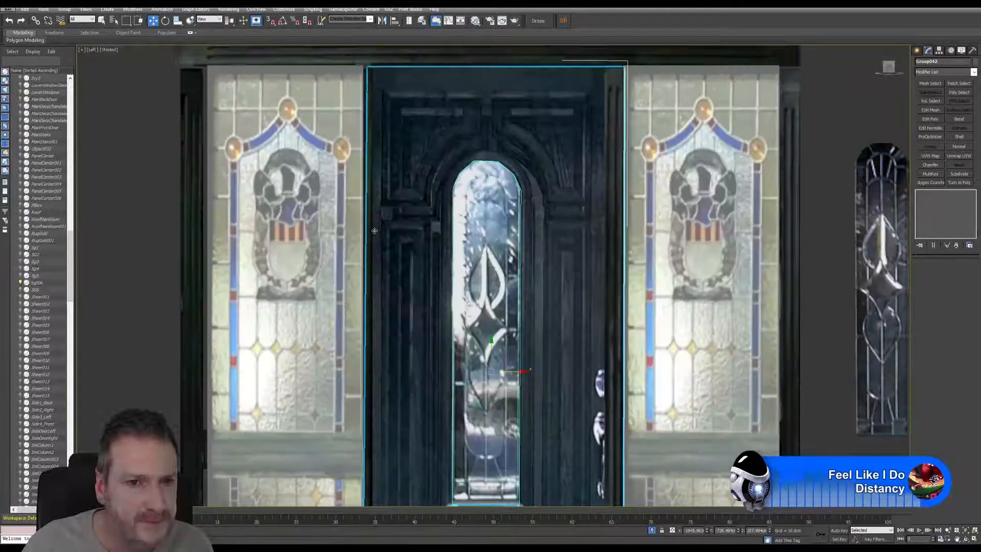
scroll(375, 231, down, 3)
middle_drag(509, 206, 483, 211)
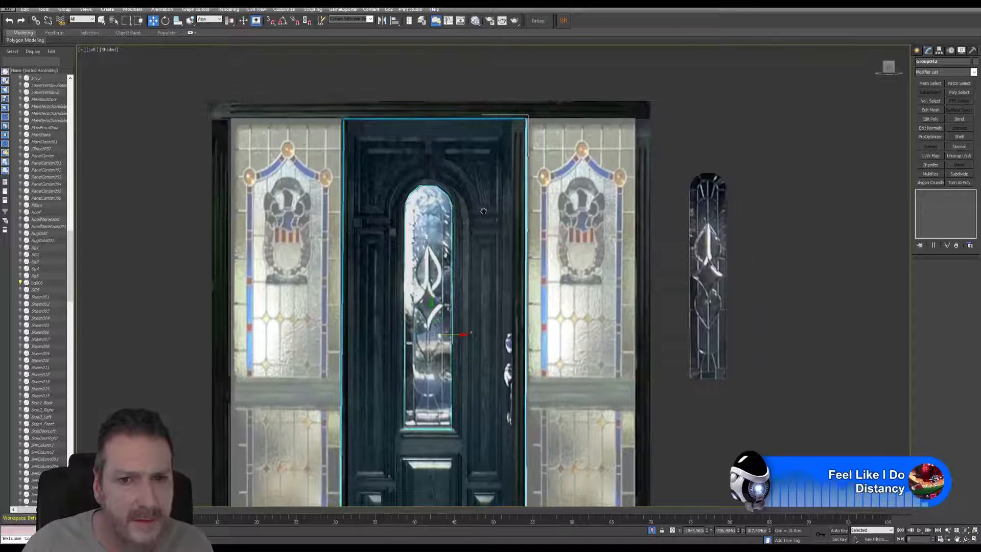
Step: Select the door frame mesh and, at Element level, its vertical post between the door handle and the adjacent stained-glass side panel
click(638, 109)
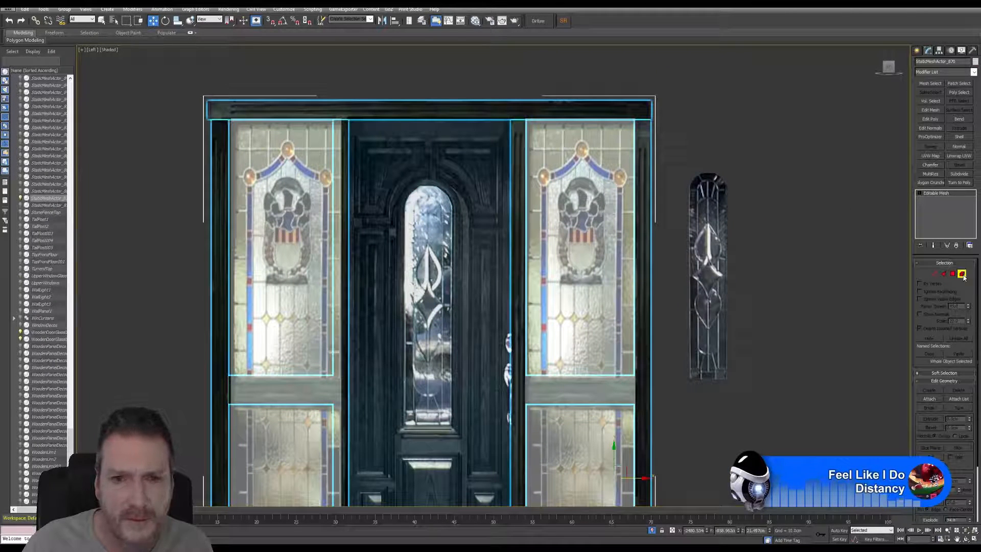
click(962, 274)
click(520, 197)
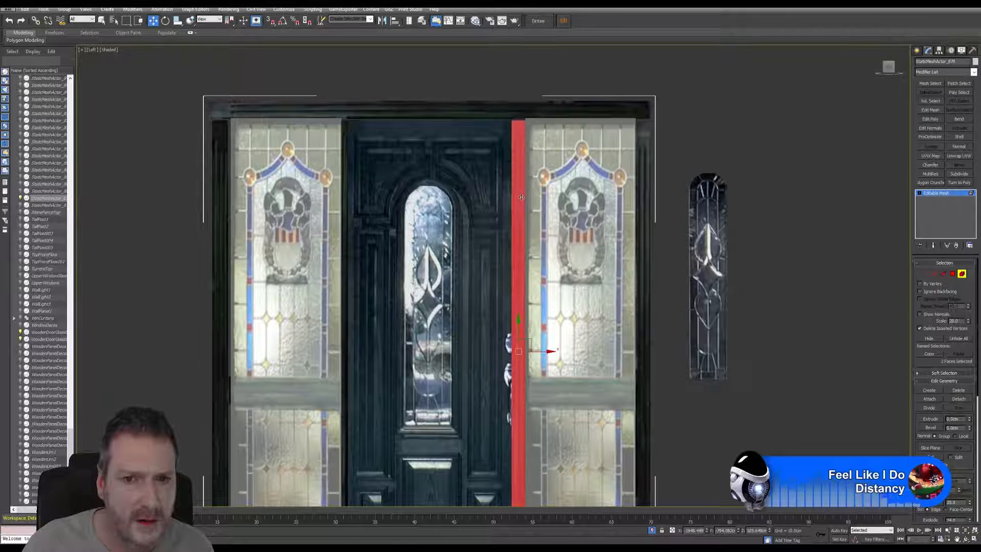
middle_drag(521, 227, 452, 119)
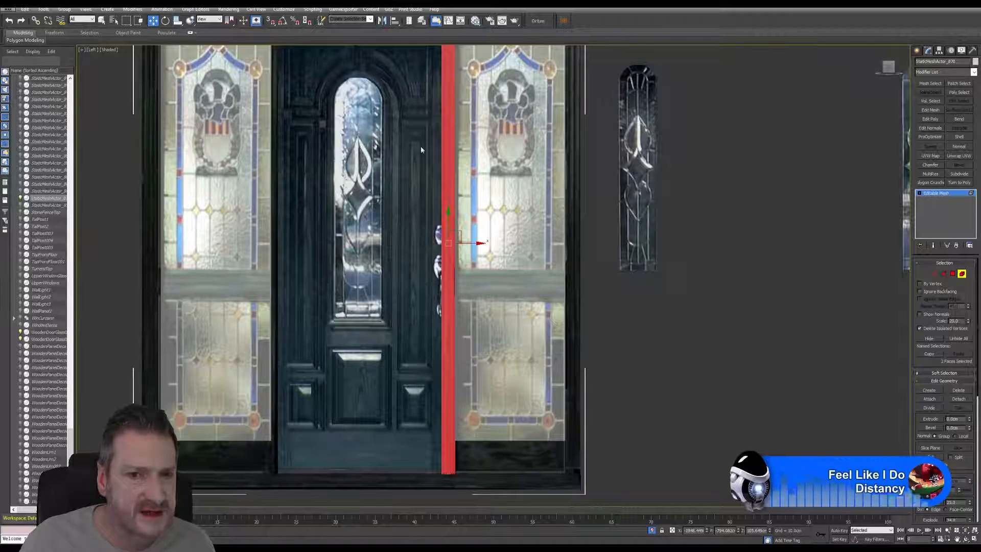
middle_drag(421, 146, 401, 115)
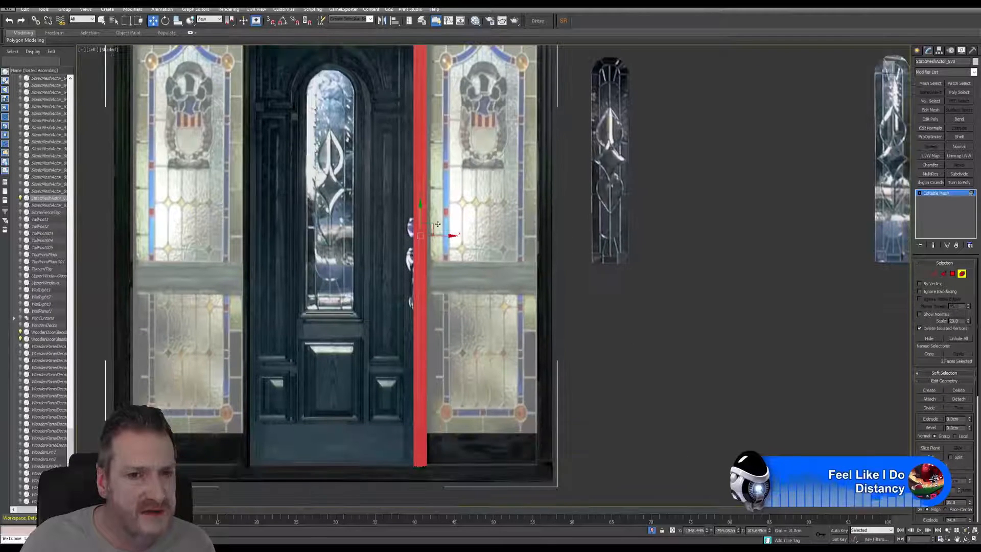
Step: Move the two vertical frame posts flanking the door outward over the glass side panels, clearing both door edges
drag(444, 236, 455, 238)
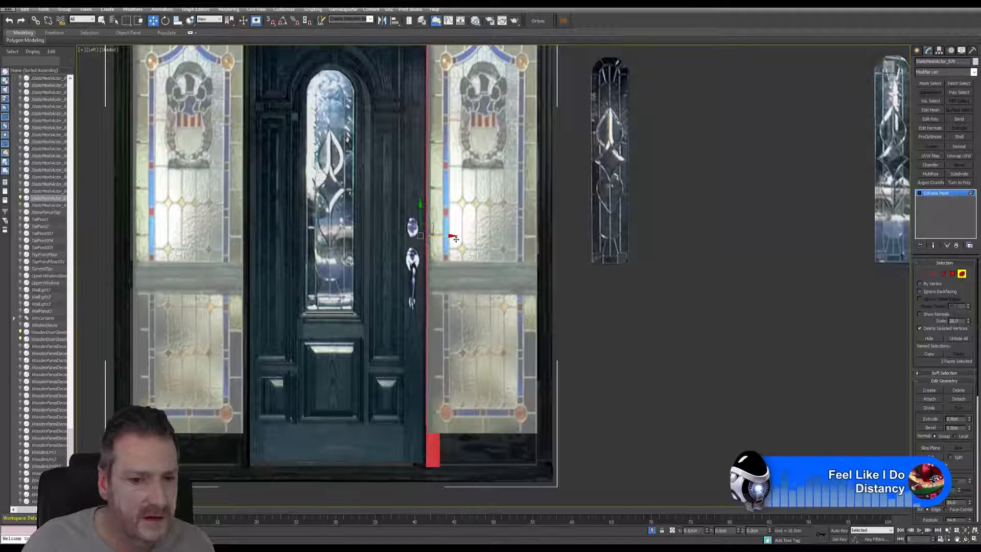
middle_drag(350, 268, 421, 373)
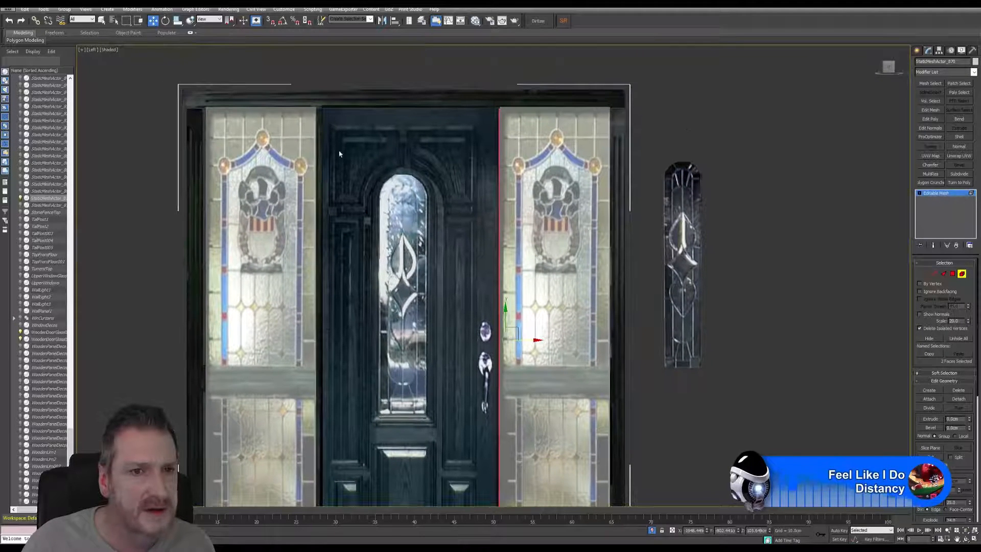
click(315, 303)
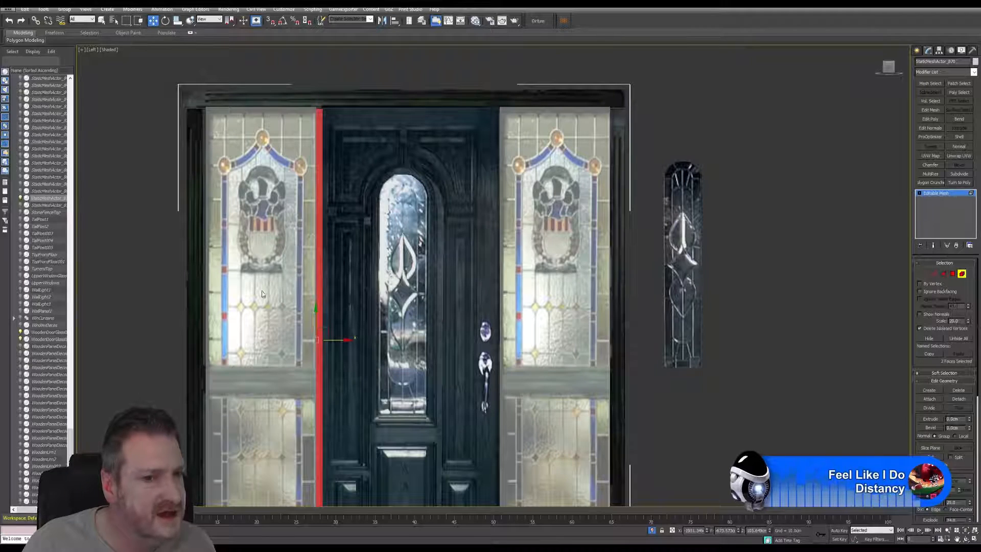
drag(341, 339, 336, 342)
middle_drag(292, 238, 317, 237)
click(316, 234)
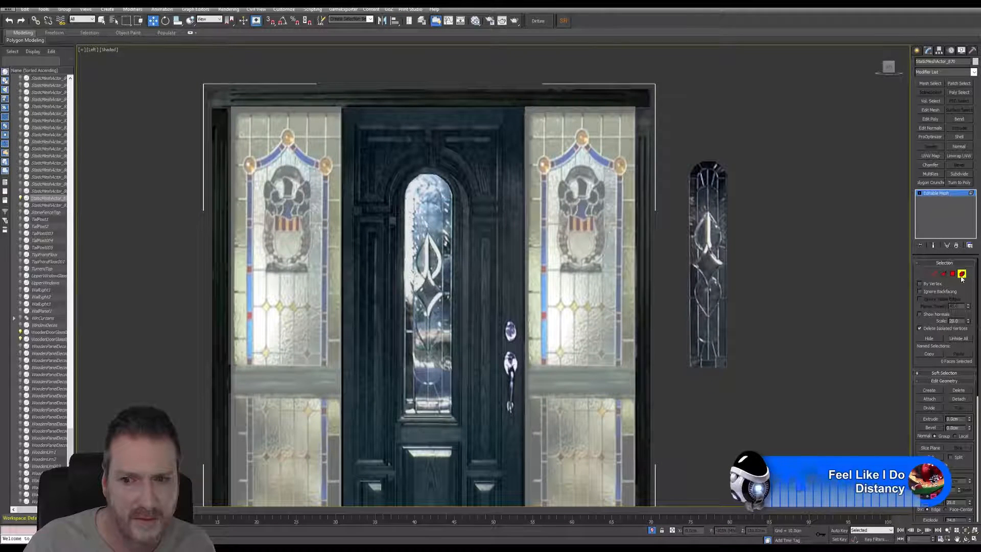
Step: Deselect the door frame mesh and select the stained-glass side panel on the door's hinge side
middle_drag(456, 368, 439, 242)
scroll(440, 243, down, 2)
middle_drag(465, 274, 450, 343)
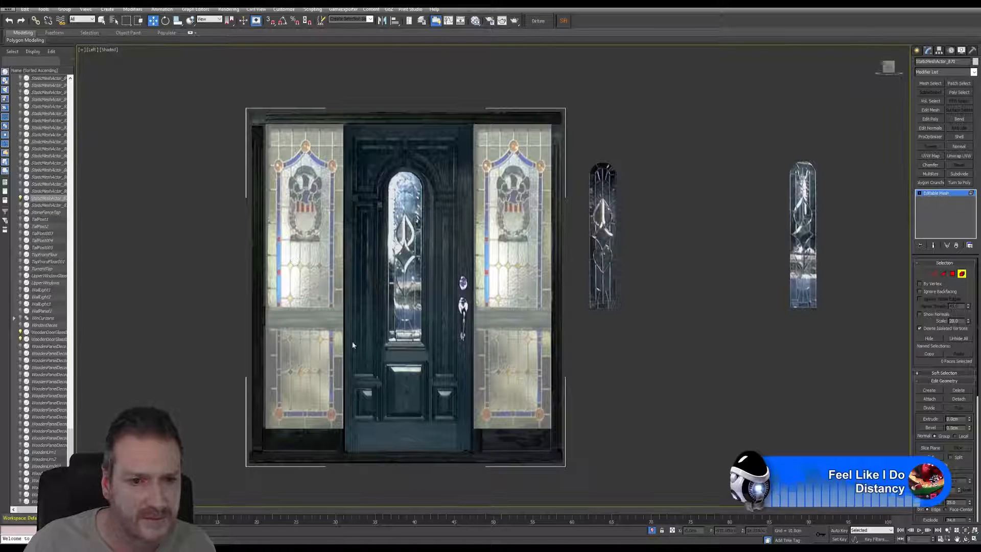
scroll(329, 191, up, 2)
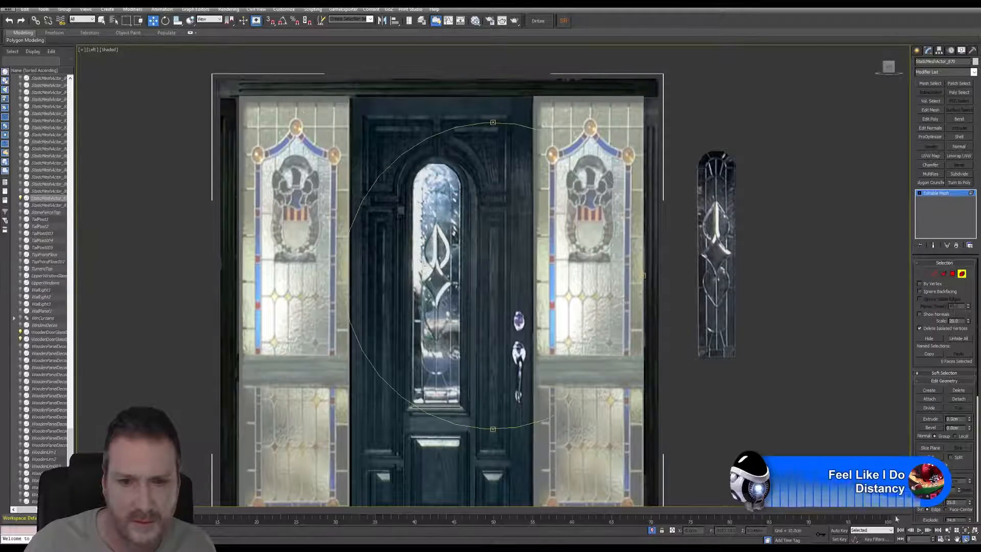
alt+middle_drag(515, 312, 519, 228)
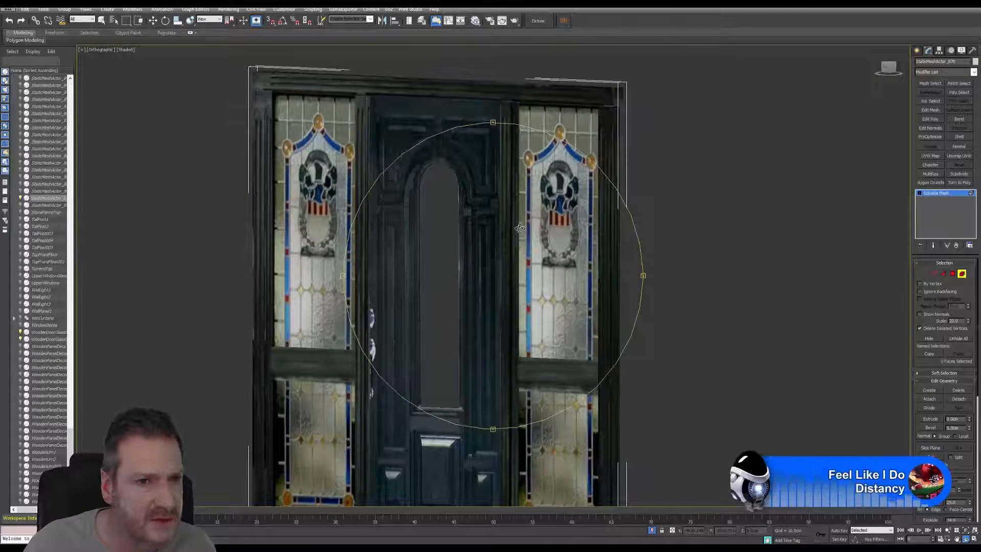
drag(519, 228, 505, 226)
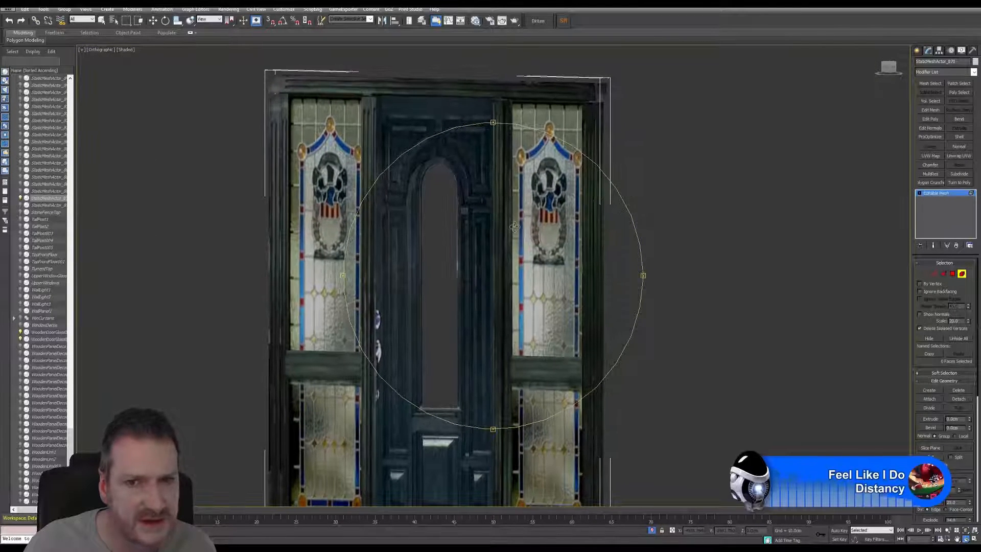
click(102, 20)
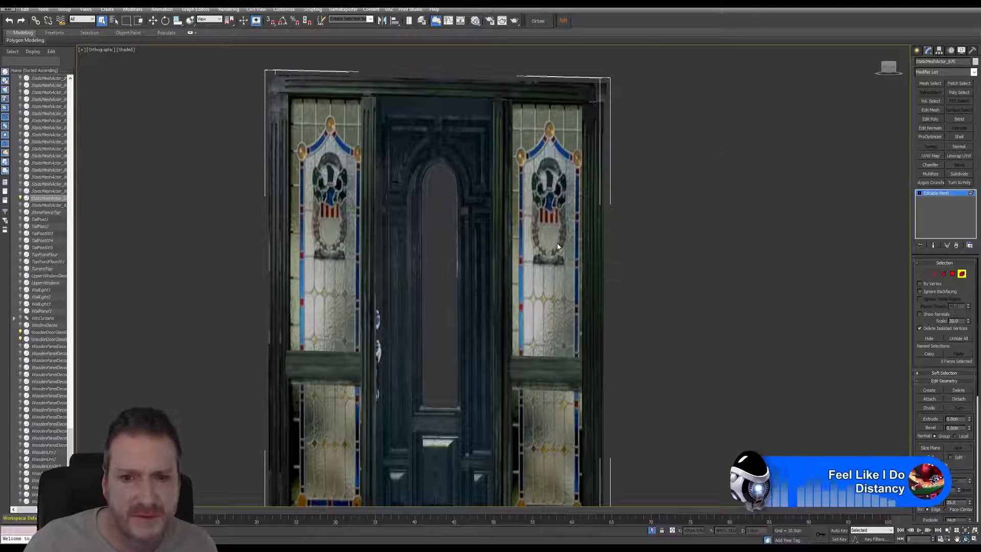
click(647, 257)
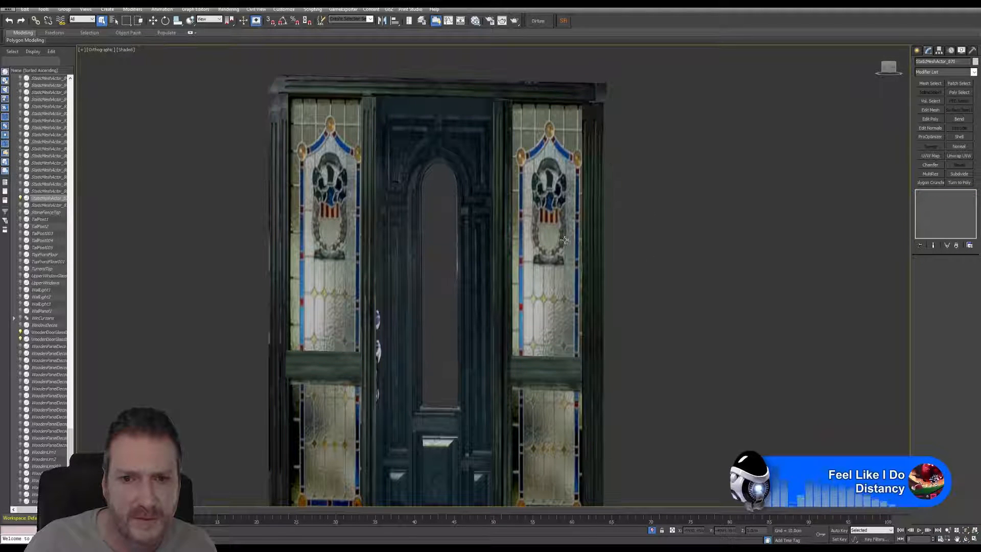
click(557, 235)
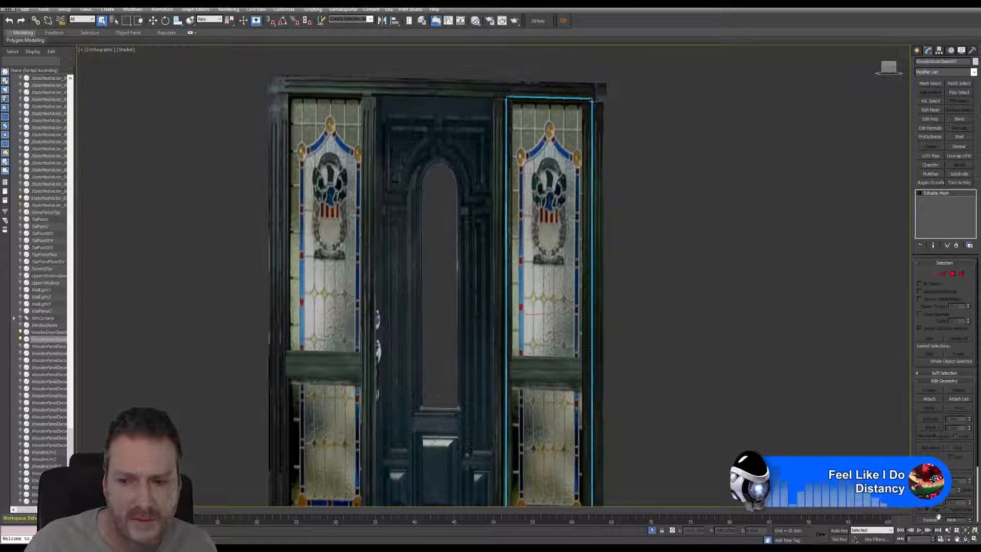
Step: Return the orbited orthographic viewport to the Left view and maximize it on the door assembly
click(966, 538)
drag(491, 278, 449, 225)
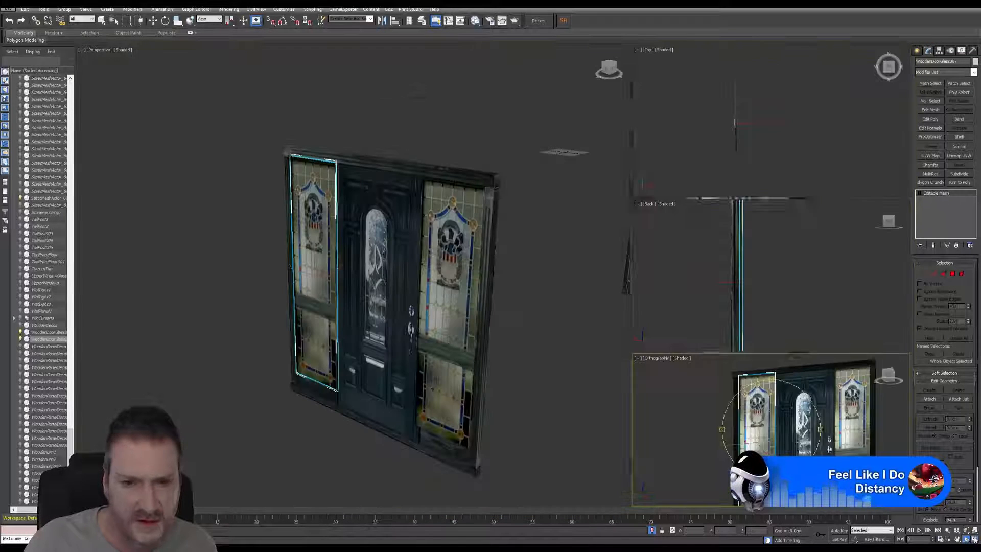
click(973, 538)
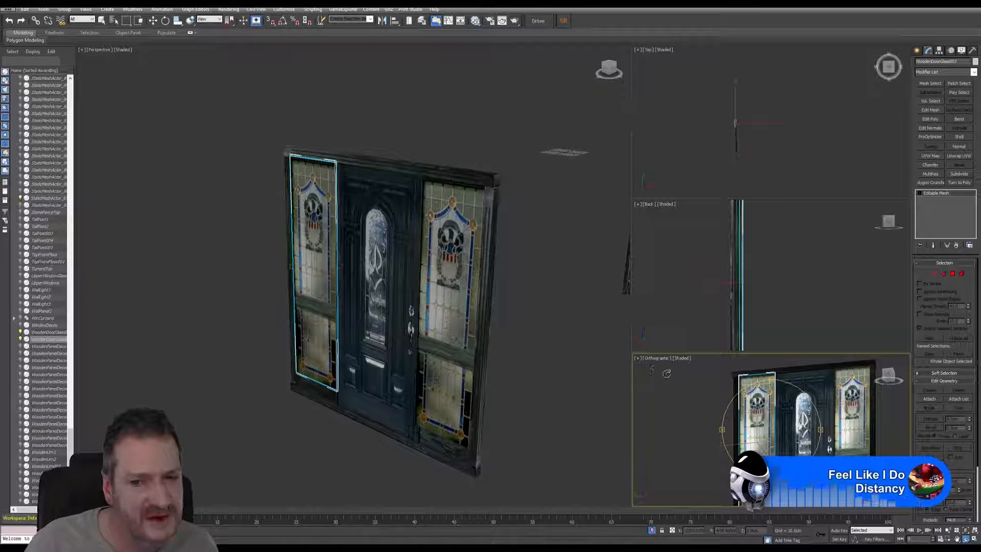
click(656, 360)
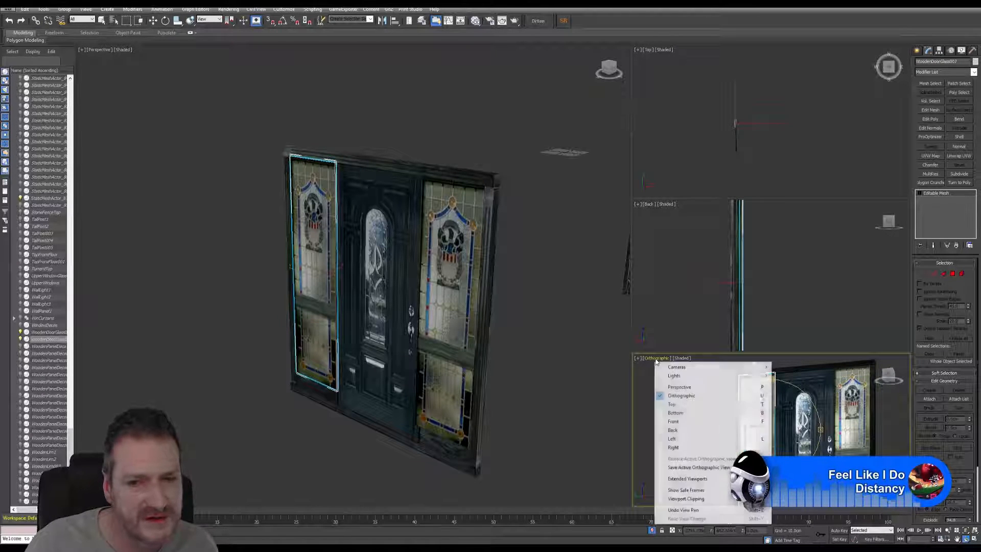
click(672, 438)
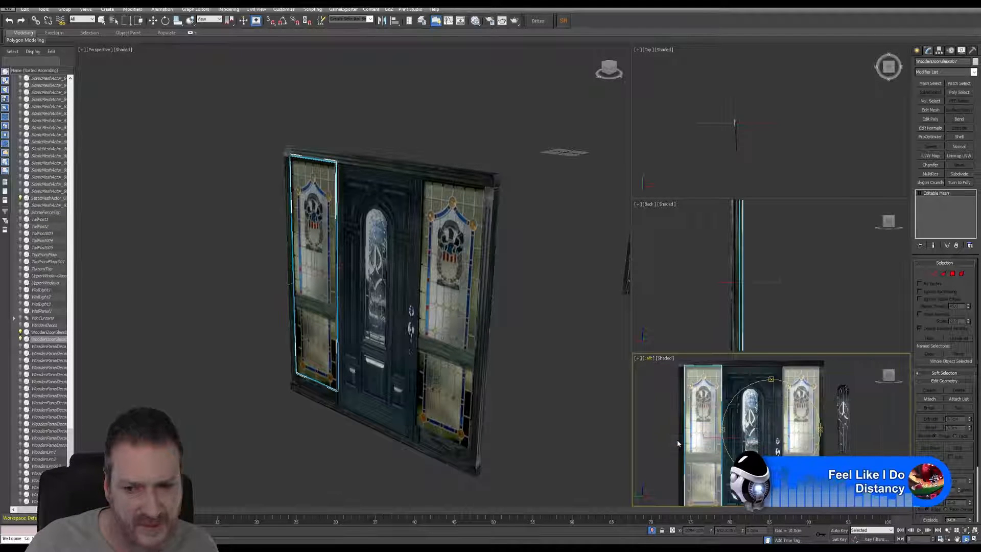
click(973, 539)
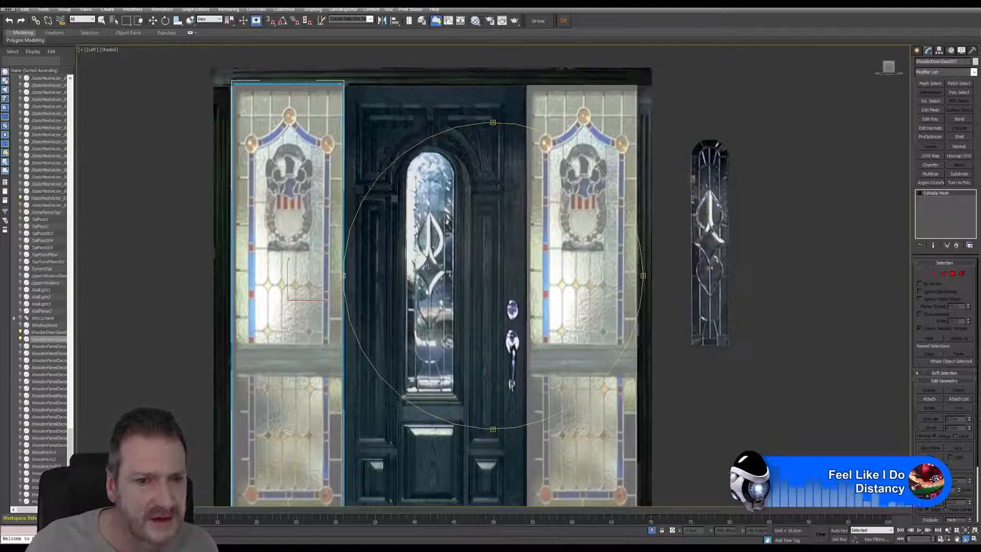
middle_drag(426, 265, 467, 259)
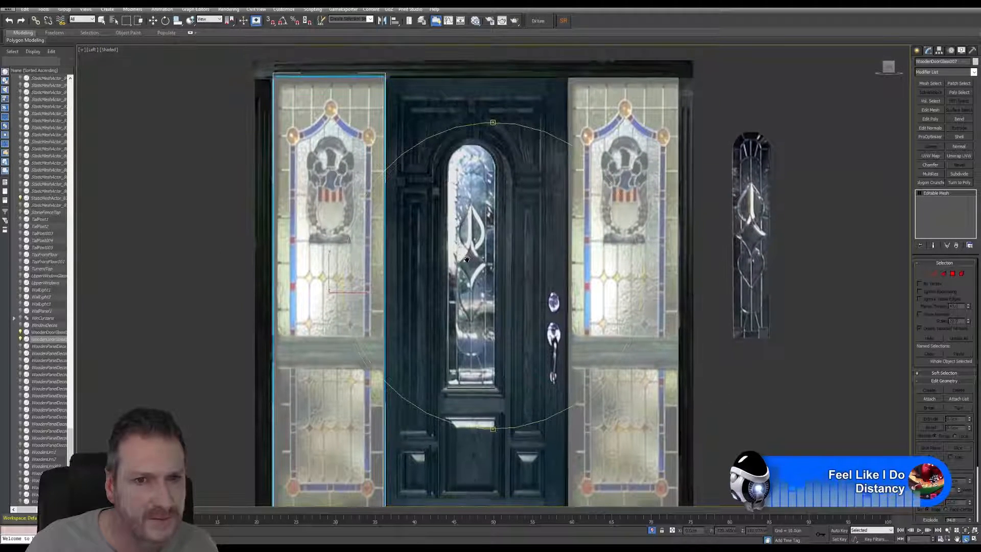
Step: Move the door-side edge vertices of the hinge-side glass panel away from the door to clear the relocated post
click(102, 20)
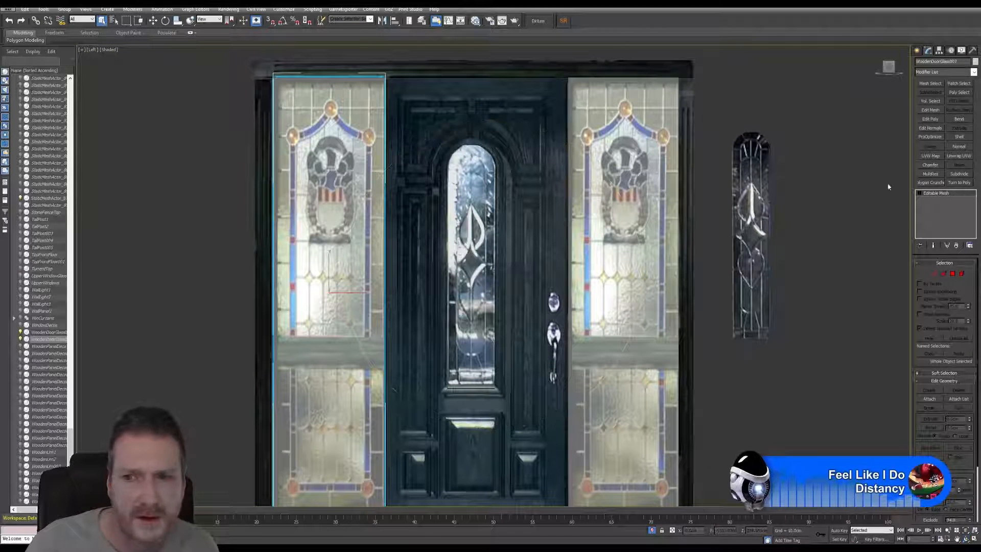
click(925, 274)
scroll(437, 151, down, 3)
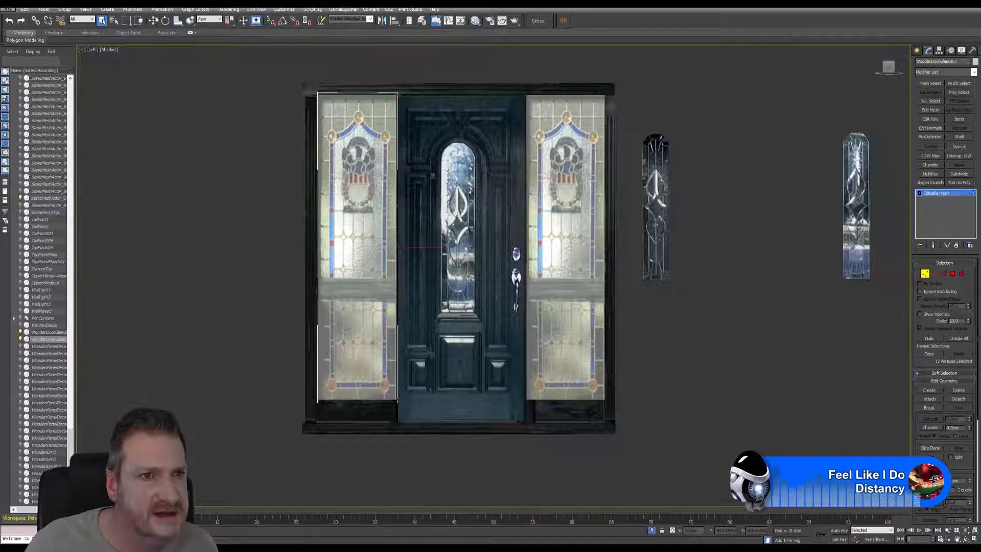
scroll(422, 245, up, 2)
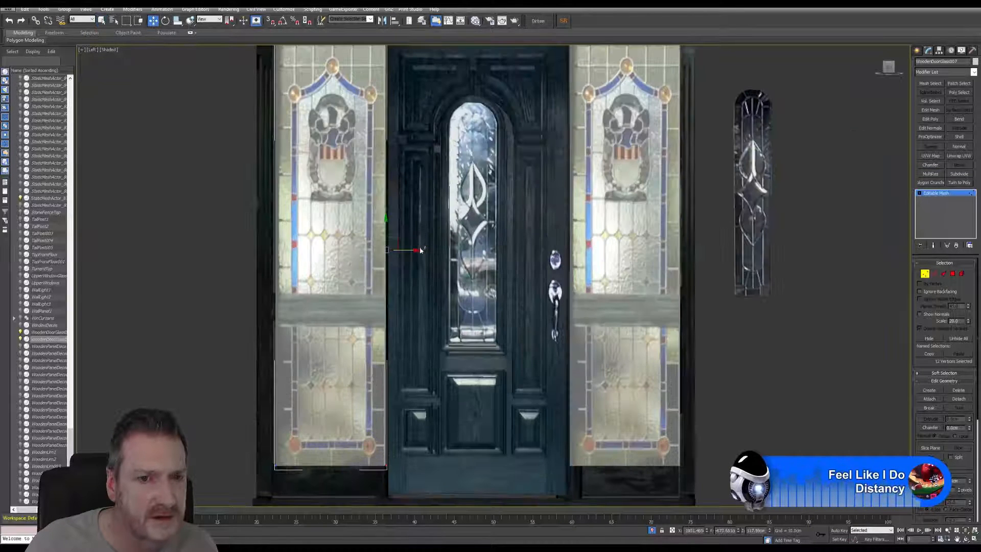
mouse_move(411, 251)
mouse_down()
mouse_move(392, 250)
mouse_move(401, 252)
mouse_up()
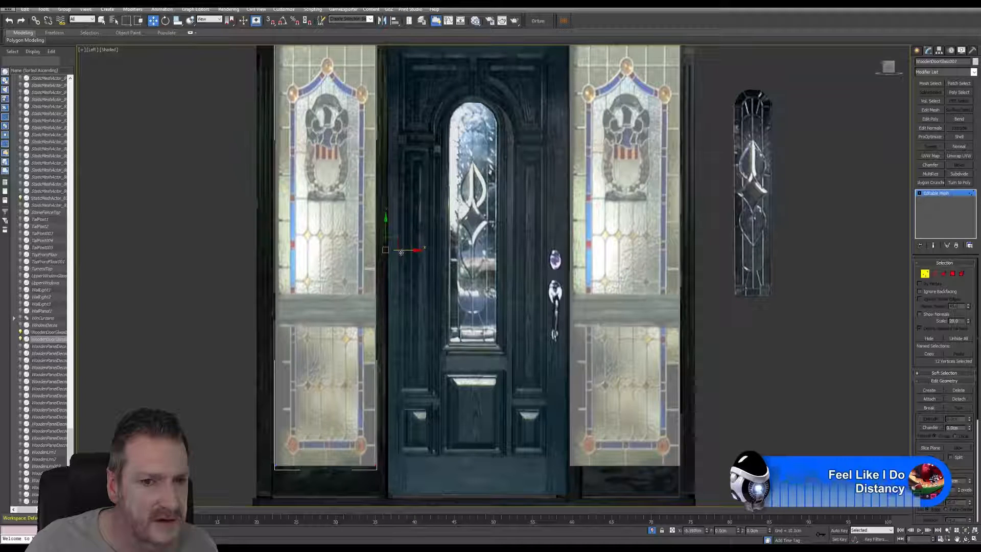
scroll(506, 267, down, 4)
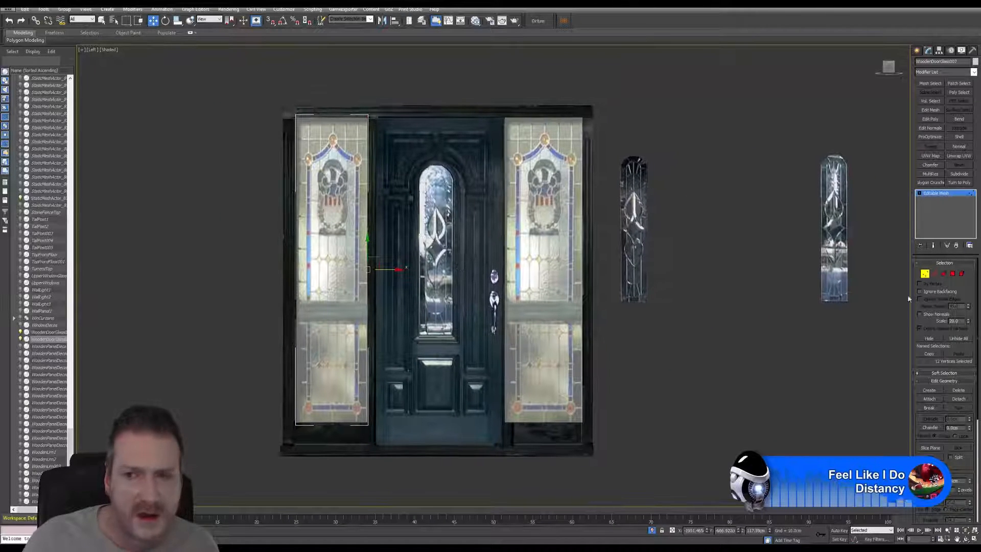
click(925, 274)
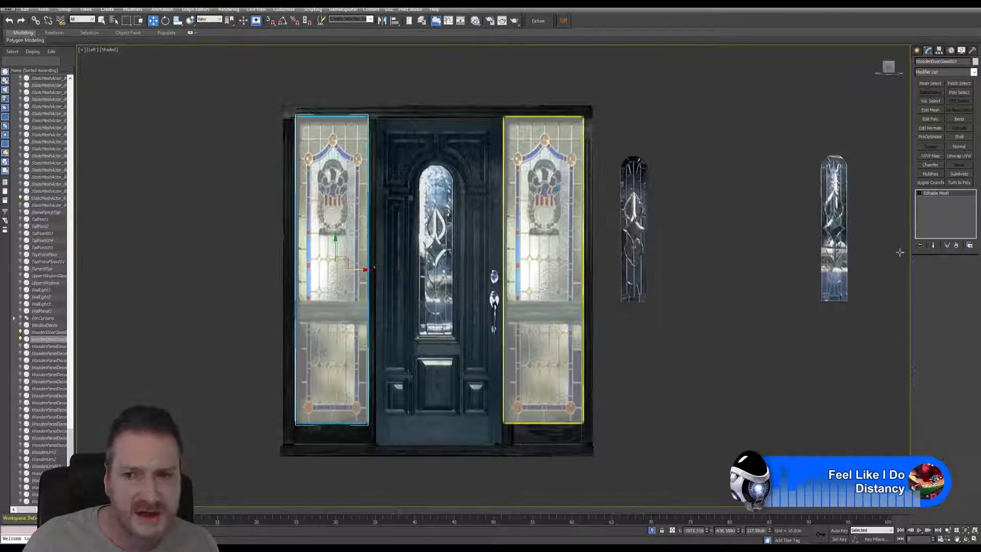
Step: Move the door-side edge vertices of the handle-side glass panel away from the door to uncover its frame post
click(924, 273)
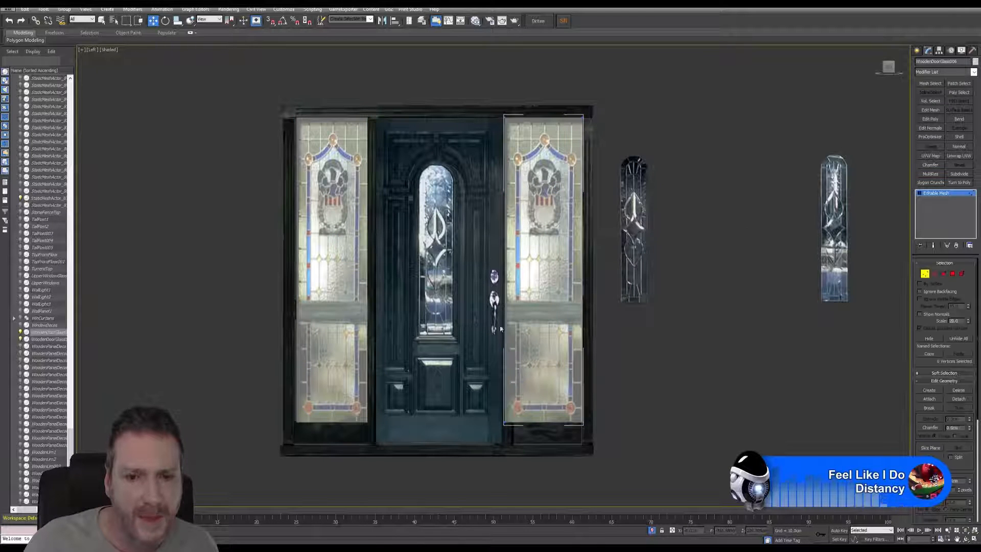
scroll(507, 281, up, 4)
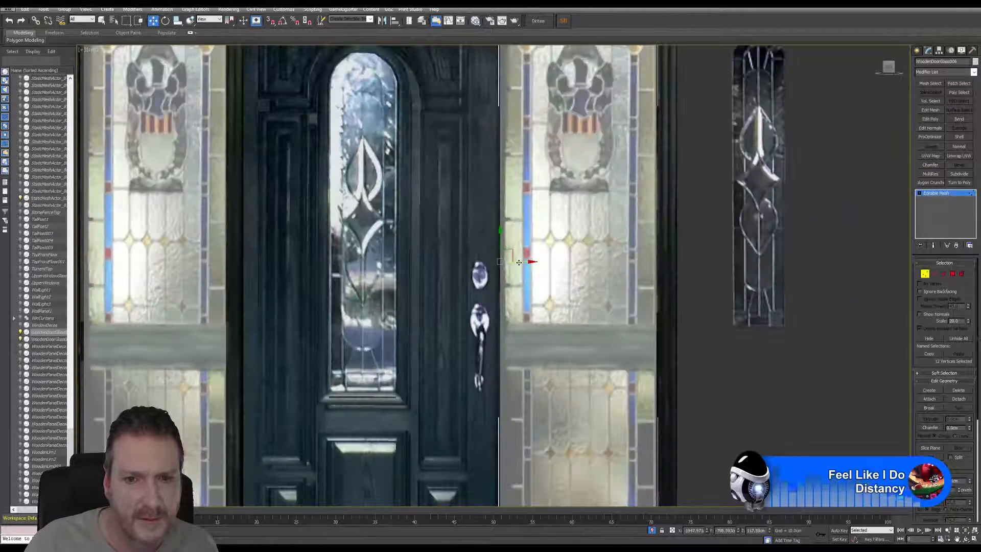
mouse_move(519, 262)
mouse_down()
mouse_move(544, 260)
mouse_move(534, 271)
mouse_up()
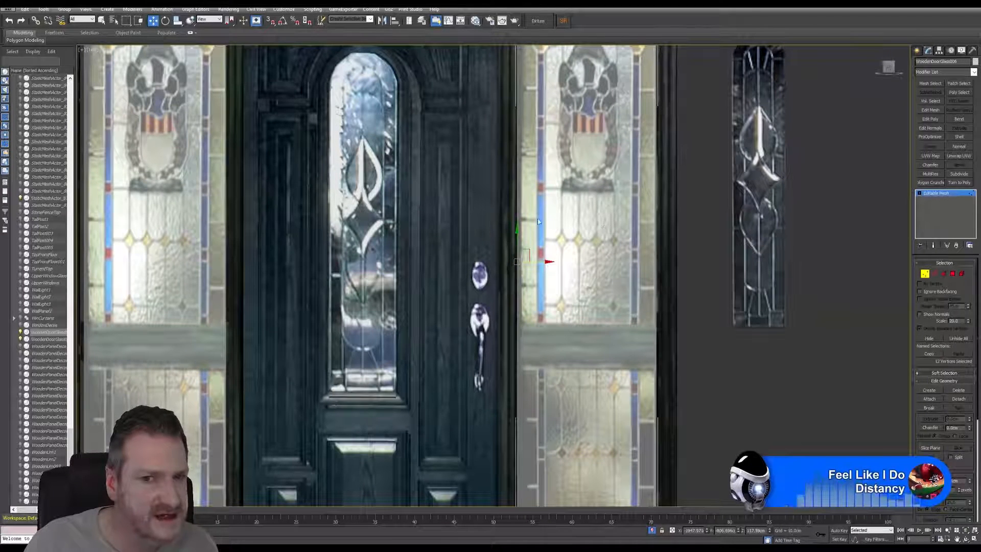
scroll(580, 203, down, 3)
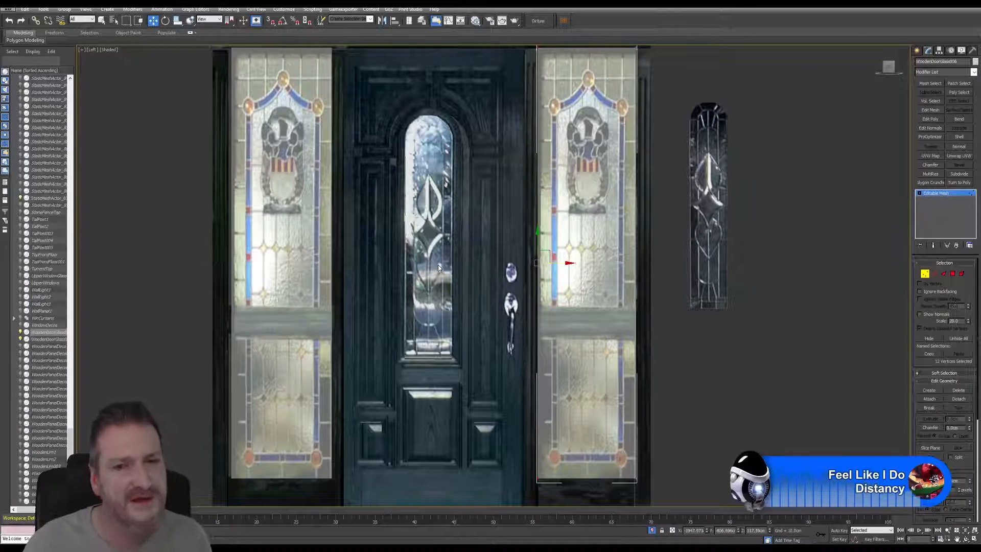
scroll(413, 194, down, 4)
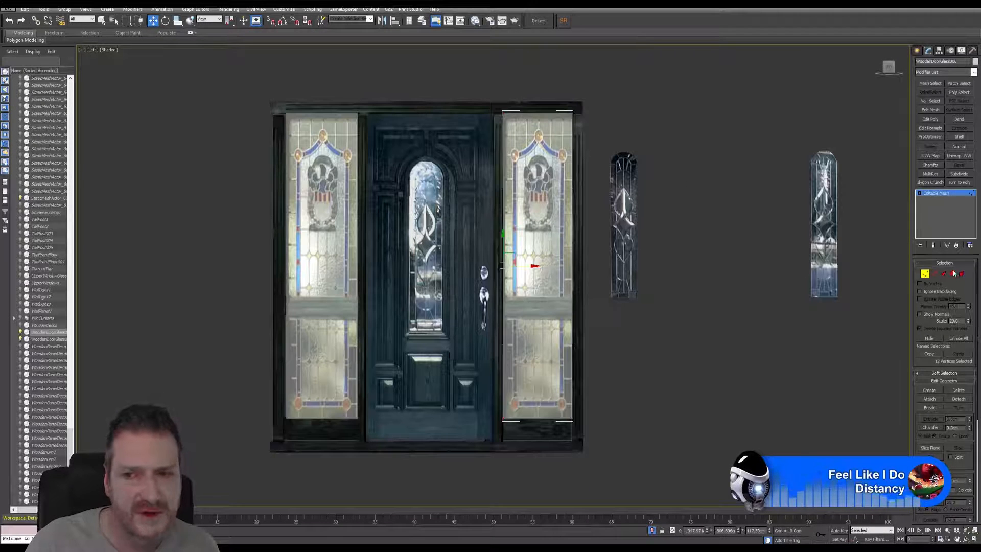
key(1)
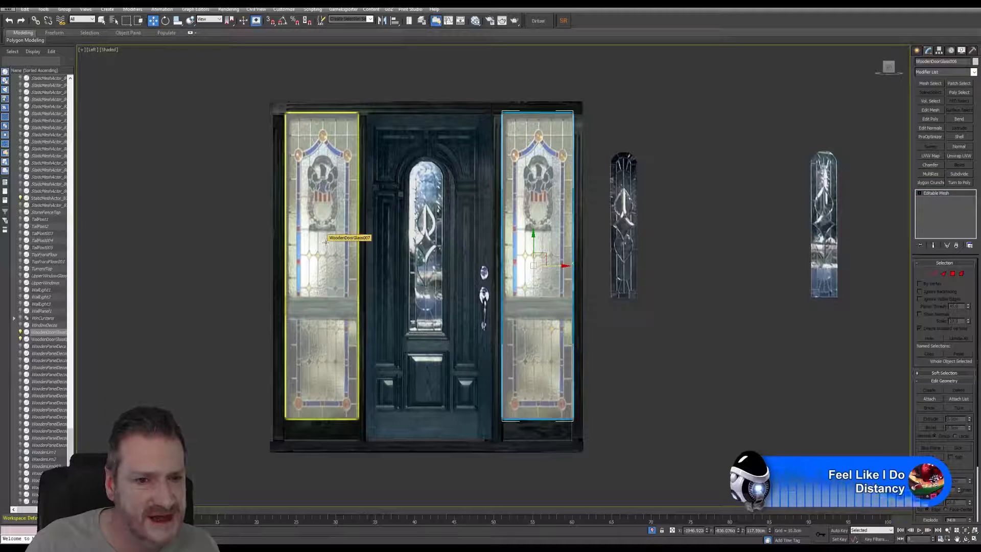
Step: Select both stained-glass side panels and shift them together slightly in the negative X direction
ctrl+click(326, 227)
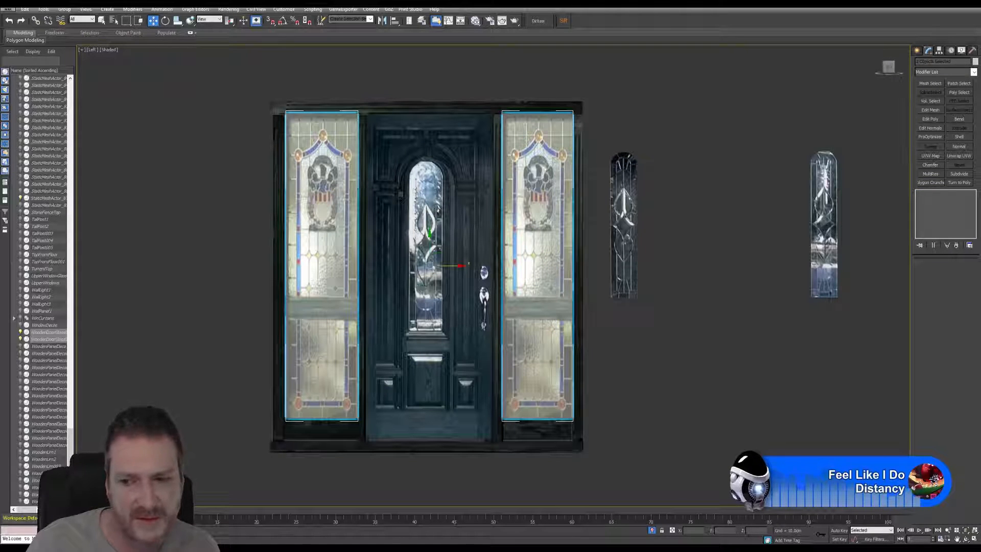
click(974, 539)
mouse_move(313, 281)
alt+middle_down()
mouse_move(401, 284)
mouse_move(322, 265)
alt+middle_up()
scroll(401, 284, up, 4)
scroll(391, 283, up, 5)
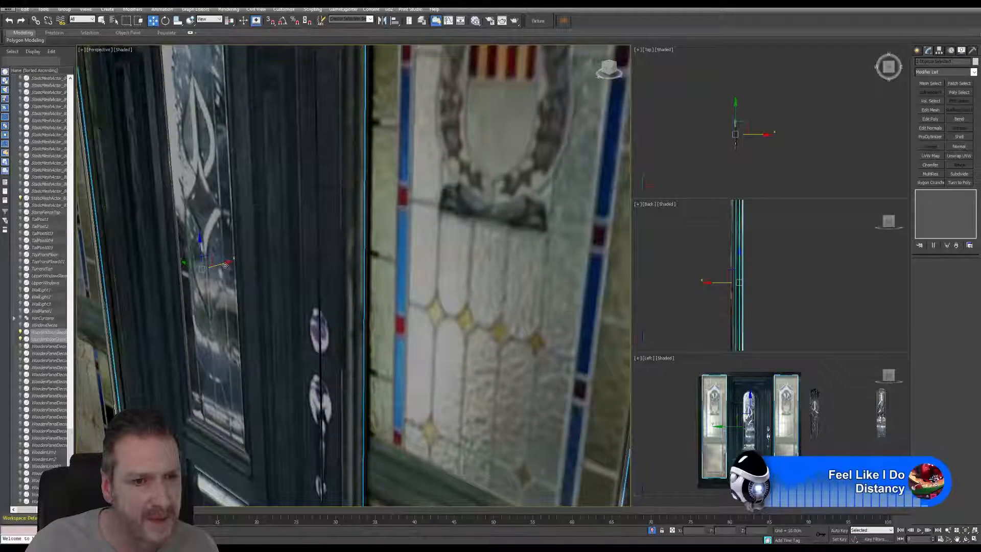
drag(224, 265, 214, 271)
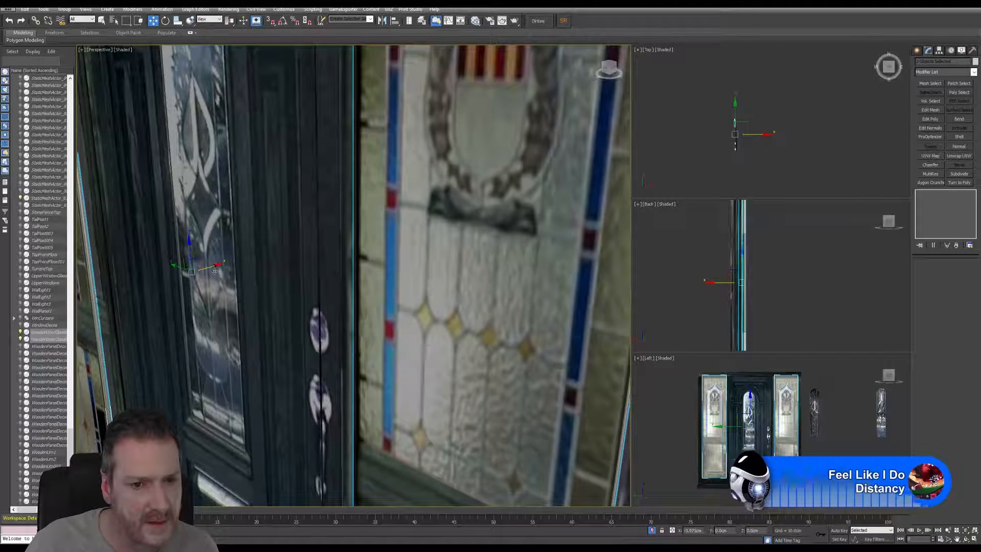
Step: Examine the seating depth of both stained-glass side panels against the door frame, including their lower edges and side profile
scroll(230, 275, down, 1)
middle_drag(282, 286, 326, 151)
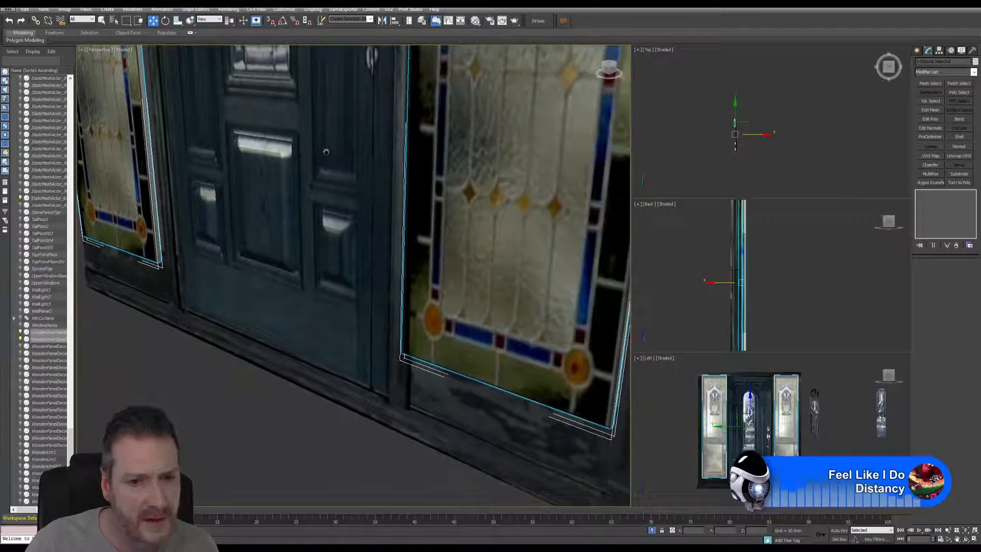
click(966, 539)
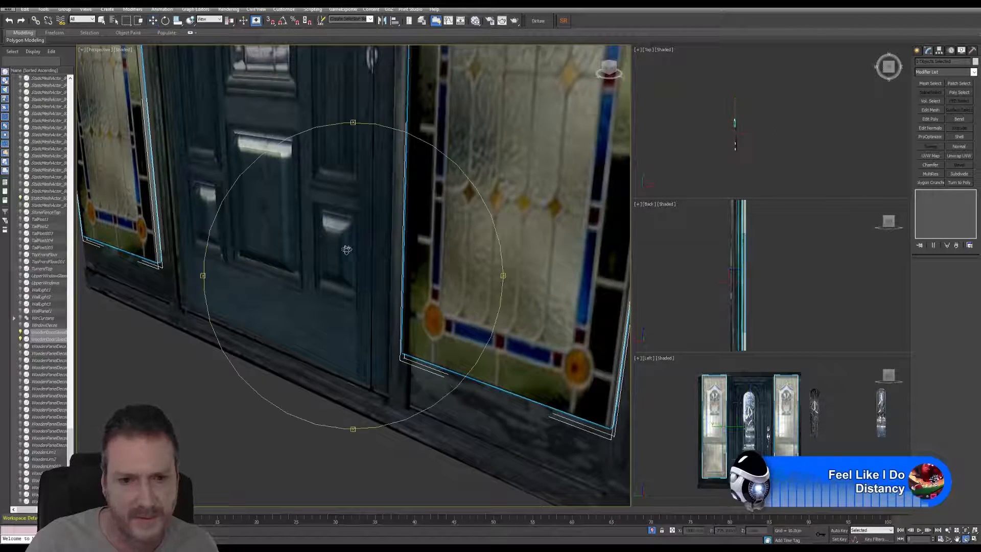
drag(265, 281, 368, 265)
middle_drag(305, 245, 389, 210)
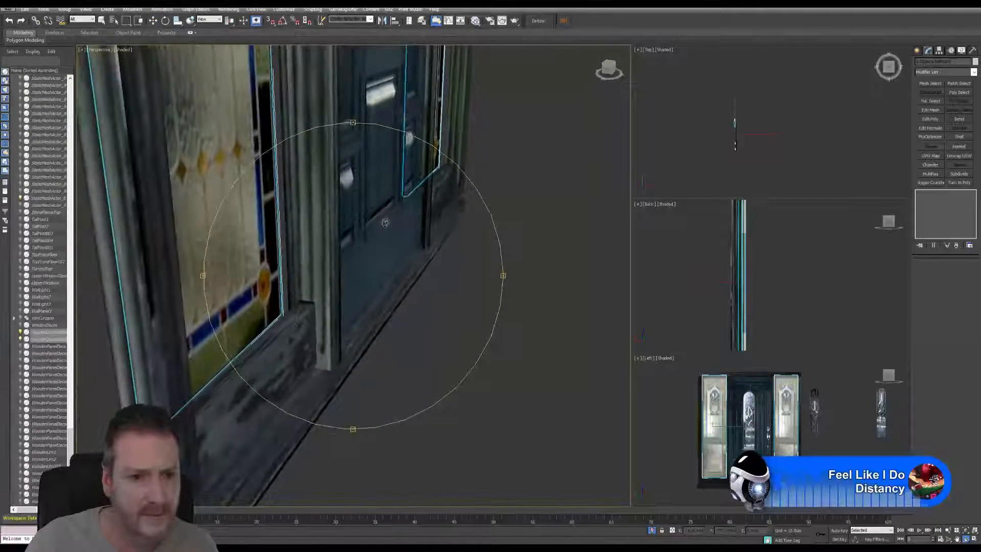
drag(389, 210, 353, 234)
scroll(353, 234, down, 3)
middle_drag(353, 233, 377, 350)
drag(377, 350, 508, 247)
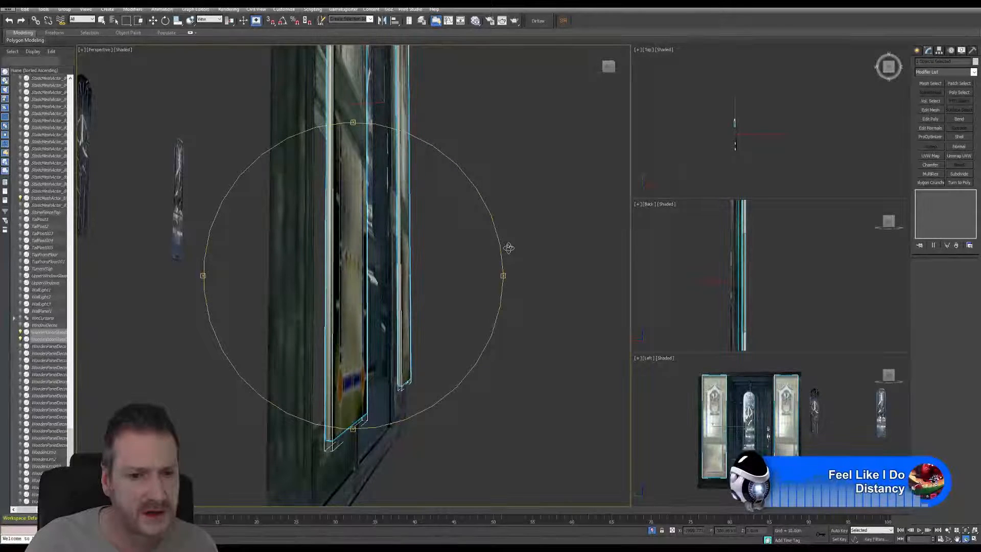
Step: Undo the last shift of the two stained-glass panels and move them together slightly in the positive X direction
click(9, 20)
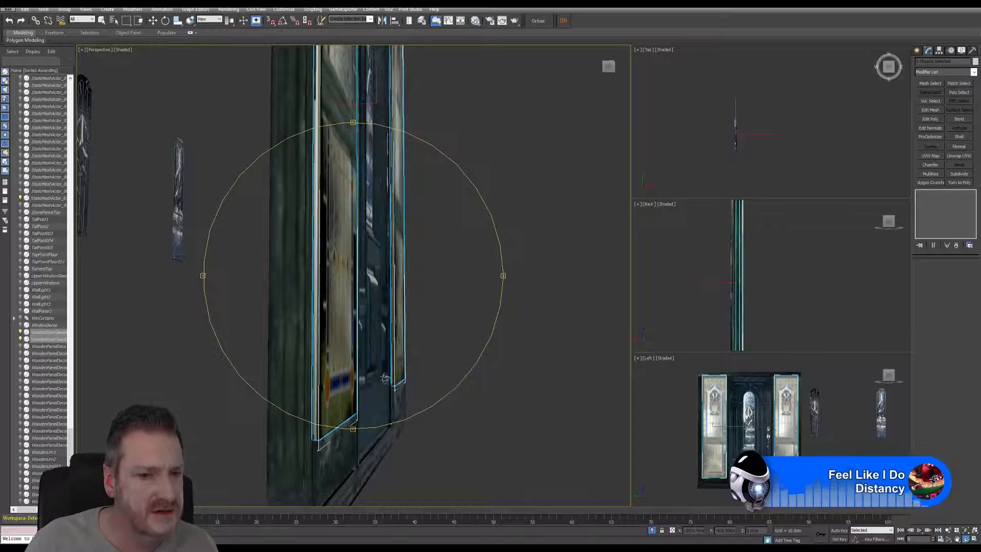
middle_drag(385, 378, 399, 293)
drag(386, 320, 518, 337)
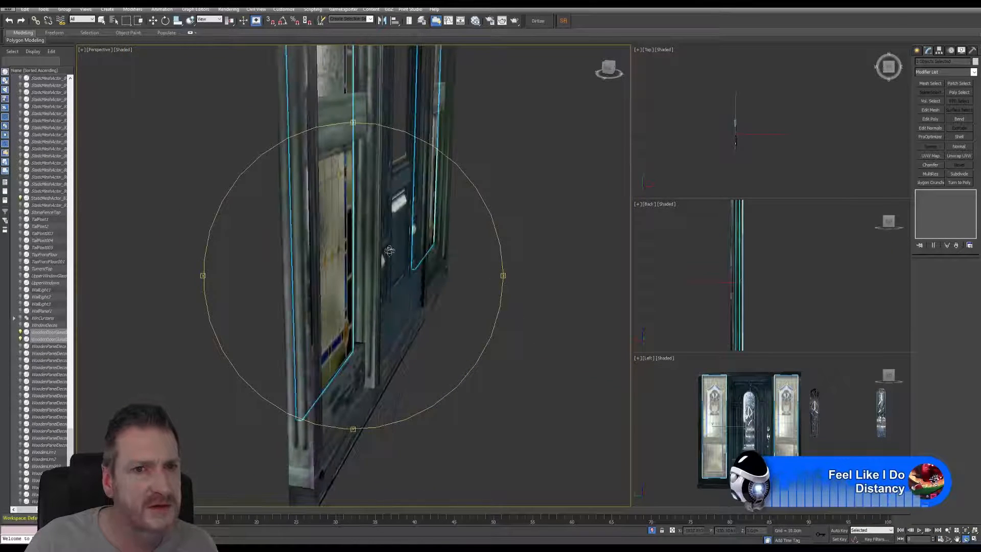
middle_drag(390, 250, 374, 366)
click(153, 23)
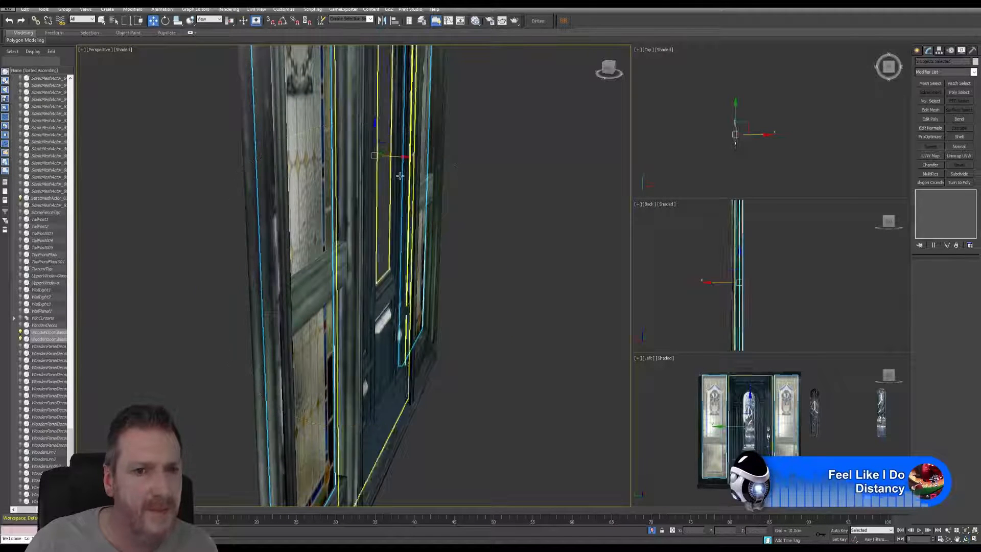
drag(401, 158, 408, 156)
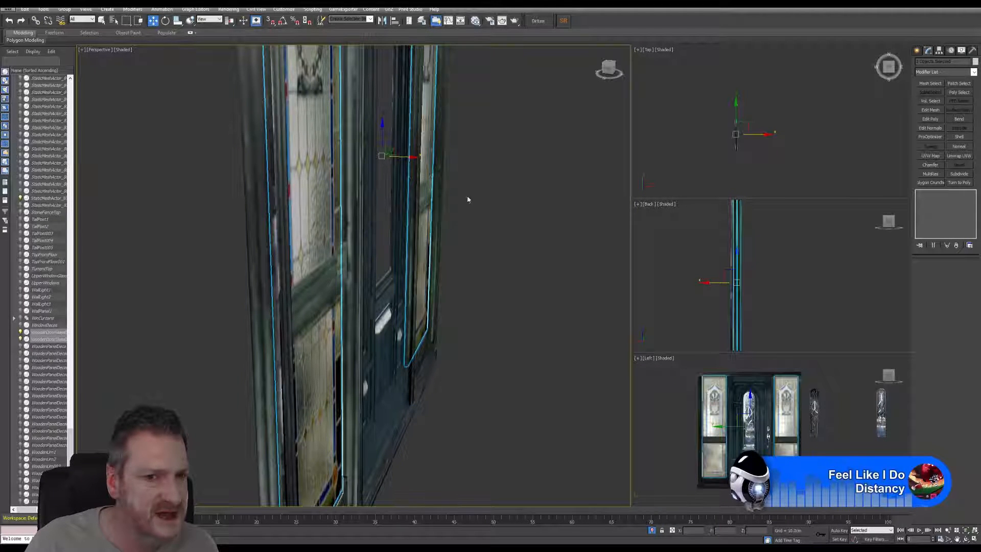
Step: Select the middle rails of both side windows as elements of the door frame mesh, excluding the outer frame faces
click(966, 540)
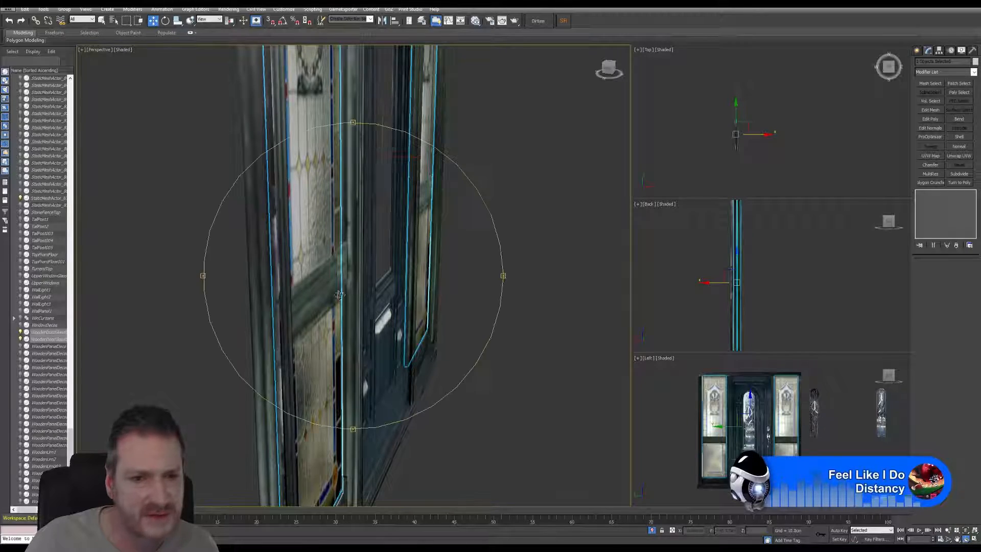
drag(306, 294, 344, 386)
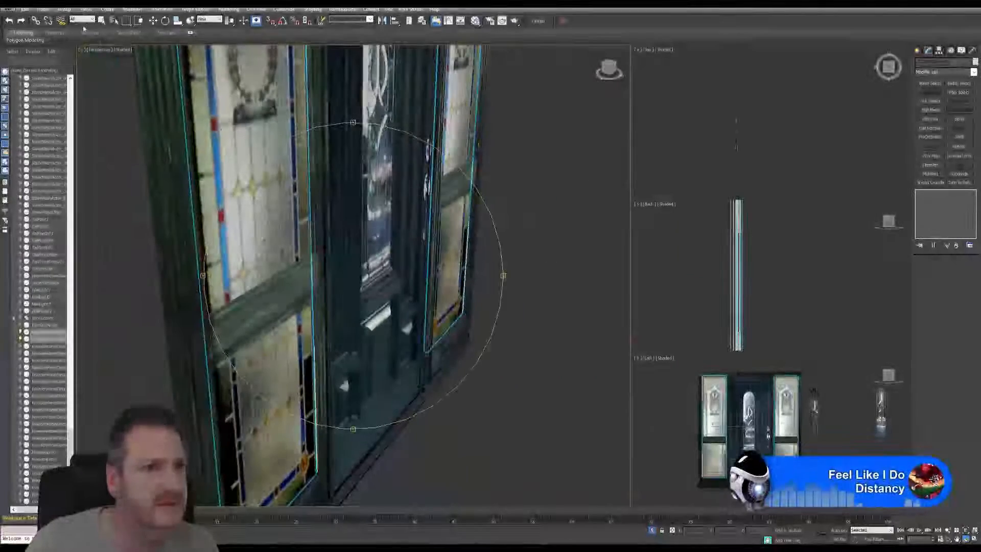
right_click(291, 284)
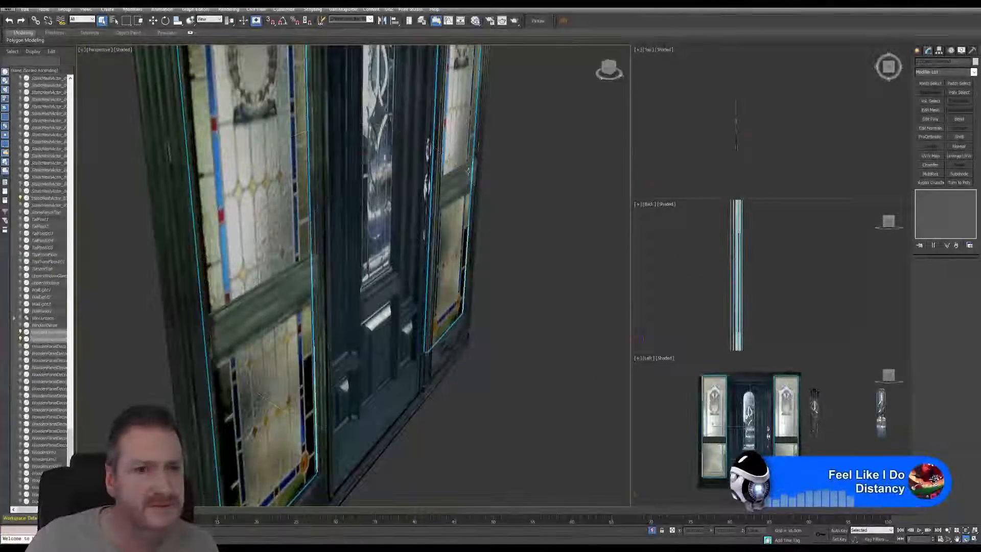
click(291, 284)
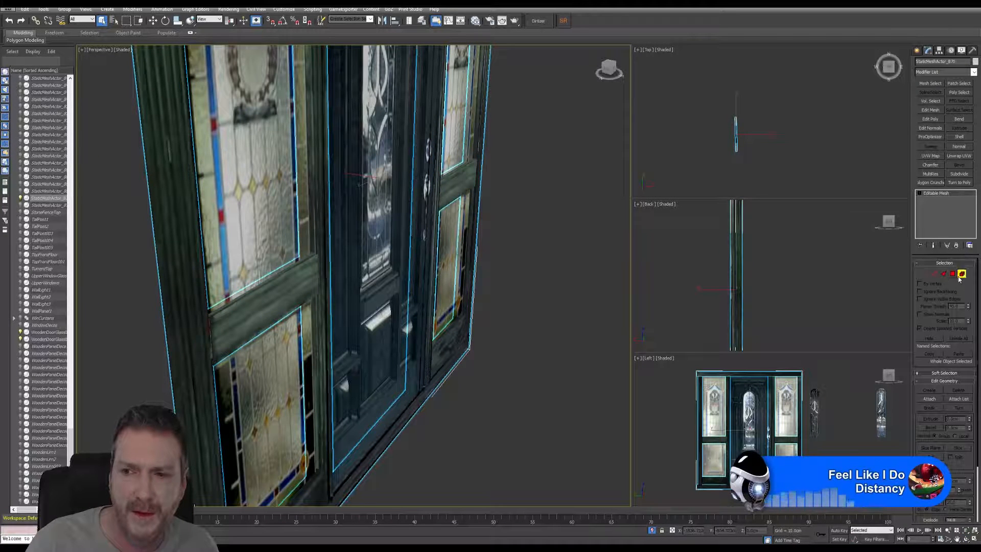
click(962, 274)
click(256, 300)
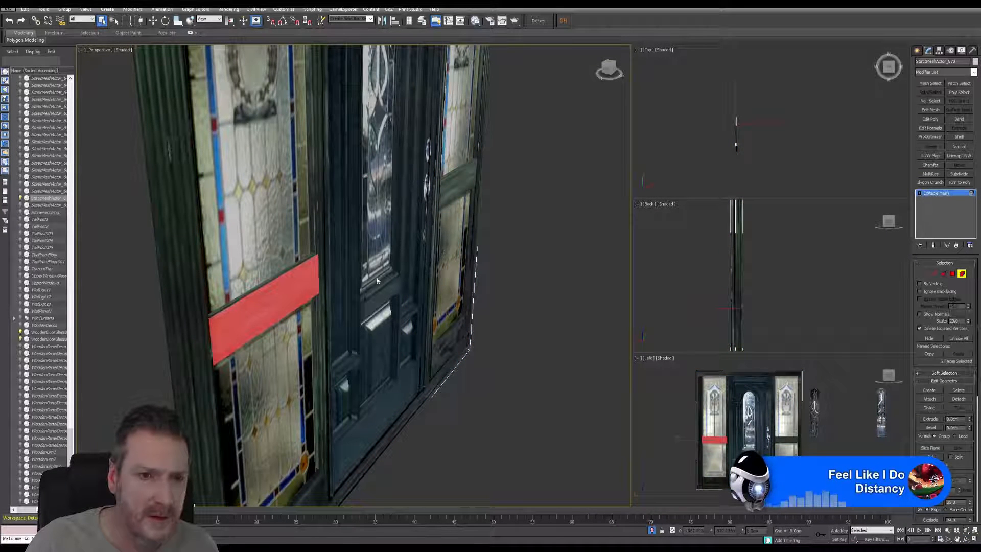
drag(276, 338, 278, 340)
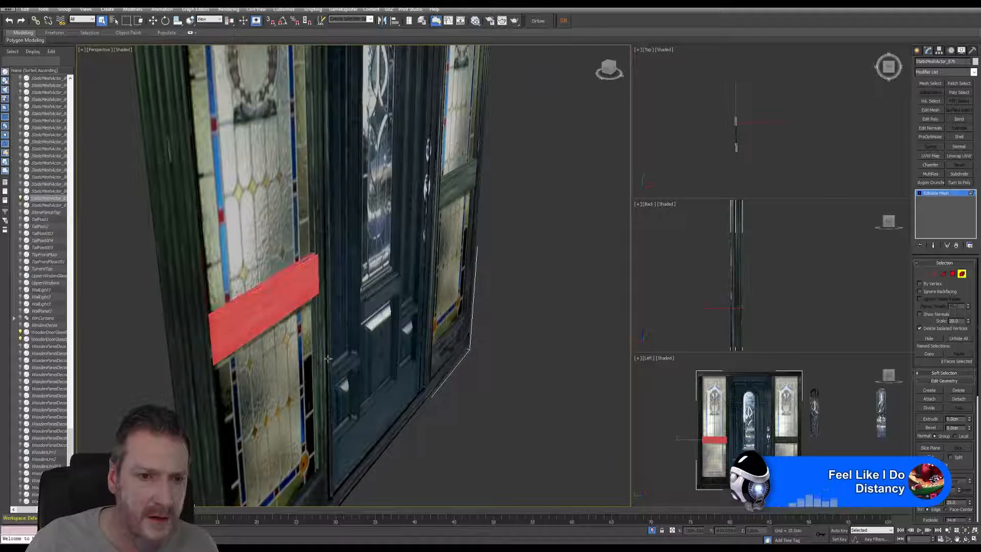
ctrl+click(457, 192)
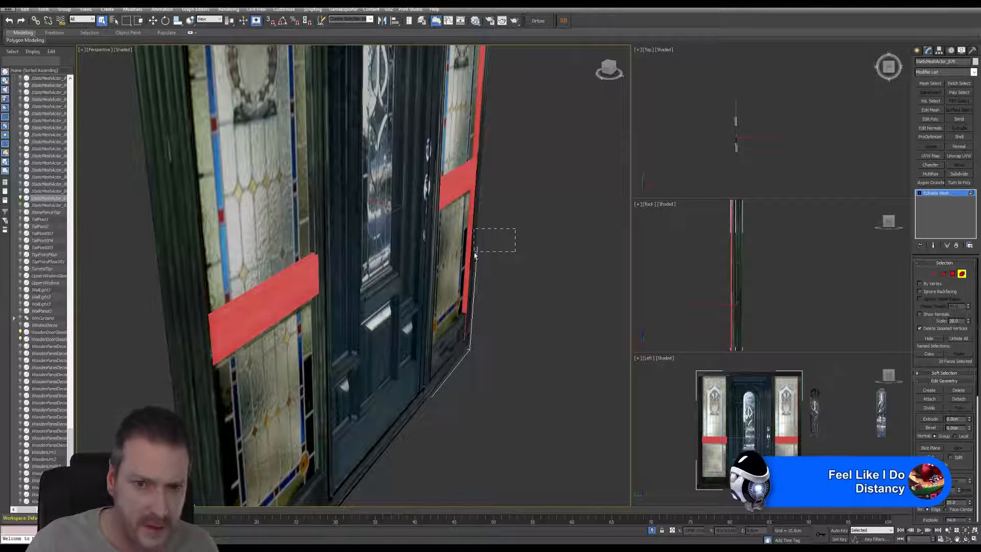
alt+drag(475, 255, 474, 255)
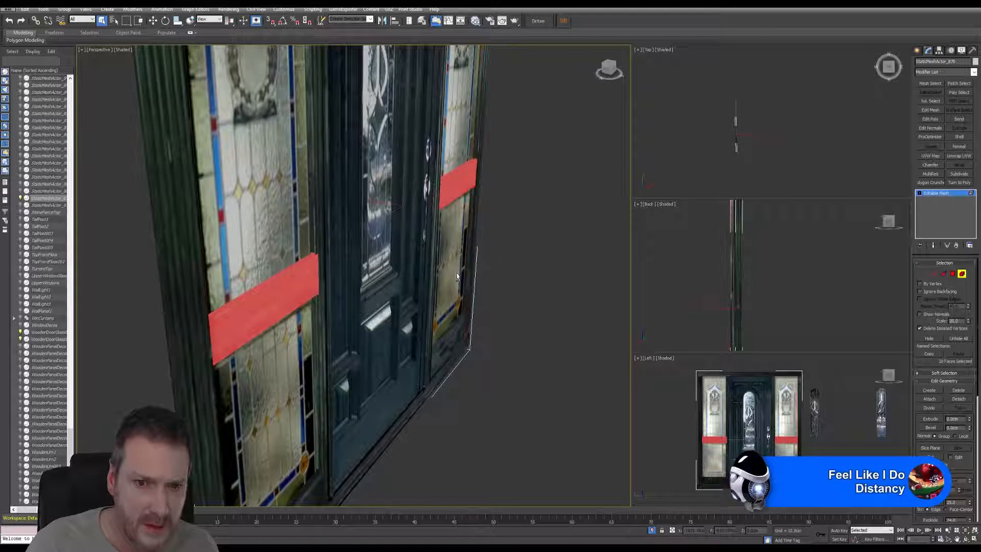
Step: Try to deepen the two selected middle rails by scaling them along the X axis
click(966, 538)
drag(317, 309, 397, 288)
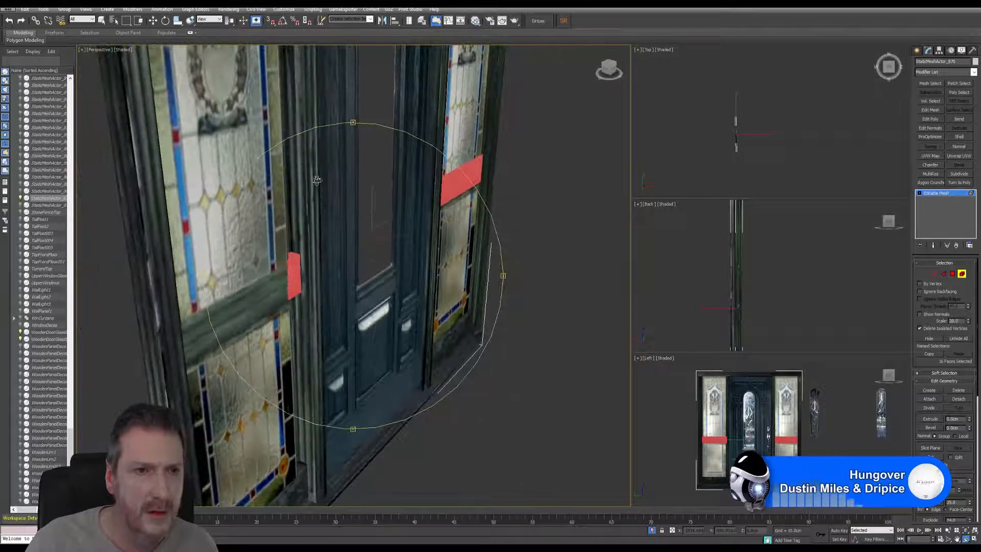
click(179, 22)
click(177, 35)
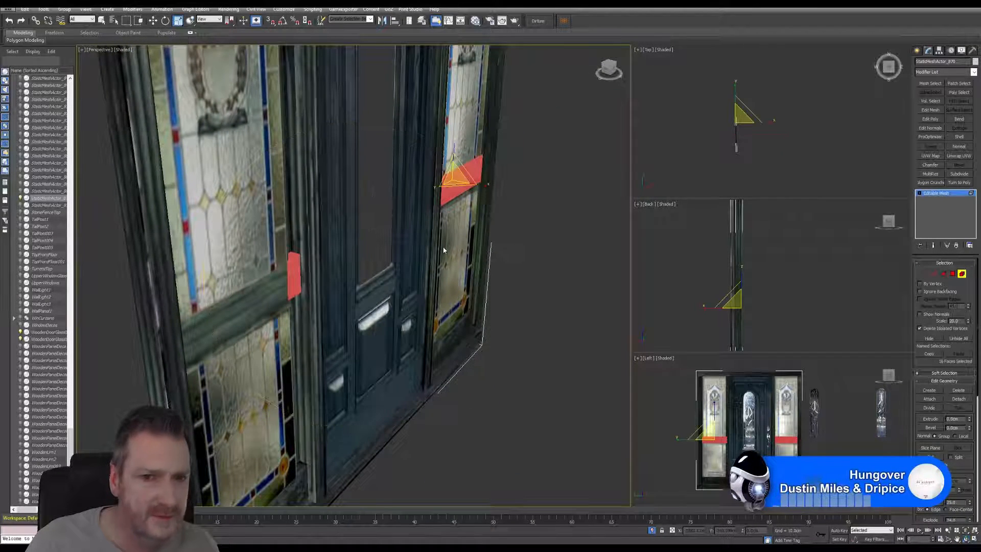
middle_drag(449, 237, 458, 246)
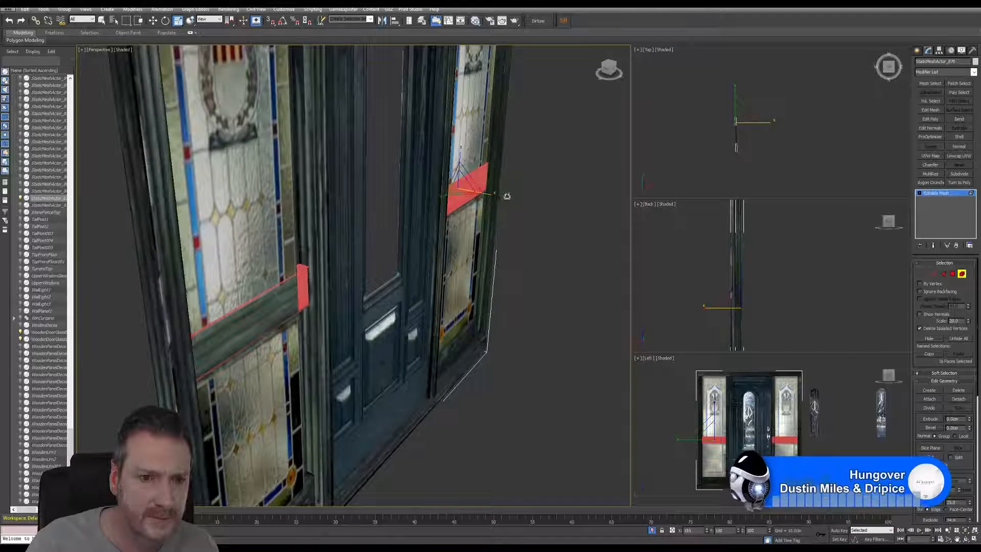
drag(507, 196, 508, 197)
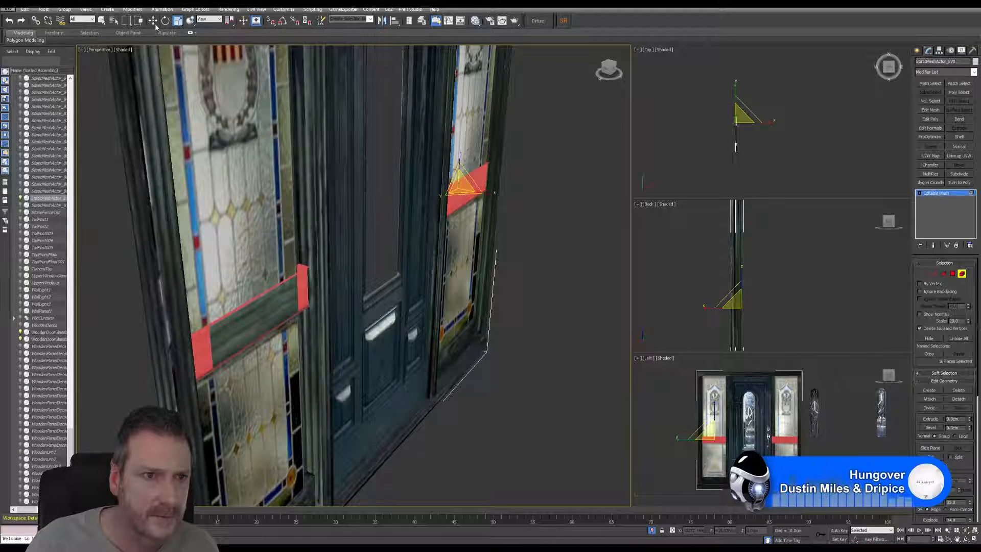
Step: Try to shift both selected middle rails slightly in the positive X direction
click(153, 21)
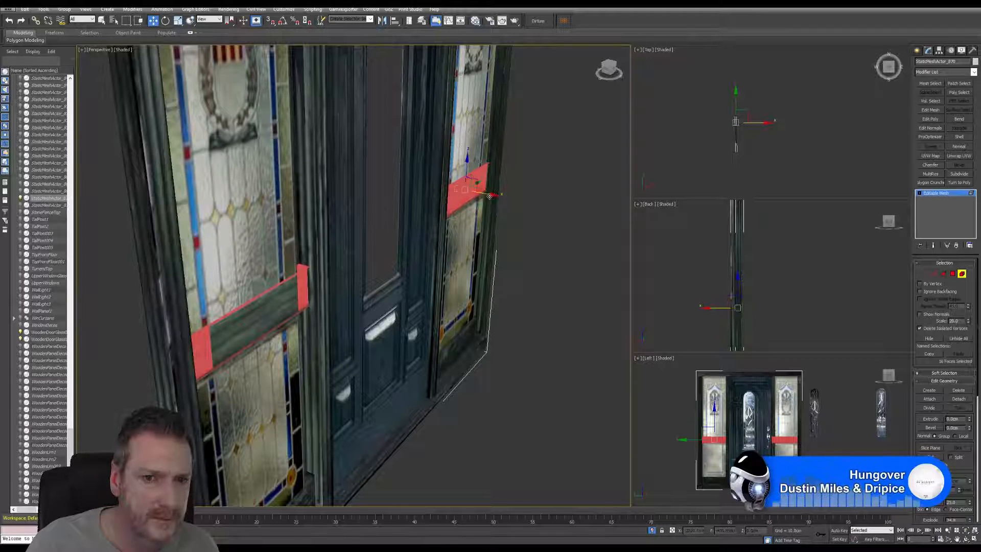
drag(489, 196, 497, 195)
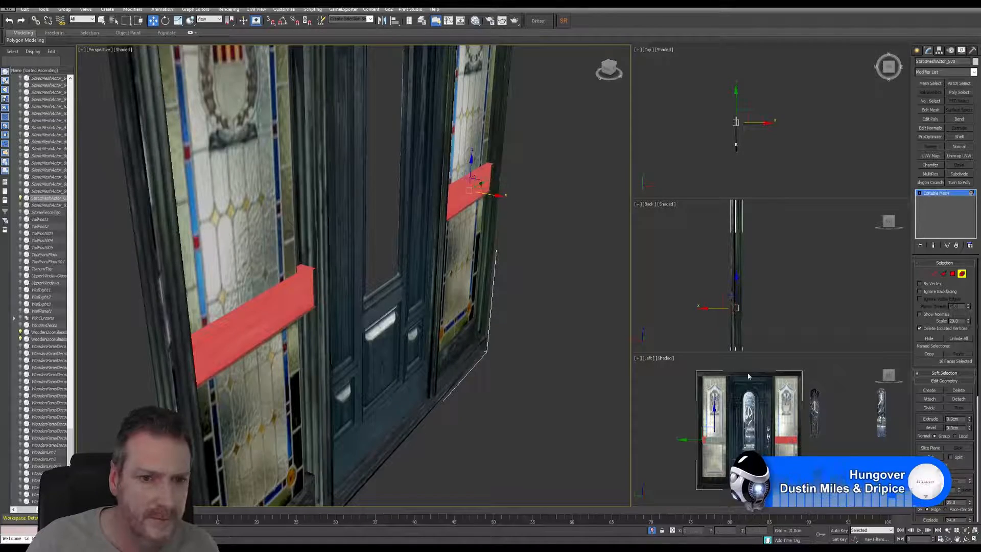
click(966, 540)
drag(493, 298, 317, 352)
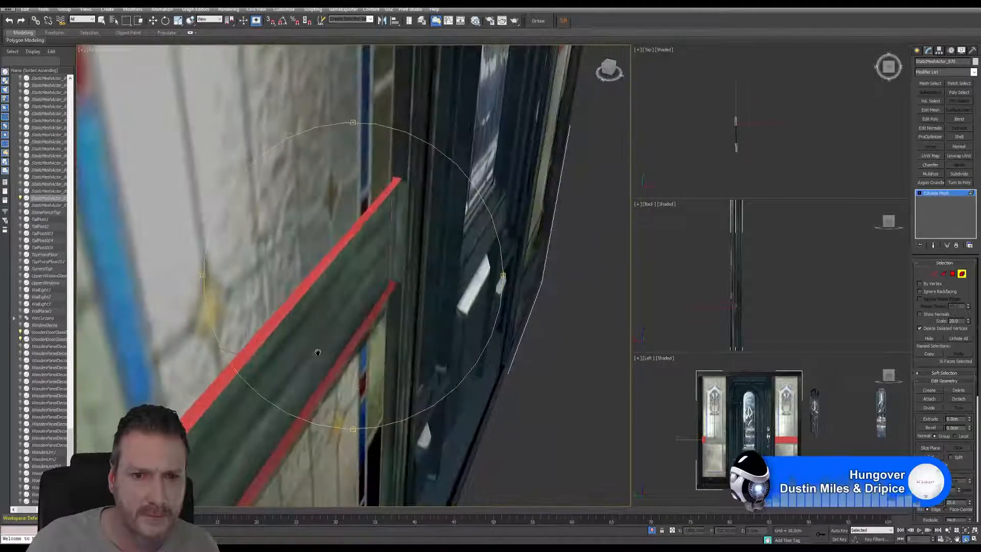
click(11, 22)
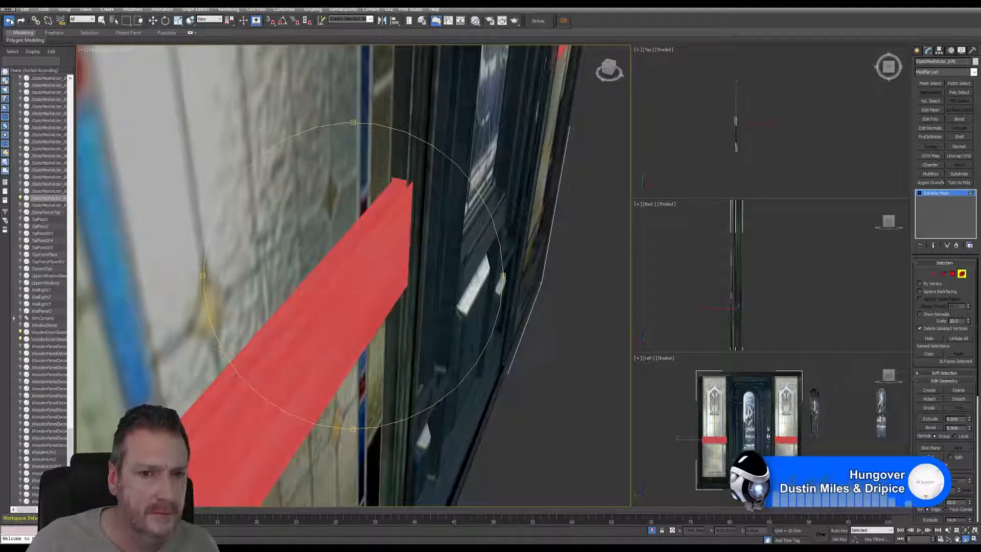
Step: Examine how the middle rails meet the frame posts, using Wireframe display in the perspective view
drag(343, 277, 439, 284)
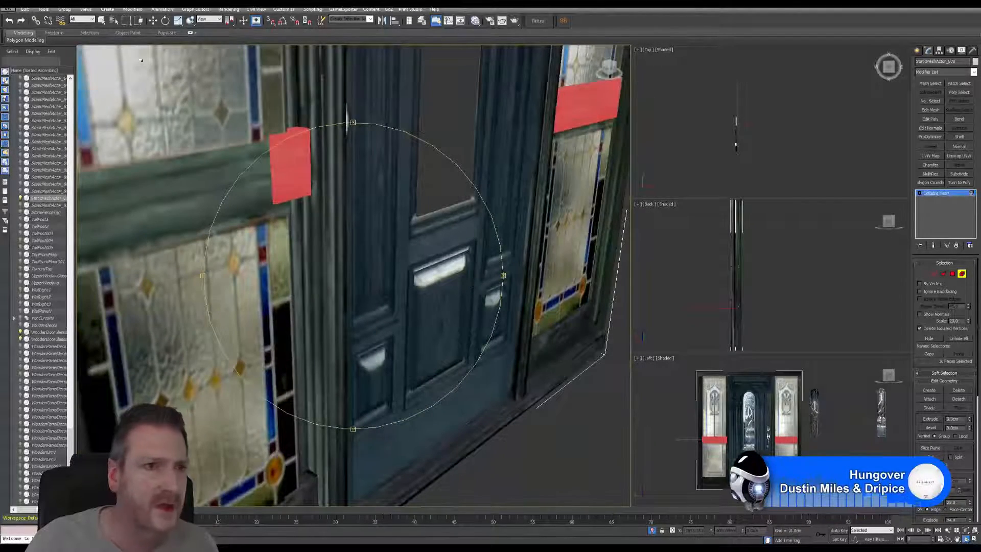
scroll(328, 253, down, 4)
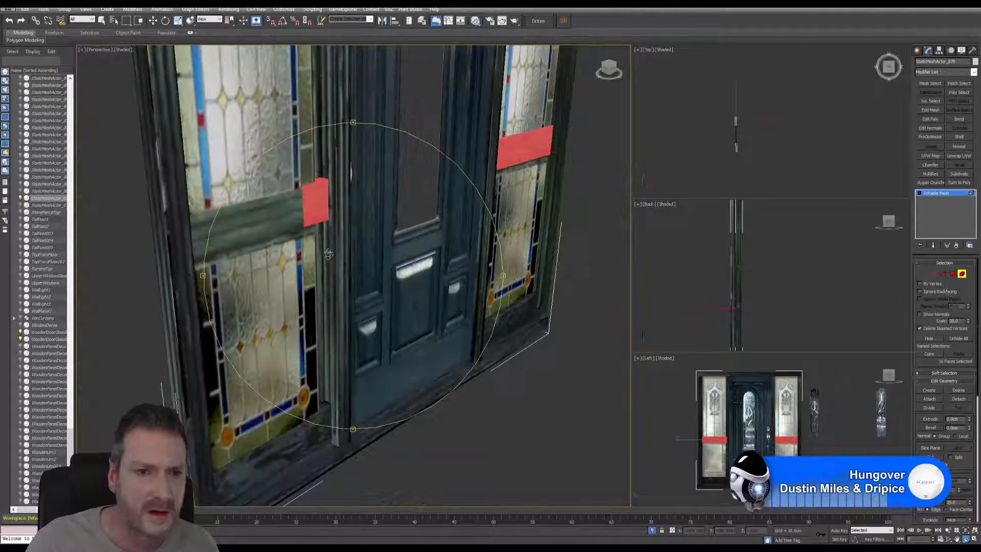
drag(380, 278, 369, 273)
alt+middle_drag(407, 271, 393, 291)
drag(393, 290, 307, 278)
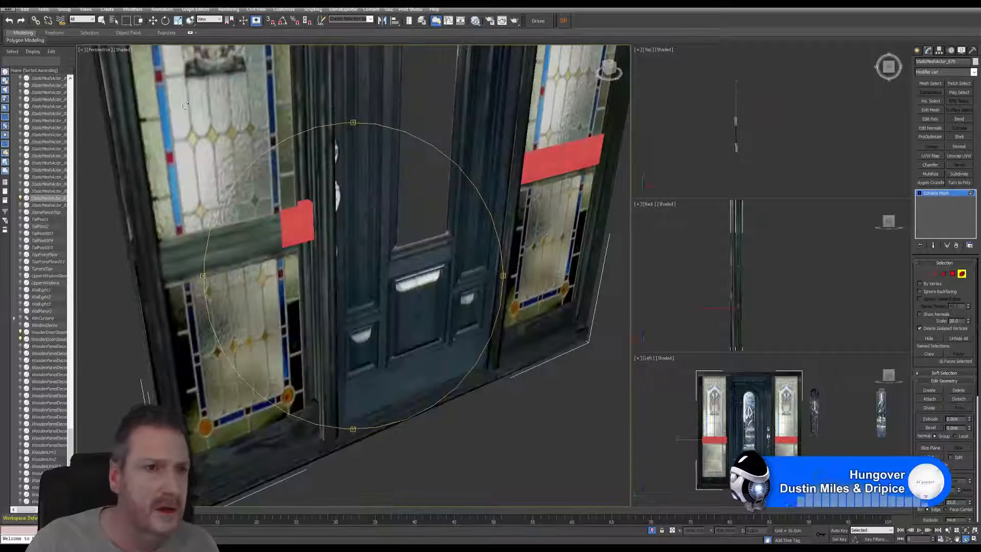
click(122, 50)
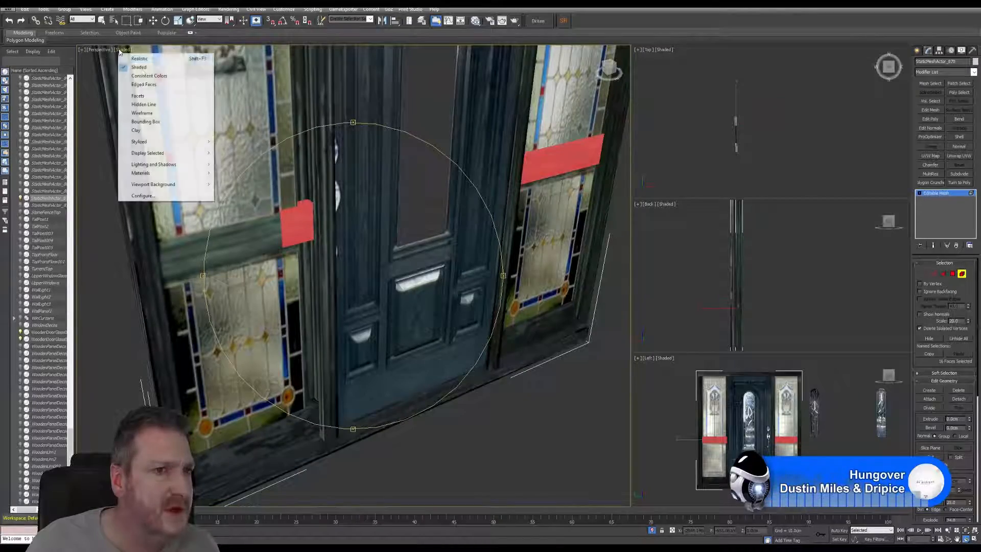
click(142, 113)
alt+middle_drag(309, 253, 447, 245)
Step: Exit element editing on the door frame mesh and return the perspective view to Shaded display
click(962, 275)
key(w)
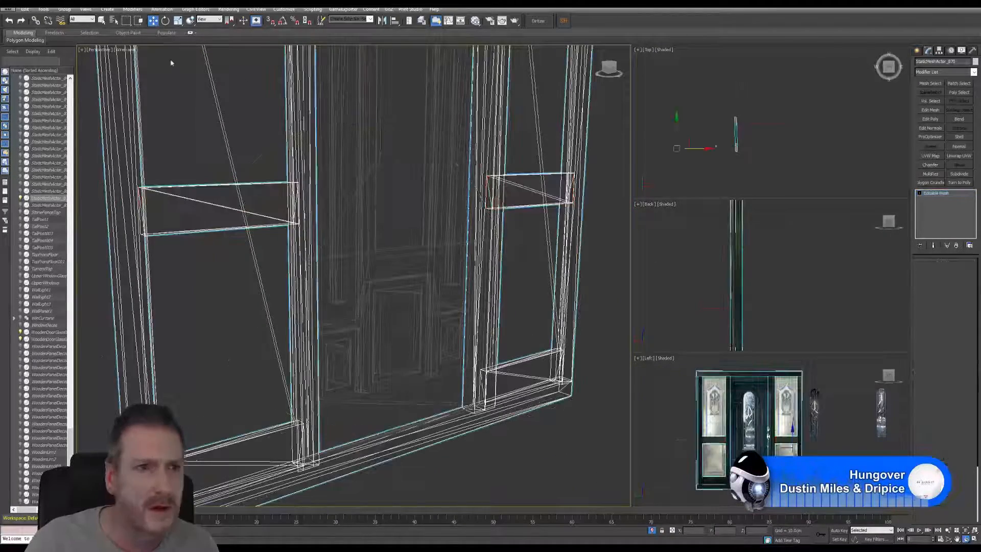
click(126, 53)
click(137, 67)
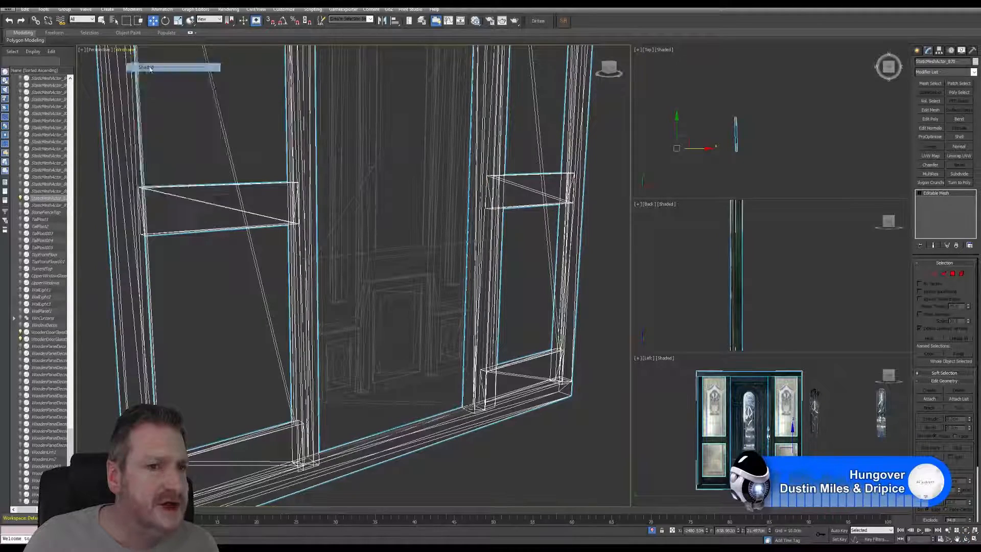
middle_drag(307, 190, 333, 240)
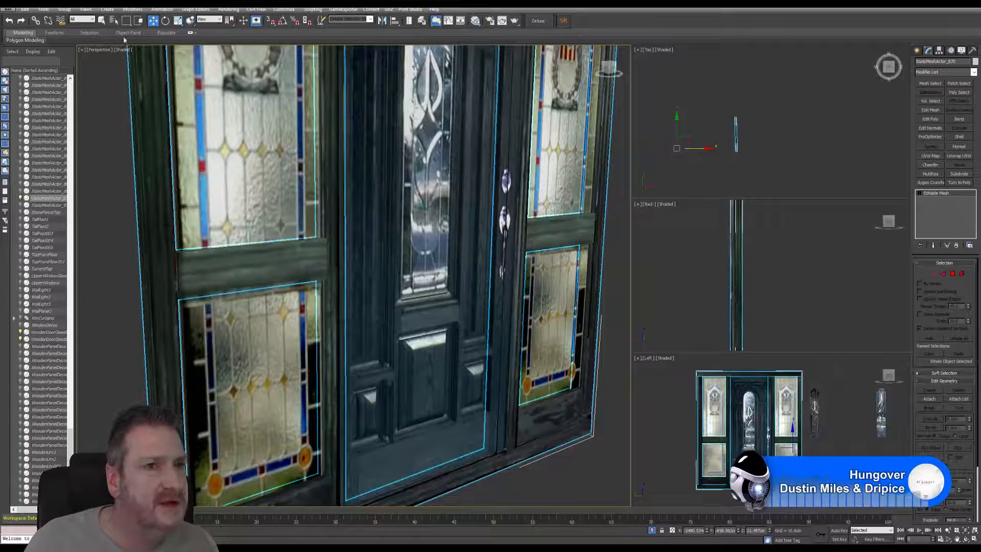
Step: Select both stained-glass side panels beside the front door and isolate them
click(104, 67)
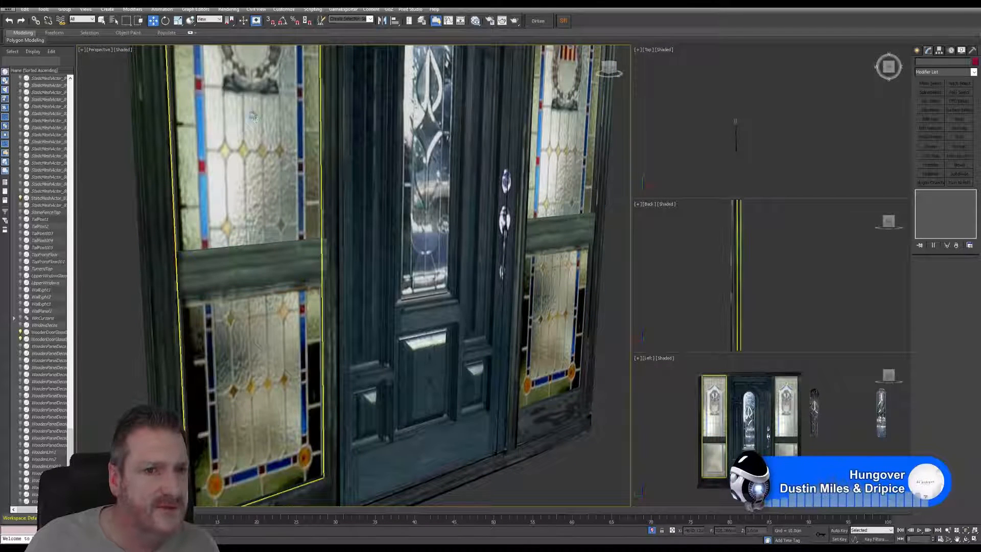
ctrl+click(561, 207)
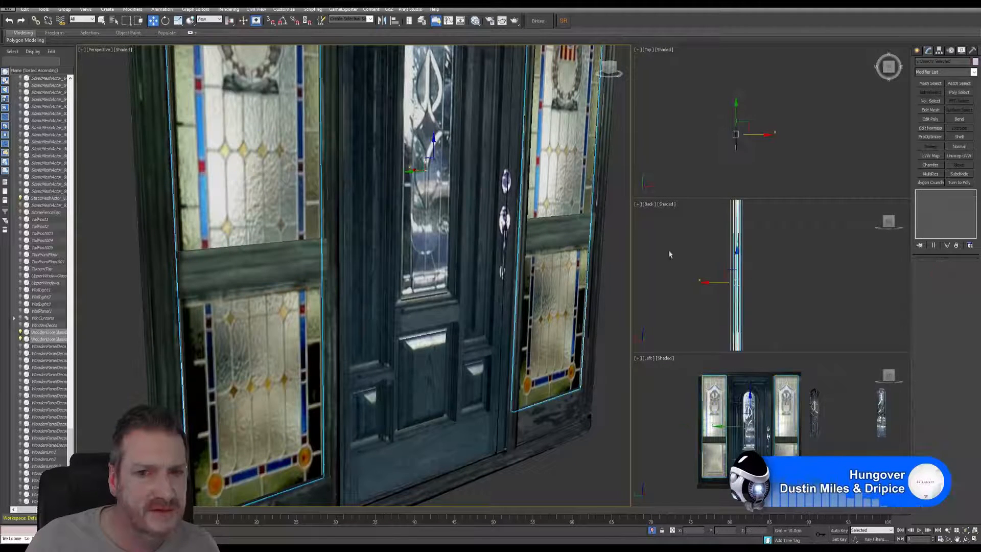
click(965, 539)
drag(345, 321, 503, 330)
drag(417, 289, 345, 289)
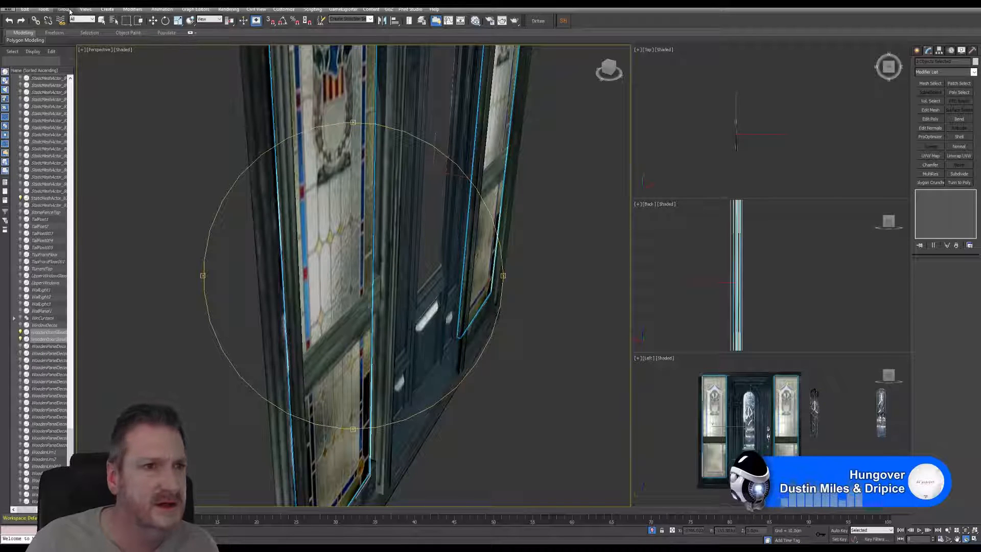
click(43, 9)
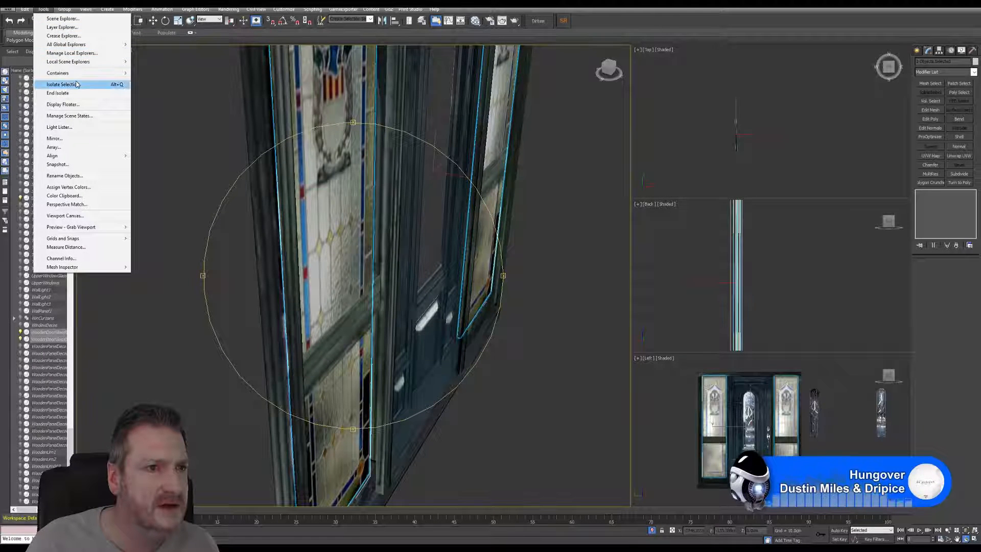
click(62, 85)
drag(373, 234, 428, 175)
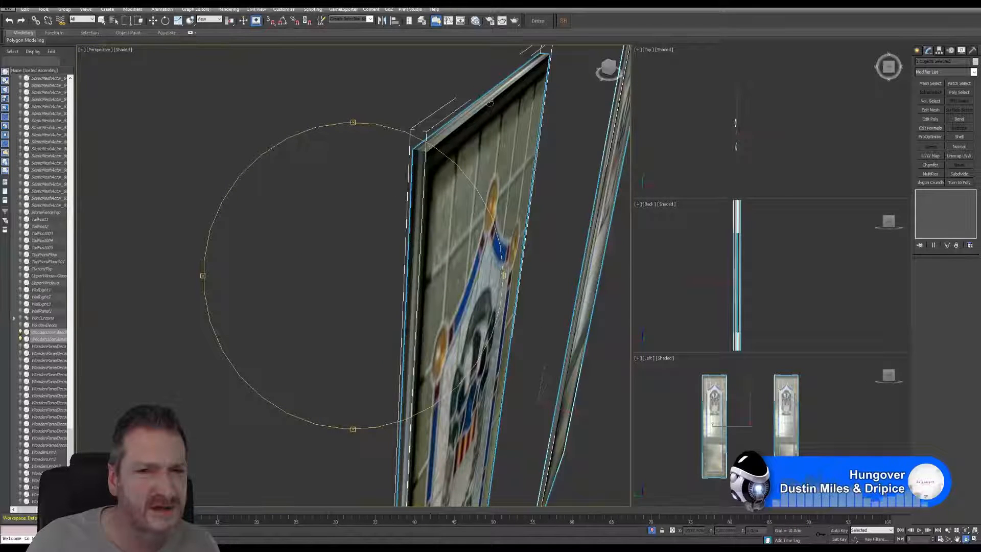
Step: Make the two side panels thinner by scaling them down along the X axis, and end the isolation
click(179, 22)
scroll(603, 393, up, 3)
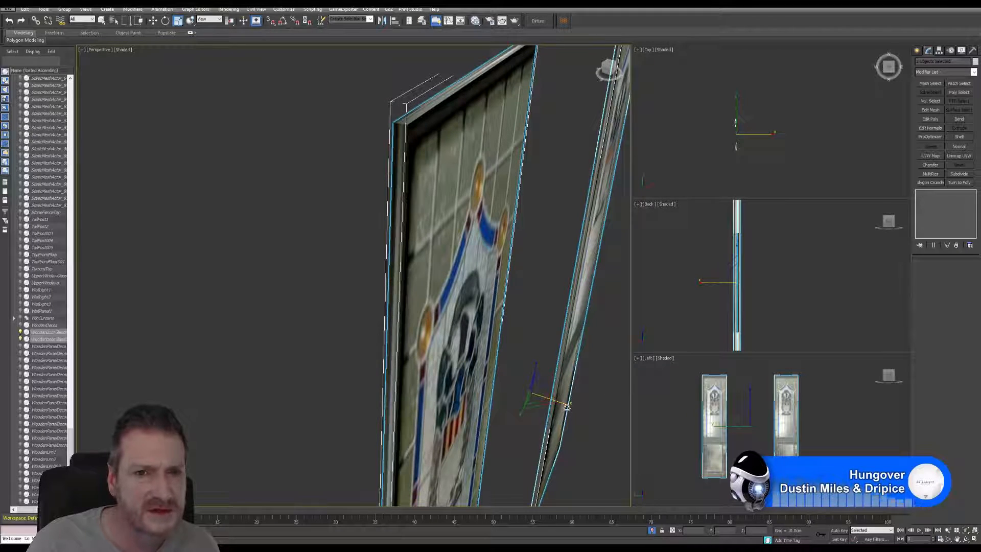
drag(566, 406, 528, 395)
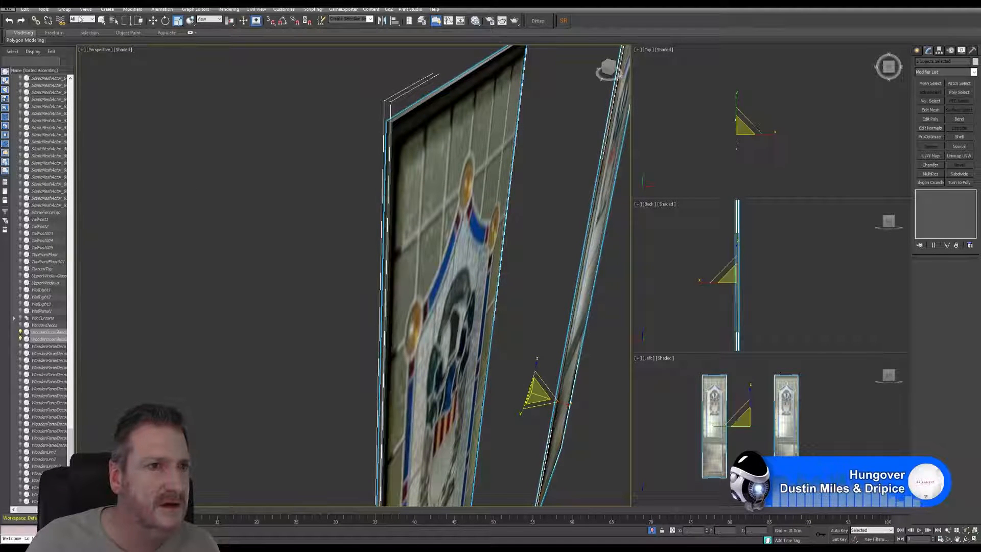
click(43, 9)
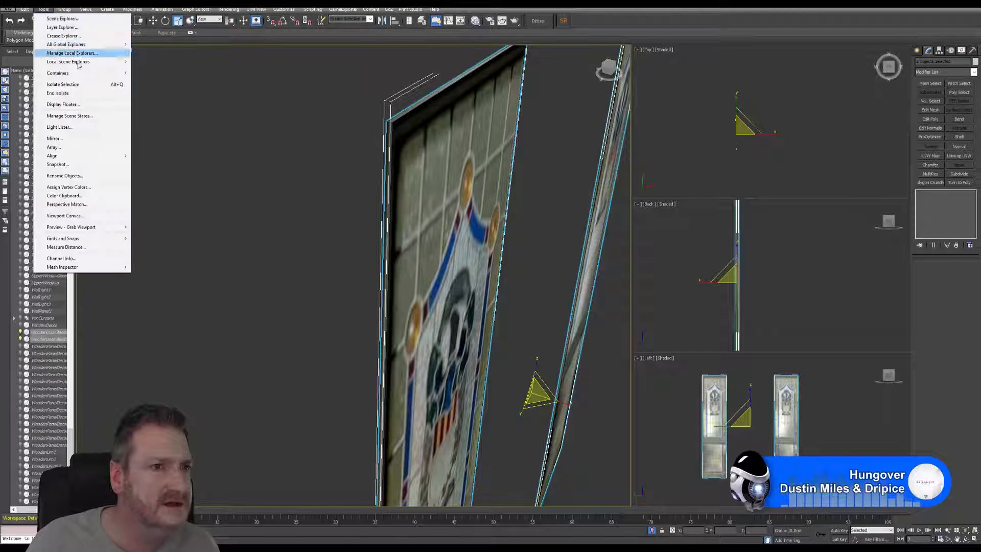
click(77, 90)
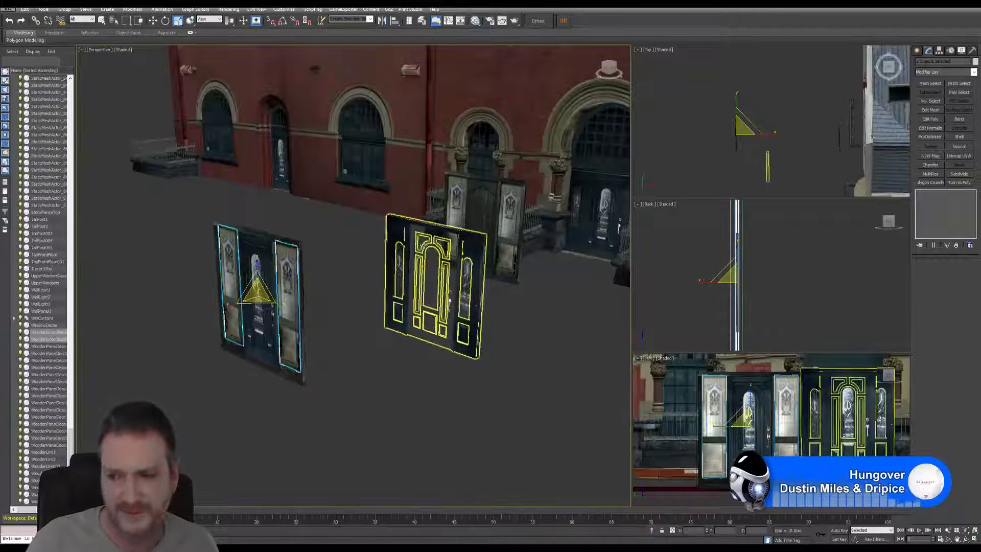
Step: Examine close up how the thinned side panels sit against the middle rails and frame posts
middle_drag(256, 328, 378, 324)
scroll(378, 320, up, 6)
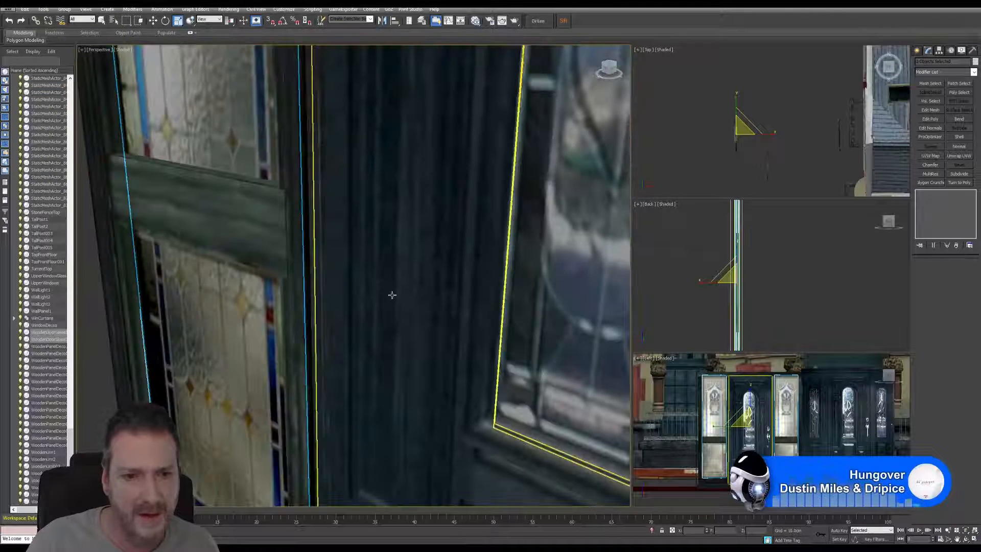
scroll(392, 298, down, 10)
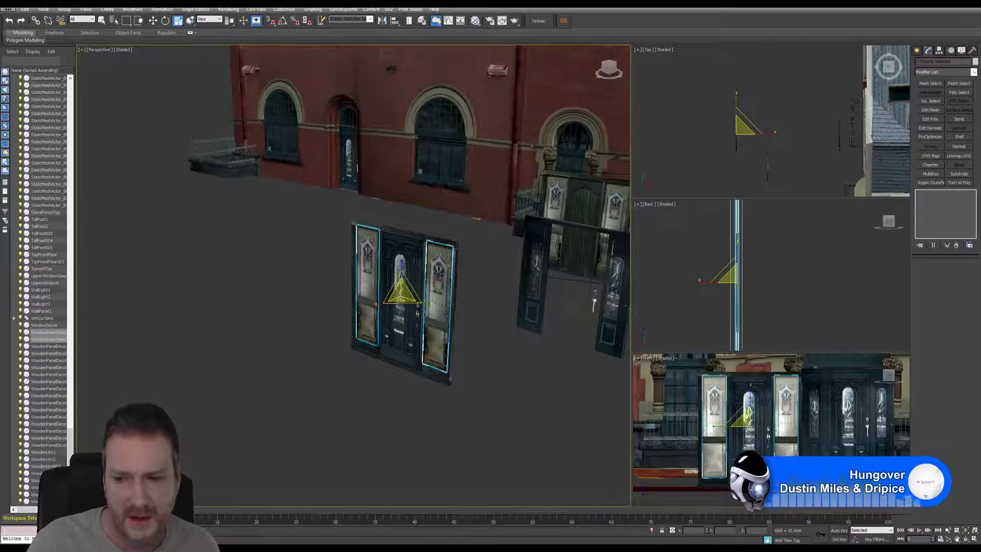
click(967, 531)
click(966, 539)
drag(317, 343, 279, 331)
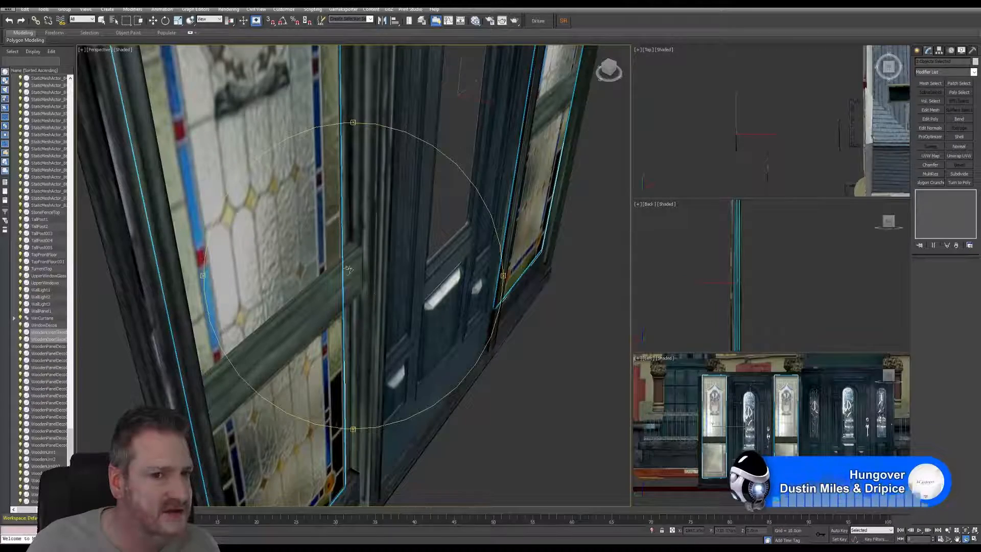
drag(356, 311, 407, 276)
scroll(404, 293, down, 2)
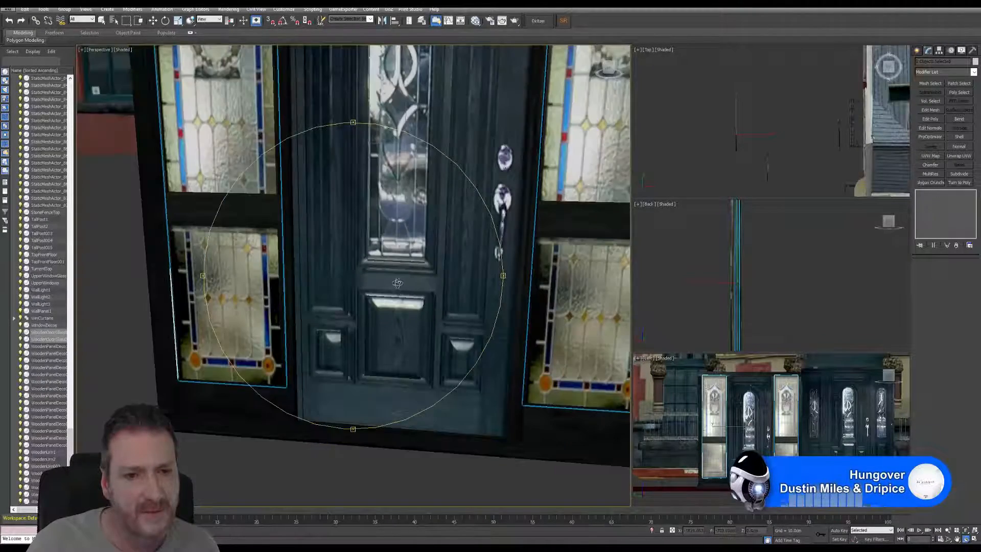
Step: Examine the whole assembled entrance from the front and from oblique angles, including the upper corners of the frame
middle_drag(397, 284, 356, 312)
drag(357, 312, 367, 295)
scroll(367, 286, down, 3)
middle_drag(366, 279, 369, 339)
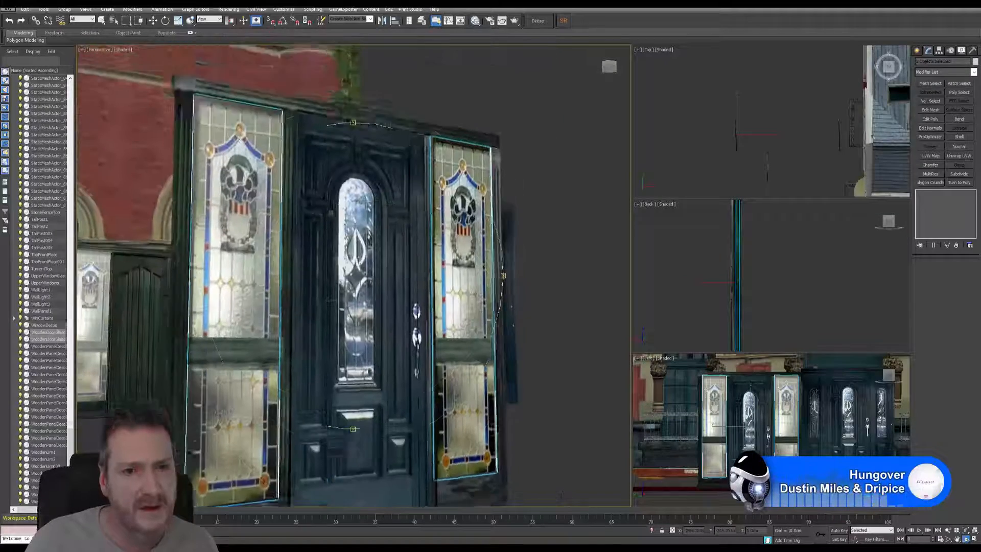
drag(368, 340, 327, 334)
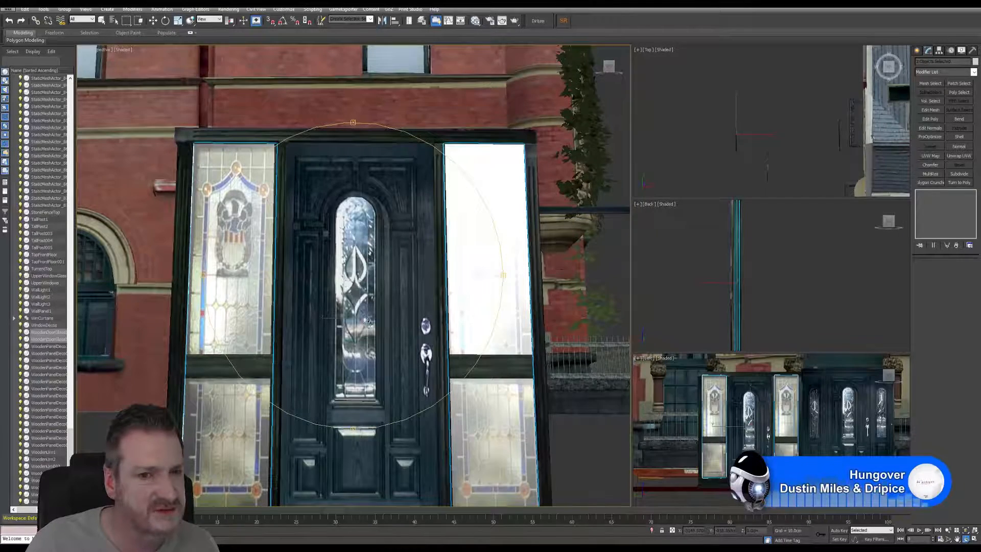
drag(369, 321, 290, 314)
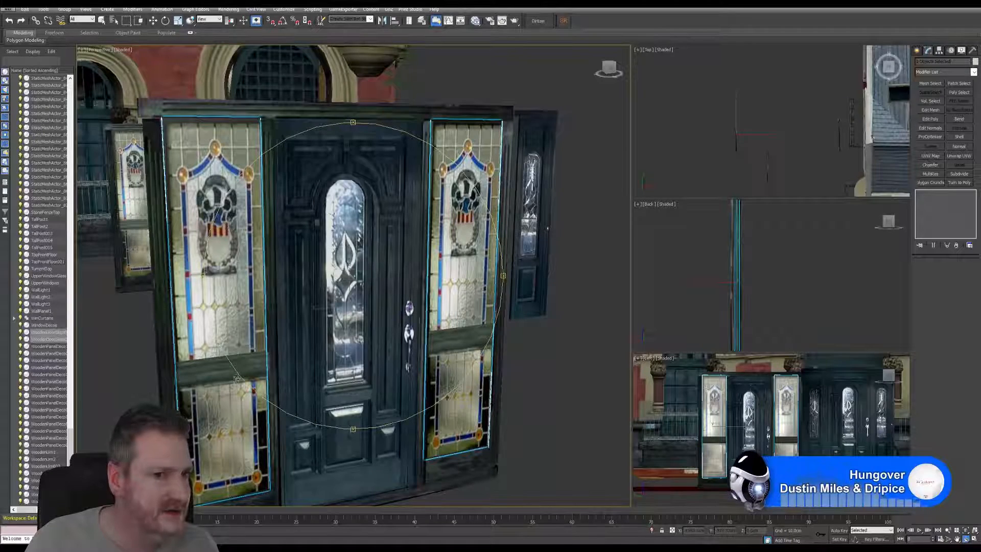
drag(277, 246, 325, 240)
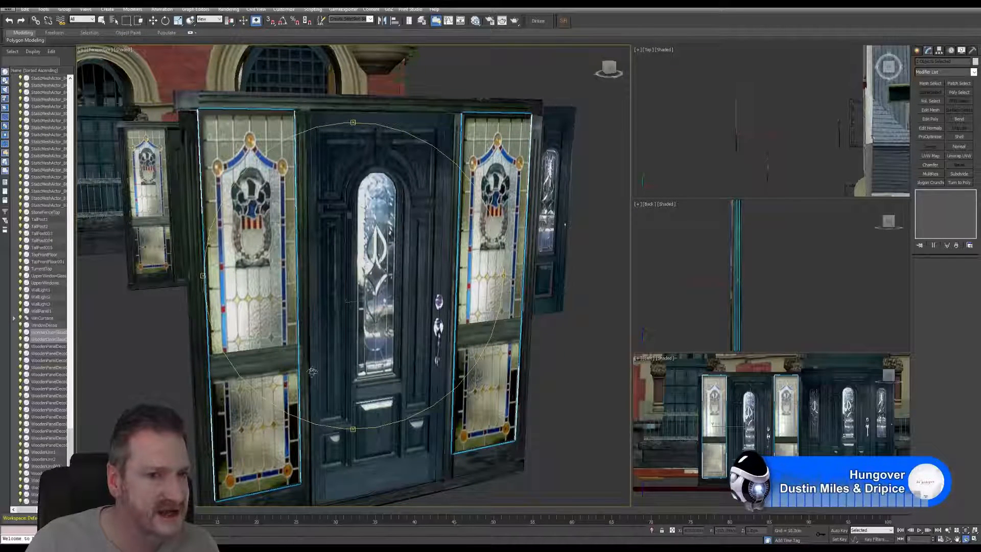
drag(398, 271, 359, 257)
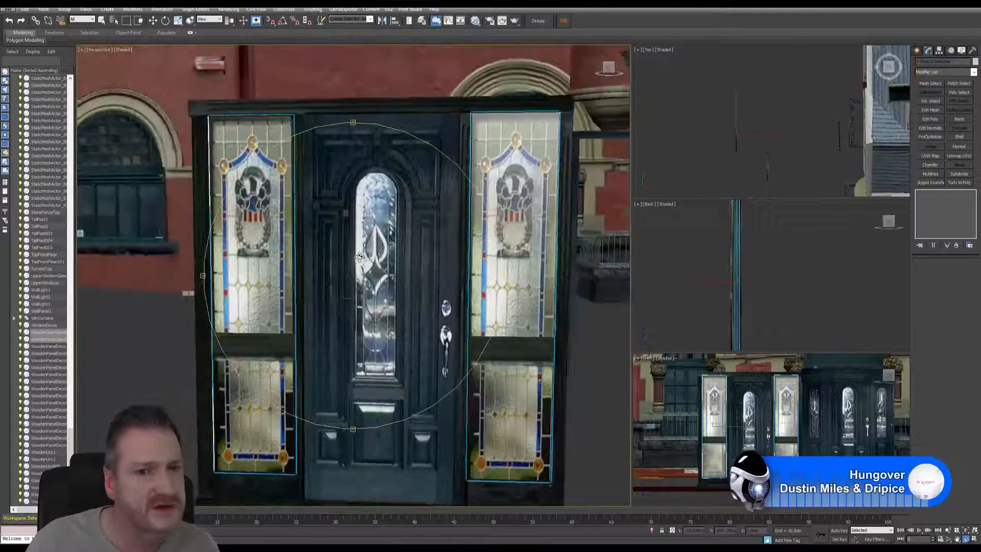
scroll(378, 314, down, 3)
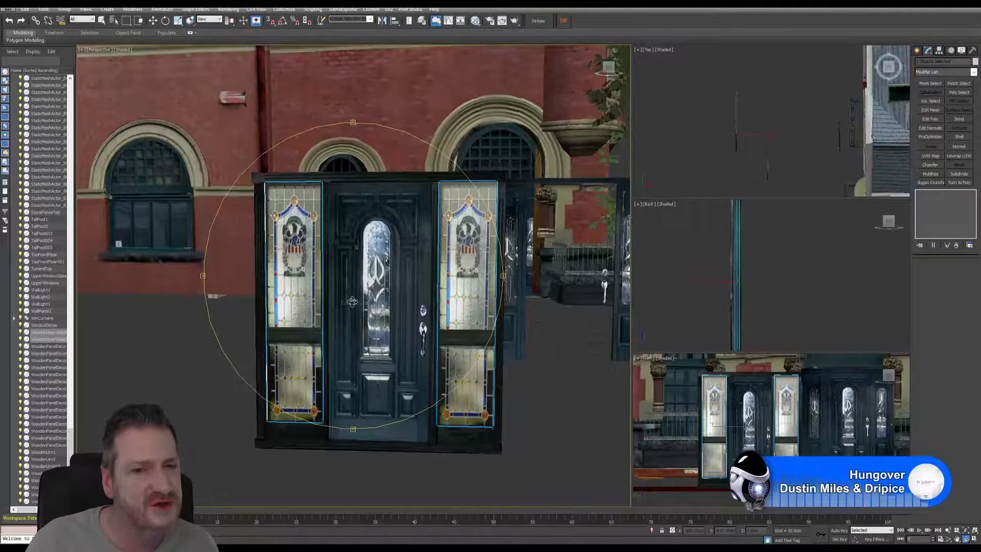
drag(352, 301, 322, 249)
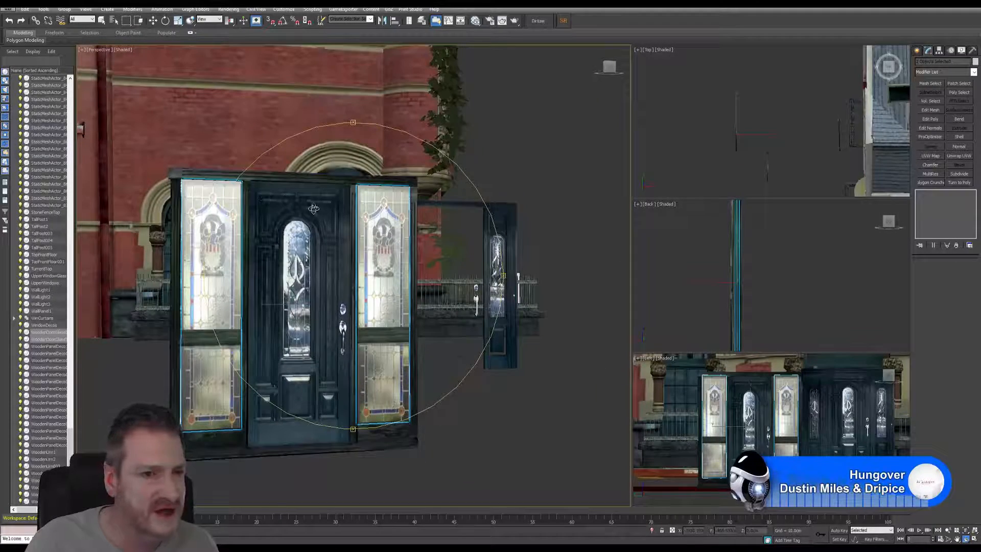
scroll(314, 208, up, 2)
scroll(314, 202, up, 2)
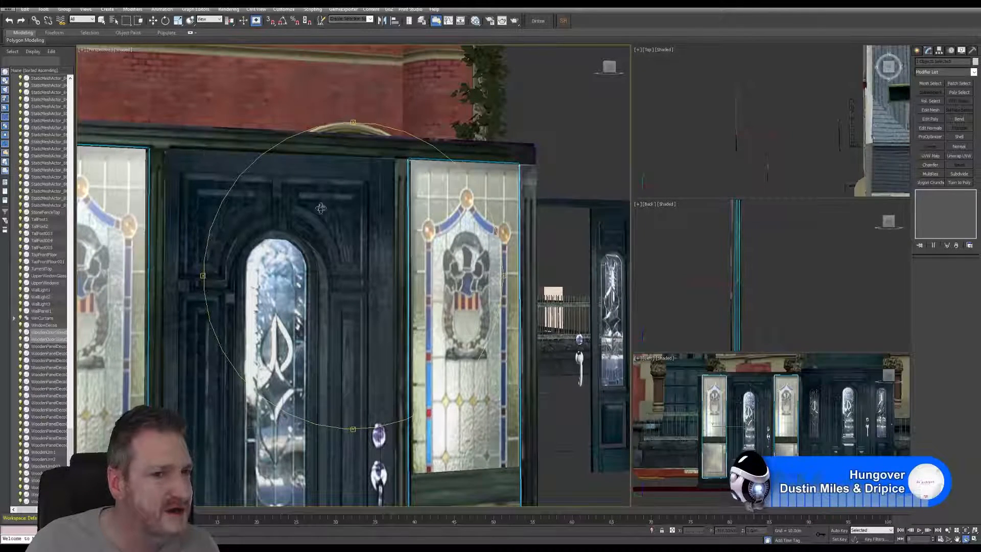
drag(320, 208, 384, 155)
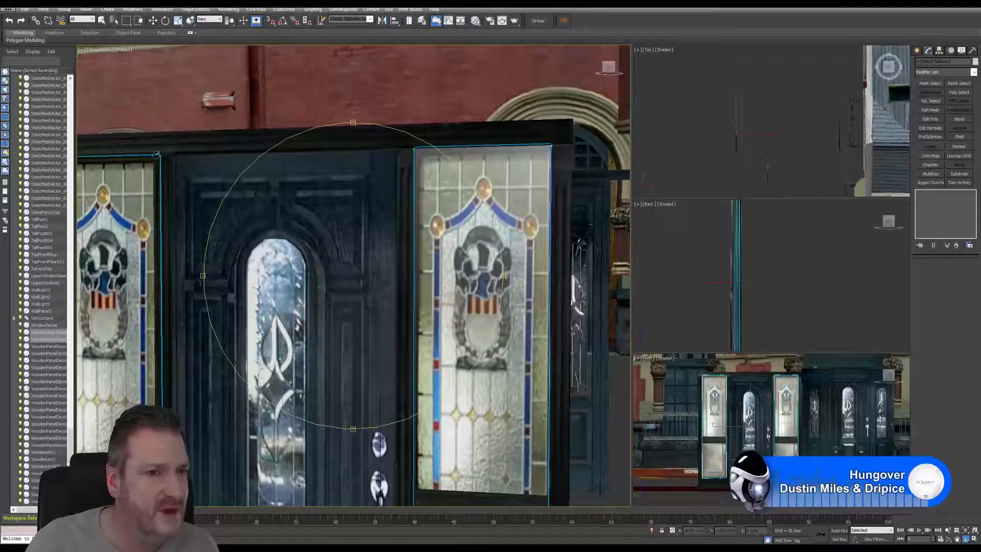
scroll(346, 286, down, 4)
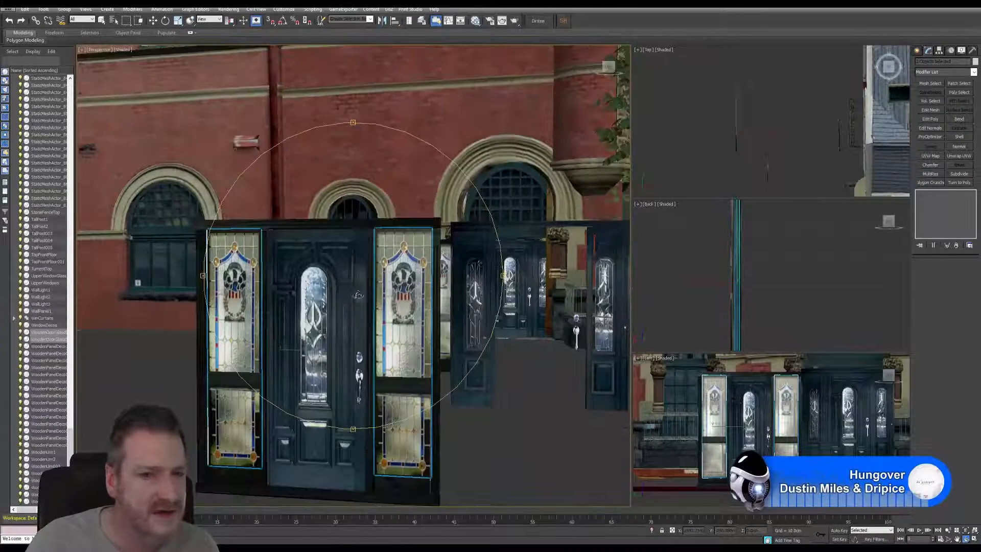
Step: Select all parts of the leftover dark-blue door set with arched sidelights standing in front of the house and delete them
middle_drag(348, 296, 300, 253)
drag(327, 294, 306, 317)
drag(398, 279, 322, 320)
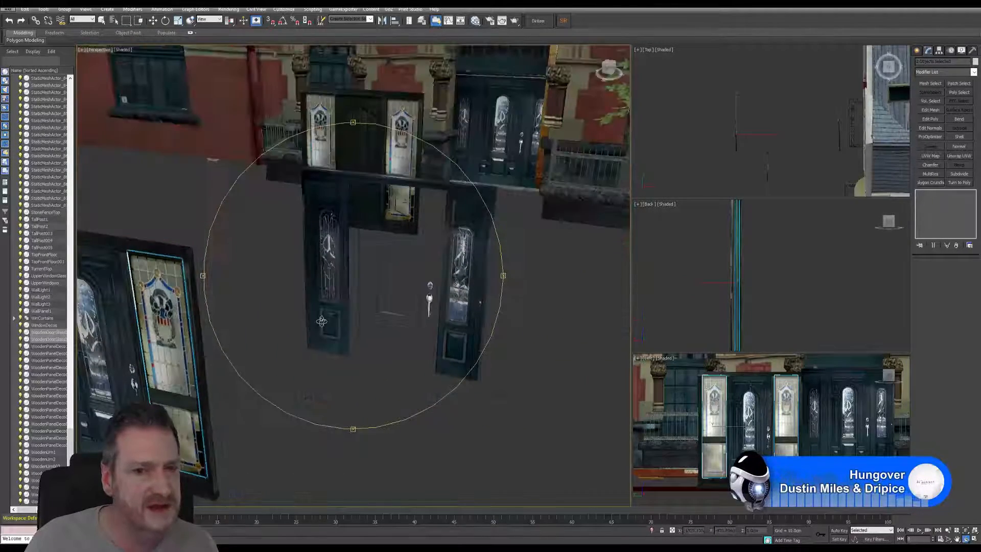
click(102, 20)
alt+middle_drag(444, 291, 294, 351)
click(294, 351)
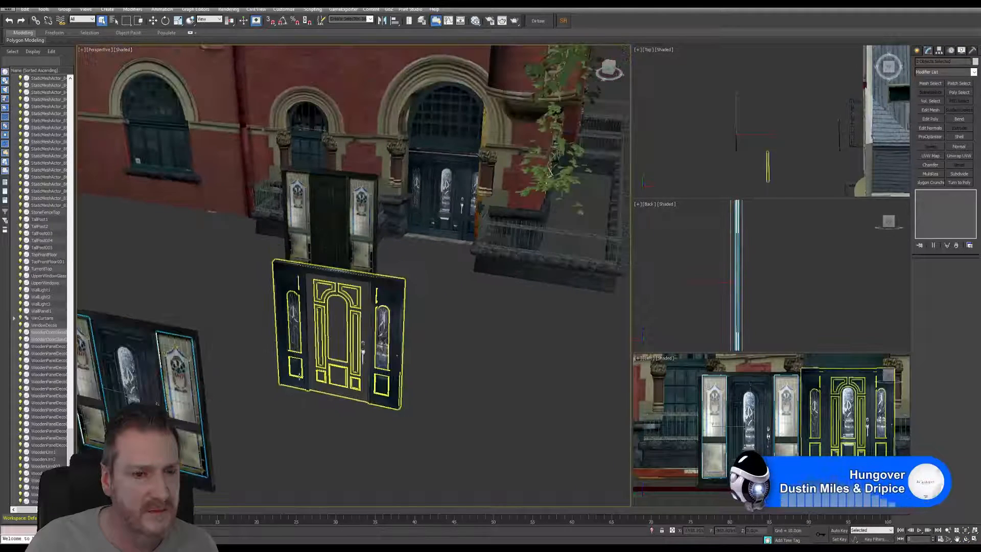
middle_drag(250, 396, 296, 386)
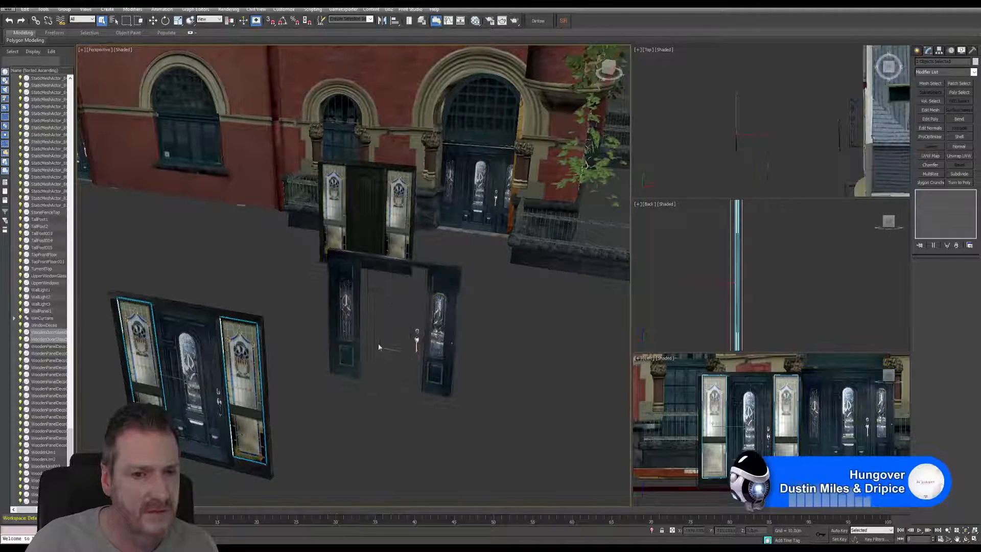
click(462, 385)
key(Delete)
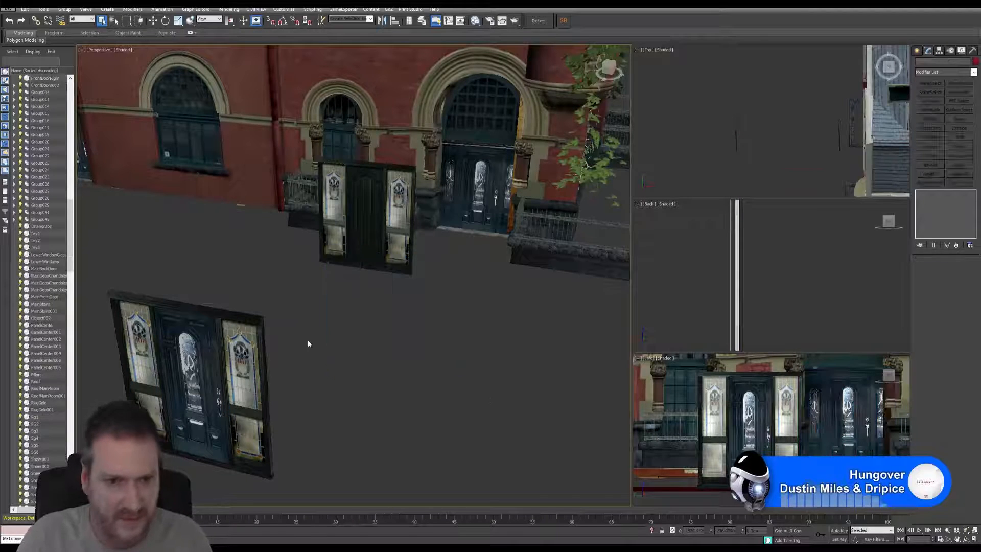
Step: Select the assembled front door, frame and side panels without the older wooden door set, and group them
middle_drag(308, 343, 385, 278)
scroll(385, 278, down, 3)
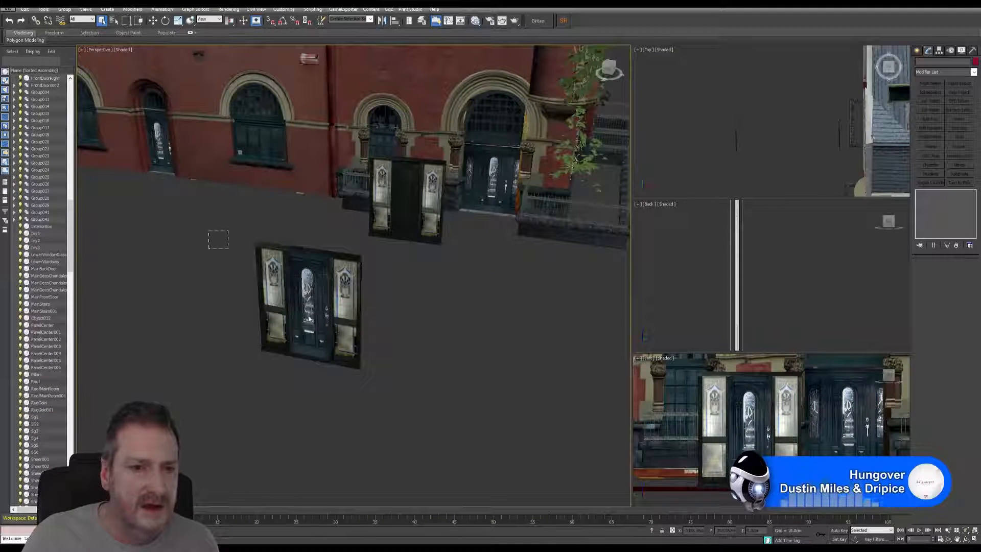
drag(309, 318, 368, 383)
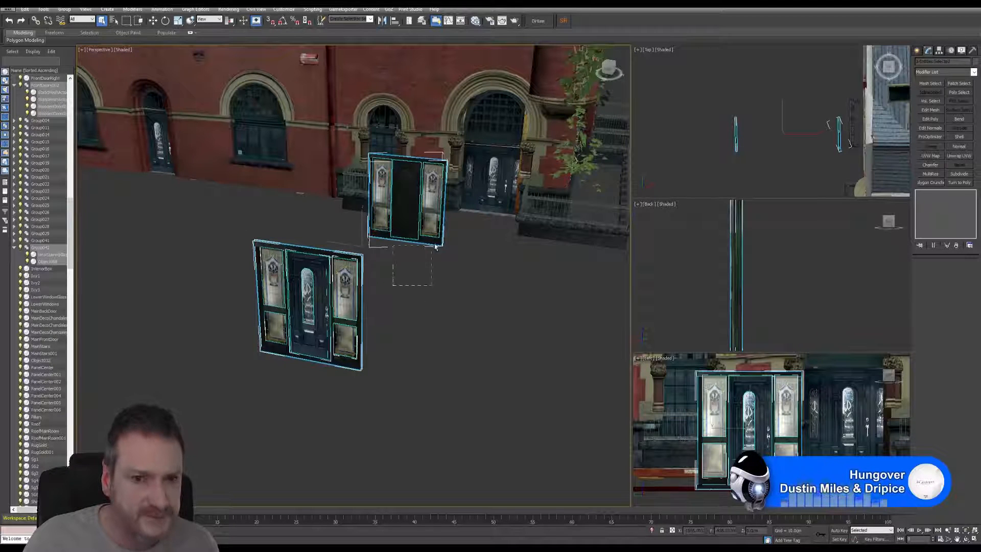
alt+drag(436, 247, 438, 238)
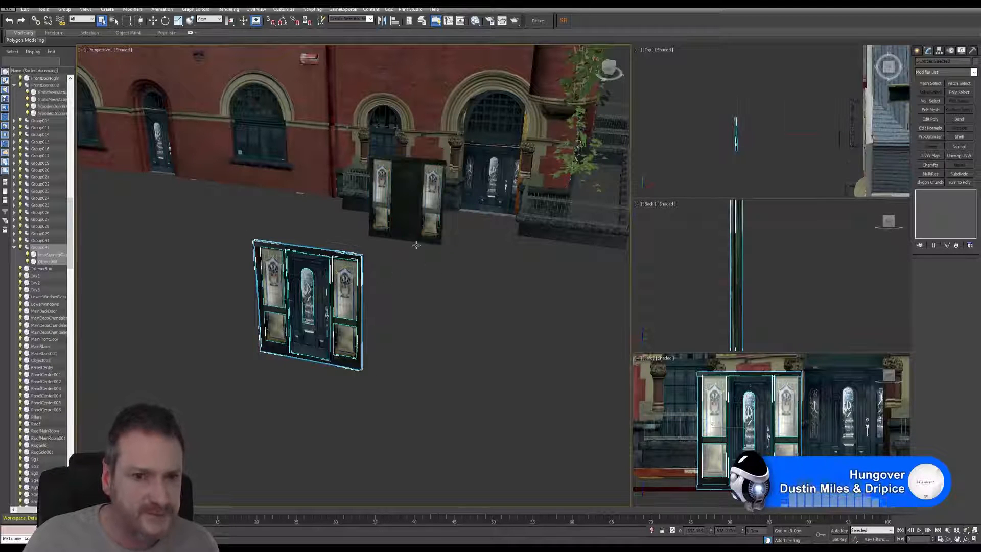
click(64, 9)
click(74, 18)
click(492, 285)
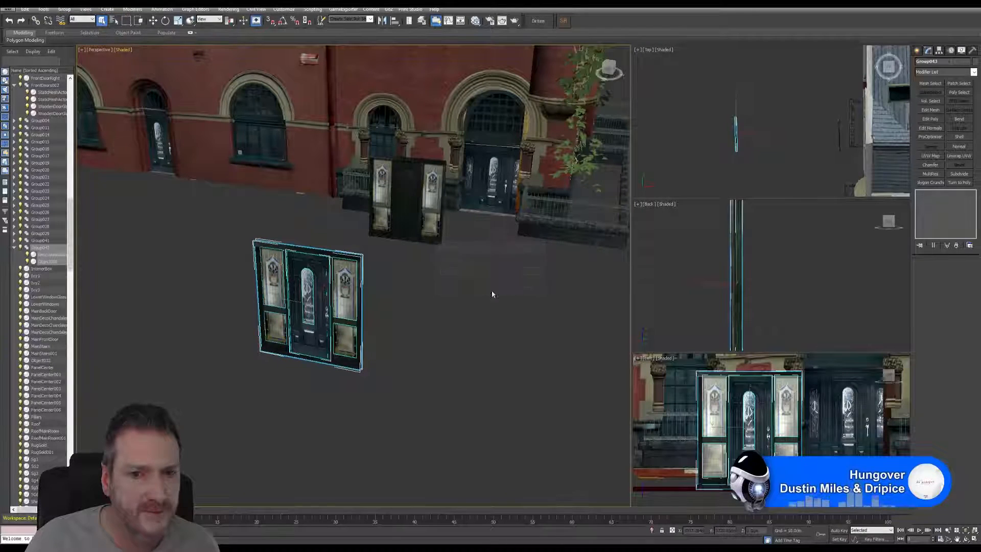
Step: Move the older door group FrontDoors002 sideways along the facade in the top view, clear of the new entrance's path
middle_drag(414, 319, 396, 332)
middle_drag(758, 160, 703, 144)
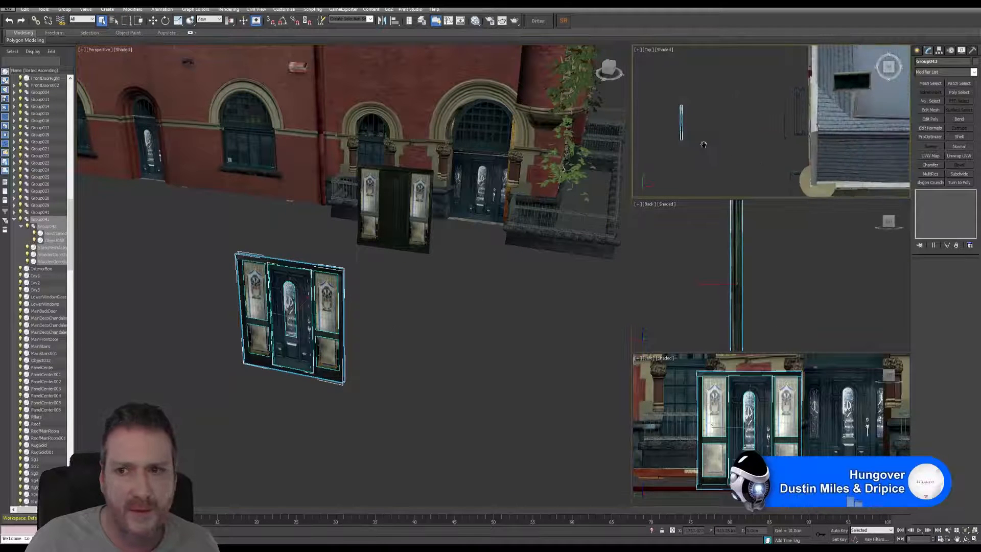
drag(791, 152, 786, 154)
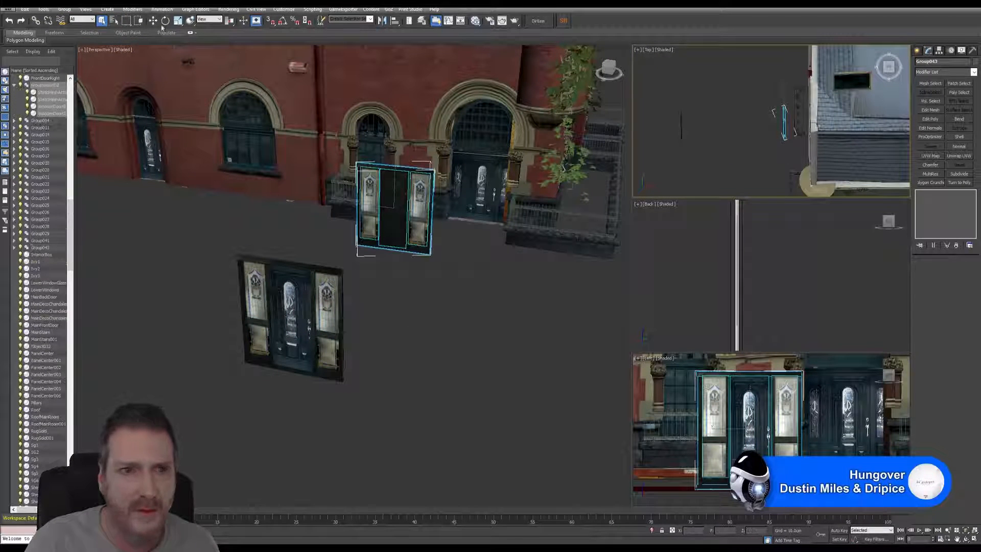
key(w)
middle_drag(750, 162, 724, 171)
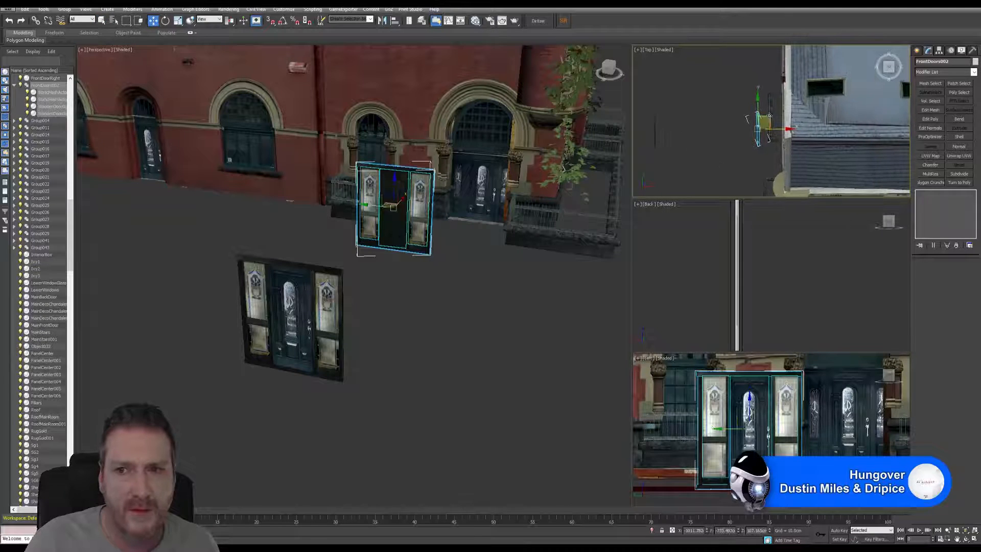
drag(769, 116, 753, 78)
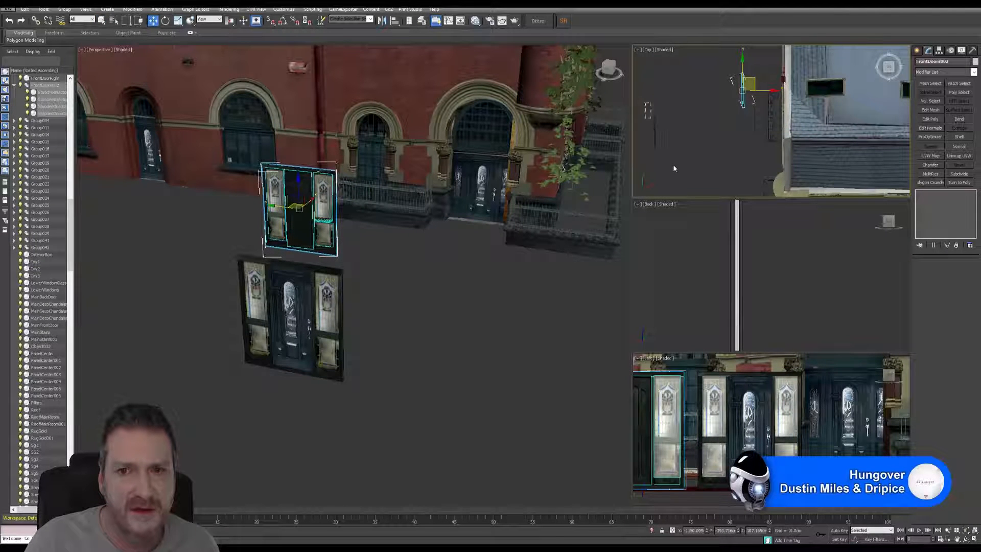
Step: Move the new entrance group in the top view so it stands in line beside the older wooden door group
drag(674, 165, 672, 164)
drag(664, 118, 755, 120)
middle_drag(448, 252, 443, 250)
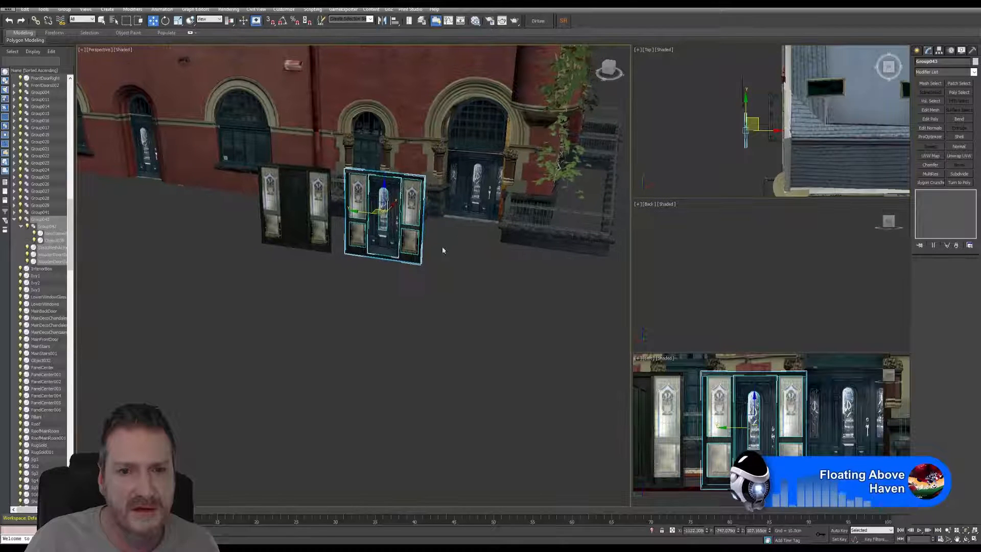
Step: Maximize the perspective view, turn it to face the entrance groups head-on, and clear the selection
scroll(442, 245, up, 3)
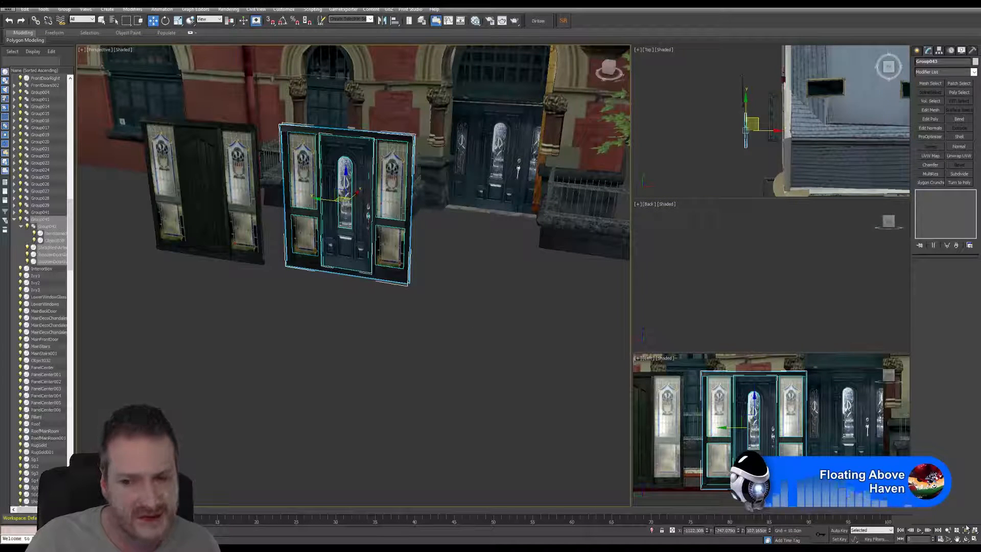
click(974, 539)
middle_drag(544, 315, 508, 392)
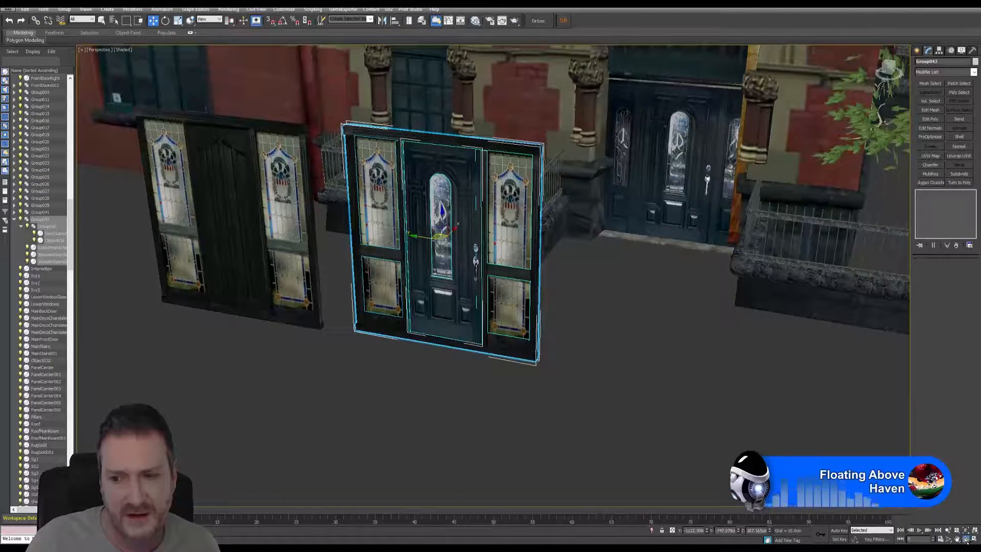
click(966, 540)
drag(481, 320, 396, 324)
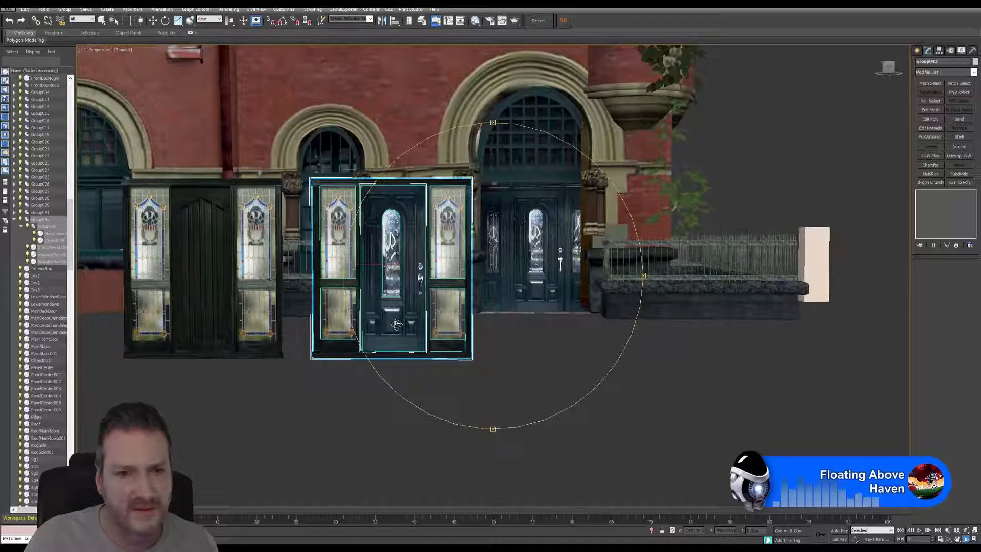
click(102, 20)
click(549, 412)
Step: Examine the new entrance's frame and stained-glass side panels against the older wooden door set and the house's current doors
middle_drag(576, 353, 552, 388)
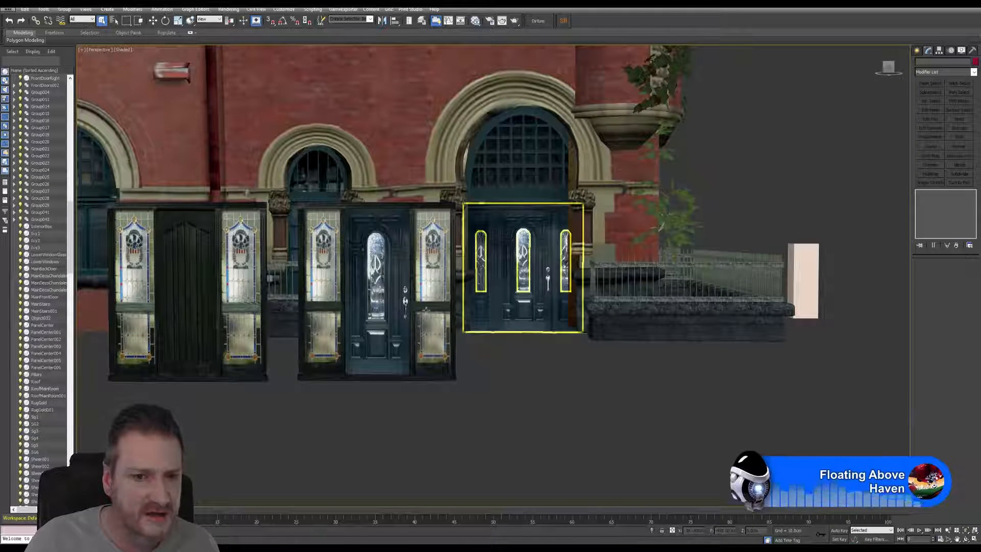
scroll(371, 230, up, 3)
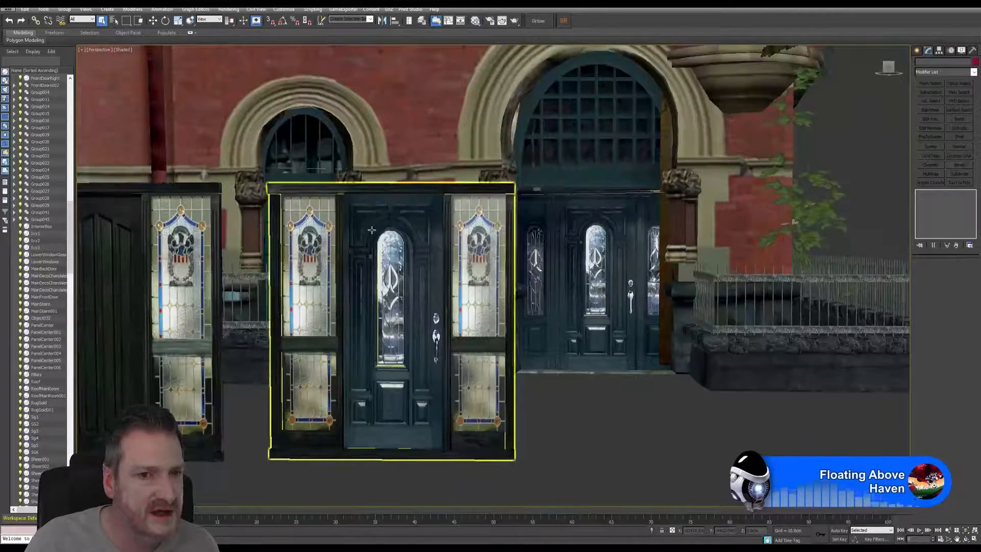
scroll(372, 230, up, 4)
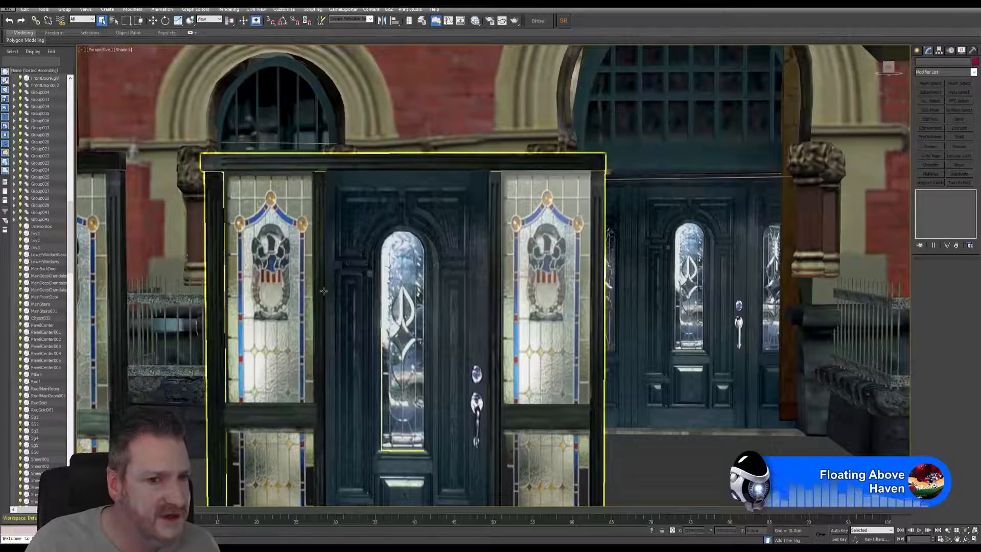
scroll(348, 401, down, 6)
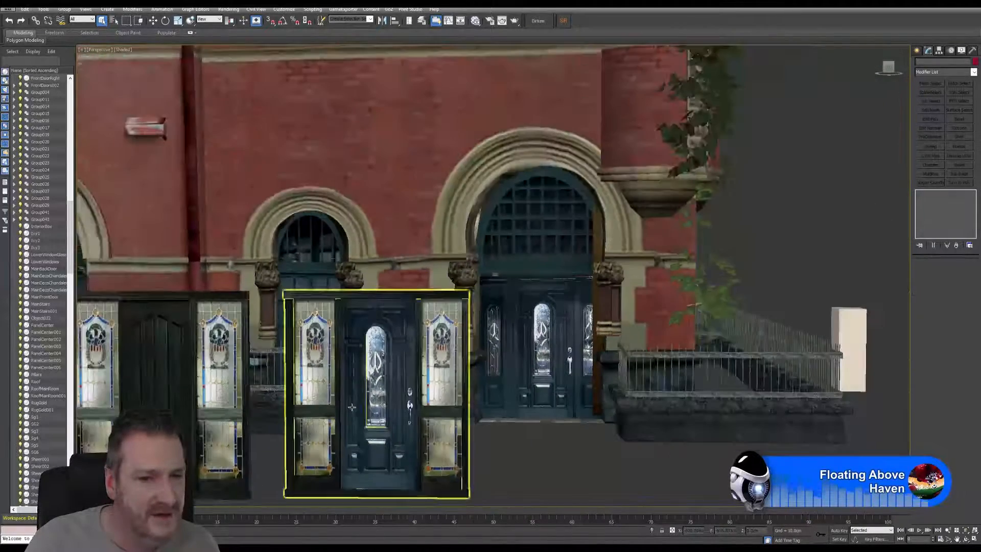
middle_drag(364, 389, 397, 271)
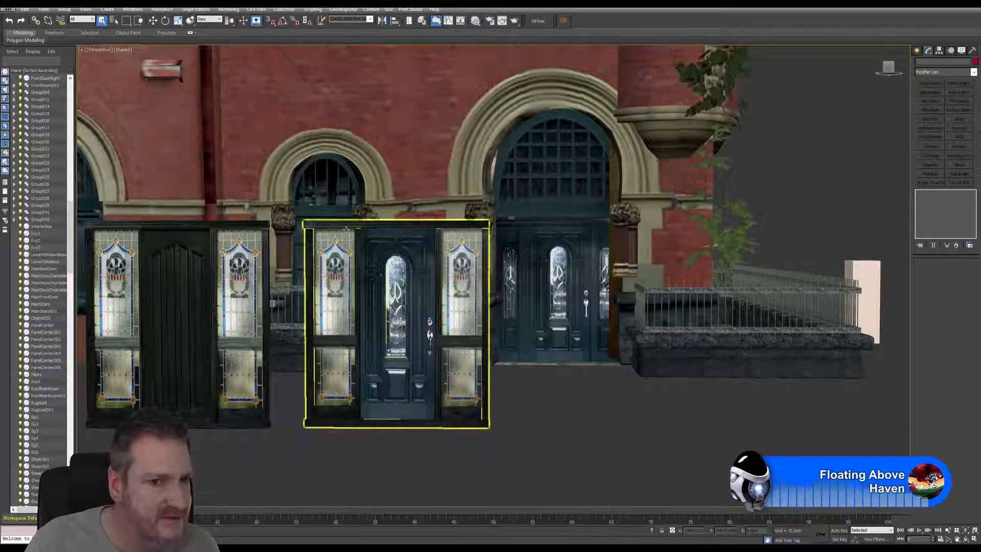
click(439, 434)
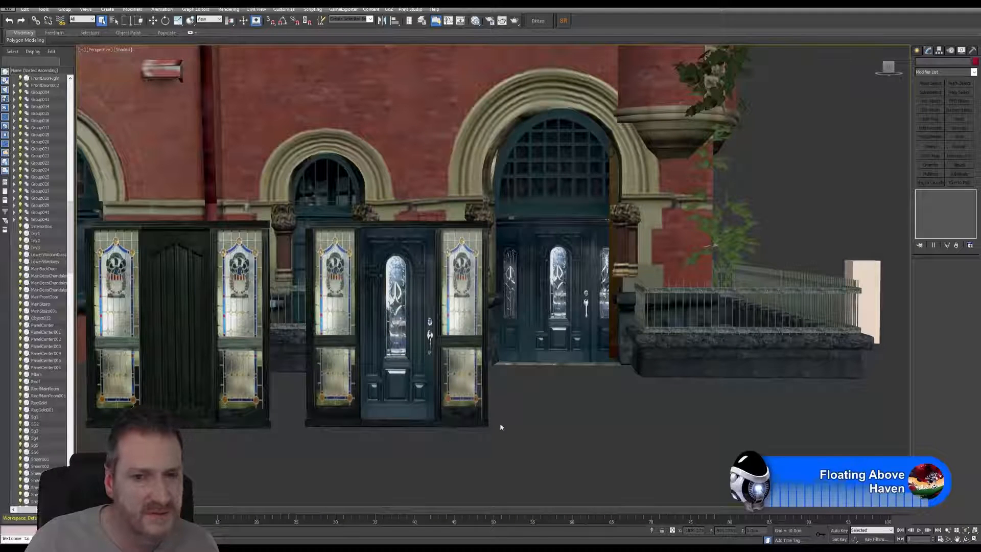
middle_drag(510, 398, 500, 405)
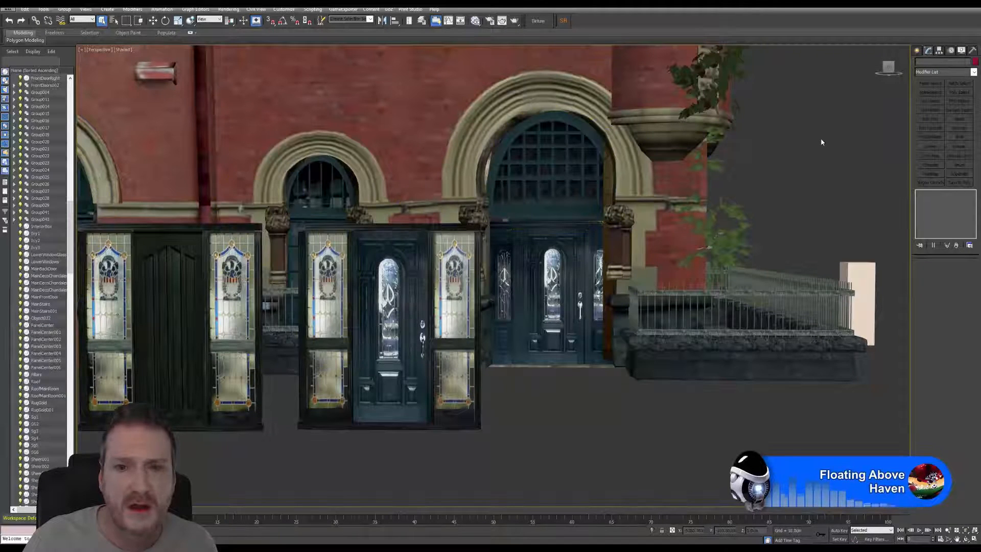
Step: Select the new entrance group and isolate it from the rest of the house model
click(464, 423)
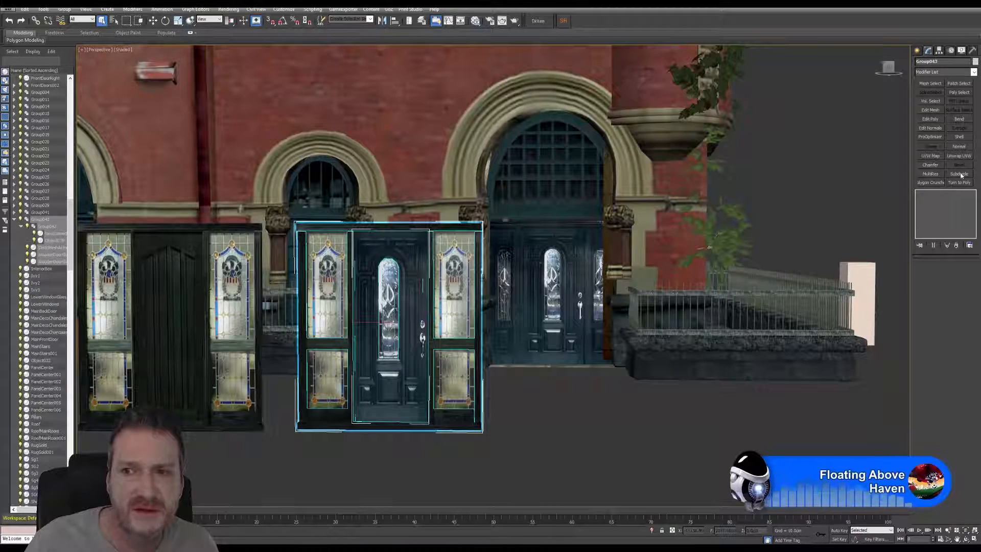
click(44, 9)
click(86, 85)
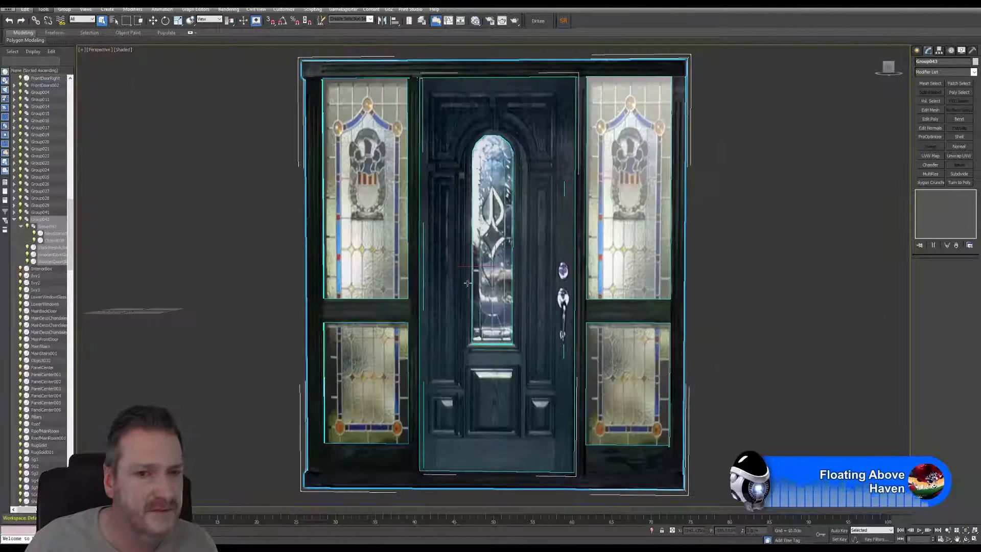
middle_drag(357, 213, 205, 197)
scroll(322, 222, down, 3)
Step: Open the isolated entrance group and select its frame mesh
click(64, 9)
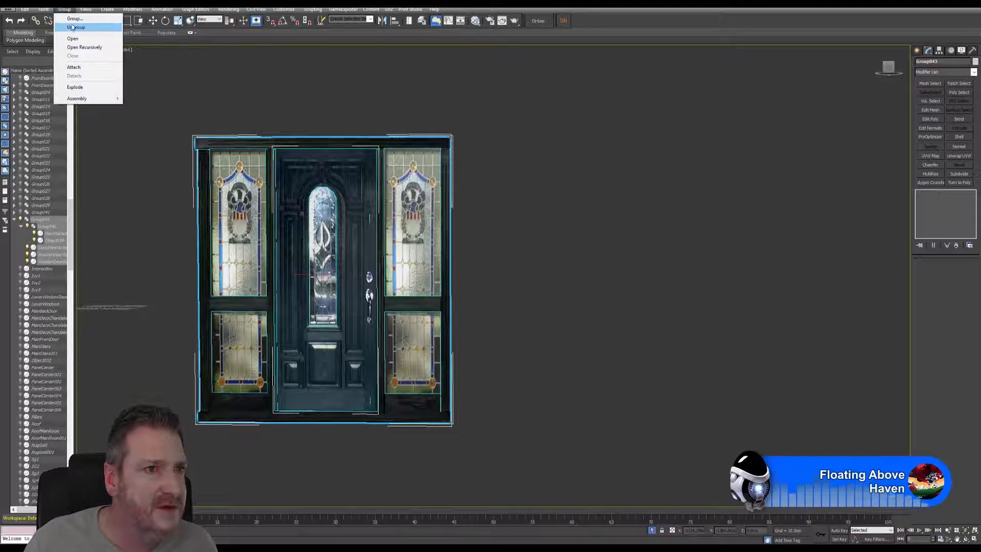
click(74, 38)
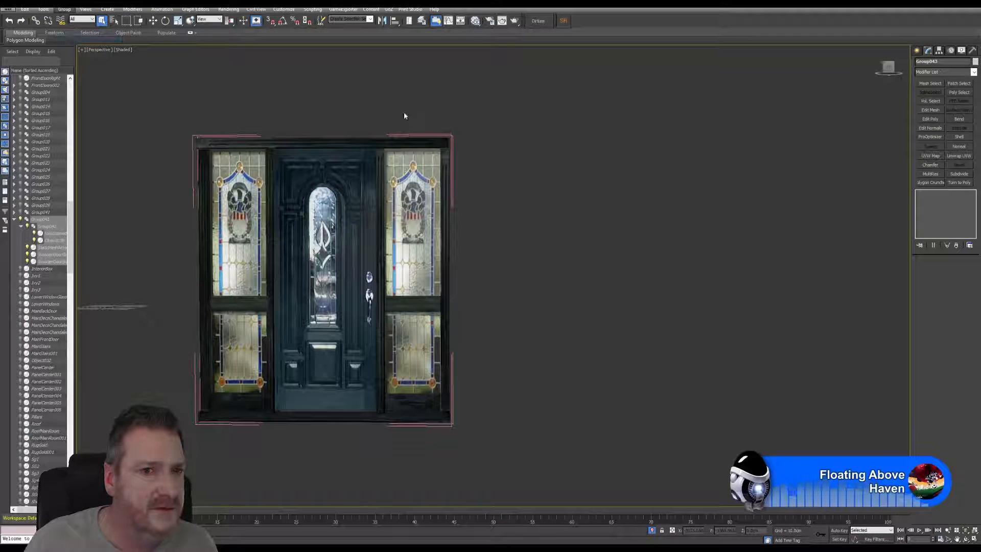
click(443, 162)
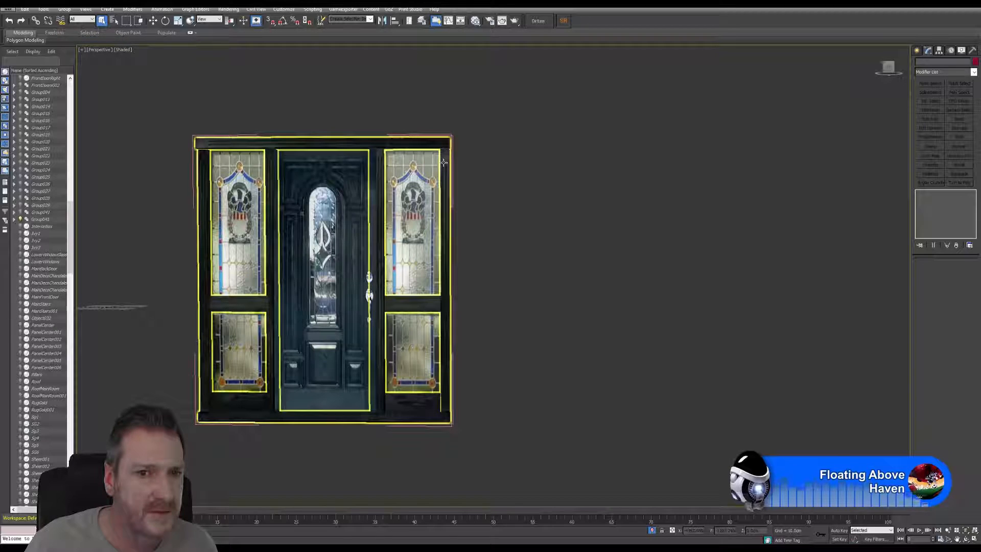
Step: Add an Unwrap UVW modifier to the frame mesh and display LeadLightDoor_TEX.TGA behind its UVs to check the texture
click(64, 11)
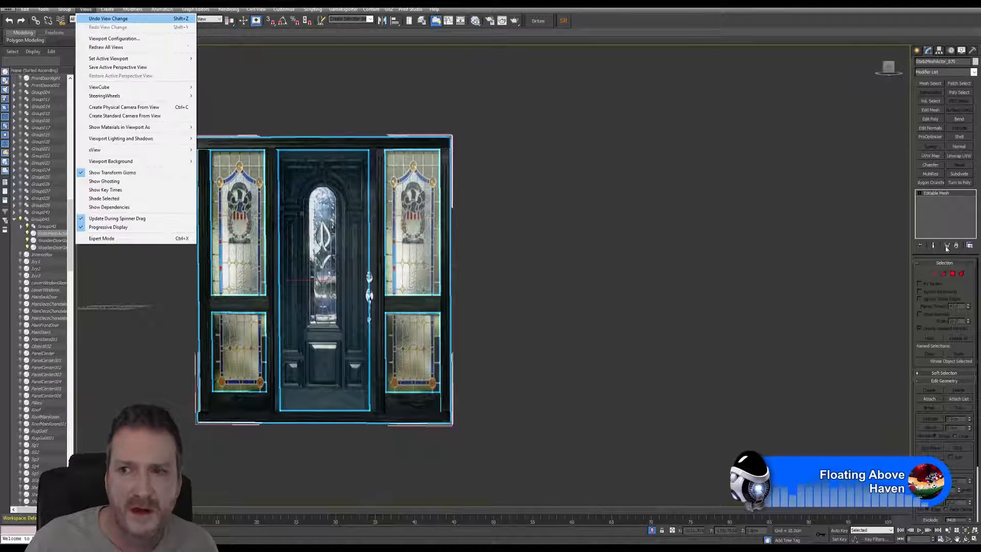
click(956, 157)
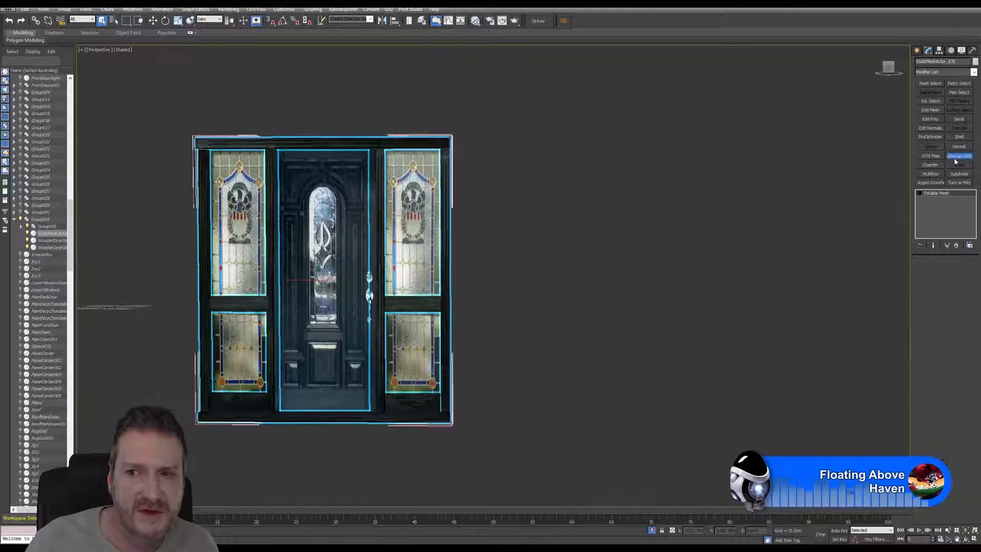
click(952, 354)
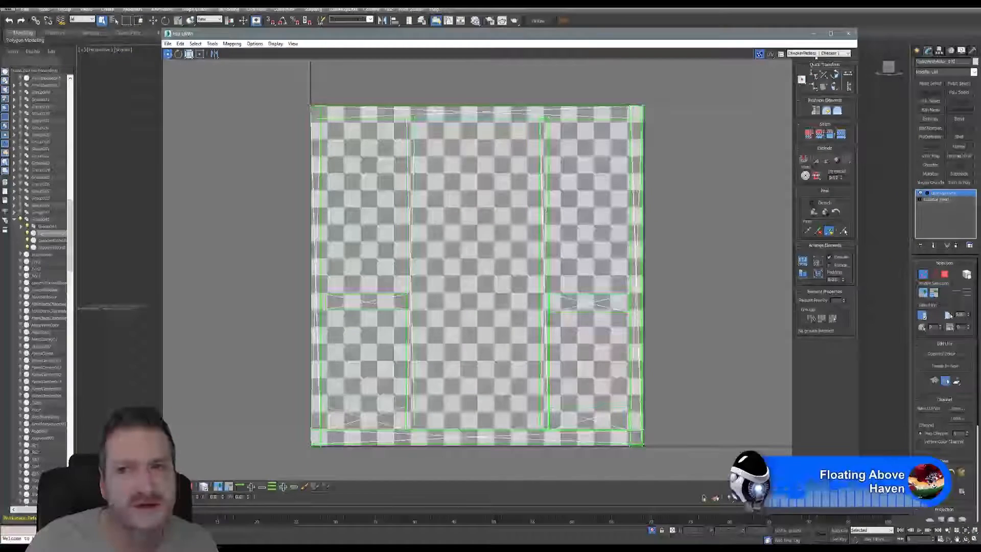
click(817, 53)
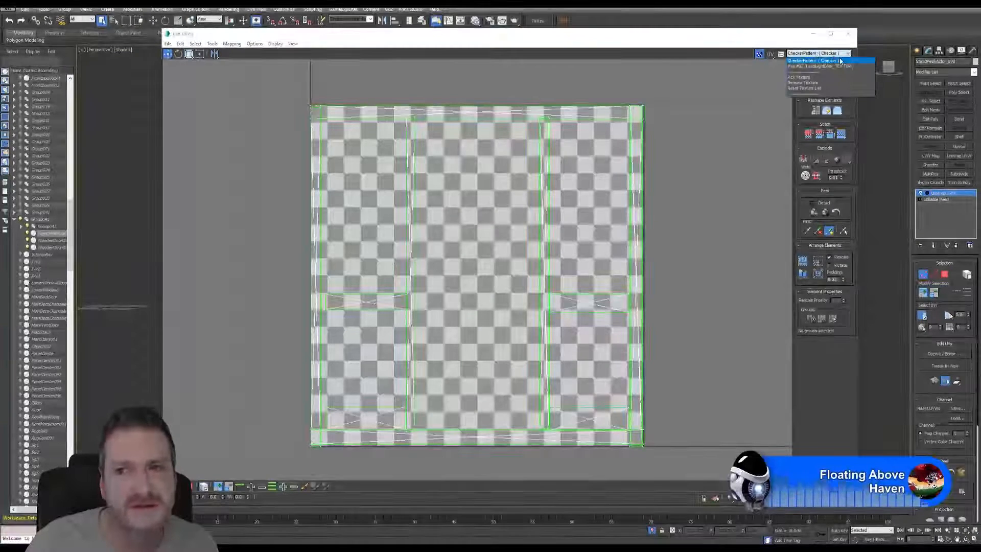
click(847, 71)
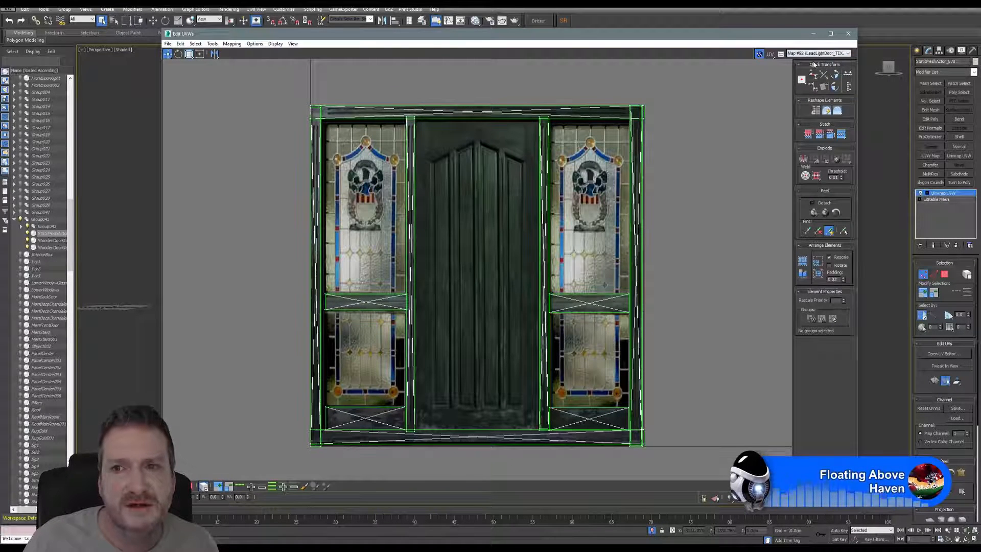
click(846, 53)
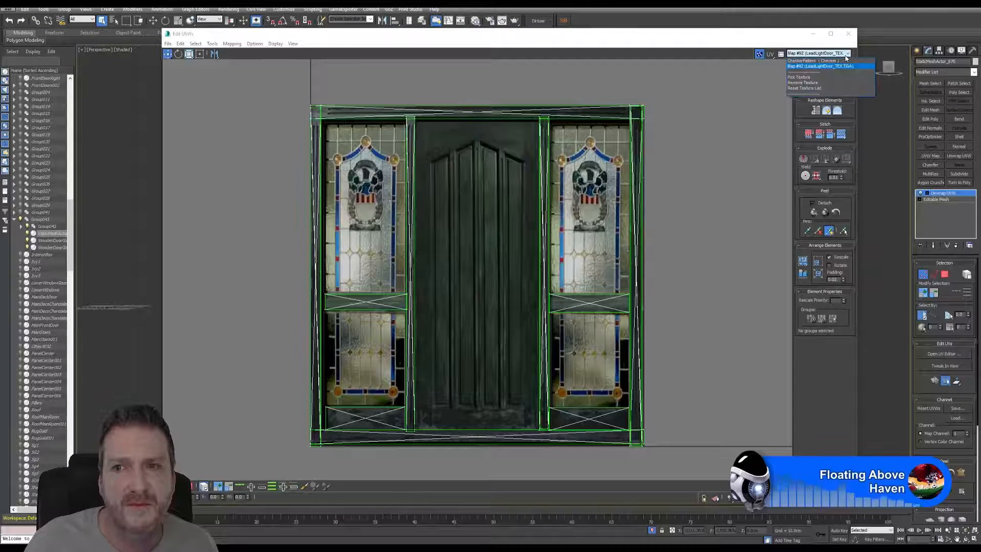
Step: Close the UV editor and remove the Unwrap UVW modifier from the frame mesh
click(848, 33)
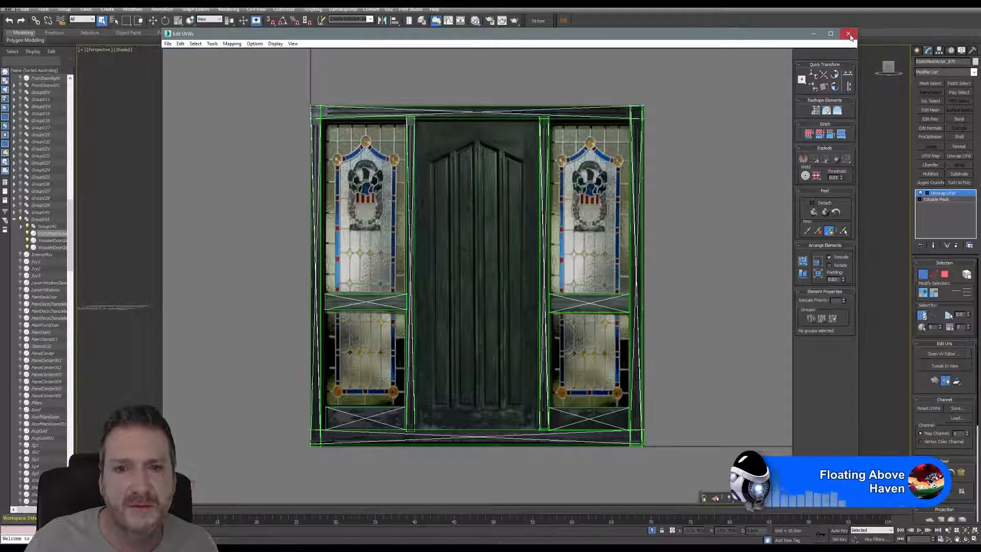
click(848, 34)
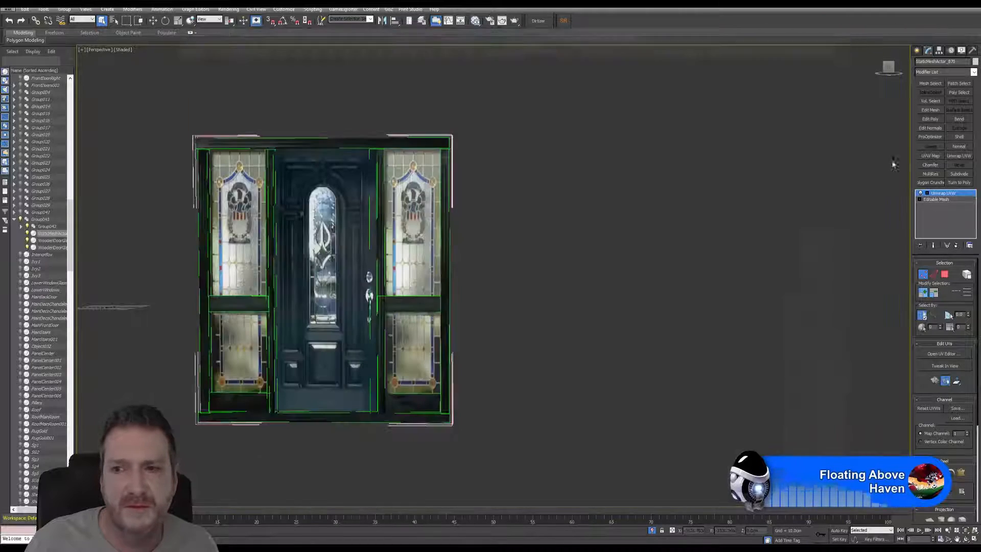
click(956, 245)
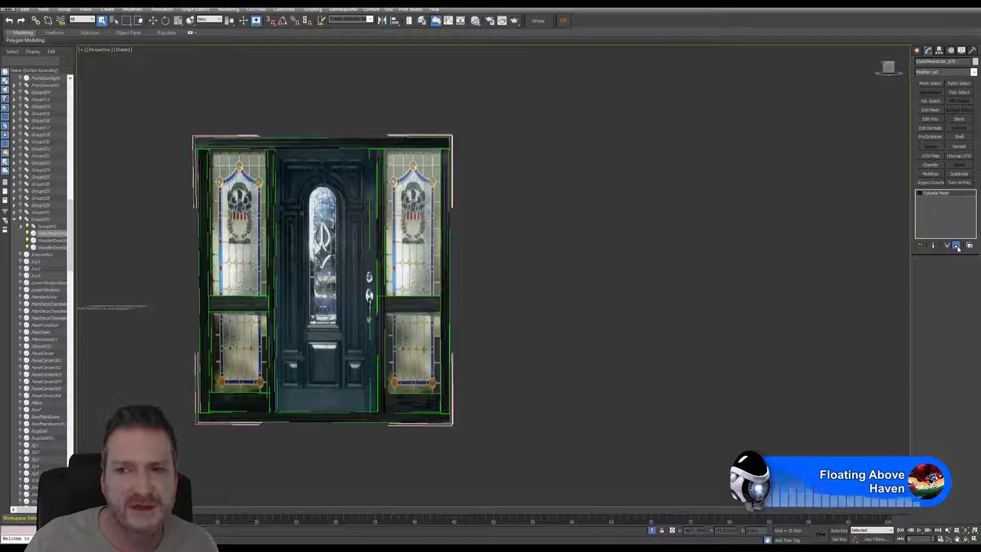
Step: Close the entrance group and end its isolation to bring back the whole house
click(64, 9)
click(85, 54)
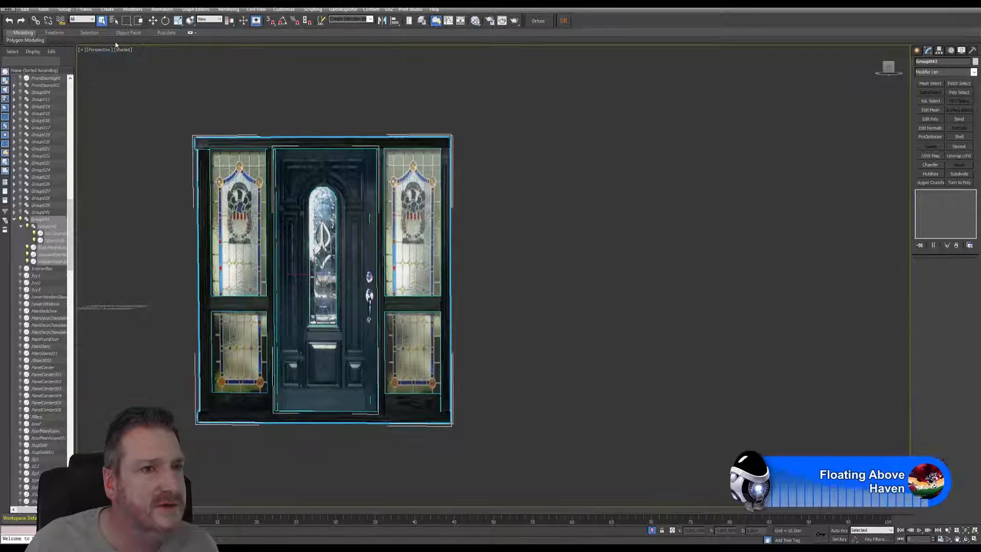
click(48, 9)
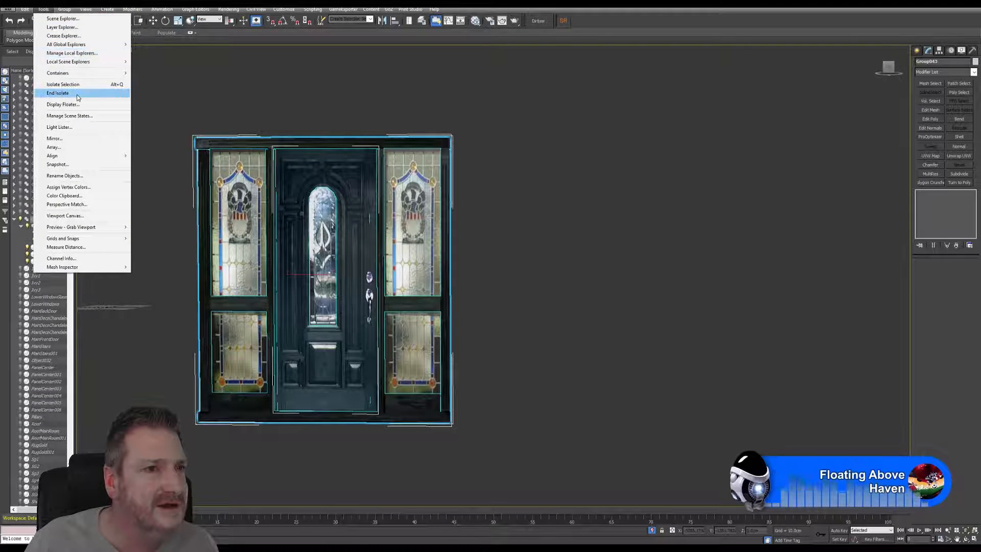
click(77, 94)
middle_drag(580, 443, 613, 462)
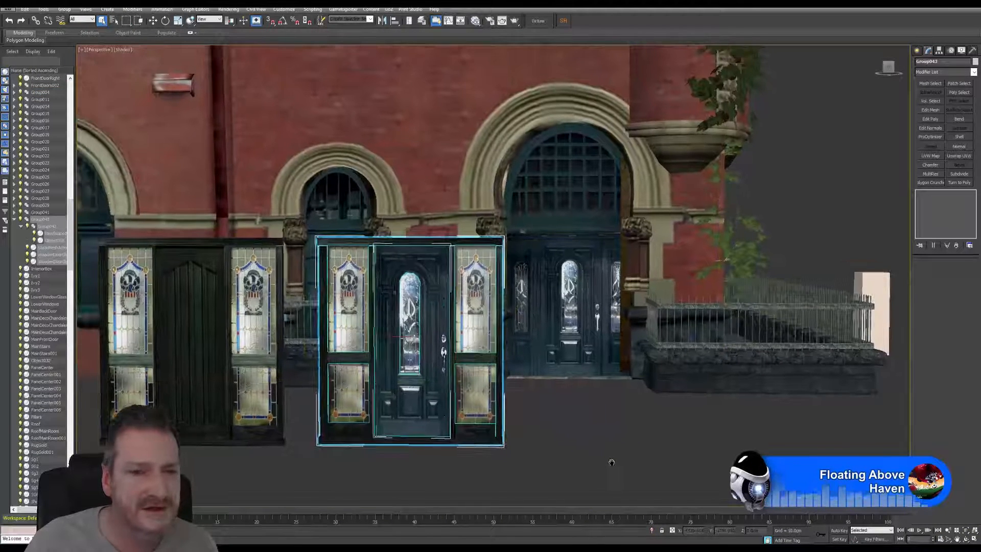
Step: Launch Photoshop and switch its workspace to Essentials
key(super)
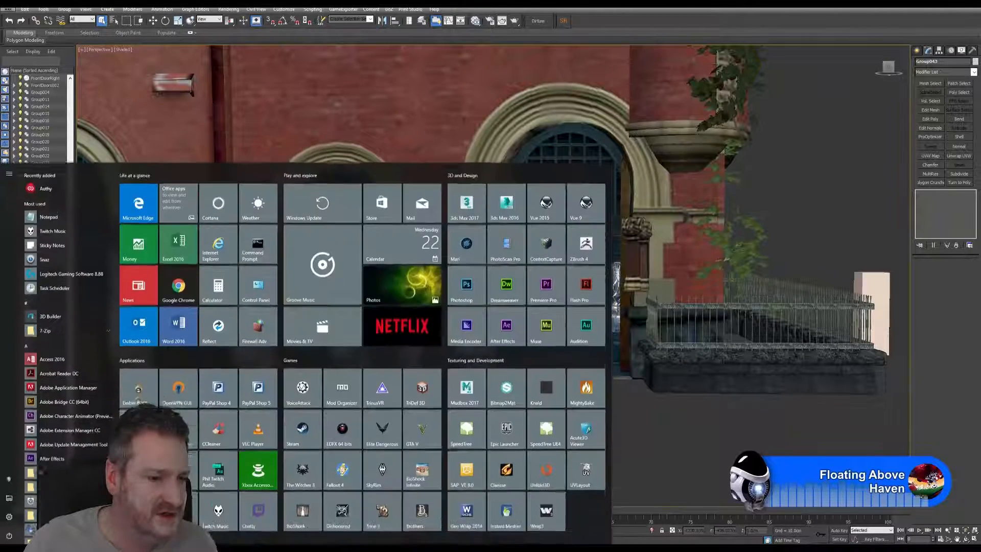
key(super)
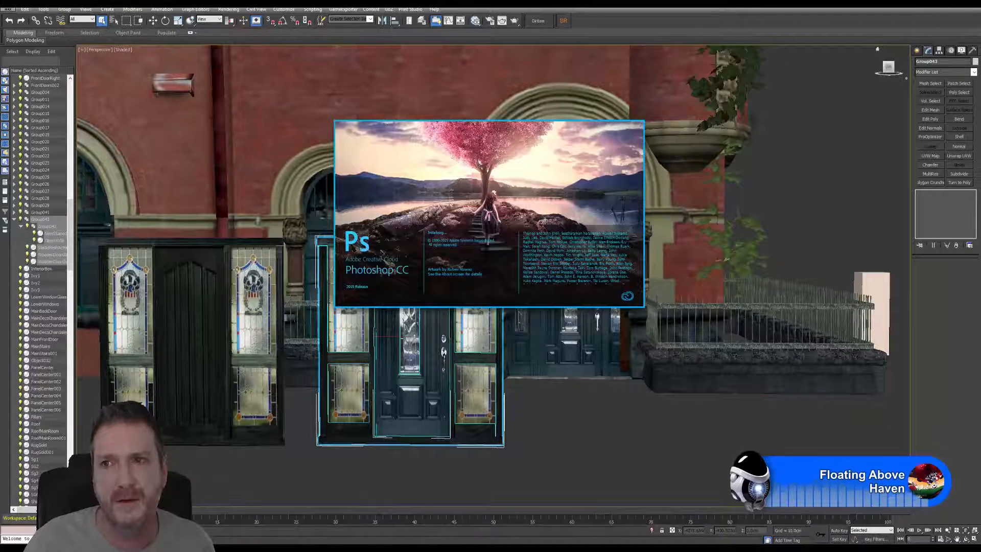
click(924, 11)
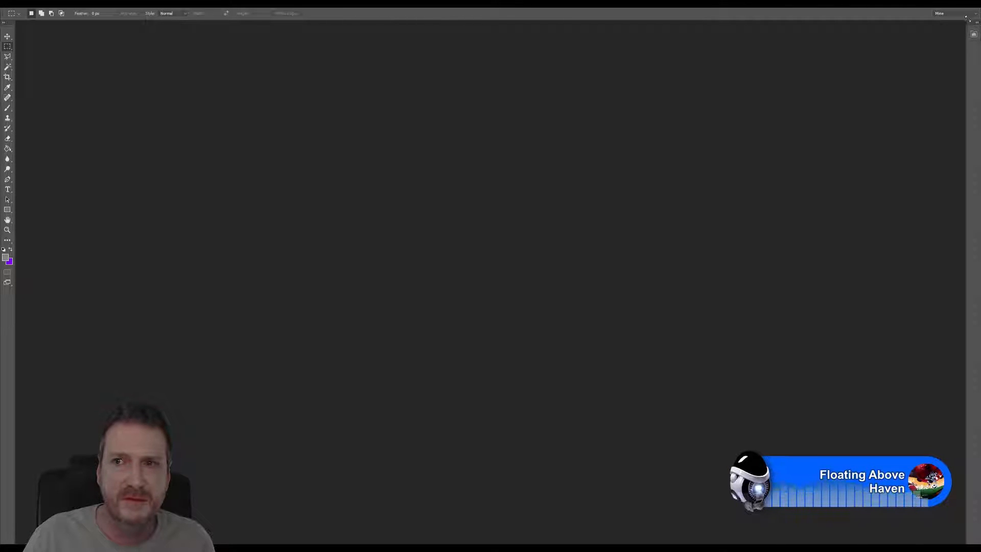
click(973, 17)
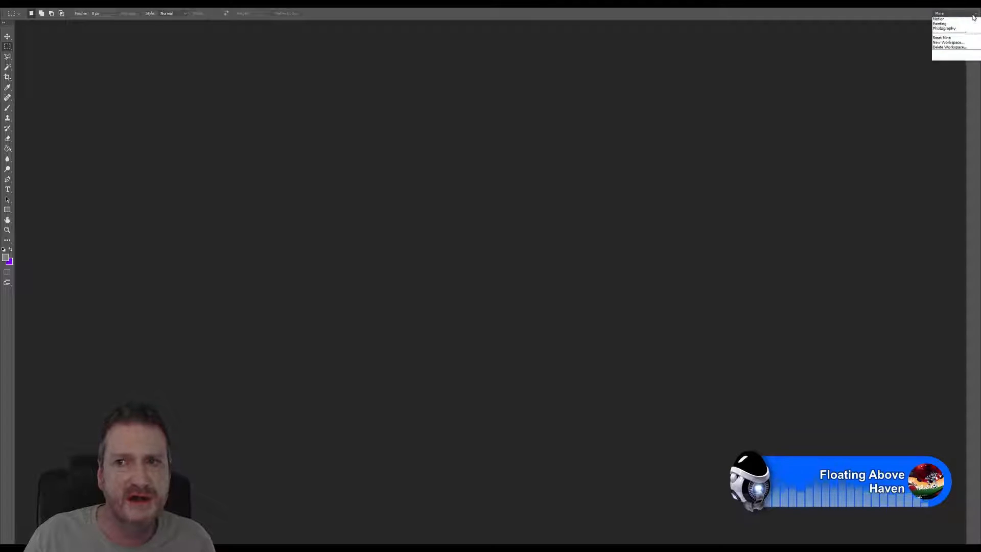
click(957, 34)
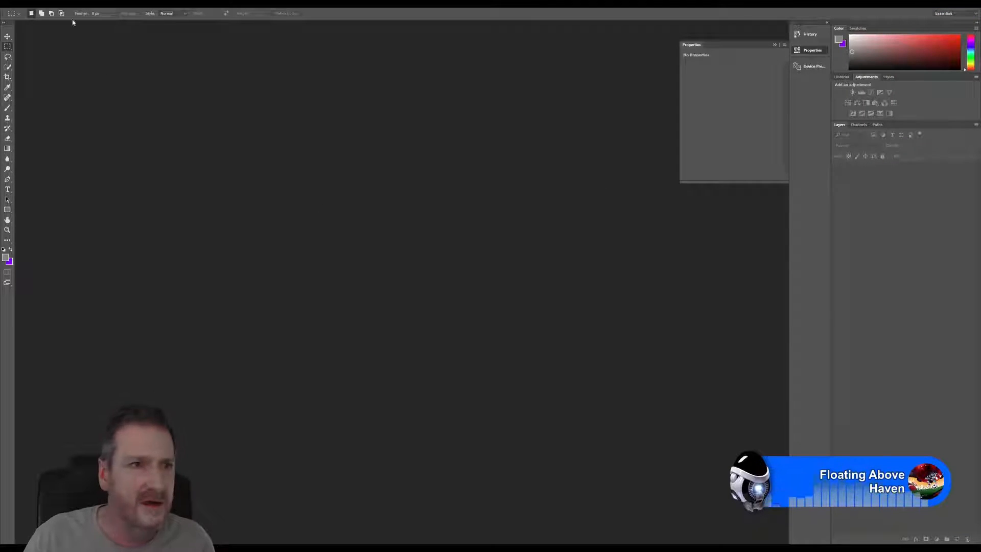
Step: Open DecoLeadLightDoor.jpg from the Textures folder of Models PortFolio > ArtDeco Redbrick on the Work (E:) drive
click(20, 4)
click(32, 16)
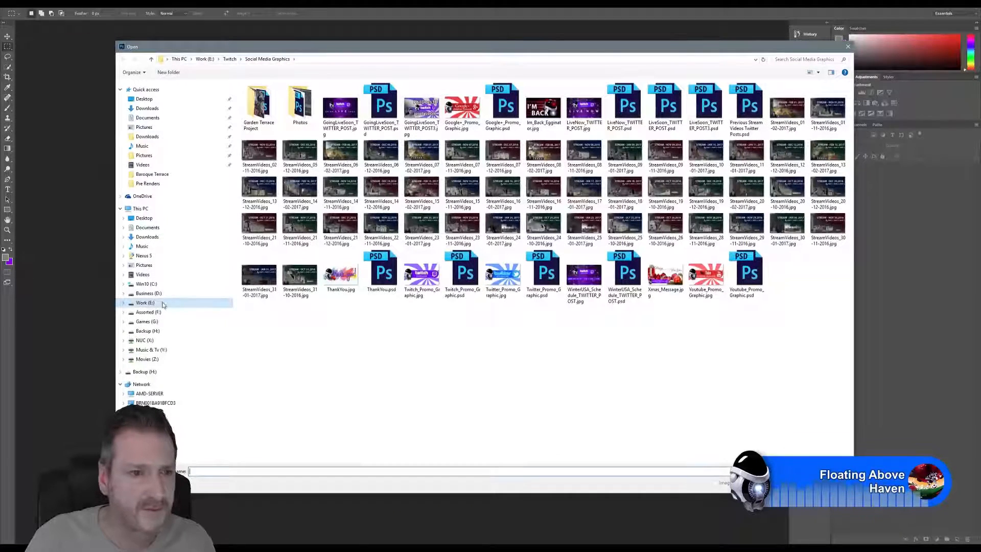
click(151, 305)
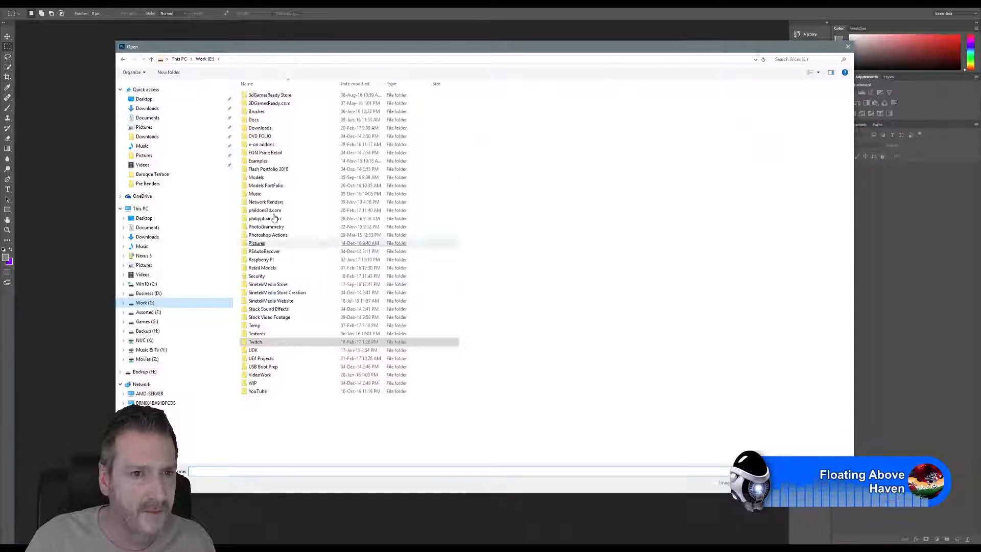
click(279, 188)
double_click(280, 188)
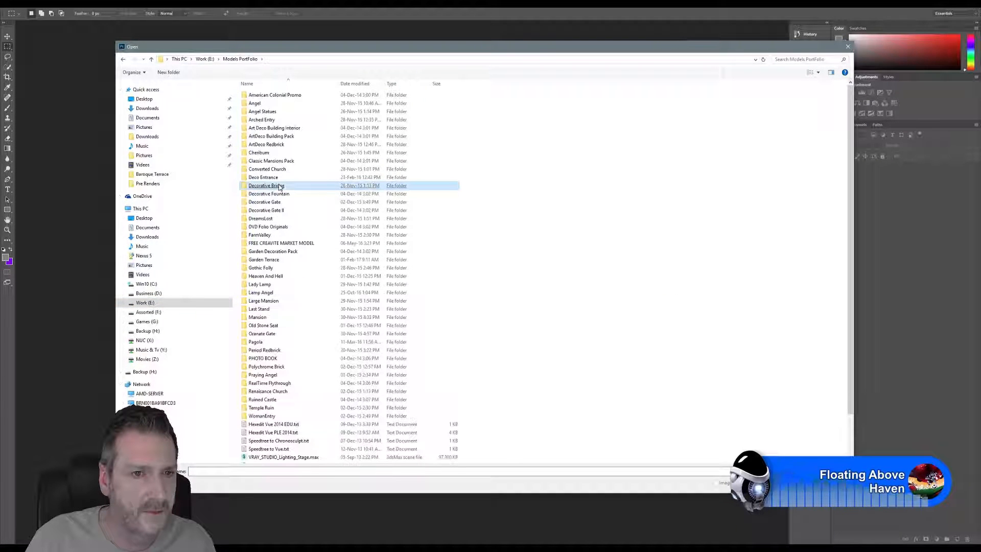
double_click(276, 147)
click(274, 145)
double_click(266, 112)
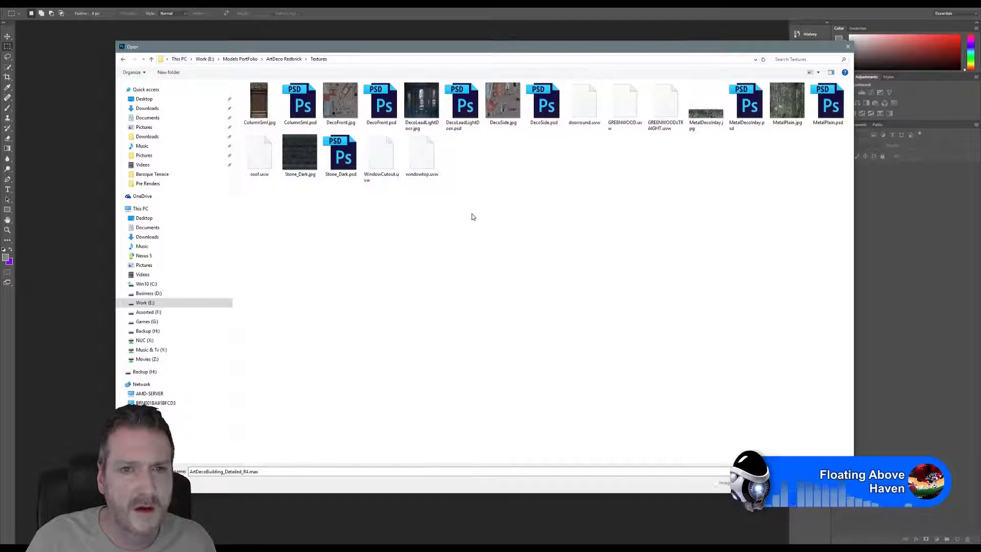
double_click(428, 110)
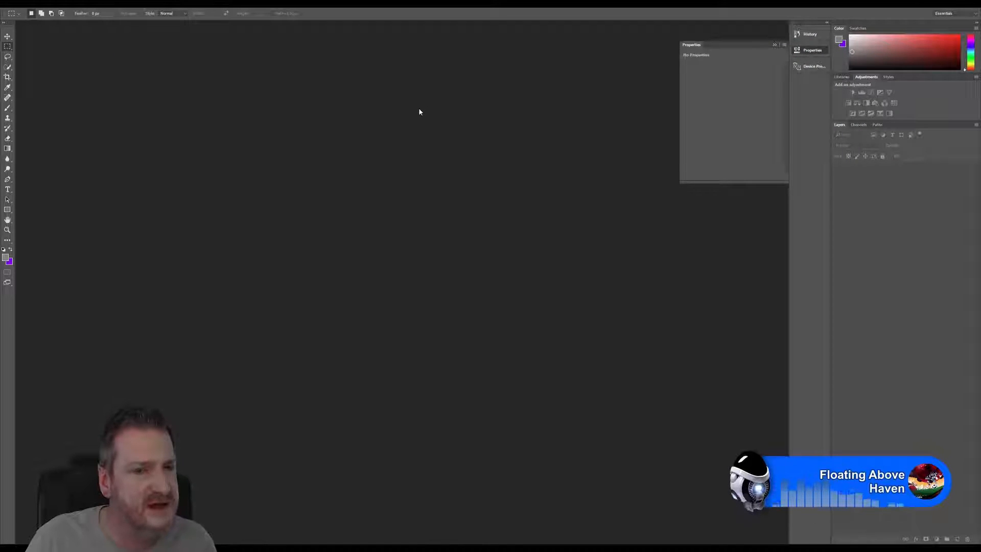
Step: Browse Retail Models > OLD Sinetek Media 3D Store > ArtDecoBuilding > New Folder for another version of the door texture
click(24, 5)
click(28, 16)
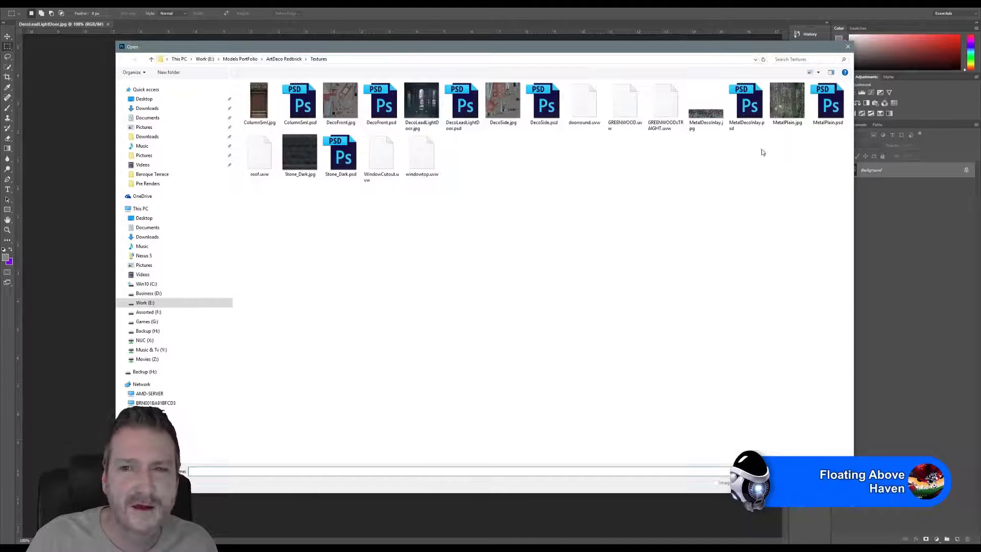
click(205, 59)
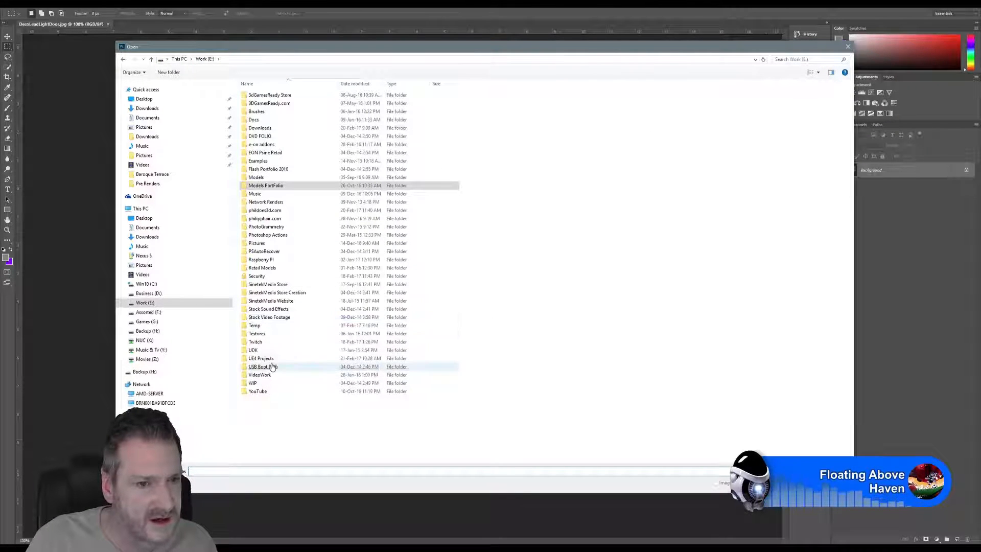
double_click(270, 268)
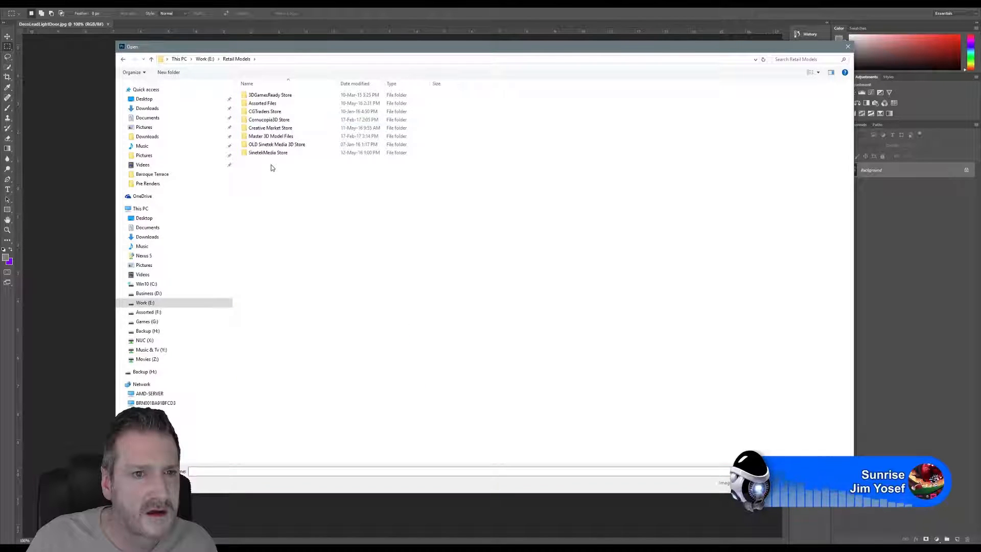
double_click(271, 145)
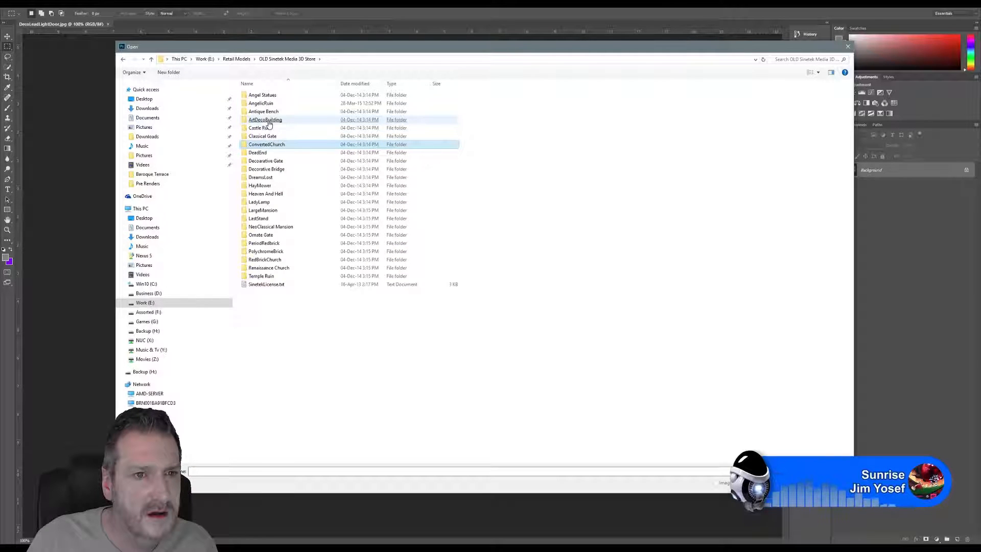
click(268, 121)
double_click(268, 122)
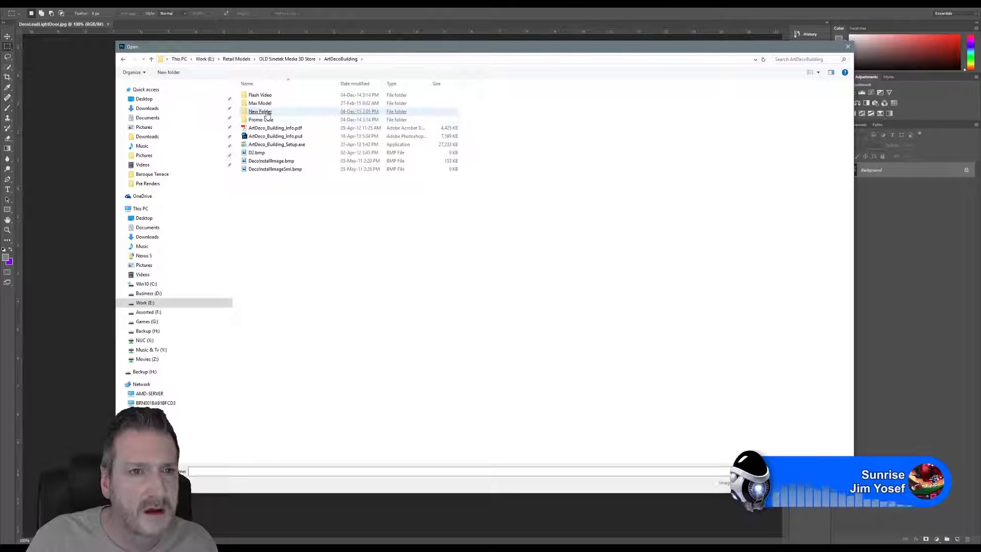
click(267, 112)
double_click(266, 113)
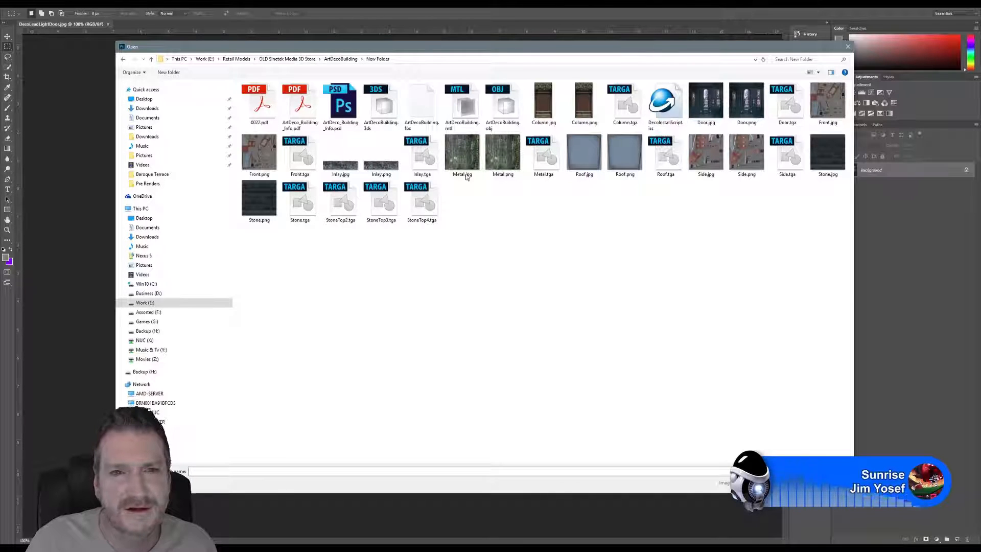
Step: Find and open Door.tga from 3DGamesReady Store > UDK3 > ArtDeco Building within Retail Models
click(243, 59)
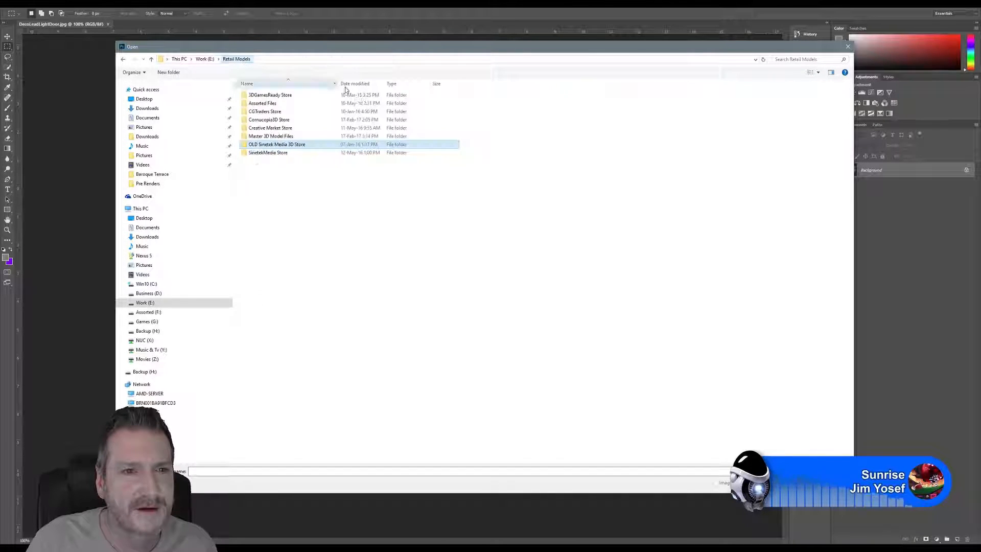
double_click(283, 95)
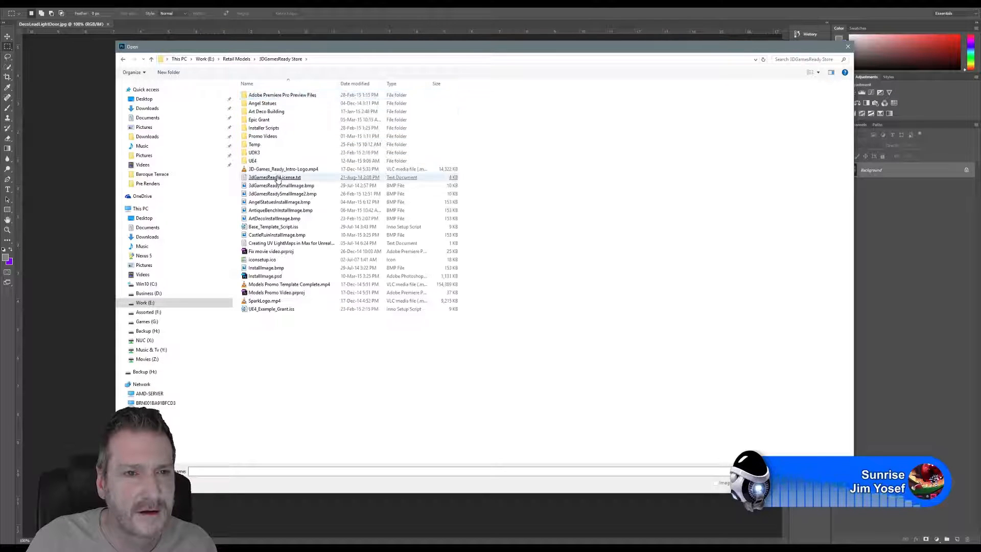
click(253, 153)
double_click(254, 153)
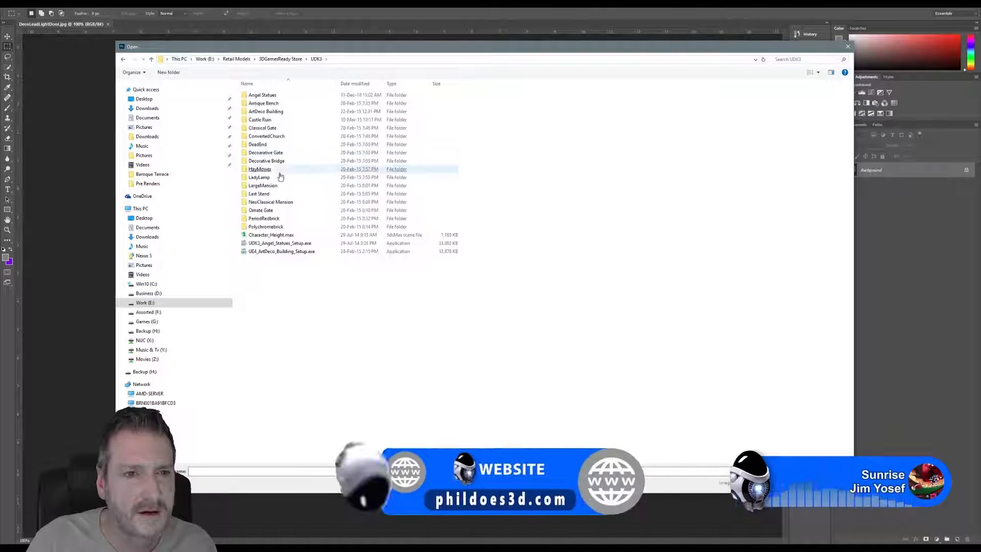
click(270, 112)
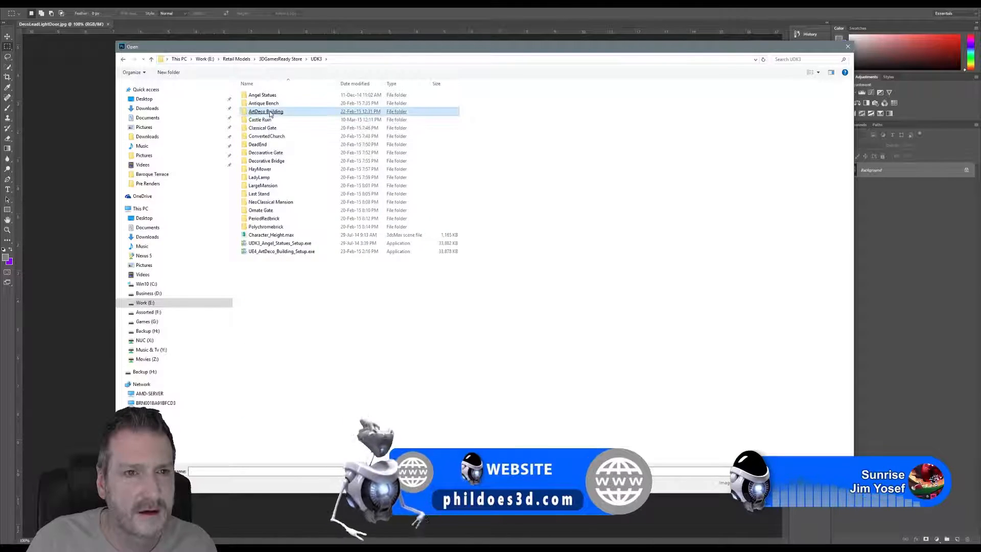
double_click(270, 112)
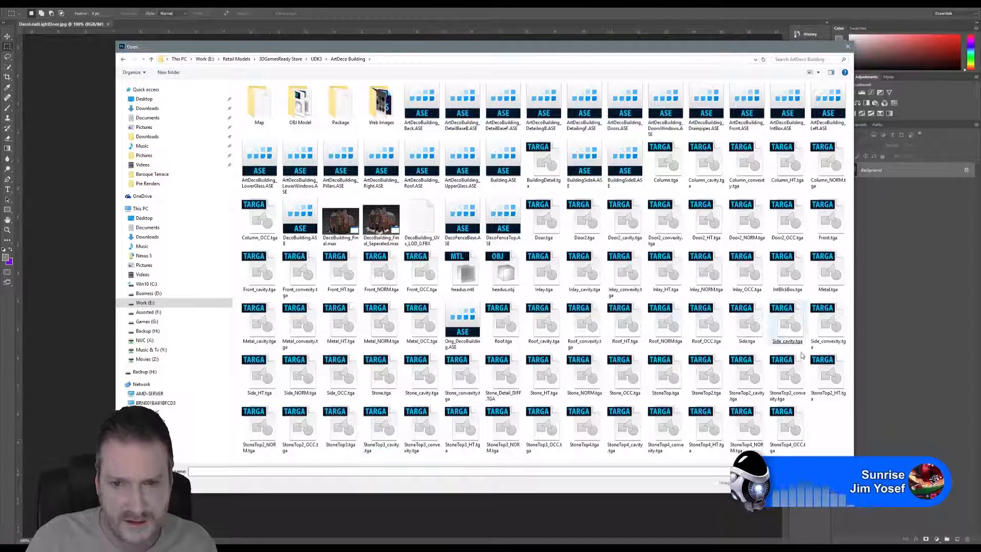
click(831, 386)
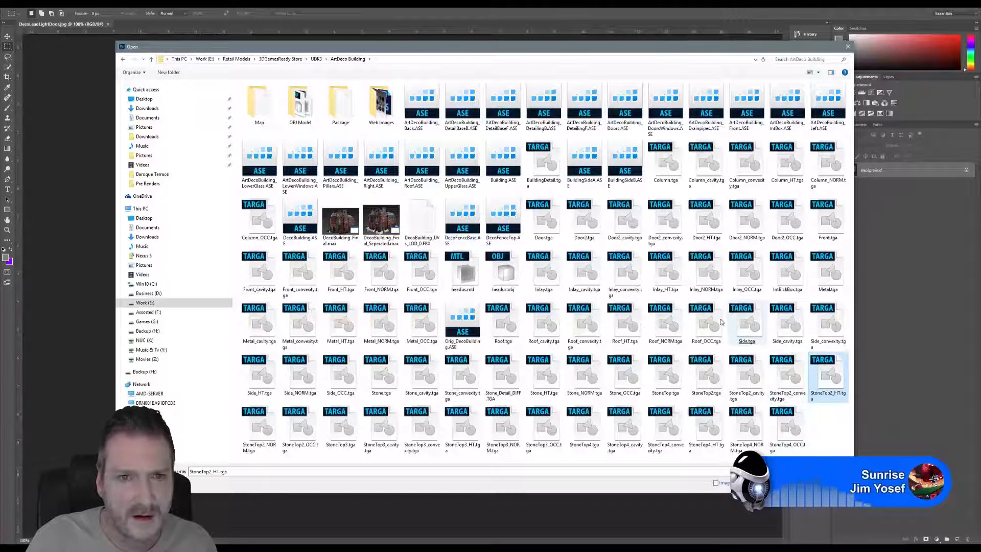
double_click(301, 106)
click(302, 106)
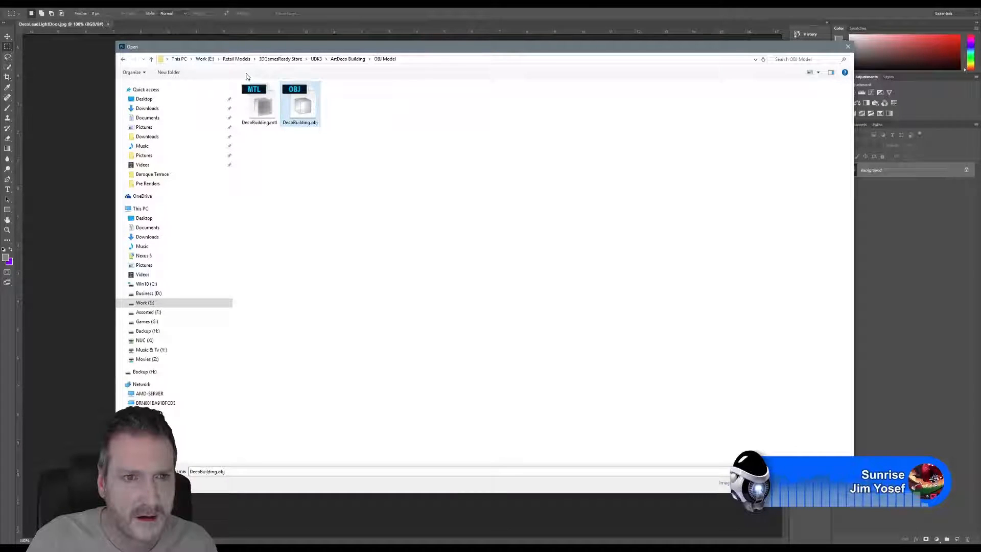
click(349, 60)
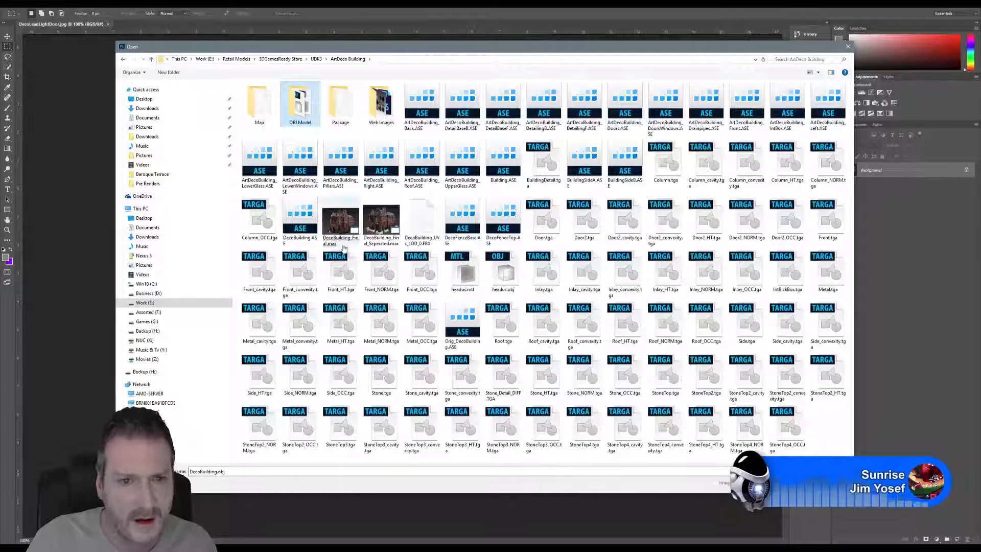
double_click(543, 222)
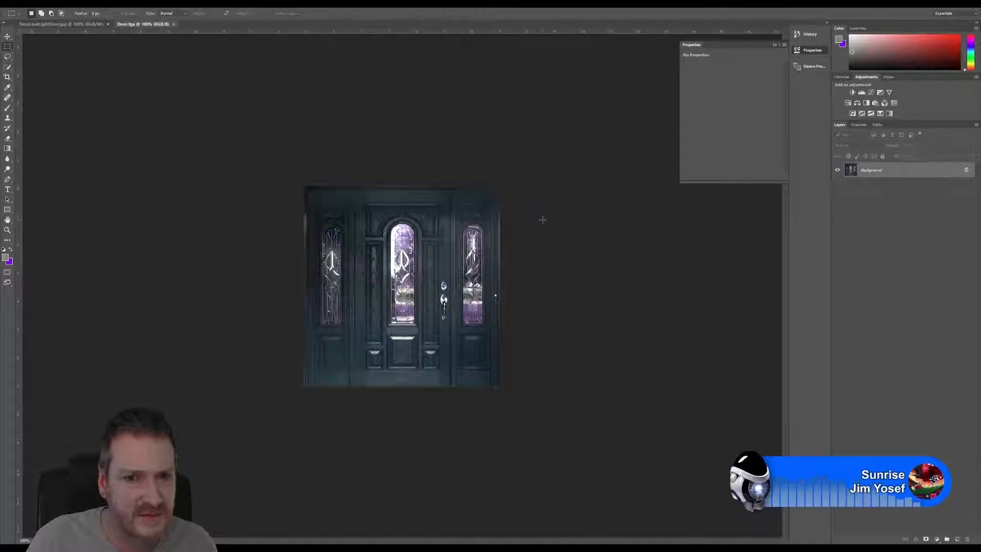
Step: Compare DecoLeadLightDoor.jpg with Door.tga and close Door.tga
click(82, 26)
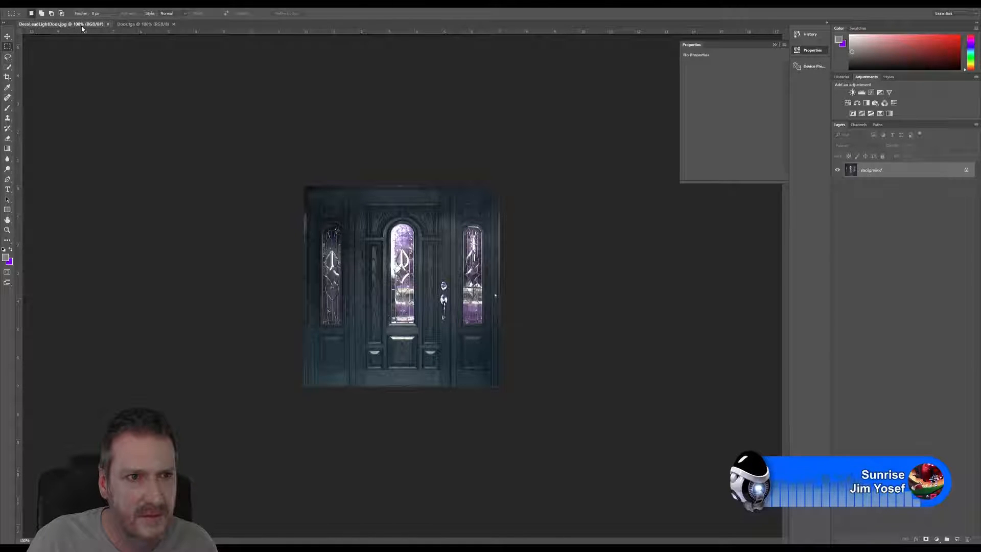
click(163, 26)
click(174, 25)
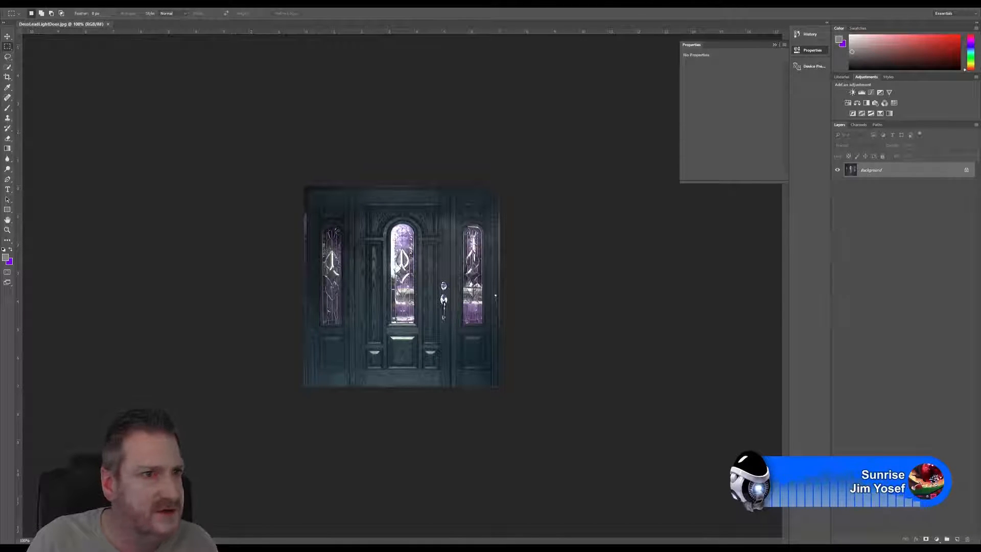
Step: Look through the Models folder of SinetekMedia Store > Artdeco Redbrick within Retail Models for another door texture
click(21, 4)
click(27, 18)
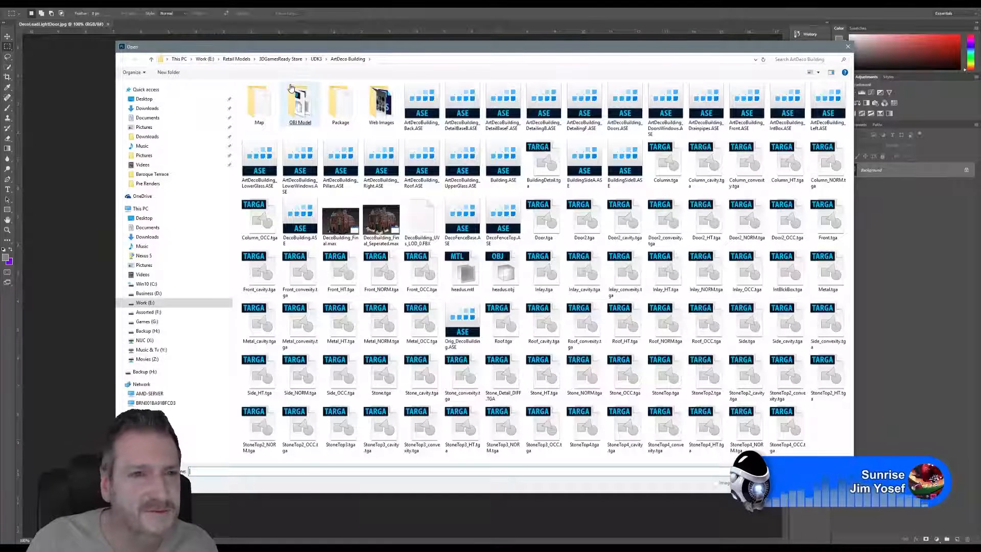
click(316, 59)
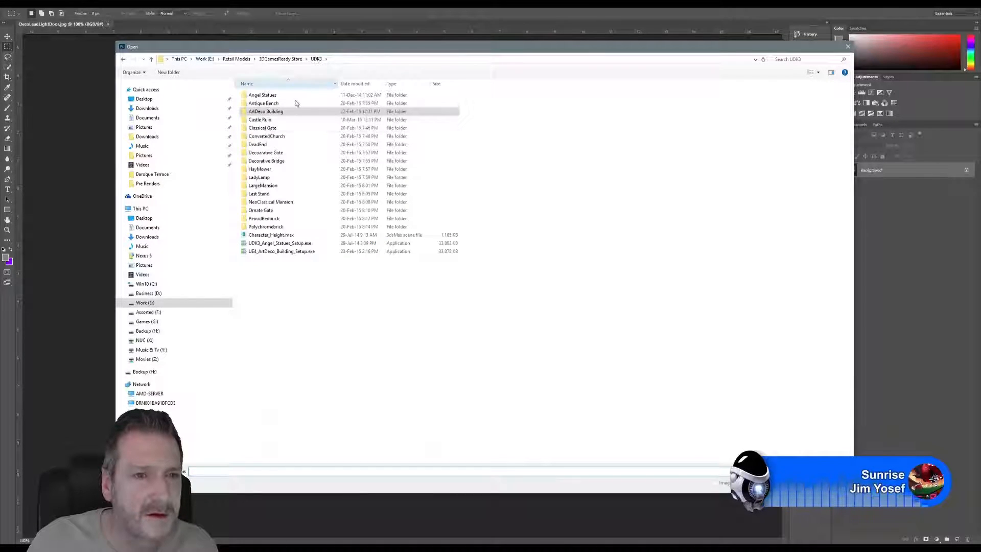
click(240, 59)
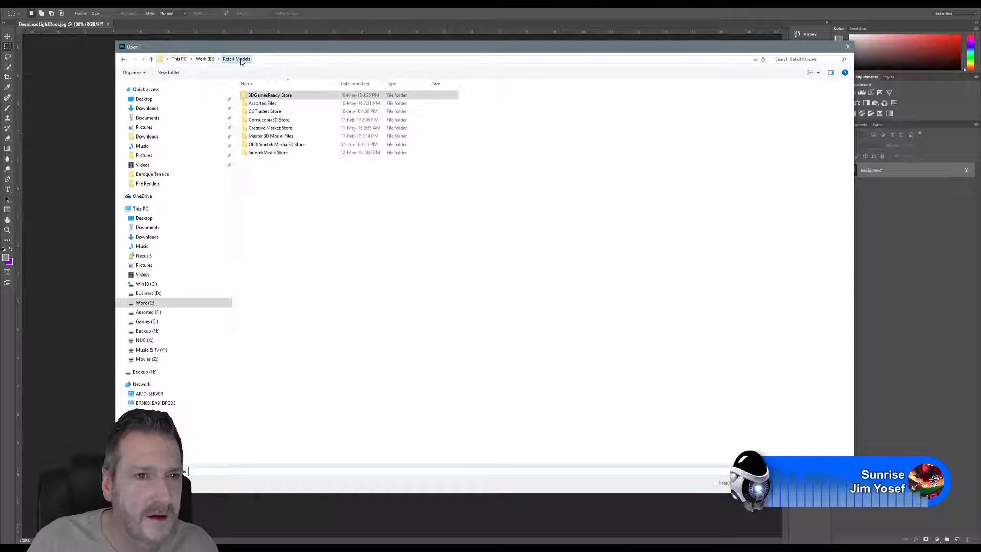
double_click(269, 156)
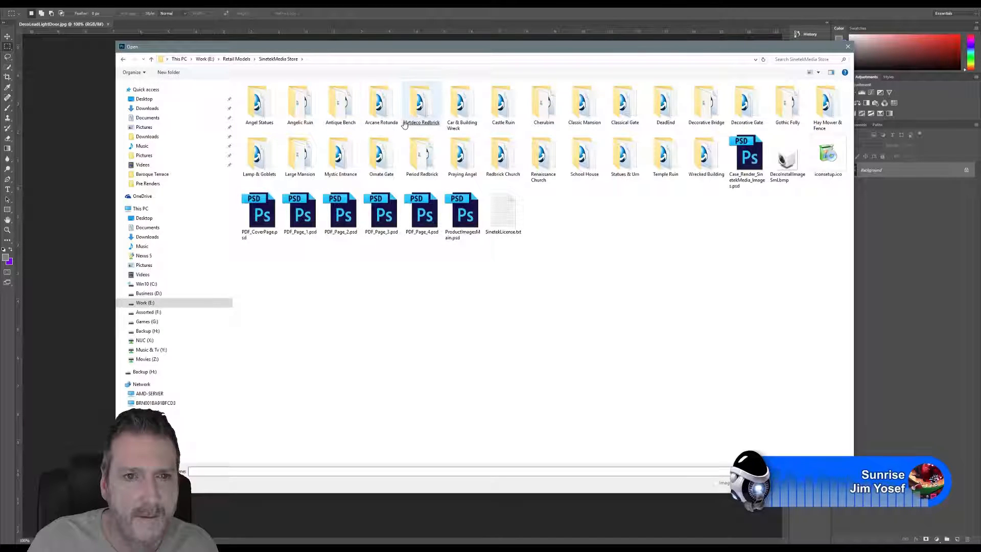
double_click(419, 109)
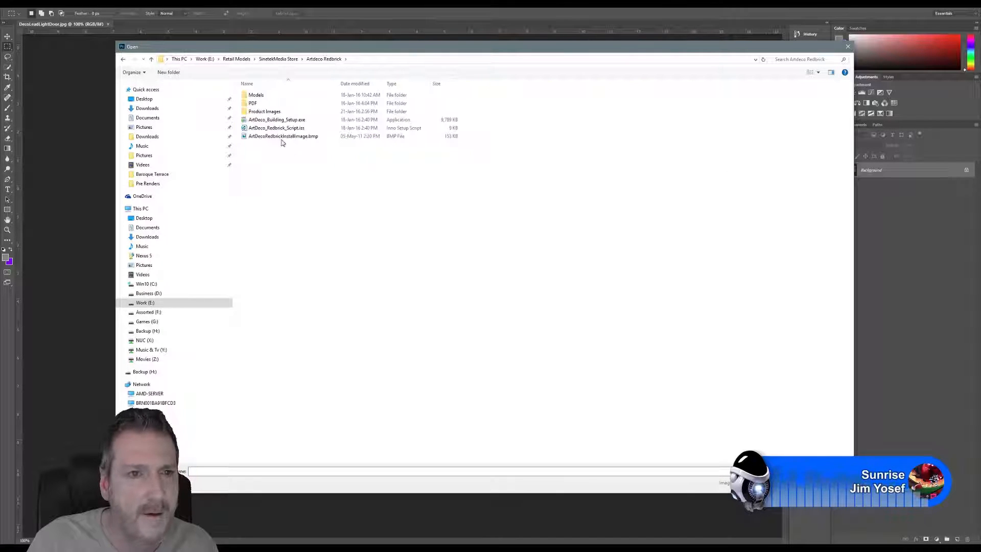
double_click(257, 95)
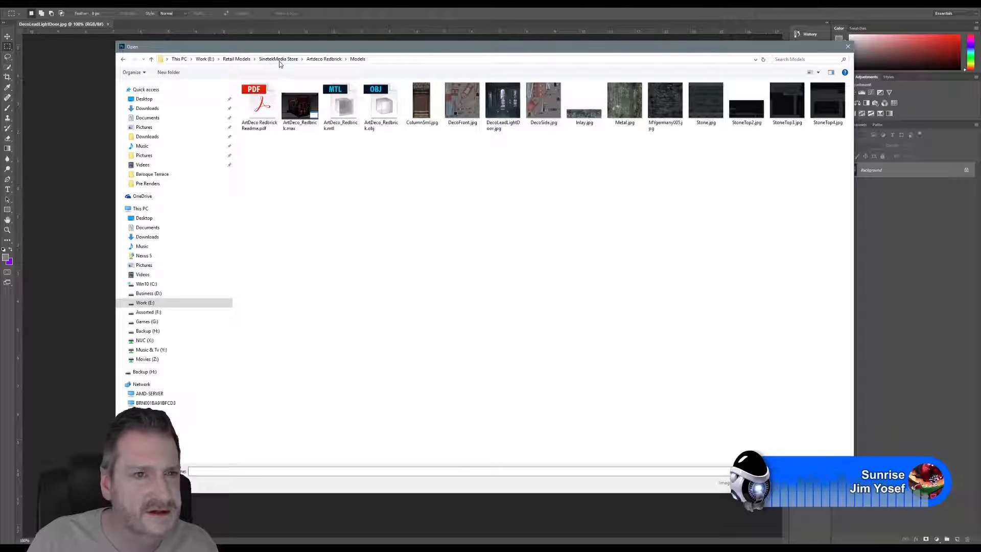
Step: Check the Cornucopia3D Store > ArtDeco Redbrick folder for door textures and close the file browser without opening anything
click(238, 59)
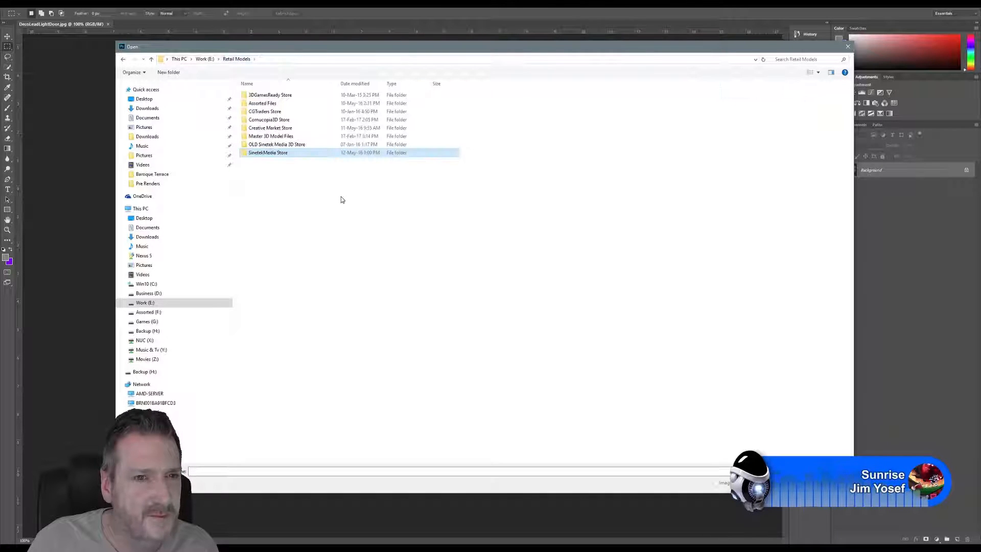
click(278, 145)
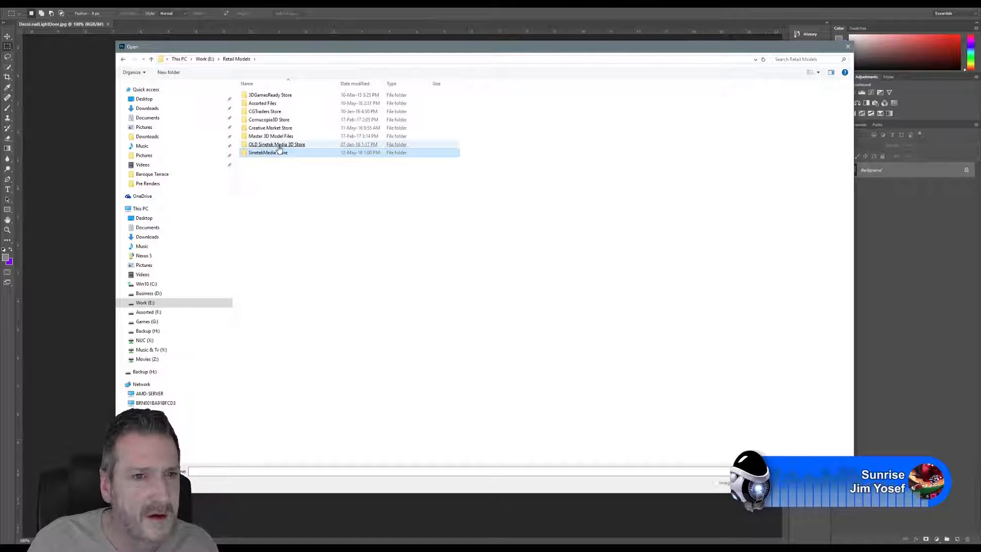
double_click(306, 120)
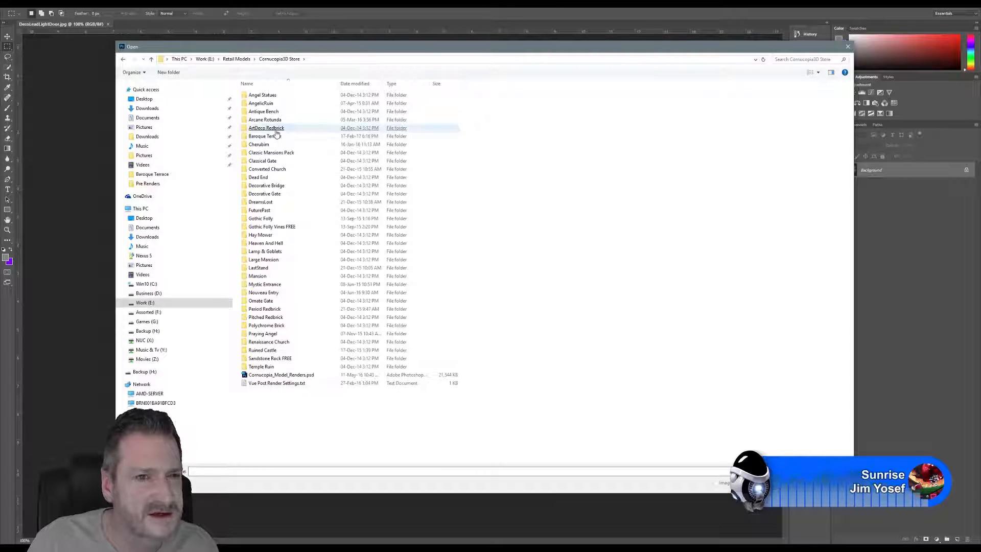
double_click(280, 129)
click(276, 131)
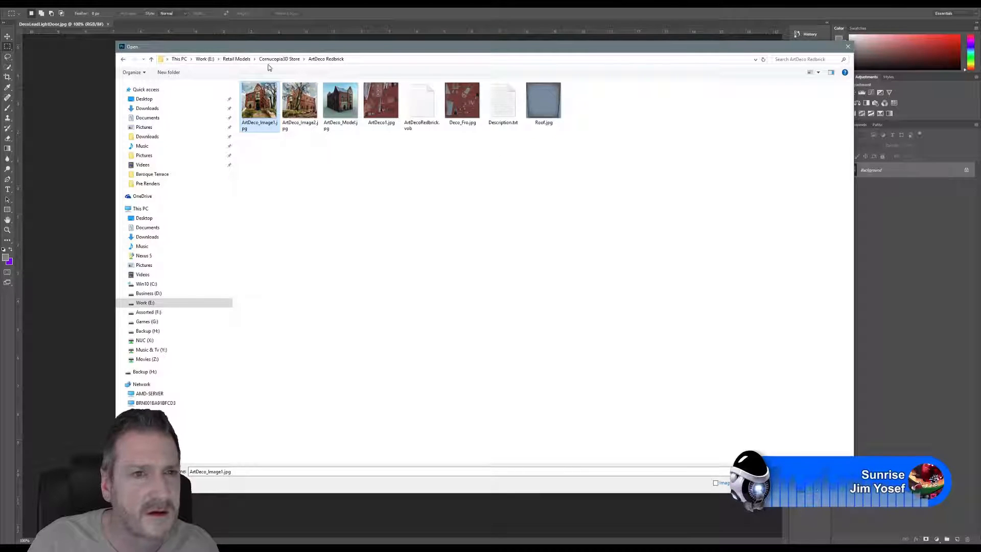
click(237, 59)
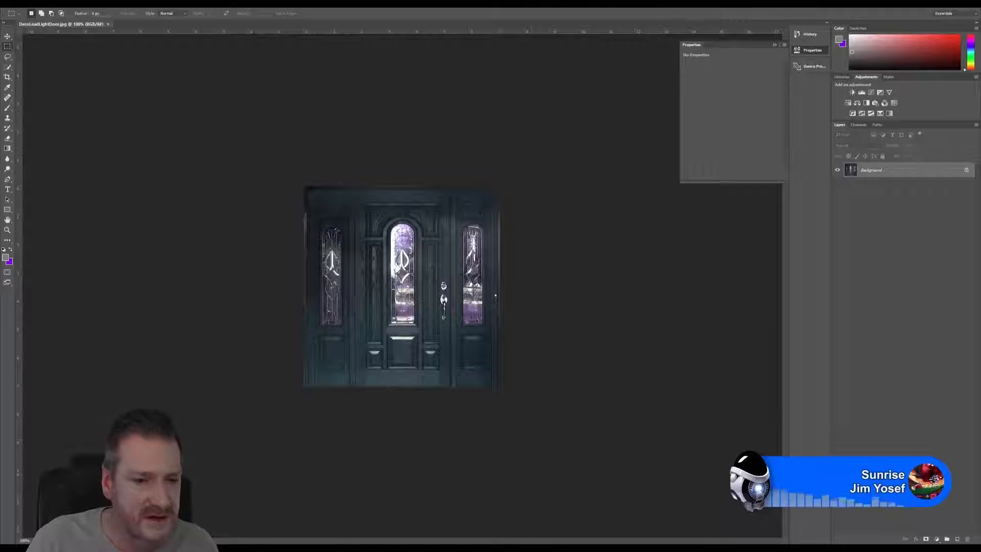
Step: Switch to 3ds Max and pick the material of the old stained-glass door set into the Slate Material Editor
click(355, 548)
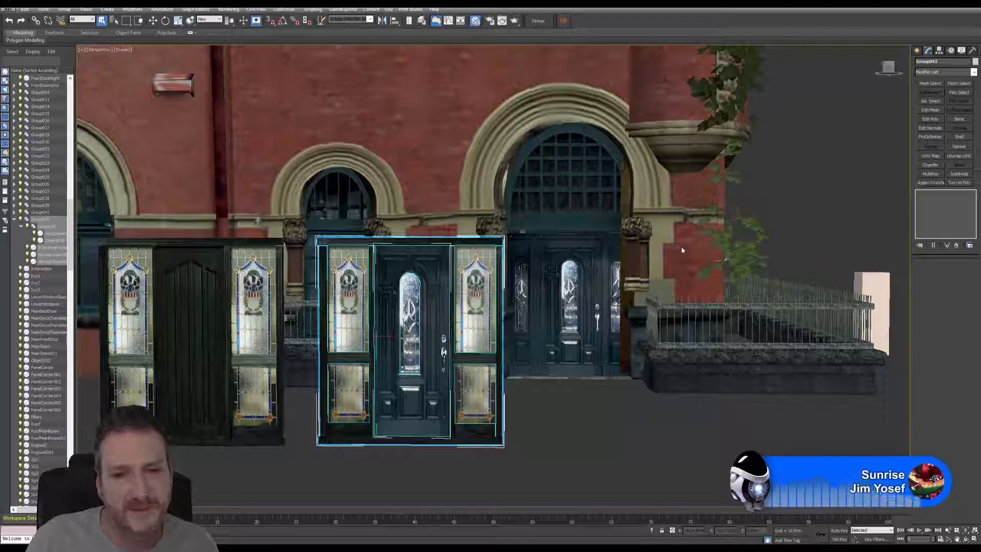
key(m)
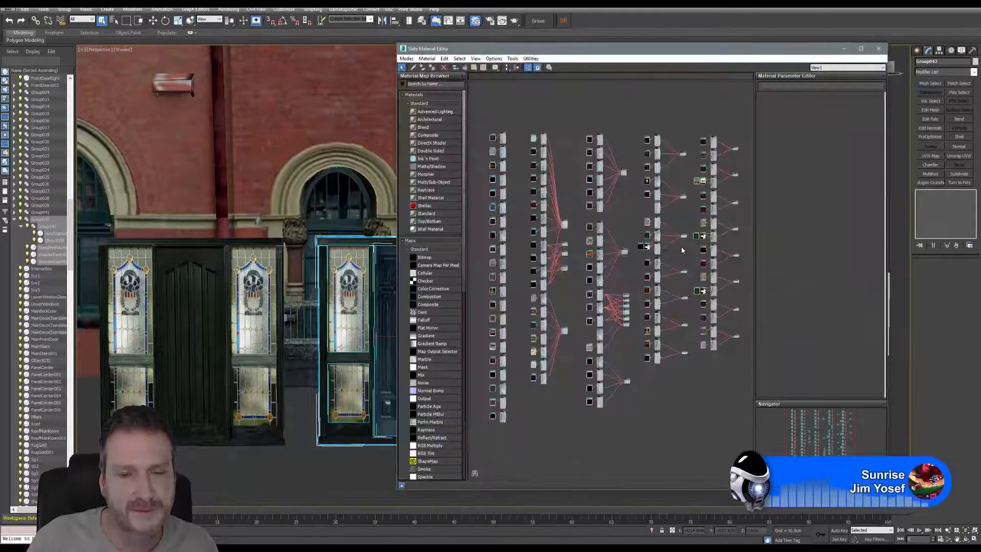
click(414, 67)
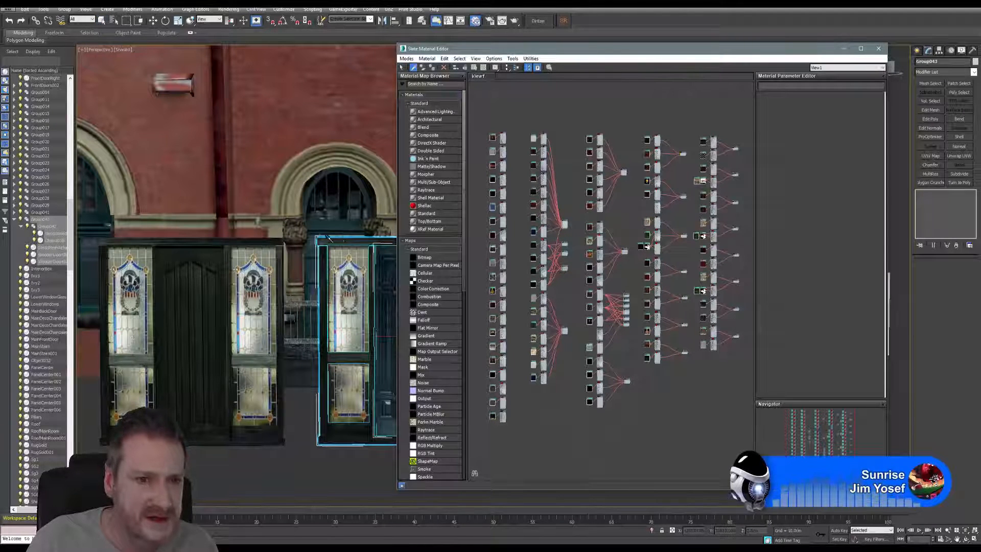
click(223, 236)
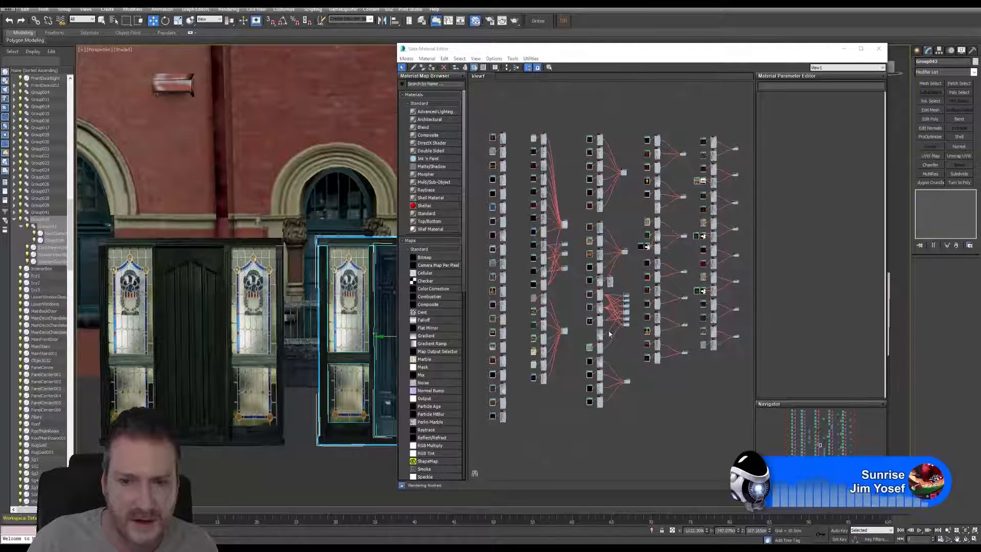
scroll(609, 334, up, 3)
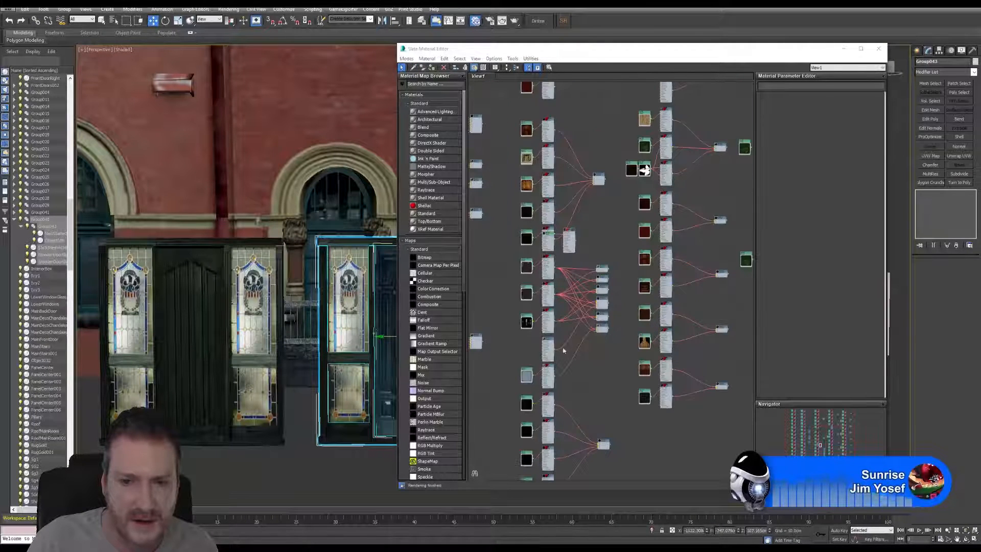
right_click(593, 231)
click(611, 112)
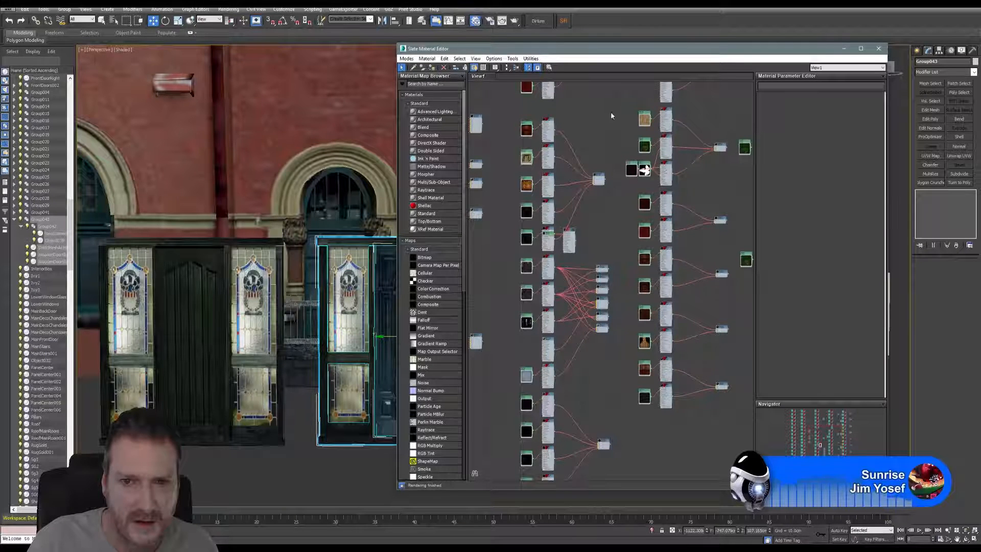
middle_drag(472, 269, 669, 245)
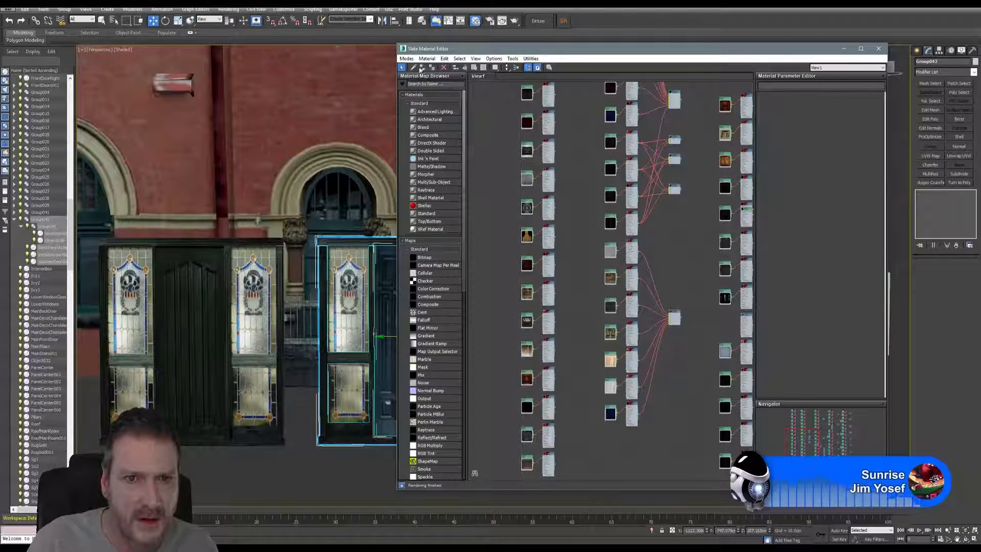
click(413, 66)
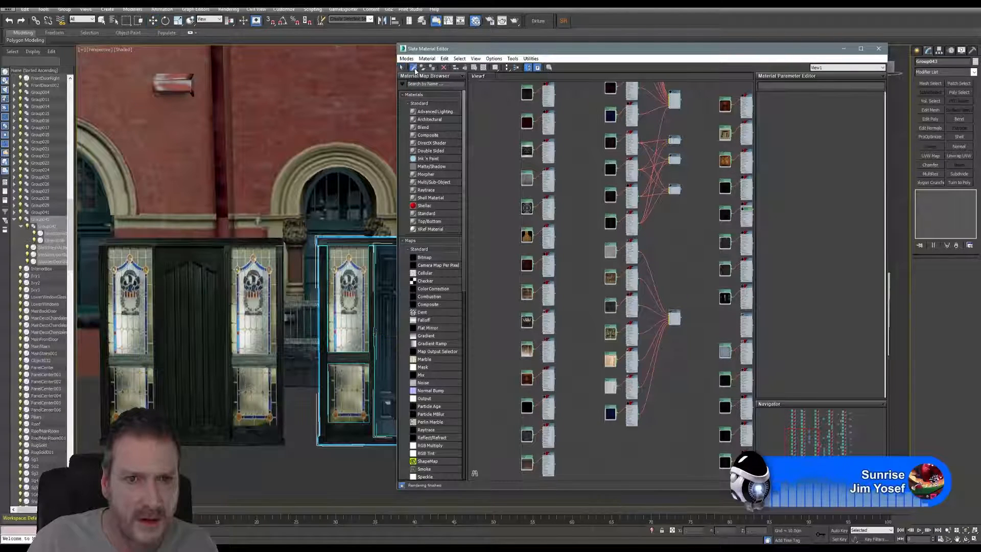
click(204, 238)
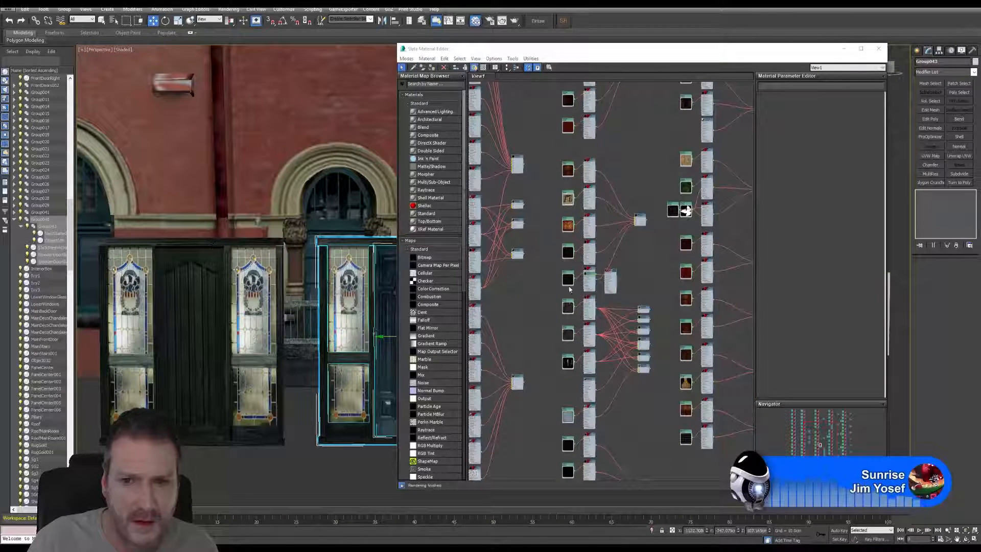
Step: Move the picked LeadLight material and its Map #92 bitmap node clear of the overlapping nodes and open the map's parameters
scroll(591, 257, up, 8)
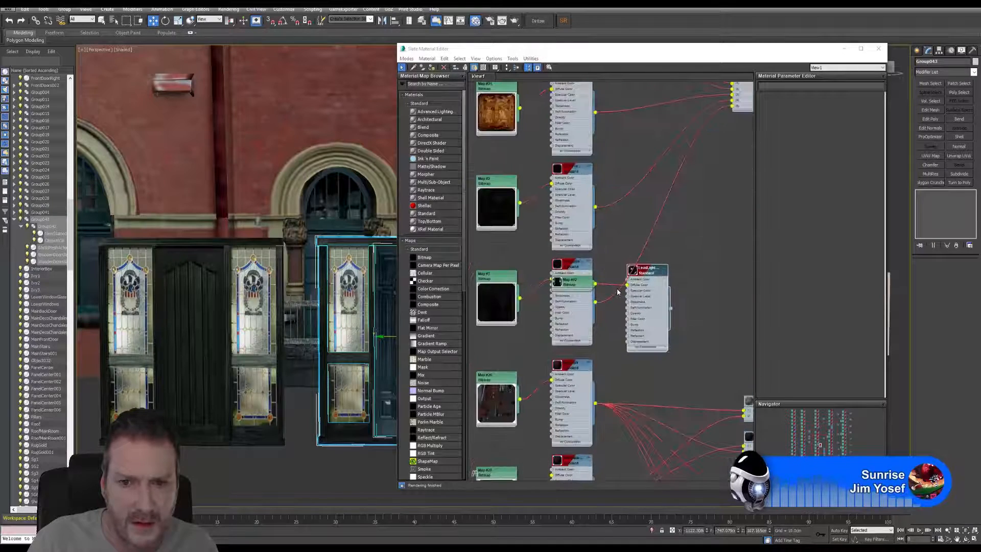
scroll(624, 289, up, 1)
drag(660, 266, 701, 258)
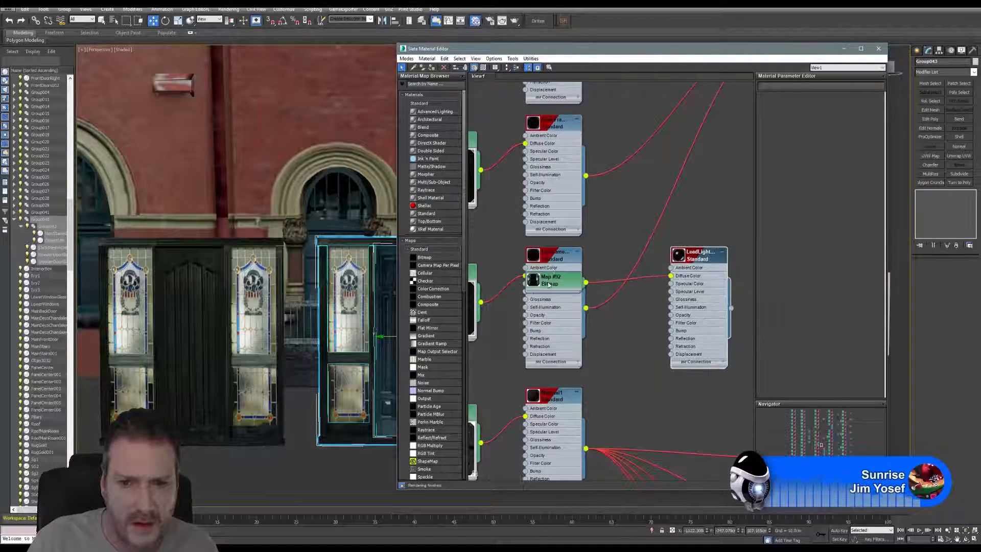
drag(551, 285, 614, 318)
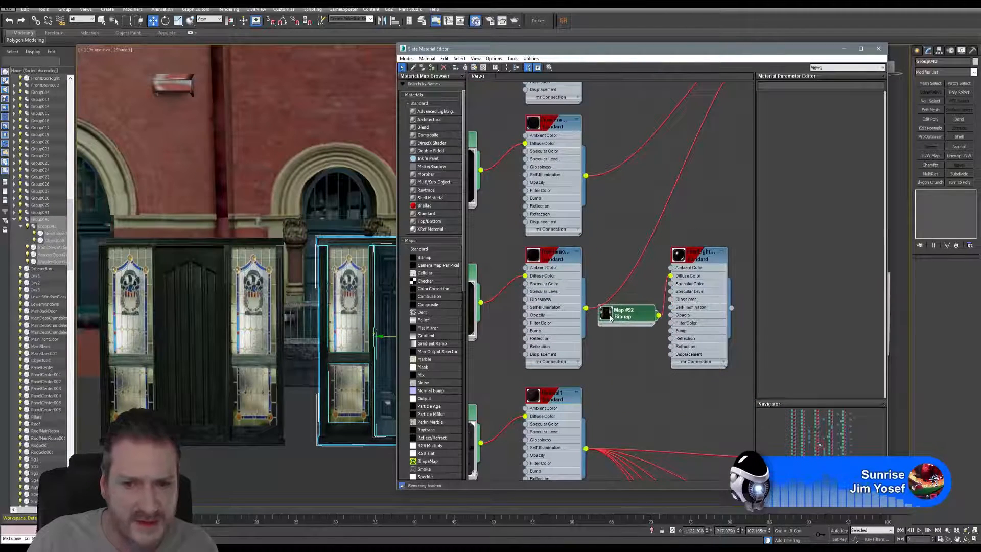
double_click(611, 317)
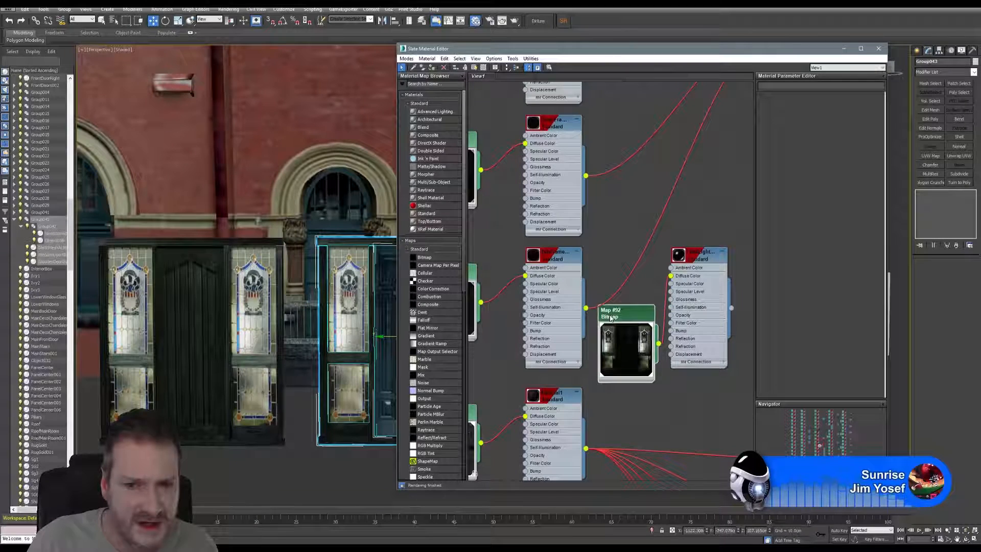
double_click(638, 318)
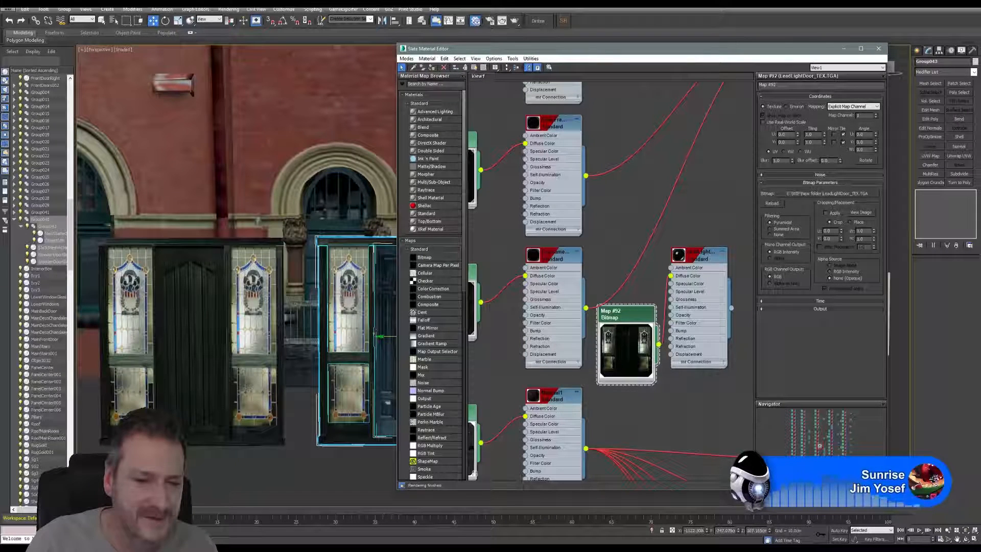
Step: Switch to Photoshop and open LeadLightDoor_TEX.TGA from WIP > New folder on the Work (E:) drive
click(357, 548)
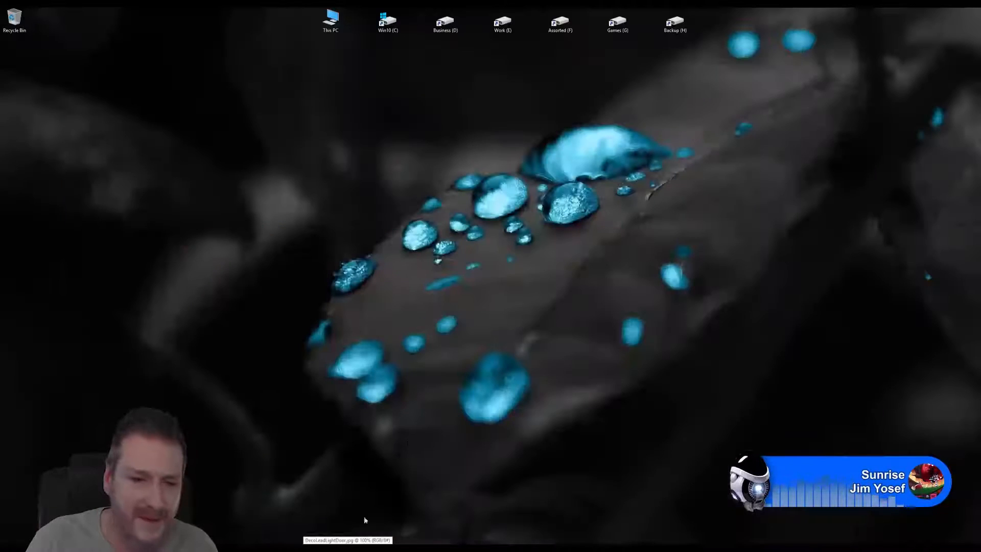
click(347, 548)
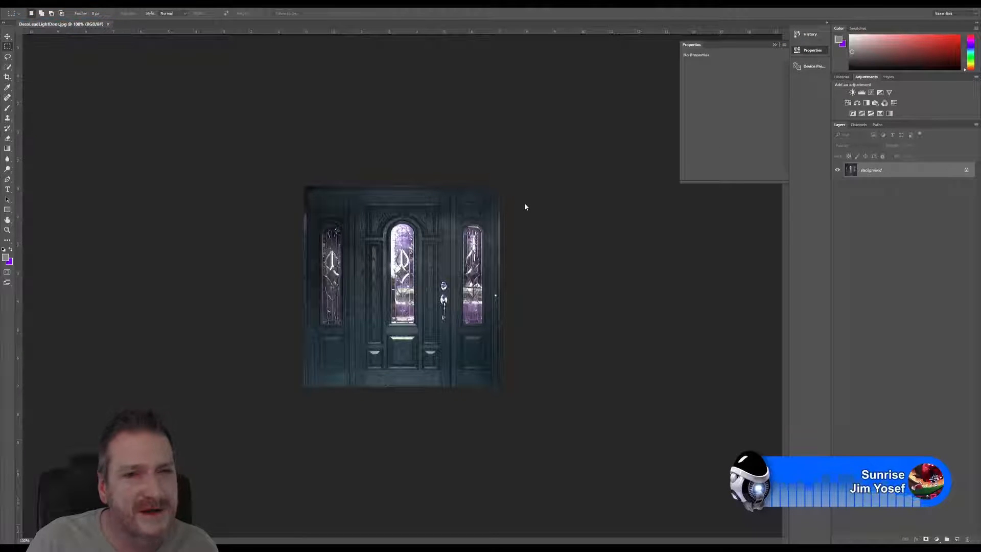
key(ctrl+o)
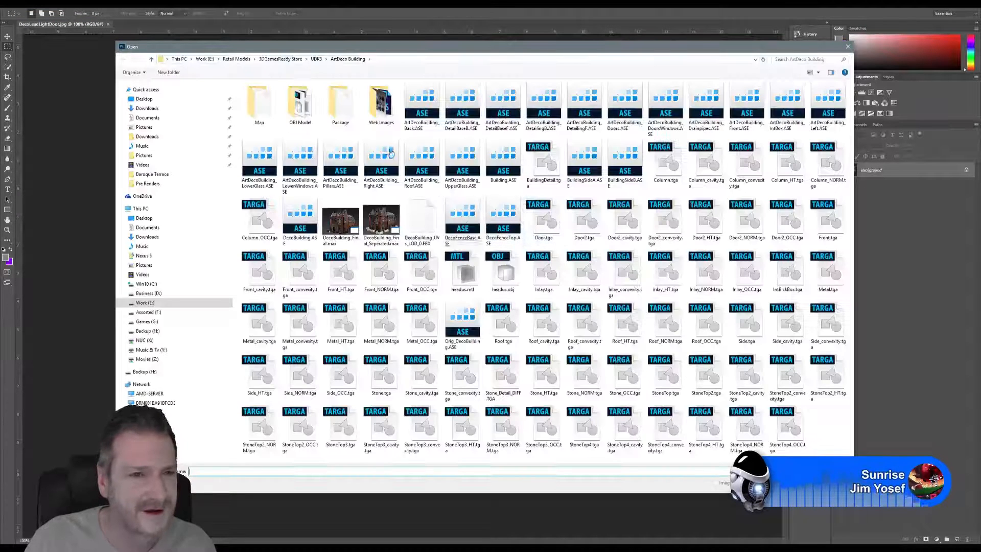
click(204, 59)
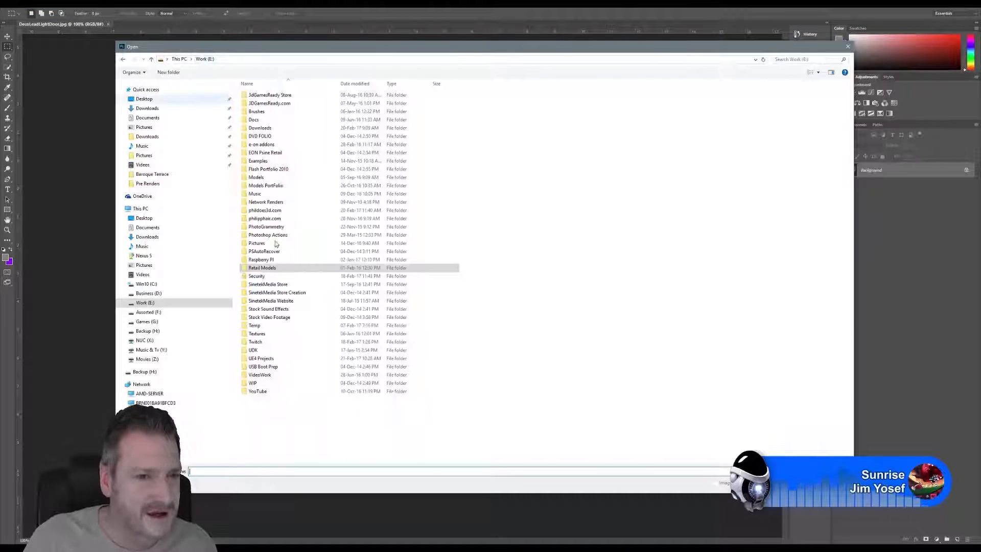
double_click(254, 383)
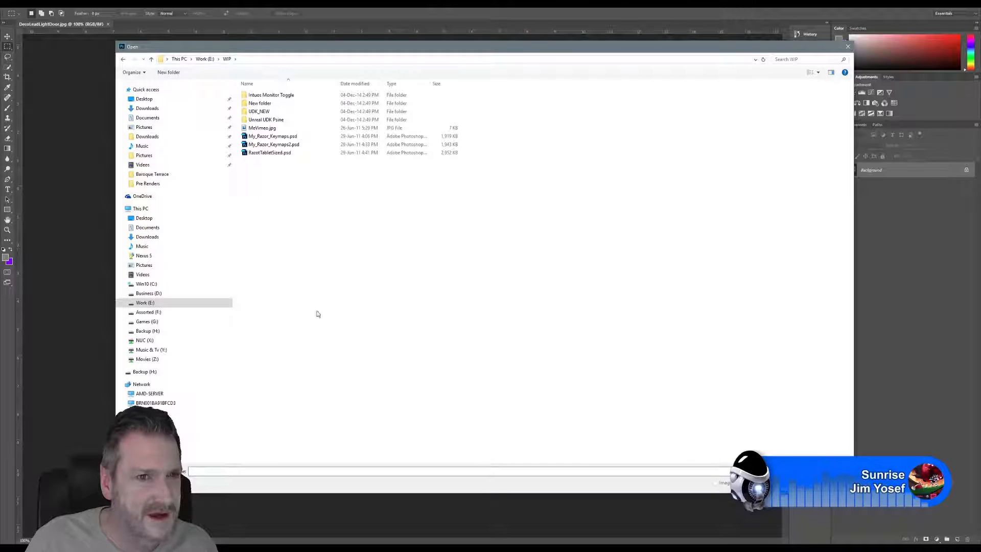
double_click(260, 102)
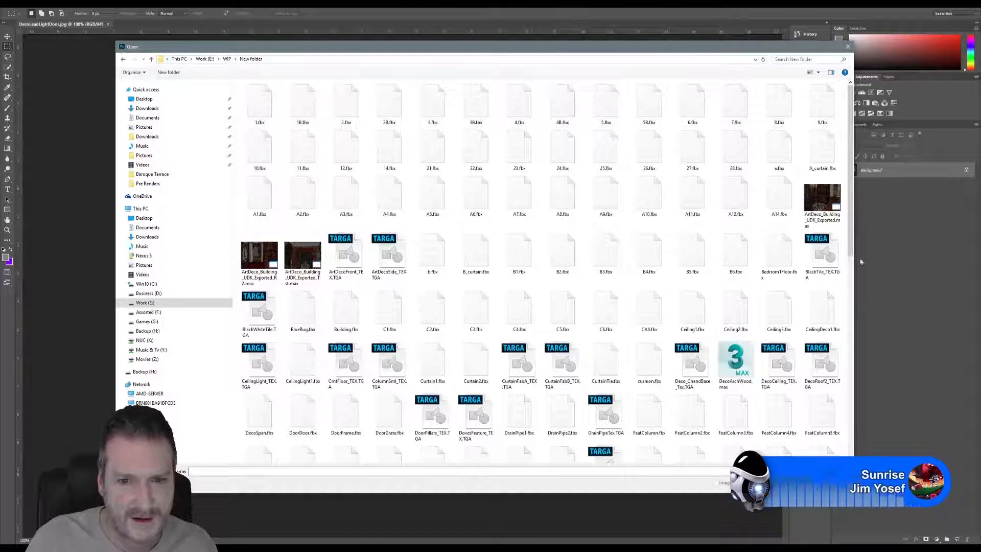
drag(851, 245, 854, 347)
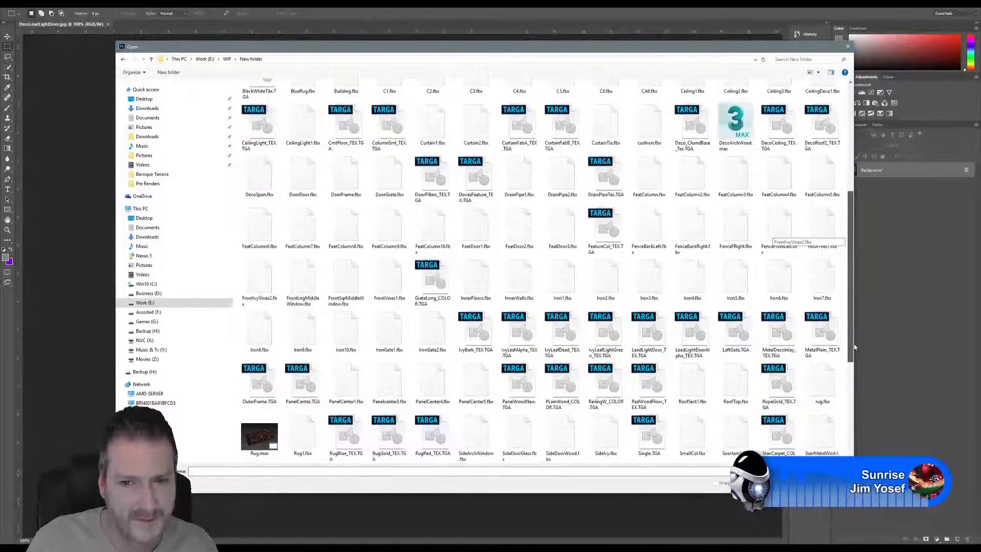
click(646, 335)
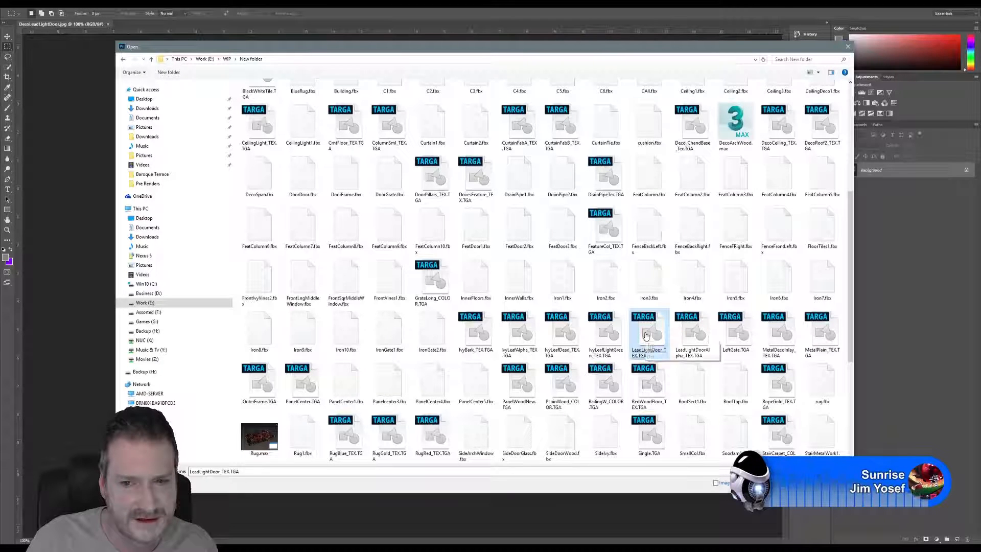
double_click(646, 333)
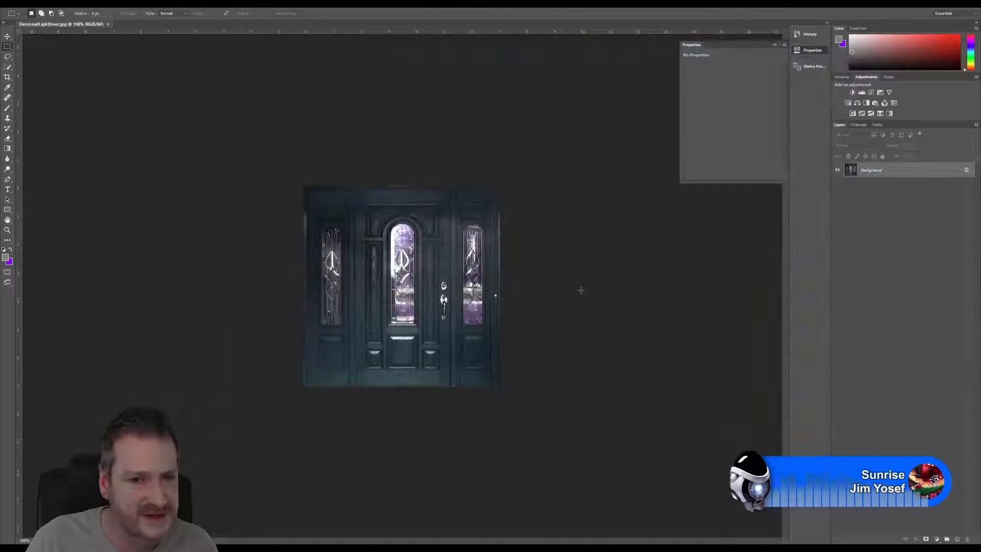
Step: Arrange the two door textures side by side in a 2-up Vertical layout and zoom both to a similar full-door size
alt+scroll(432, 252, up, 5)
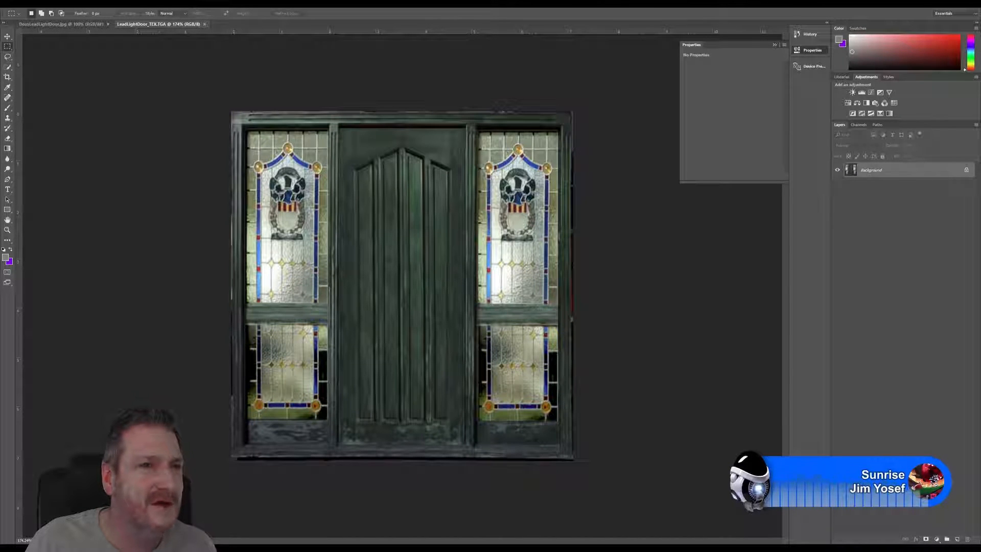
click(176, 3)
mouse_move(179, 10)
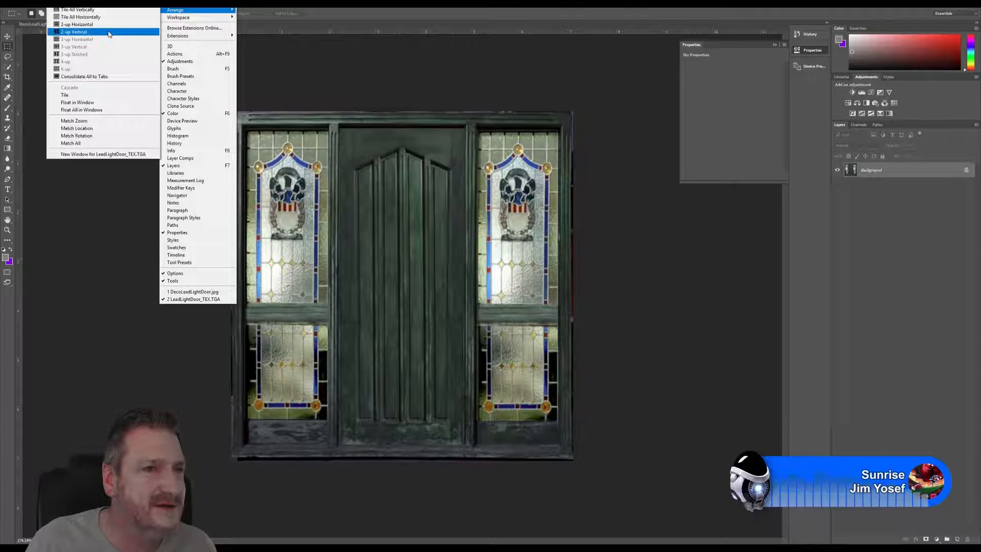
click(109, 33)
key(ctrl+0)
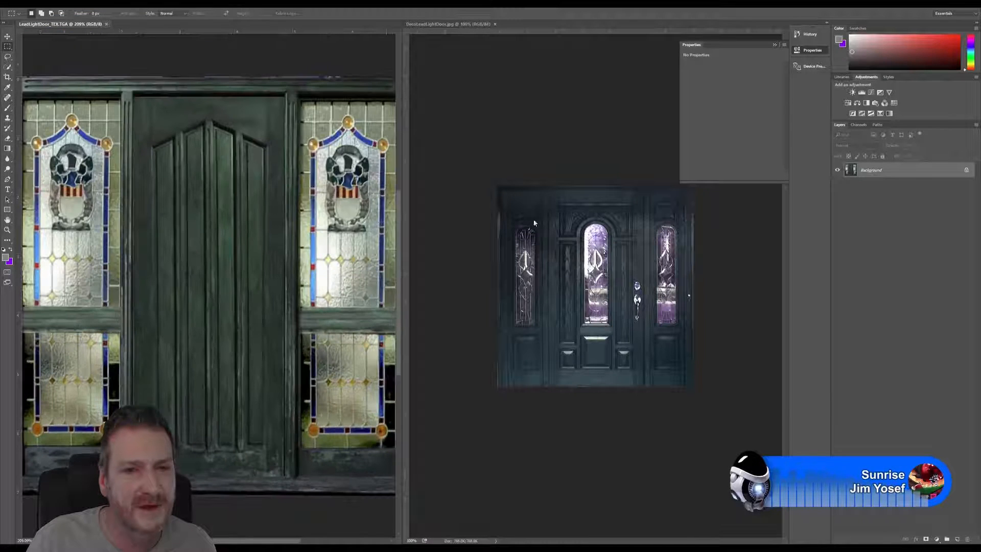
key(ctrl+0)
click(446, 189)
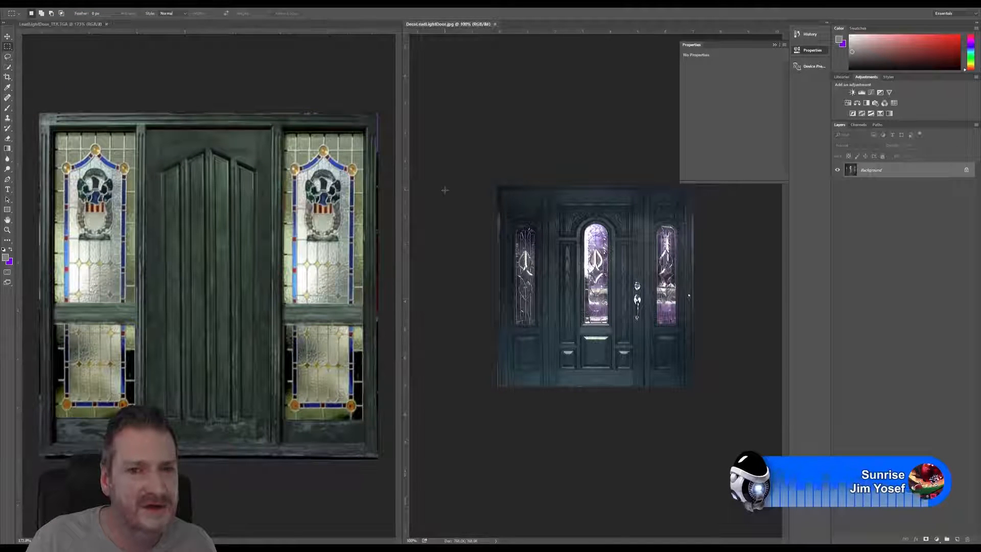
alt+scroll(447, 191, up, 4)
alt+scroll(449, 193, up, 1)
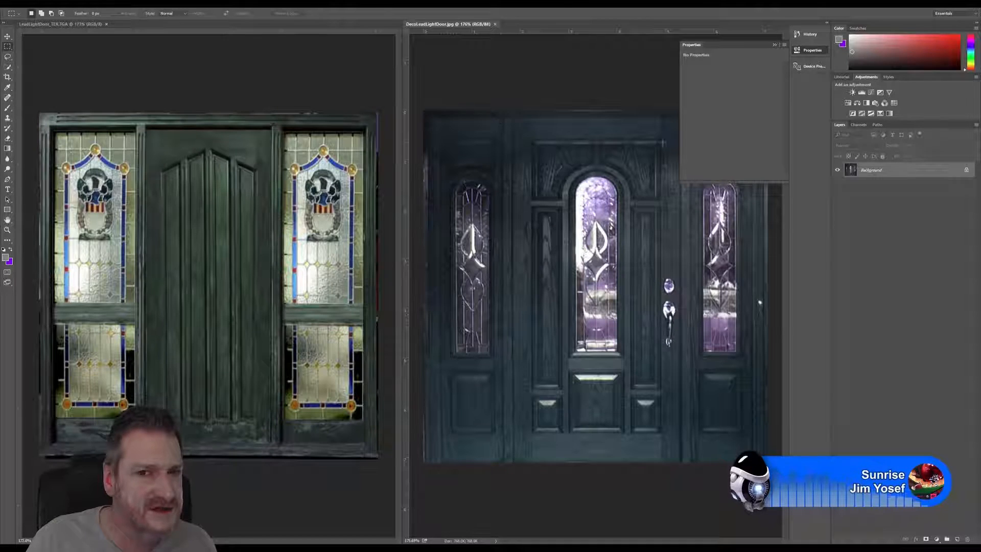
Step: Duplicate the Background layer in LeadLightDoor_TEX.TGA and open the Color Balance adjustment on the copy, clear of both doors
click(252, 98)
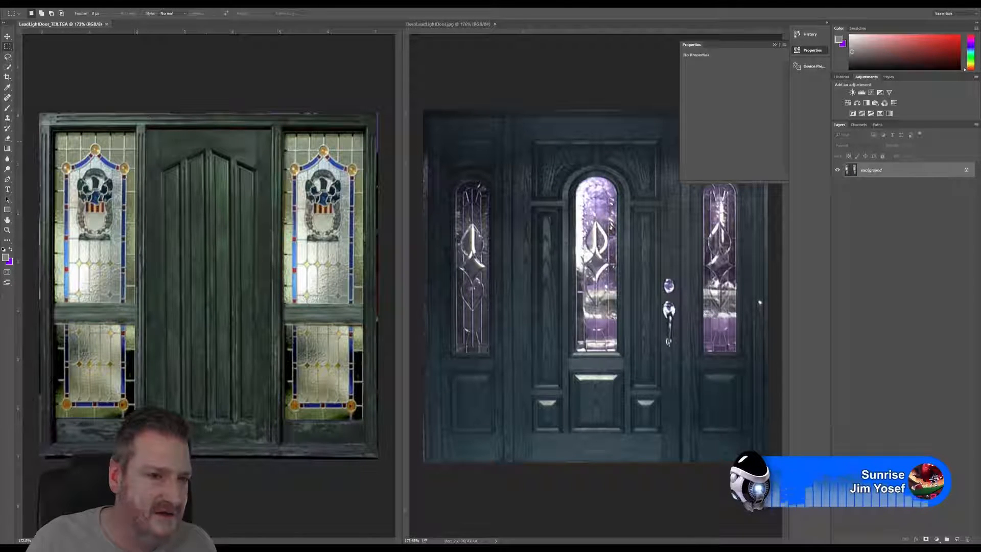
drag(898, 173, 958, 542)
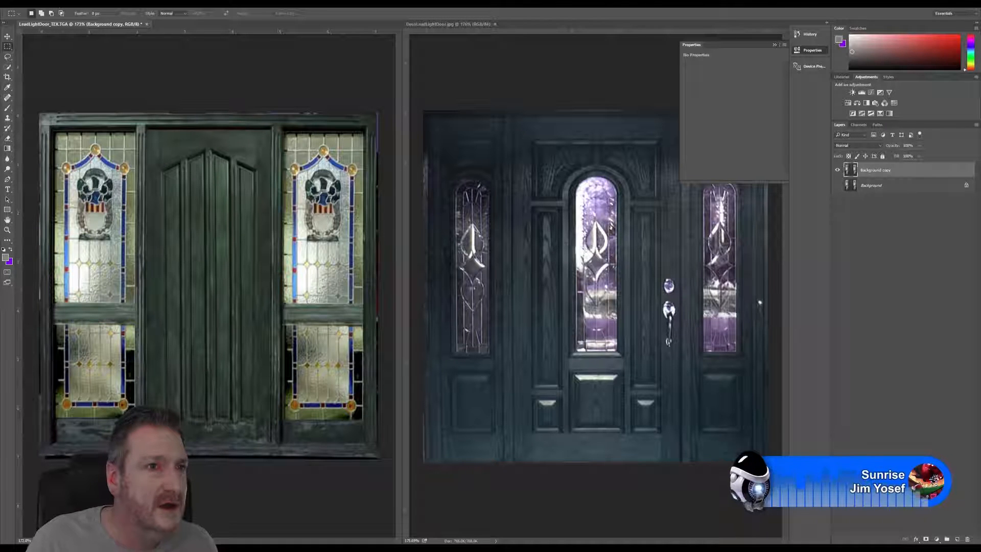
click(55, 6)
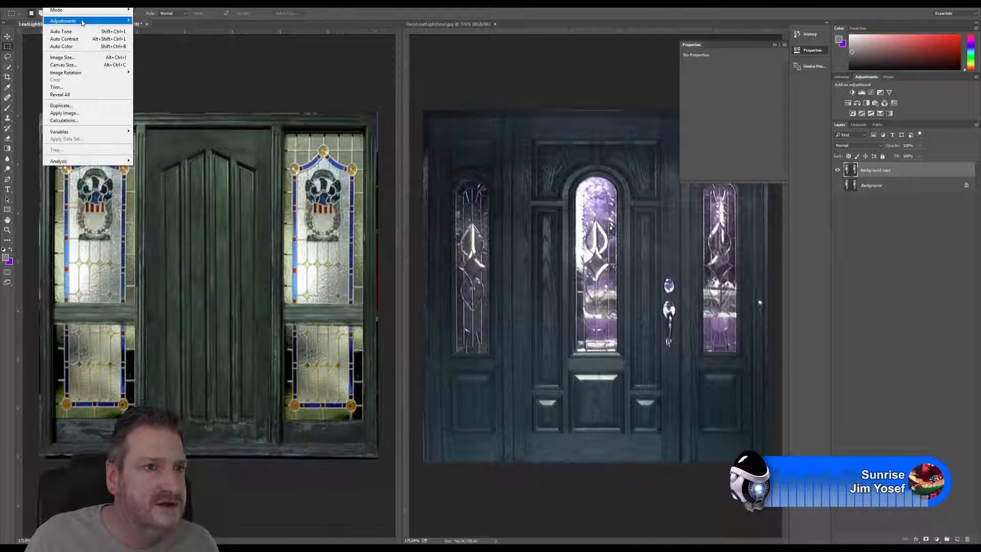
mouse_move(82, 22)
click(155, 68)
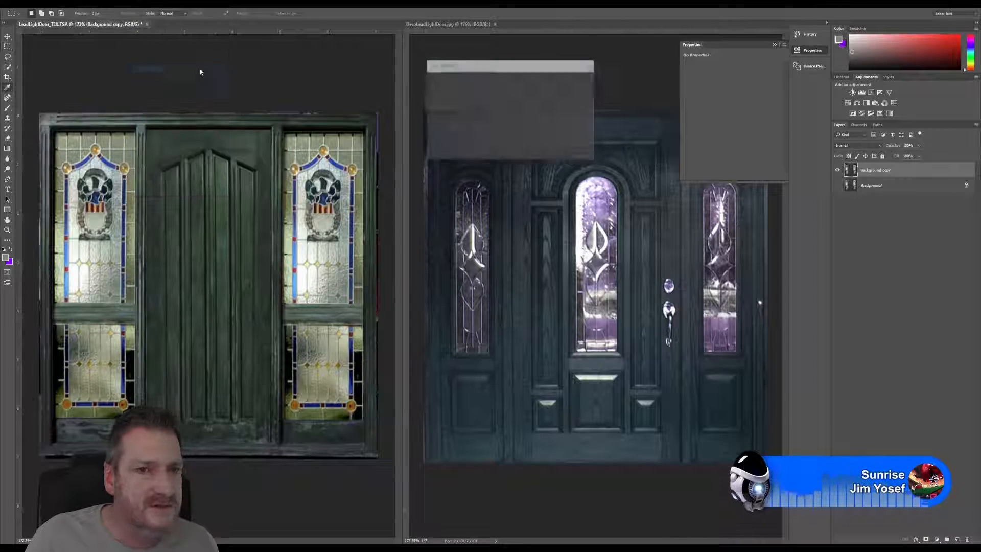
drag(492, 67, 425, 34)
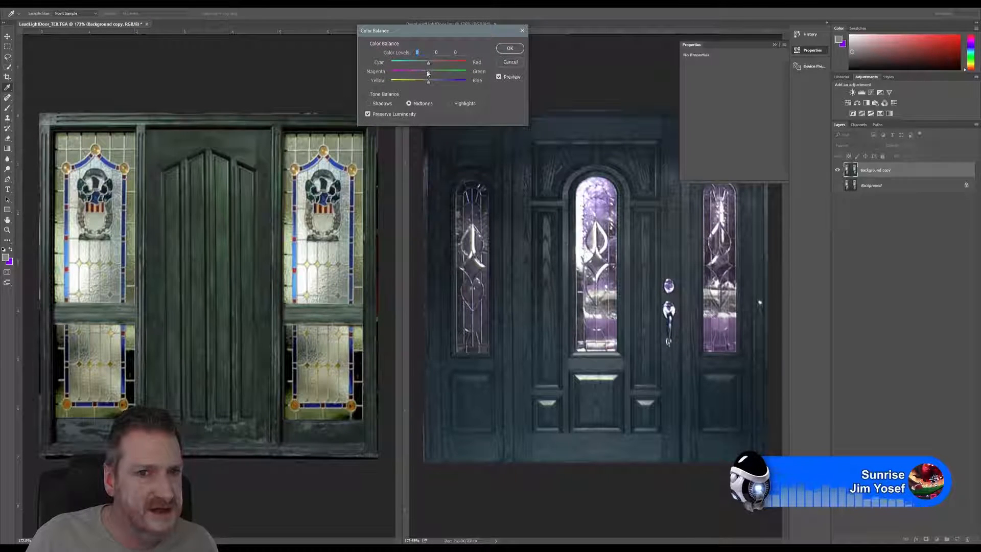
Step: Set the Color Balance midtones to red +2 and blue +20, and shift the shadows to green +3 and slightly toward yellow
drag(428, 64, 430, 69)
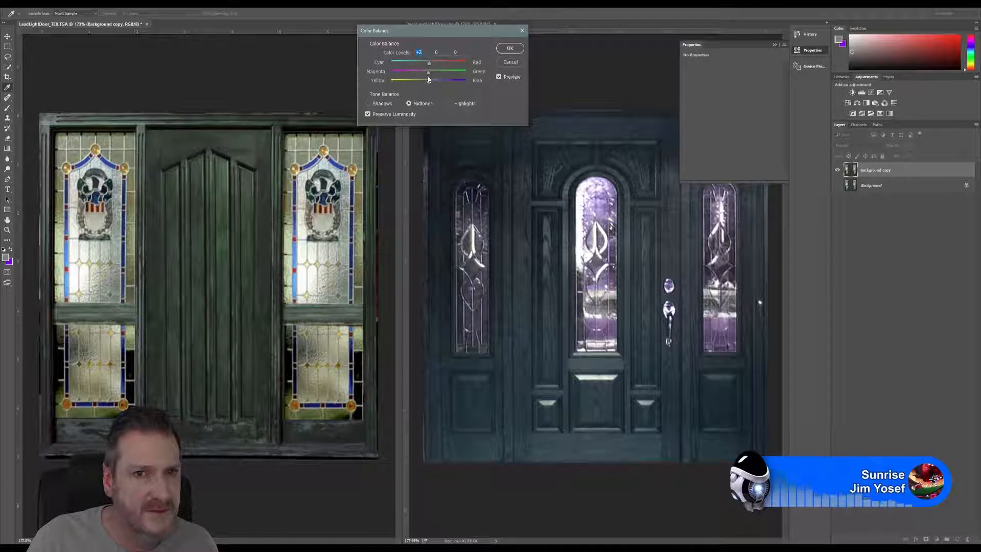
drag(430, 84, 437, 83)
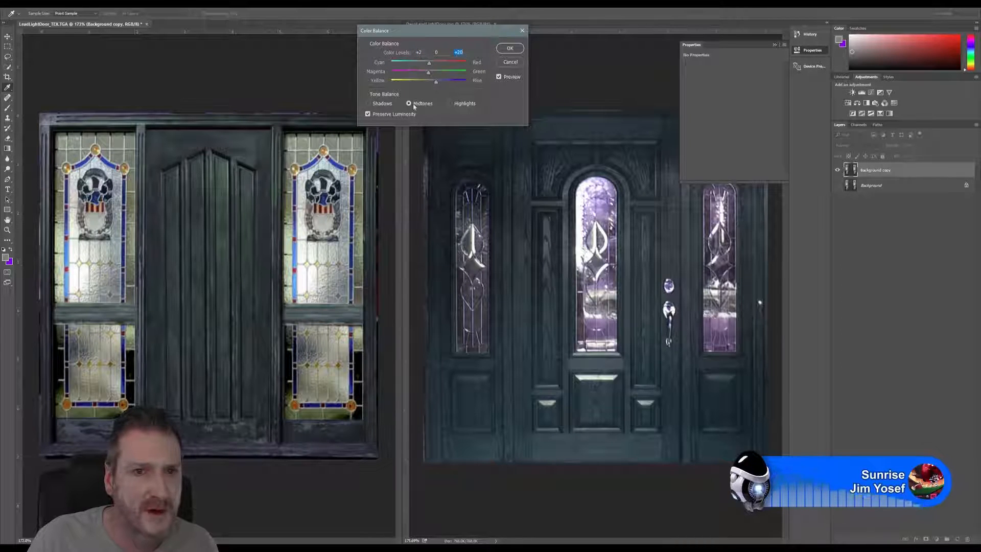
click(383, 104)
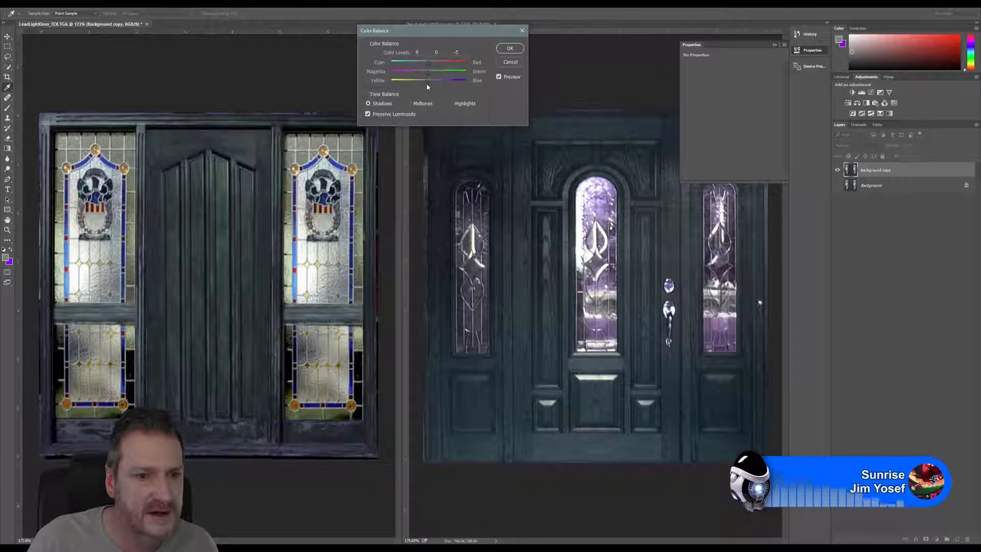
drag(426, 83, 427, 90)
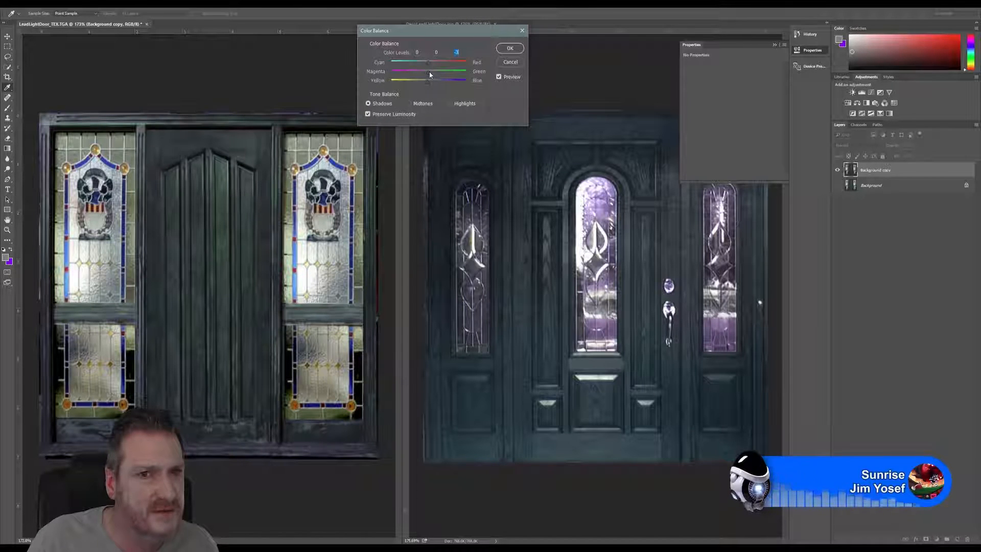
mouse_move(429, 72)
mouse_down()
mouse_move(427, 64)
mouse_move(433, 70)
mouse_up()
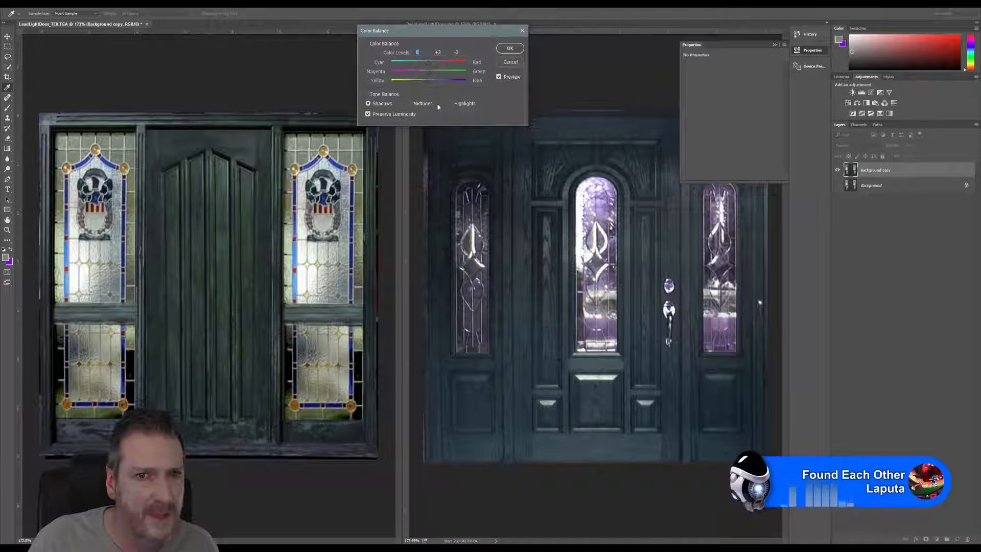
Step: Shift the highlights to cyan -11 and blue +27, and set the midtones to blue +23 with a slight cyan shift
click(454, 103)
mouse_move(428, 82)
mouse_down()
mouse_move(438, 86)
mouse_move(419, 67)
mouse_up()
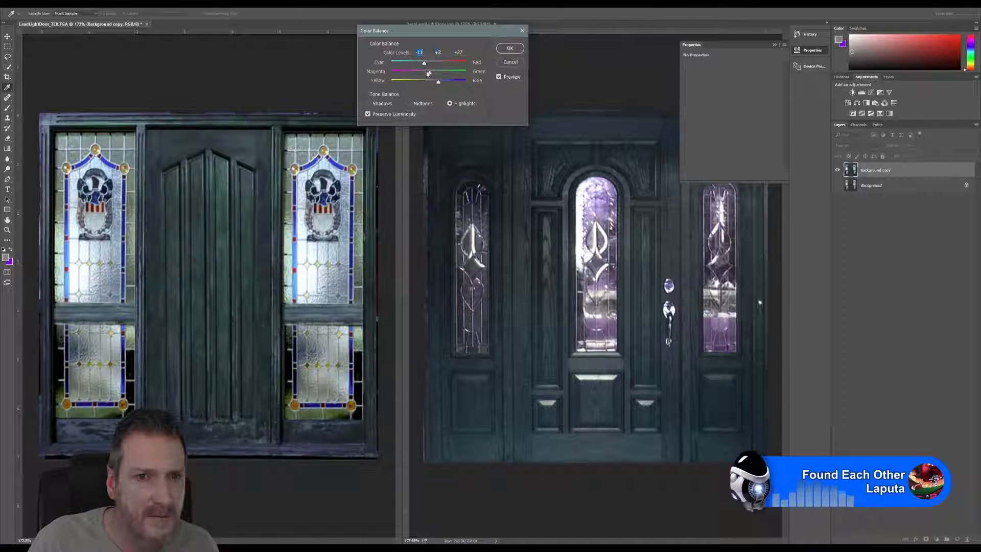
click(409, 104)
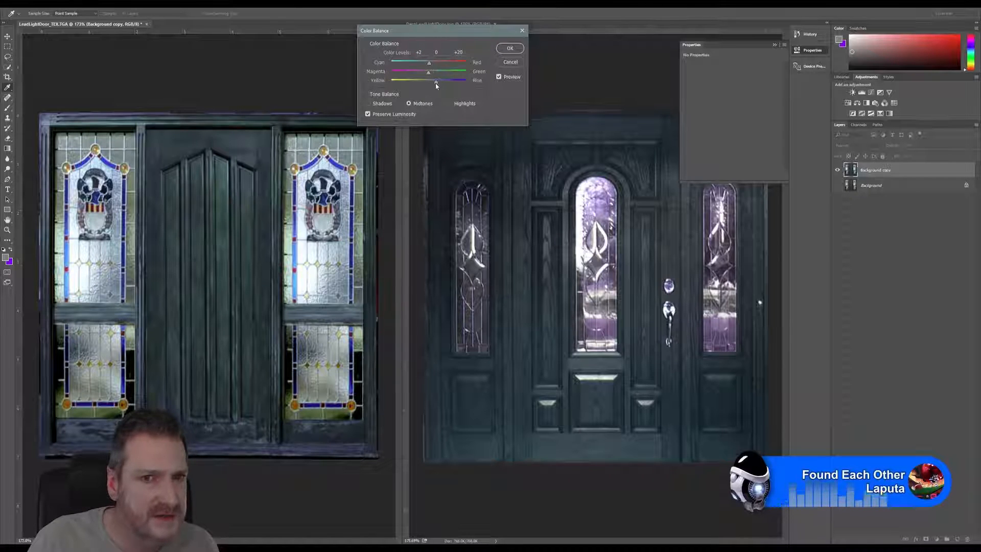
drag(436, 85, 429, 77)
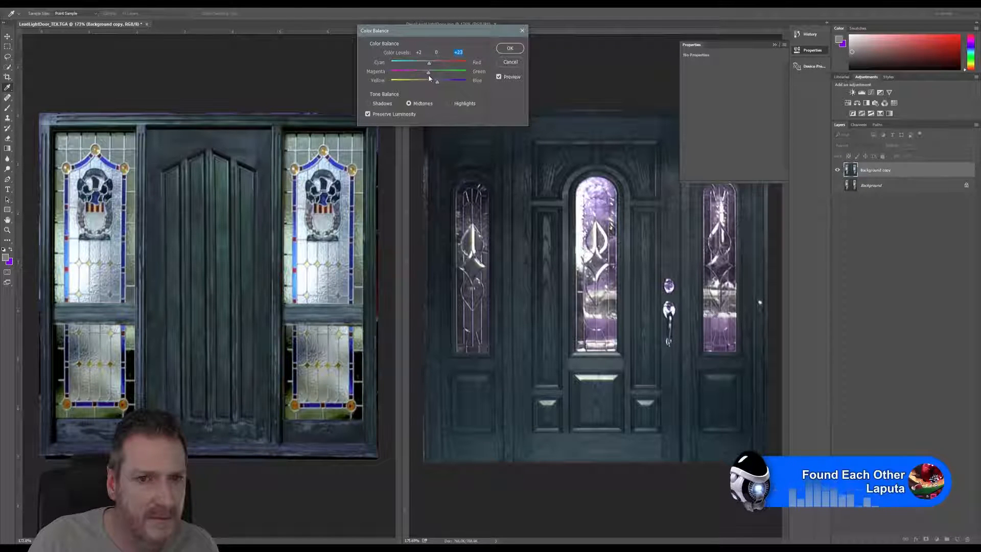
click(429, 70)
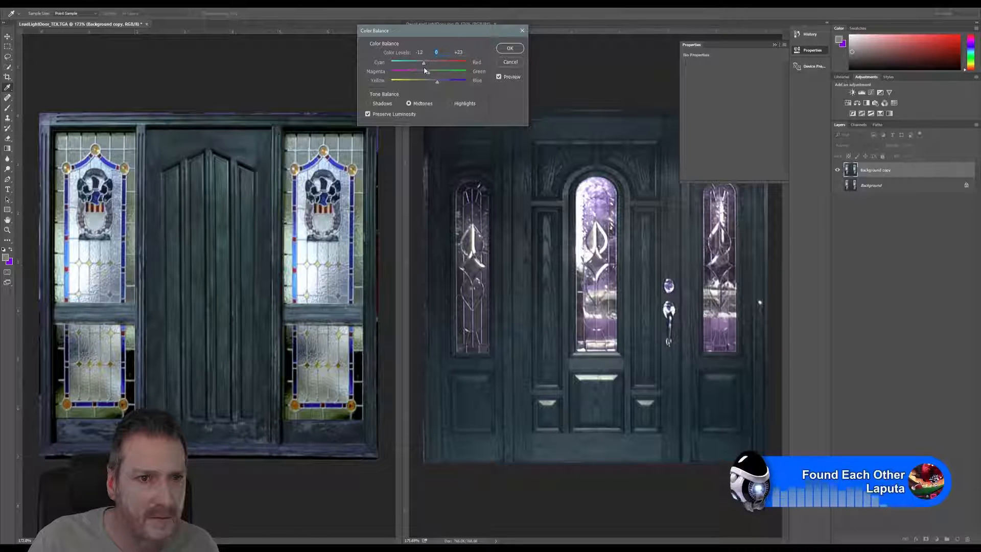
drag(424, 67, 428, 67)
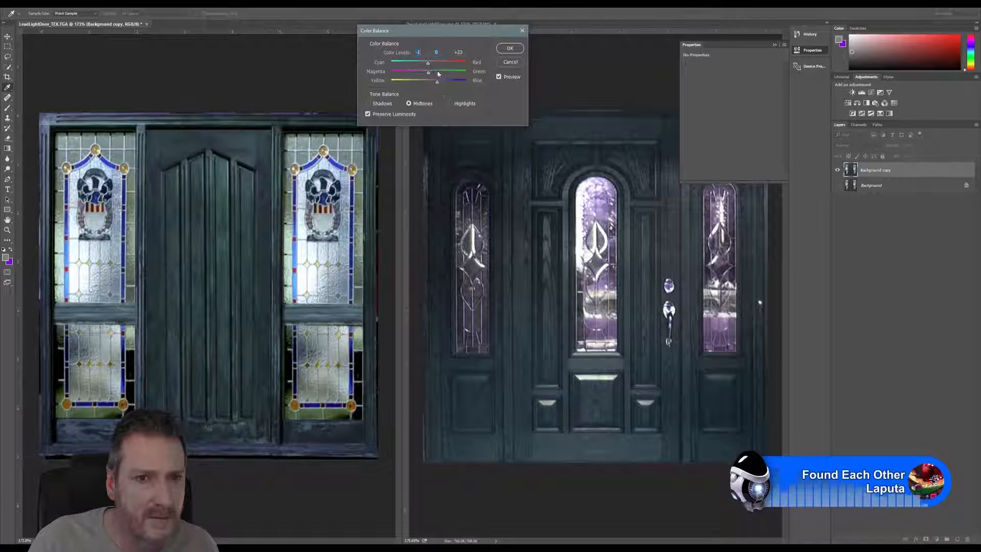
Step: Fine-tune the Color Balance shadows slightly toward cyan and yellow, keeping green at +3
click(385, 105)
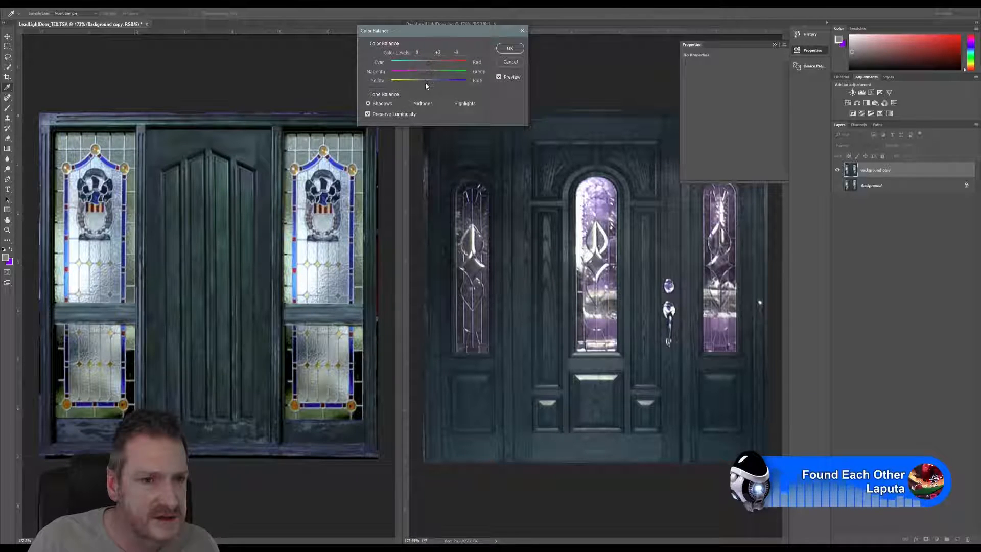
mouse_move(428, 82)
mouse_down()
mouse_move(443, 78)
mouse_move(430, 80)
mouse_move(437, 66)
mouse_move(420, 67)
mouse_move(428, 66)
mouse_up()
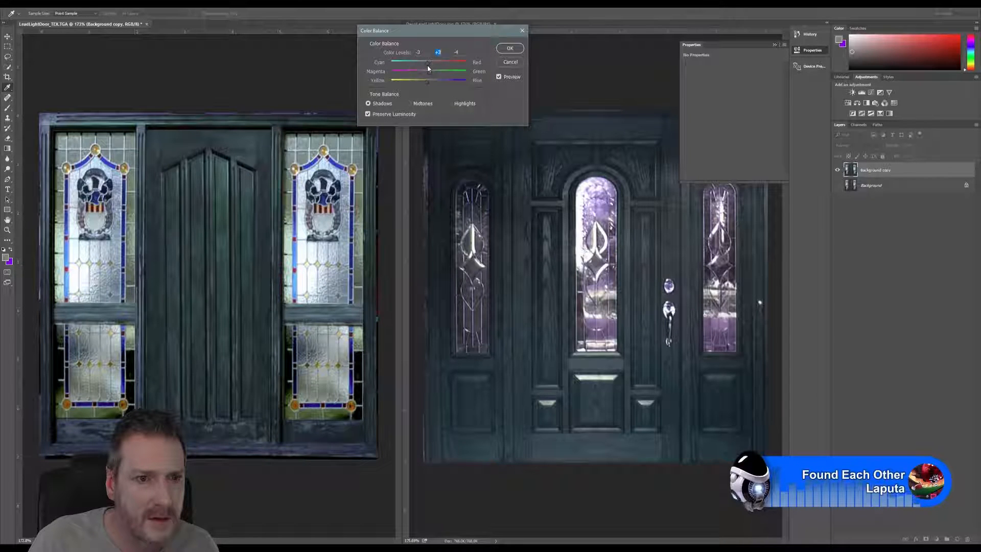
drag(427, 65, 429, 68)
Step: Set the midtones to about red +10 with a slight magenta shift and apply the Color Balance to the door copy
click(417, 104)
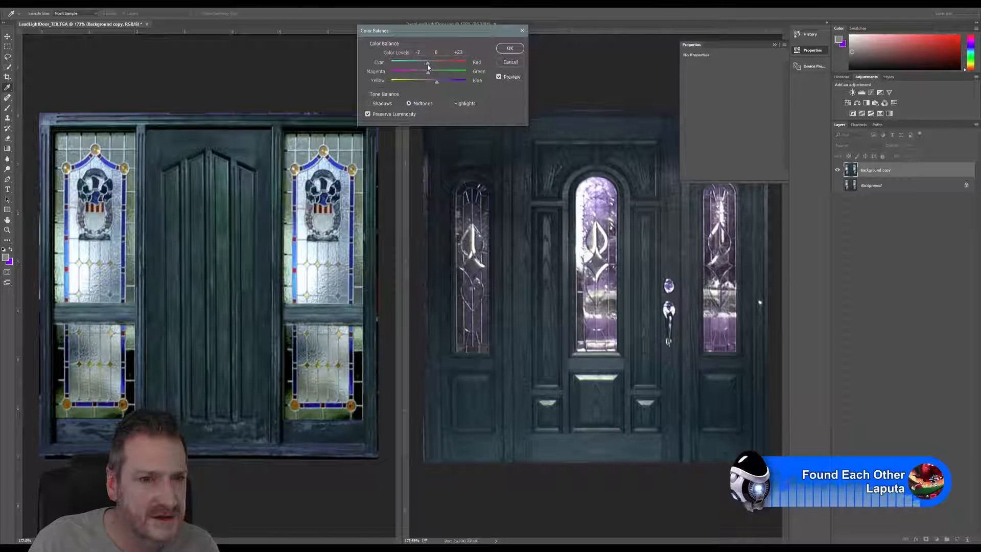
drag(427, 64, 432, 63)
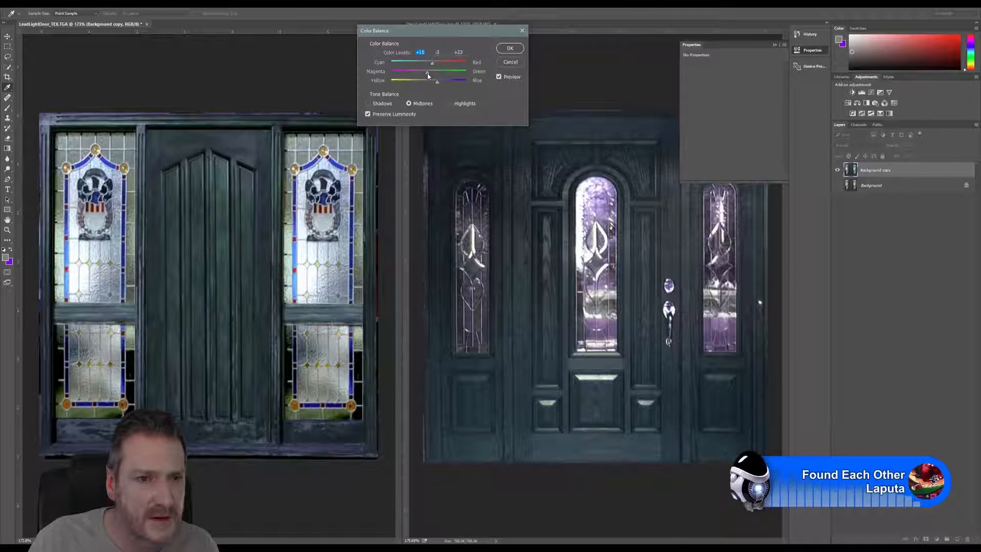
click(428, 75)
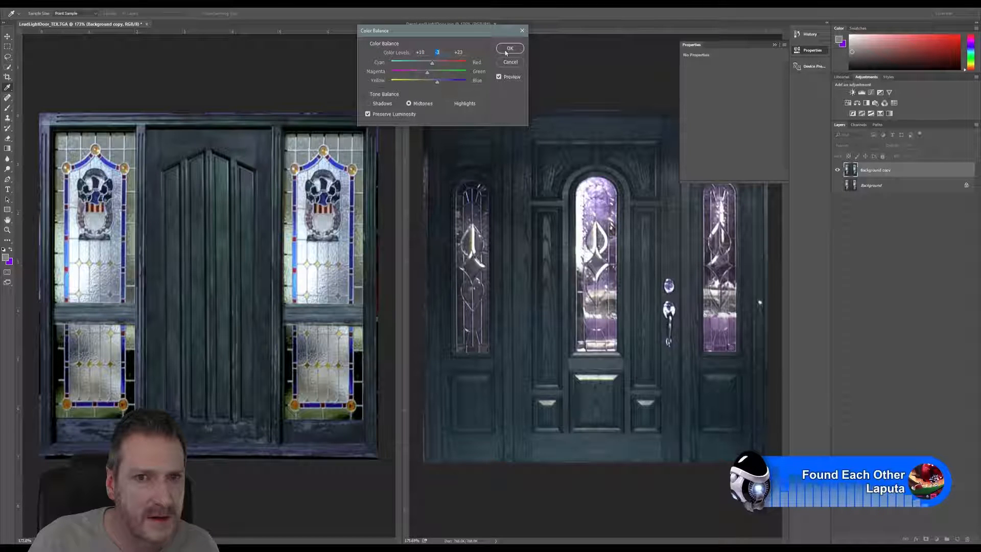
key(Return)
key(m)
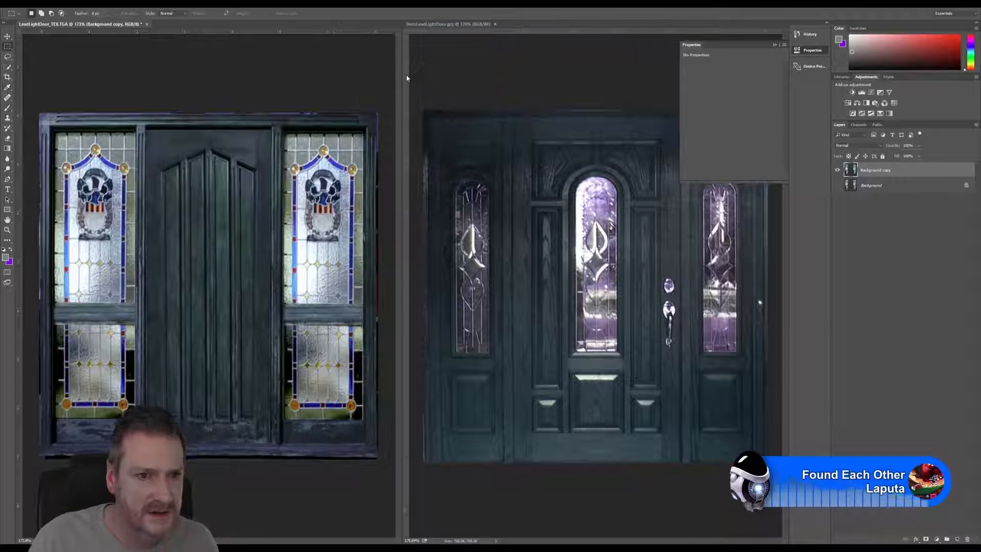
Step: Darken the door copy with Levels, using a midtone input of about 0.88 and a white input of 253
key(ctrl+l)
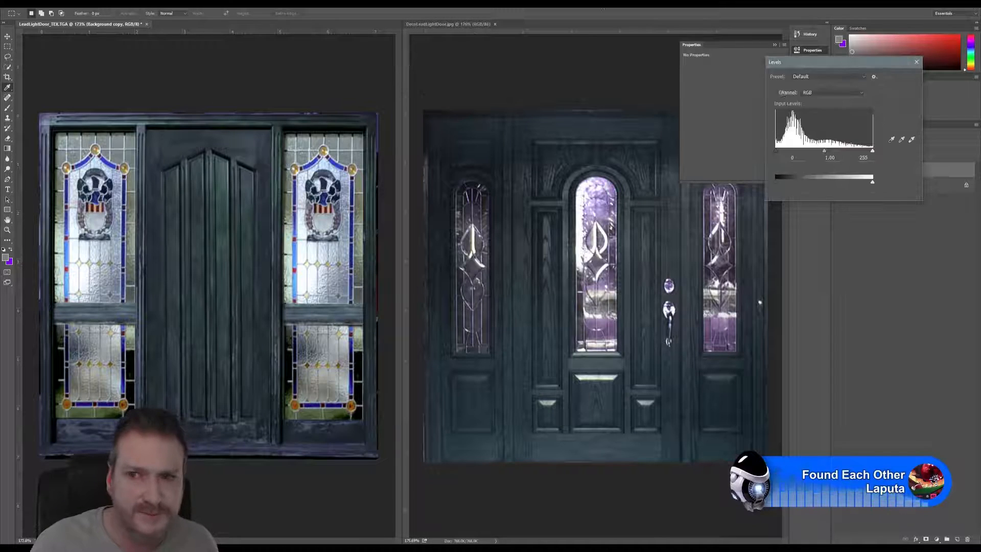
drag(816, 63, 419, 34)
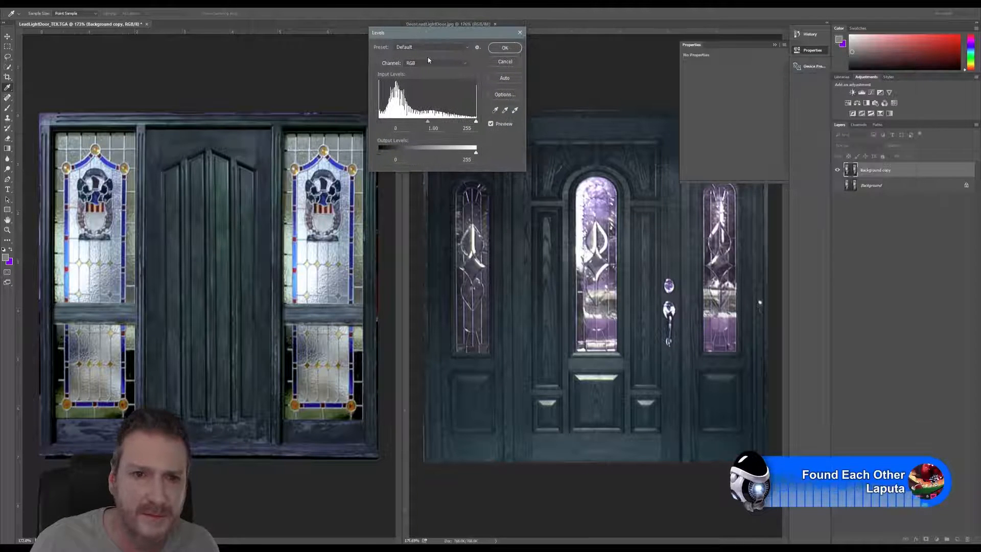
drag(428, 123, 434, 123)
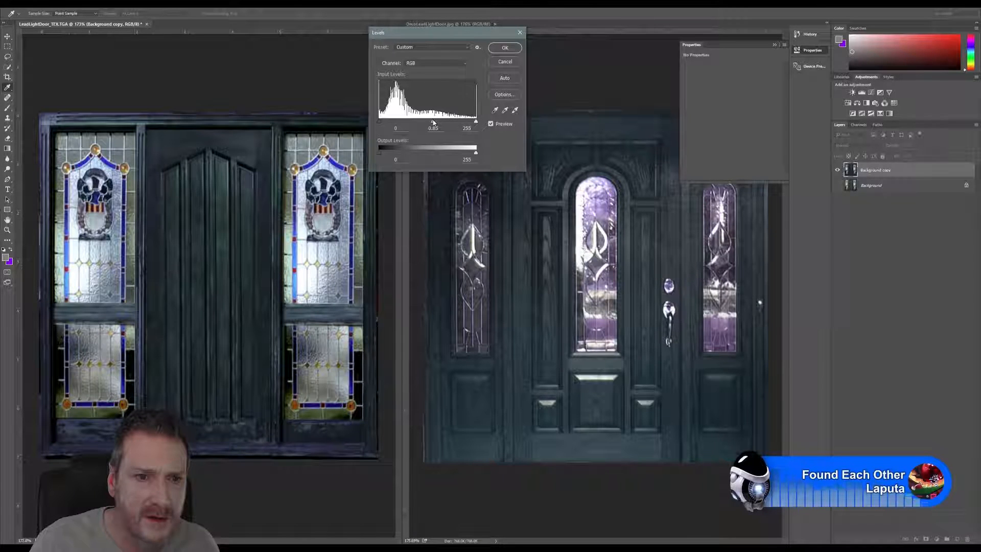
drag(434, 123, 434, 123)
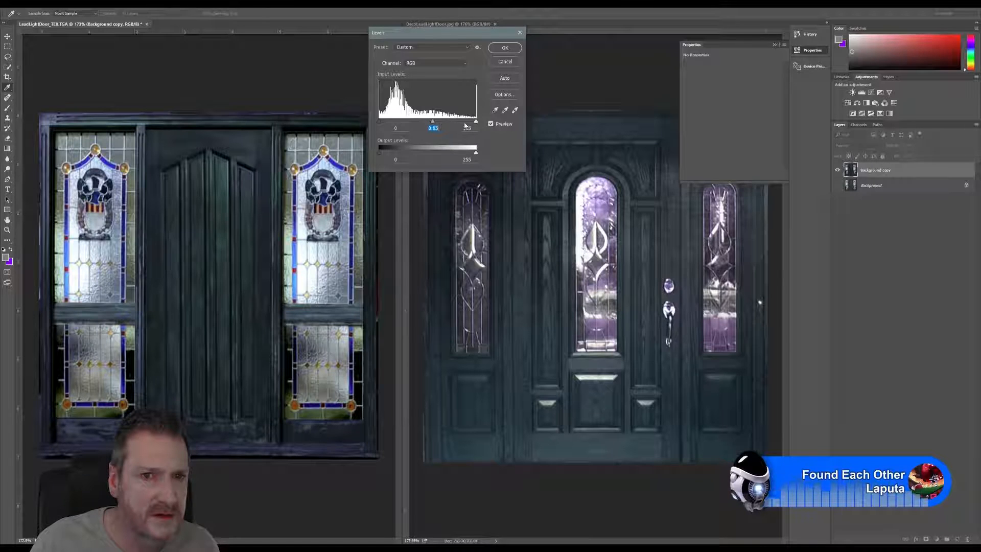
mouse_move(474, 122)
mouse_down()
mouse_move(455, 126)
mouse_move(476, 123)
mouse_up()
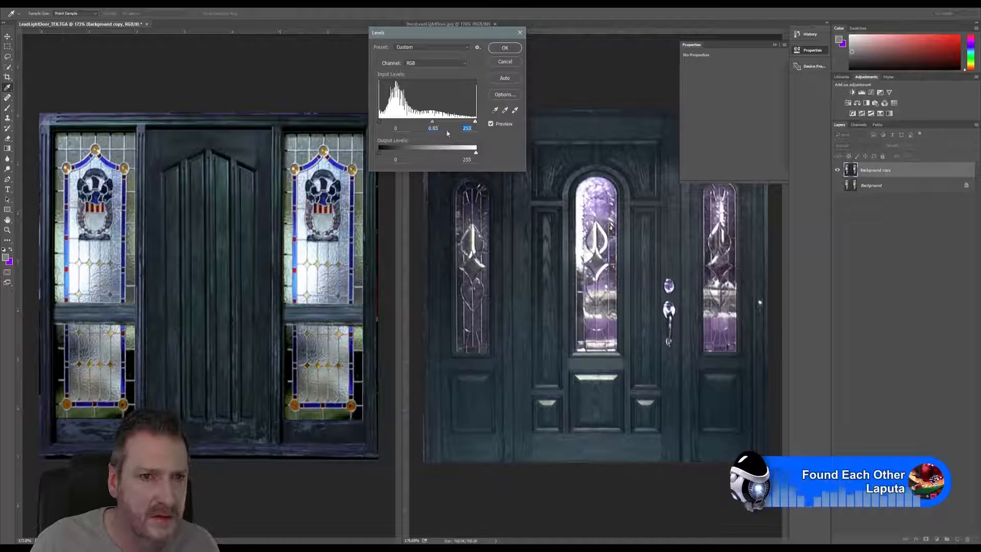
drag(379, 121, 431, 124)
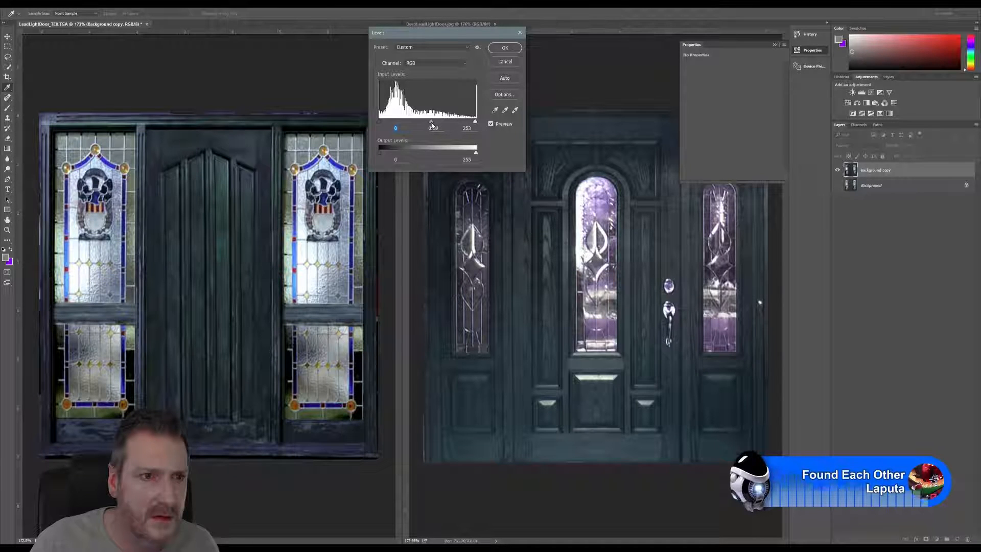
click(504, 48)
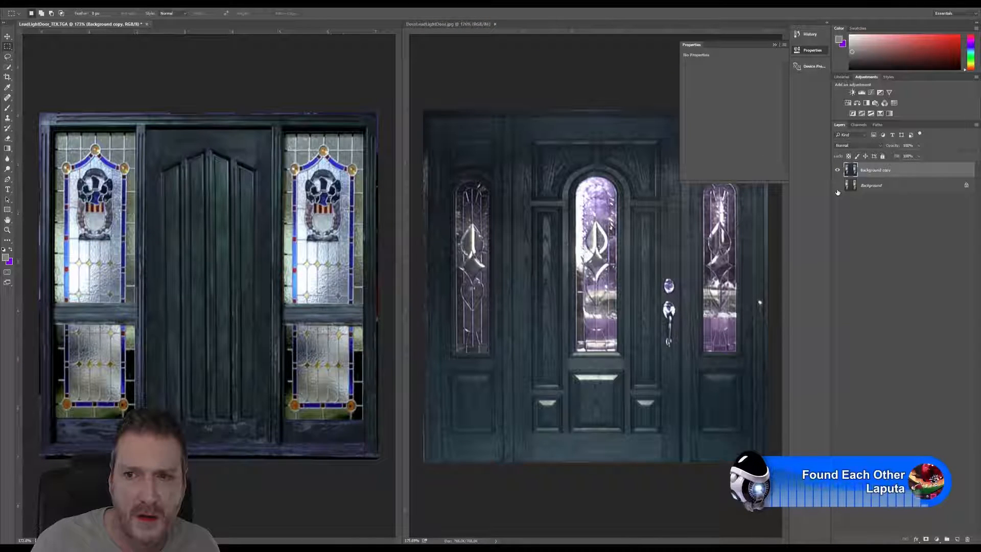
Step: Toggle the recolored Background copy's visibility to compare it with the original green door
click(839, 170)
click(838, 170)
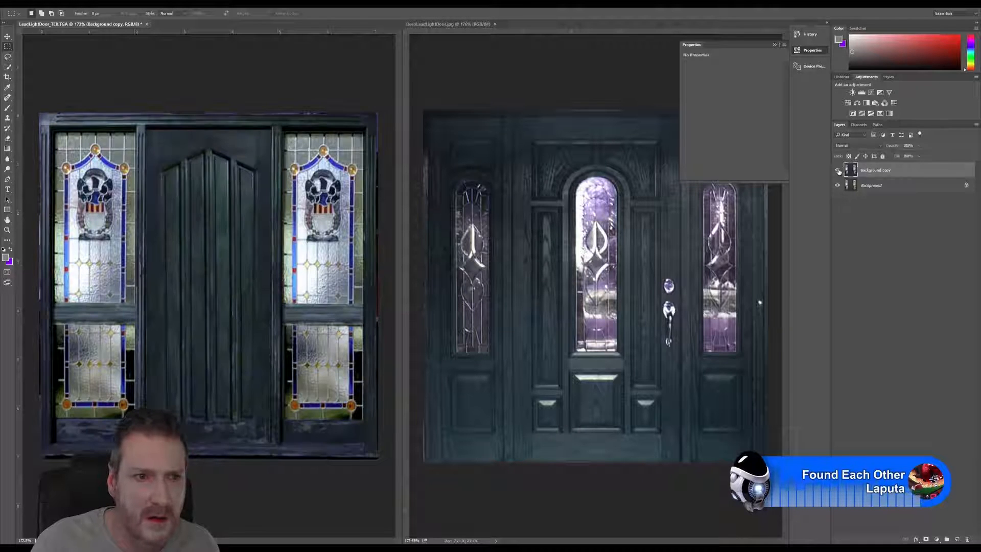
click(839, 170)
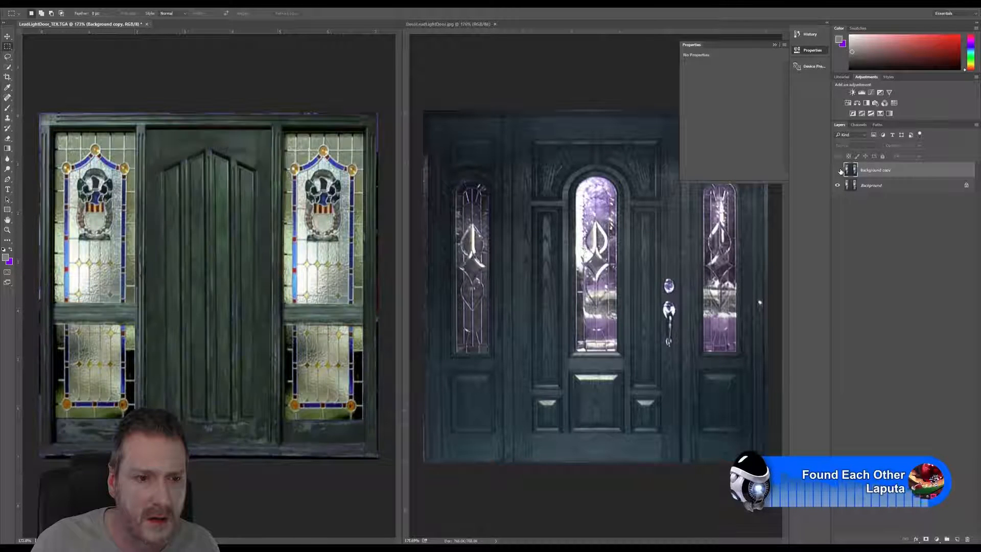
click(839, 170)
click(838, 170)
click(838, 170)
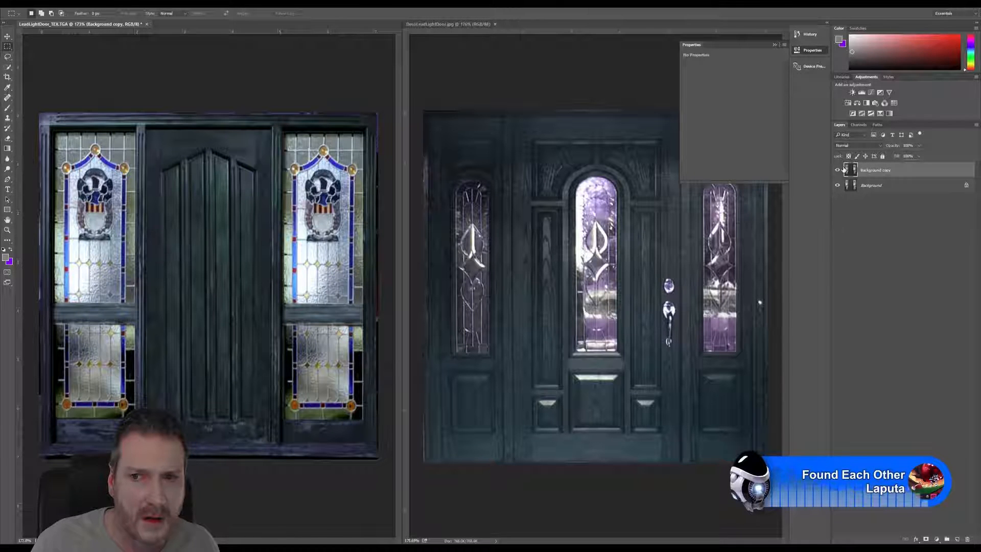
Step: Duplicate the original Background layer again as Background copy 2 and hide the recolored Background copy
click(864, 185)
right_click(864, 185)
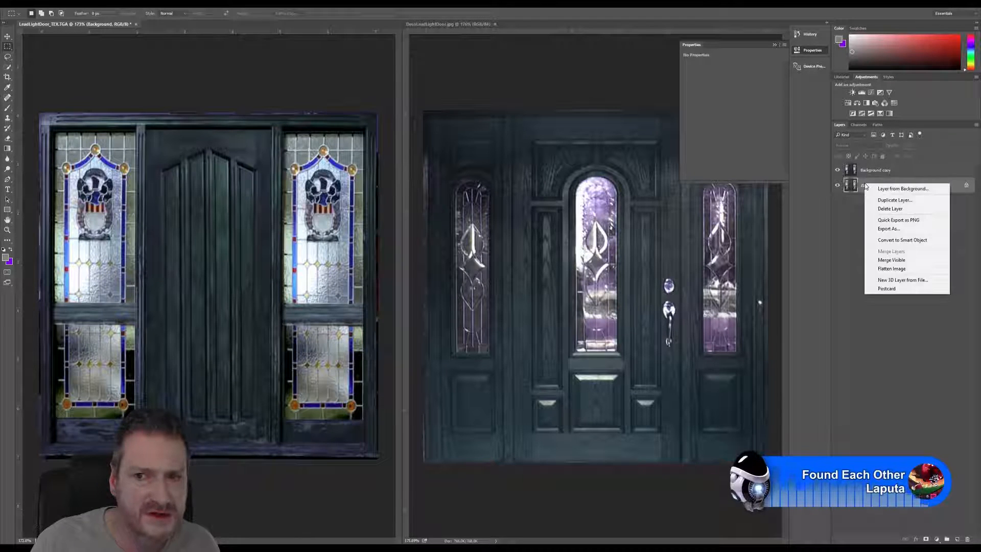
click(895, 200)
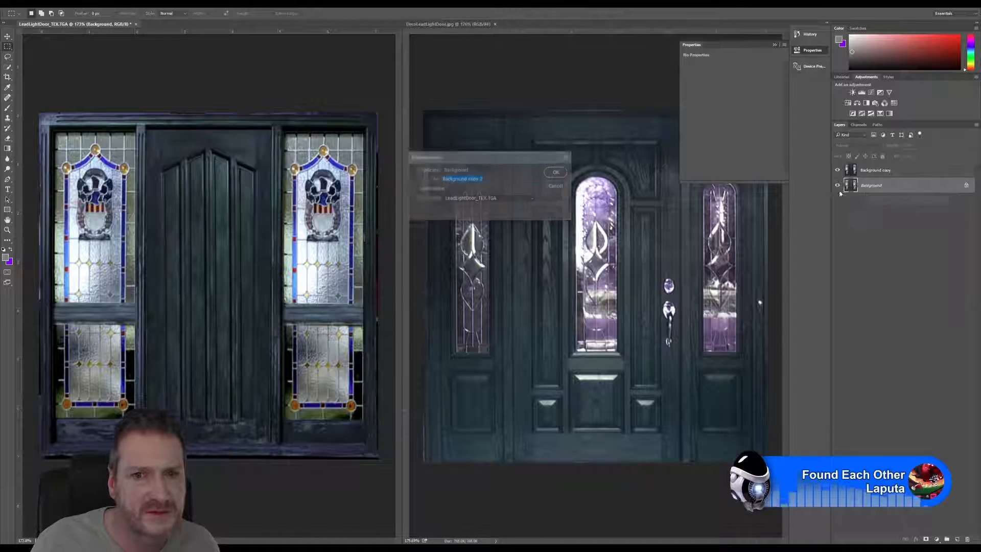
key(Return)
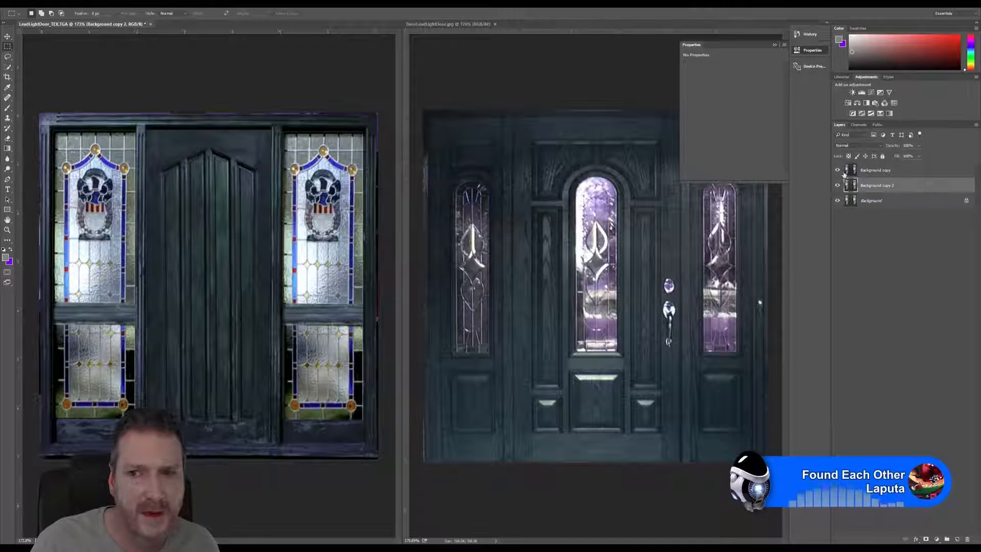
click(837, 170)
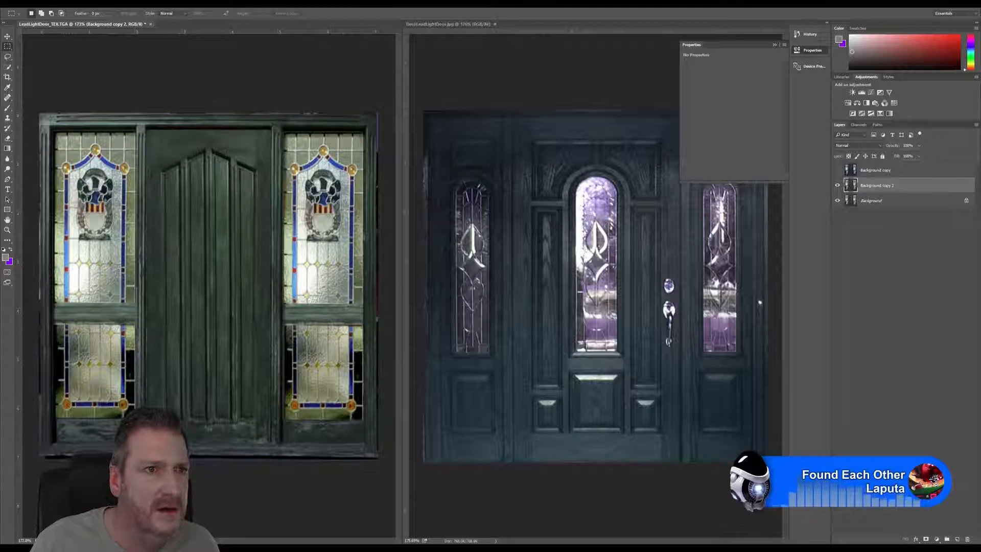
Step: Apply a Color Balance to Background copy 2 with the midtones at -11 toward cyan and a slight shift toward blue
click(51, 3)
mouse_move(79, 21)
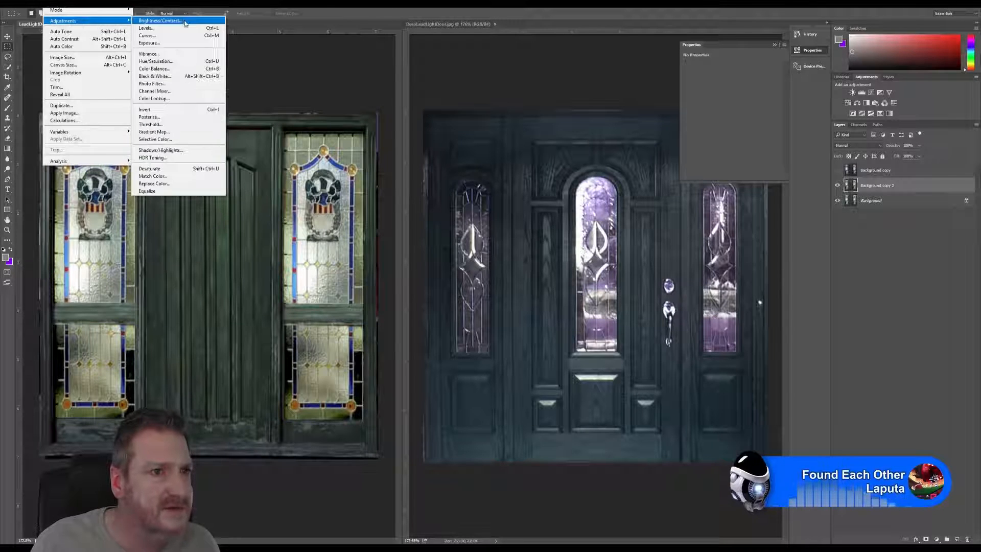
click(188, 69)
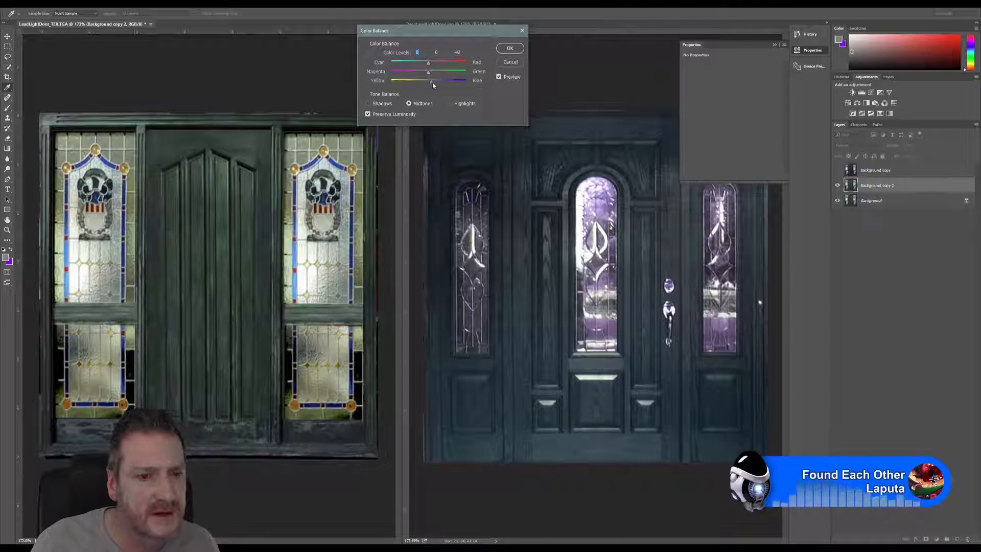
drag(427, 82, 424, 67)
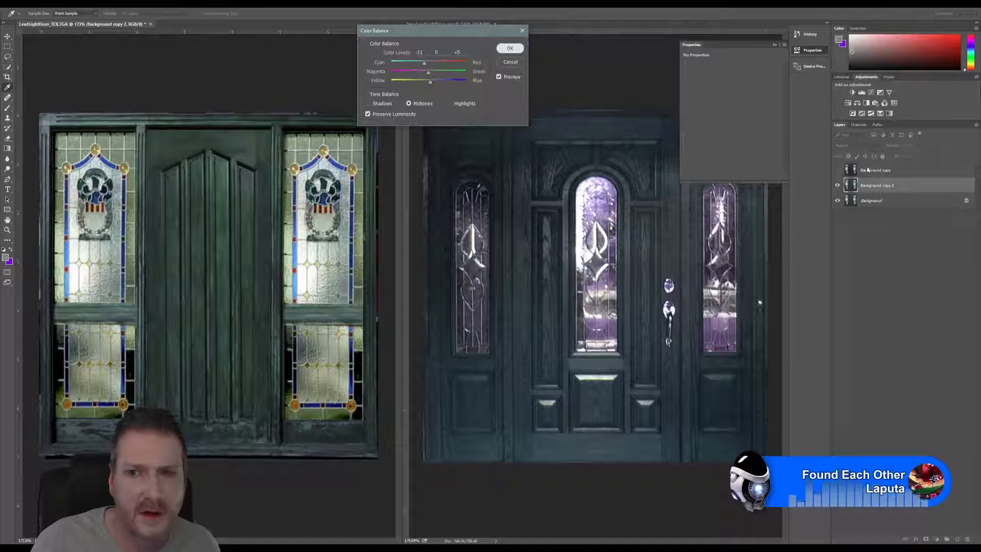
click(510, 48)
Step: Show the recolored Background copy, duplicate it, hide the duplicate, and make Background copy the active layer
click(837, 171)
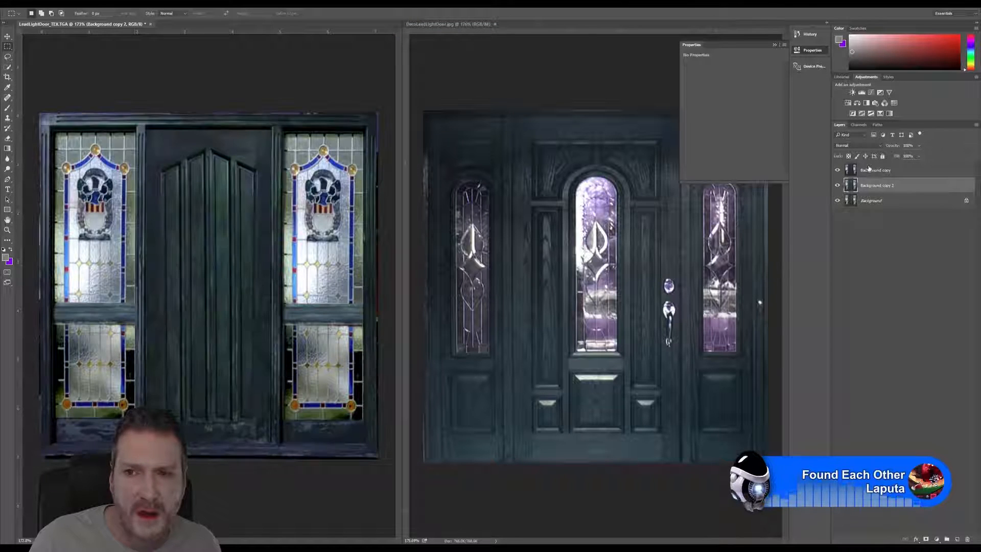
click(872, 170)
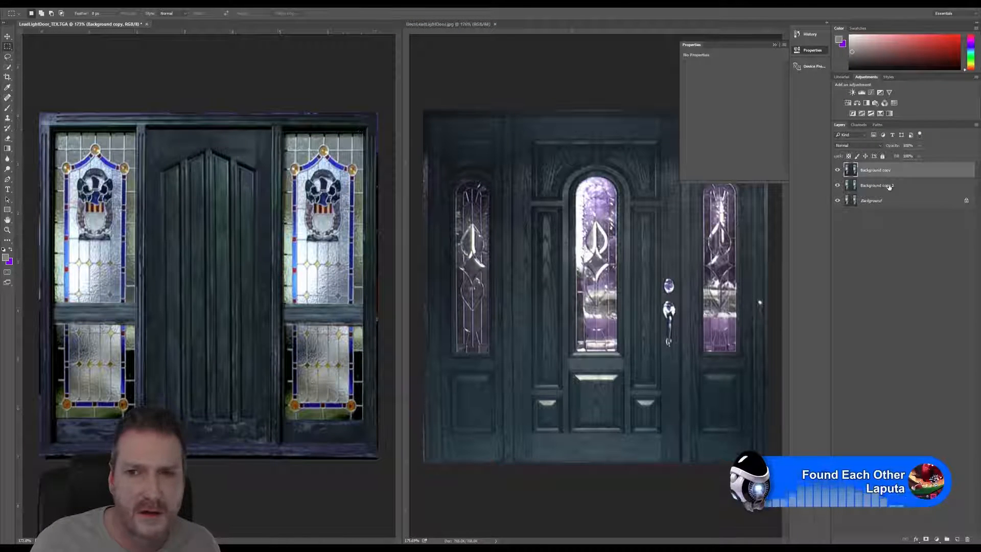
right_click(870, 174)
click(897, 210)
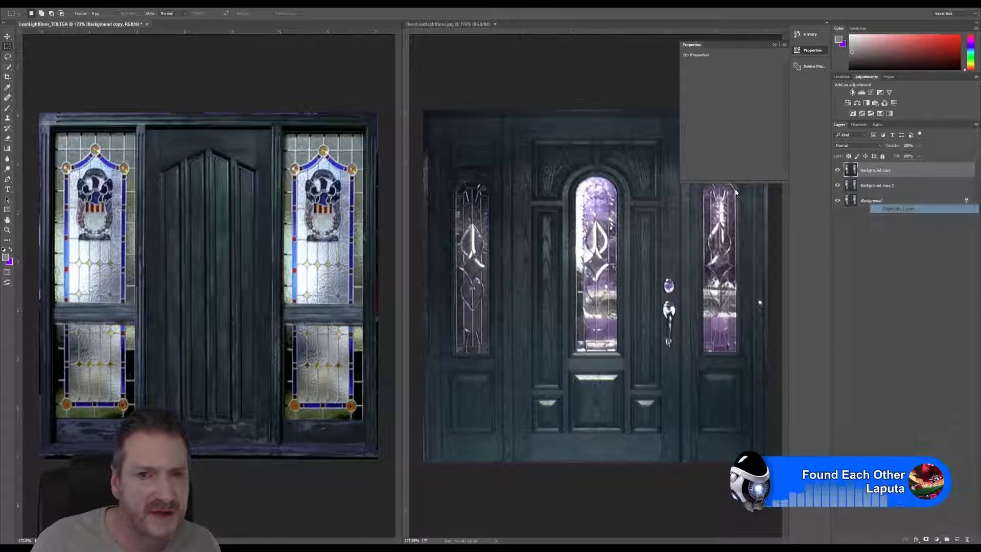
key(Return)
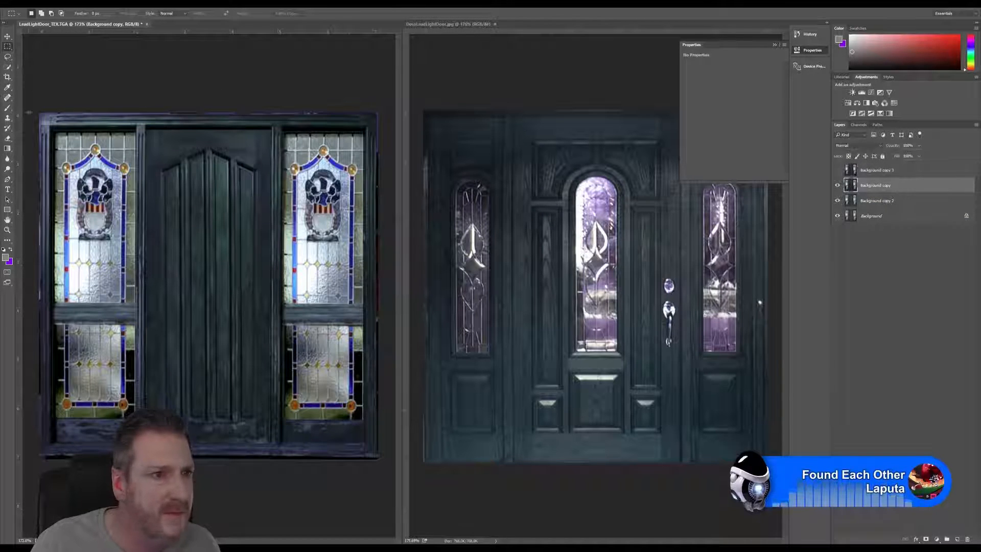
Step: Activate the Eraser tool for the recolored Background copy layer
click(8, 139)
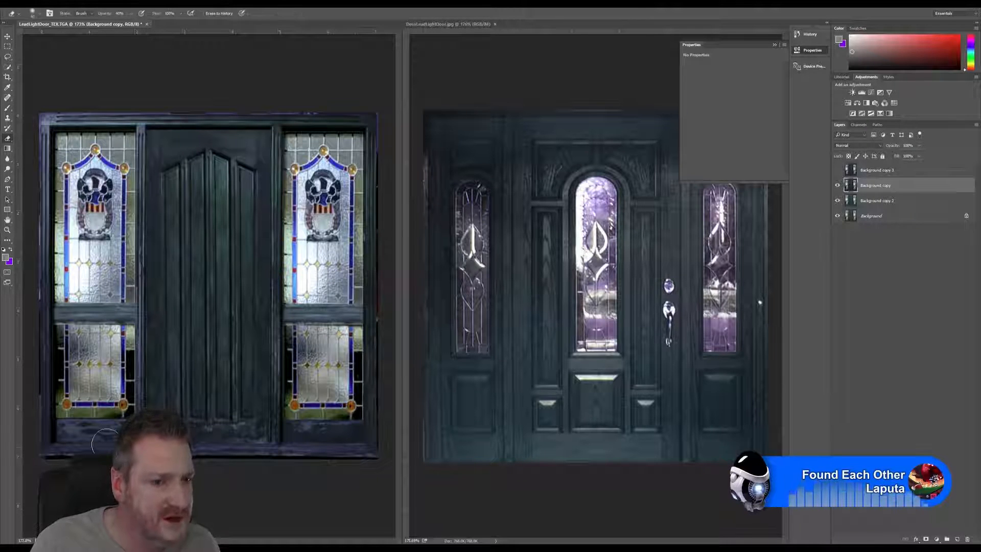
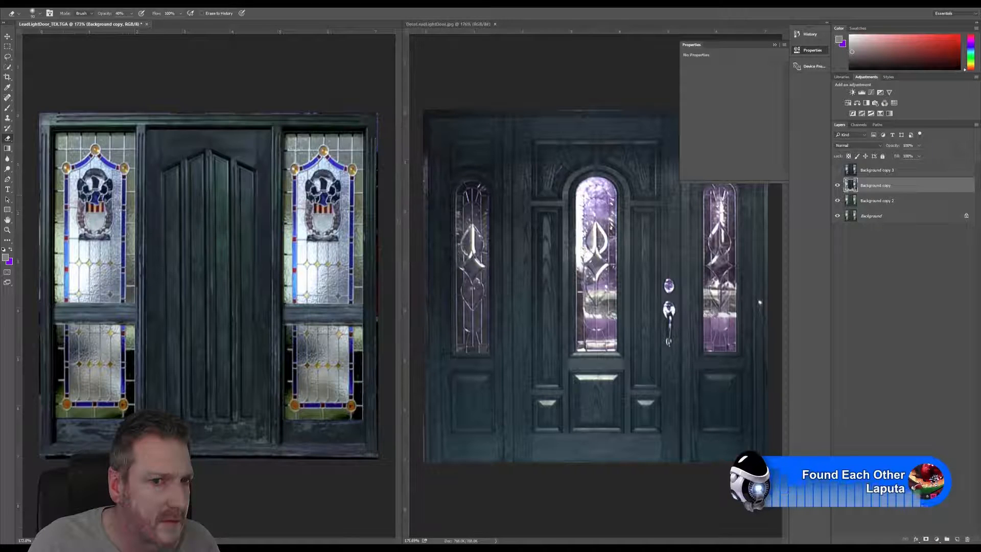
Step: Compare the door texture with the DecoLeadLightDoor.jpg reference, toggling the visibility of the Background copy layer
click(448, 24)
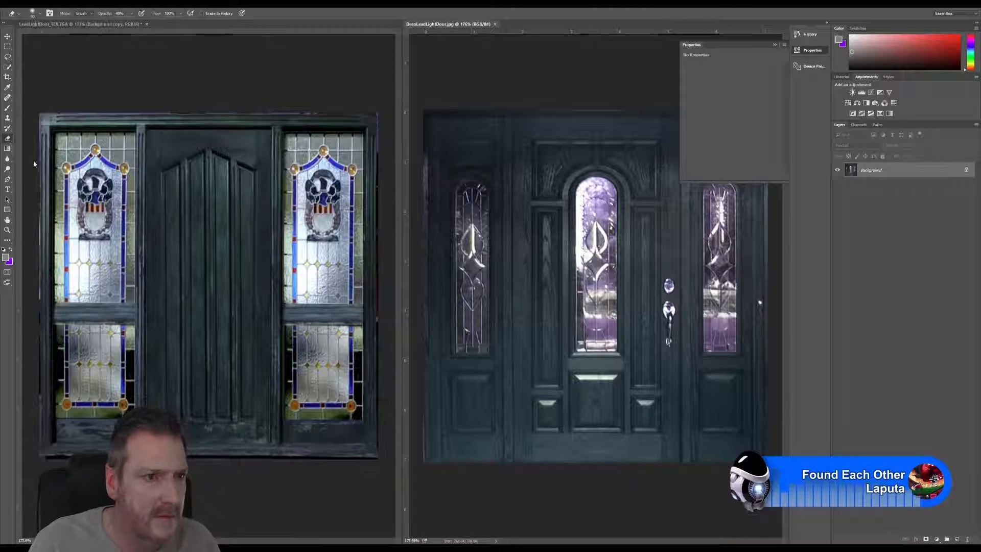
click(265, 99)
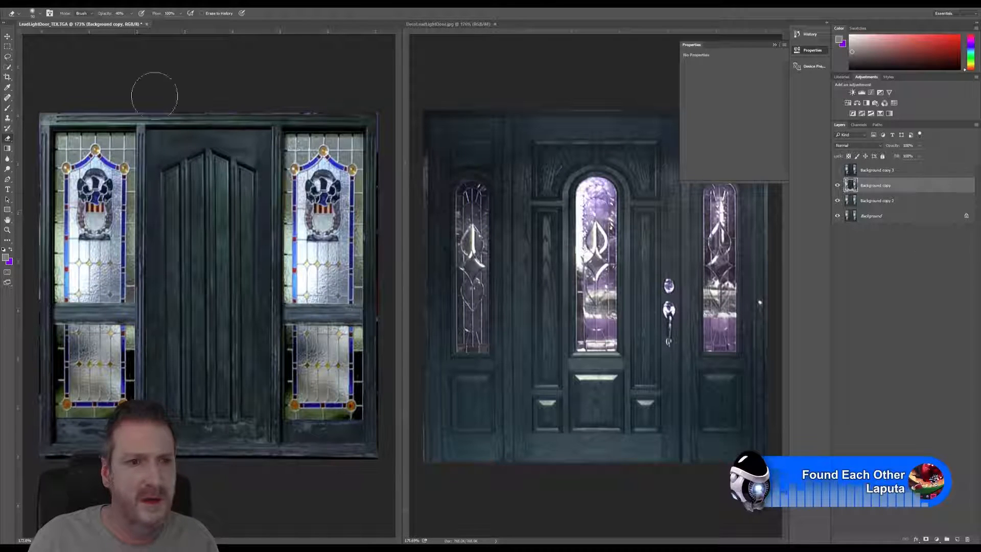
key(v)
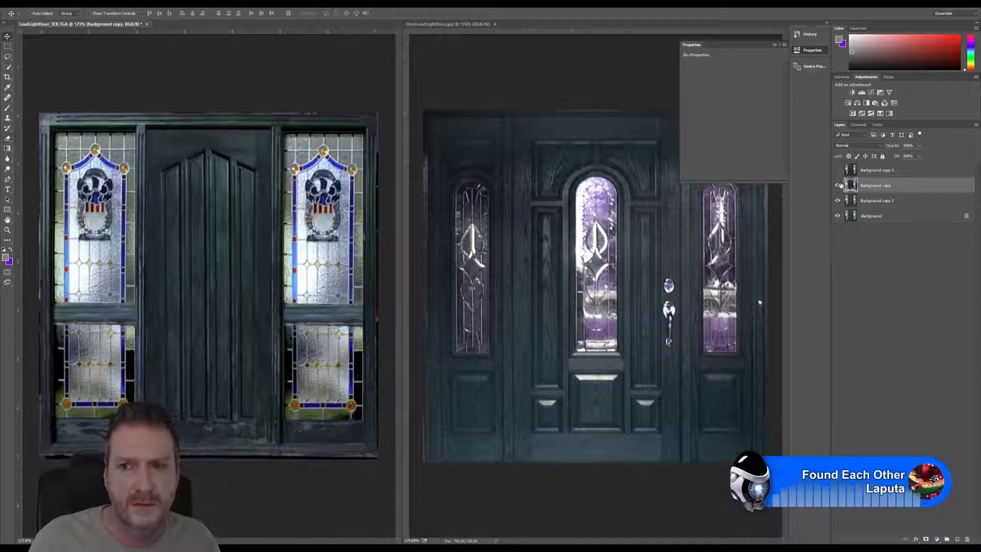
click(837, 170)
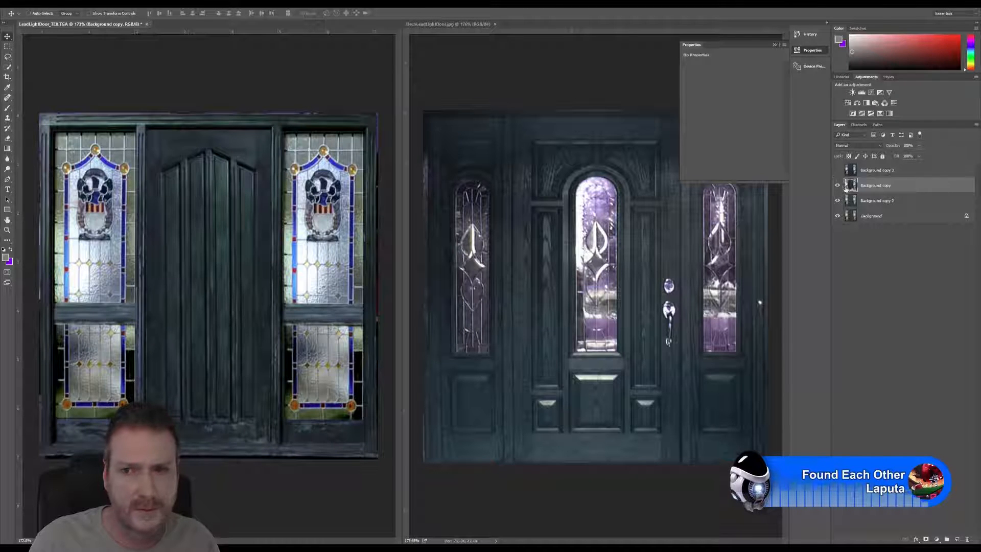
click(837, 186)
click(837, 185)
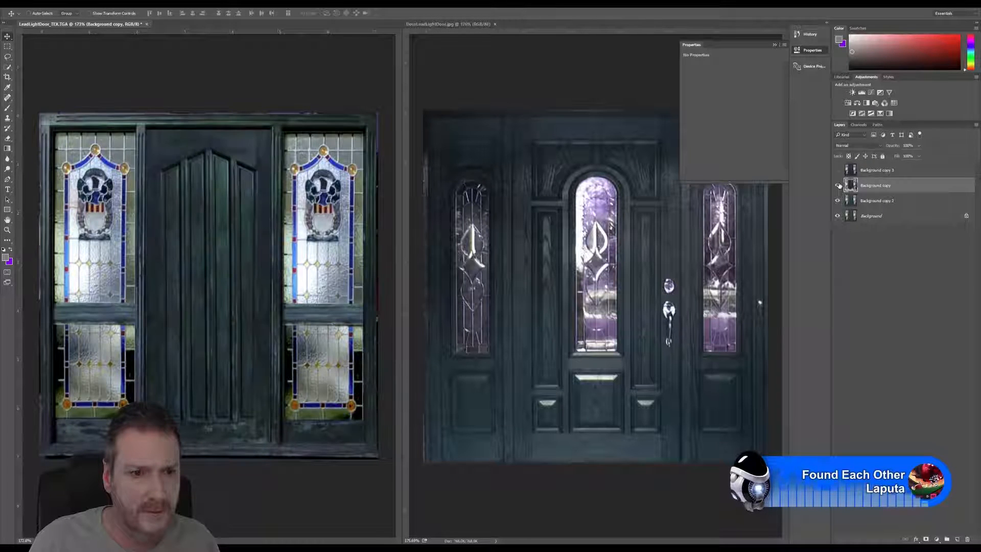
click(838, 186)
click(838, 185)
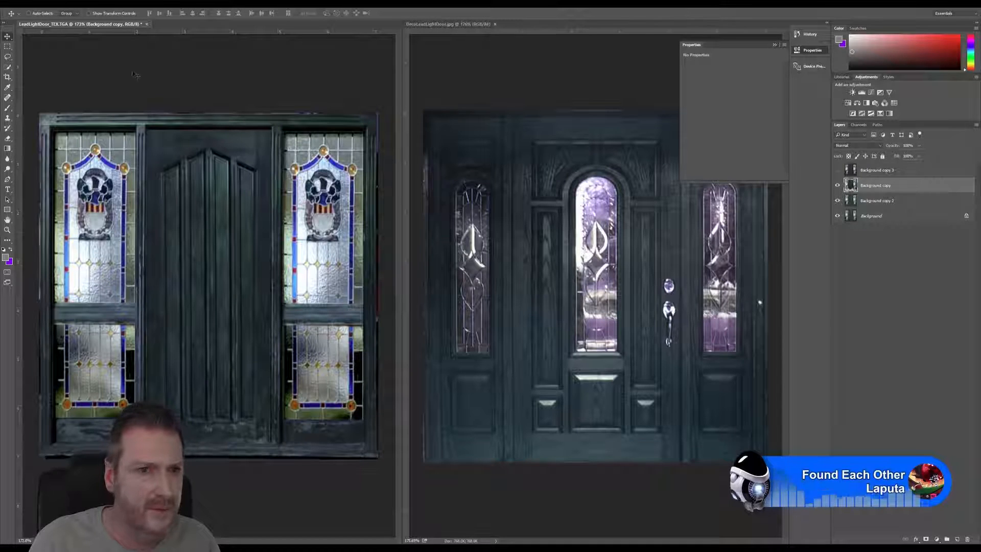
Step: Start saving the layered texture under a new name and browse to Work (E:) > Models PortFolio > ArtDeco Redbrick
click(19, 5)
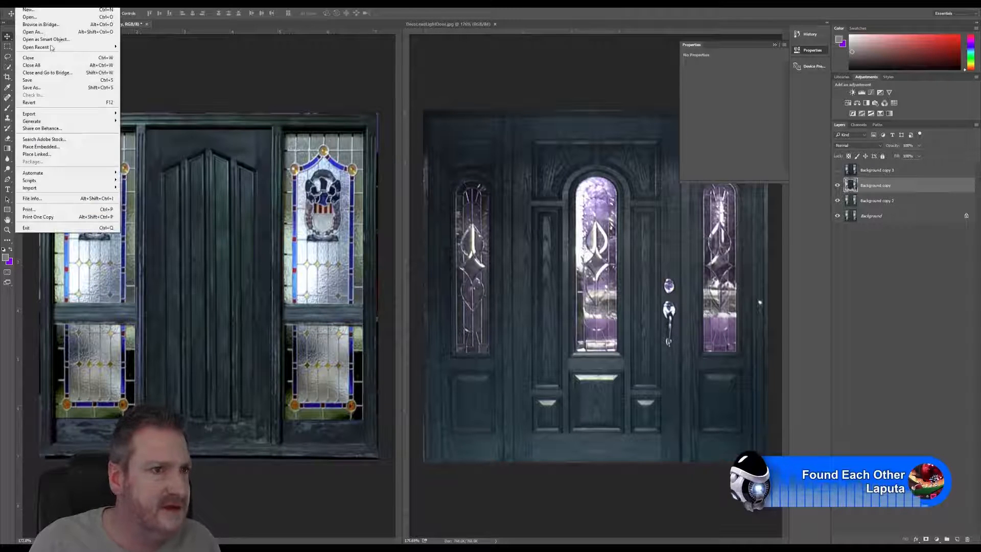
click(50, 88)
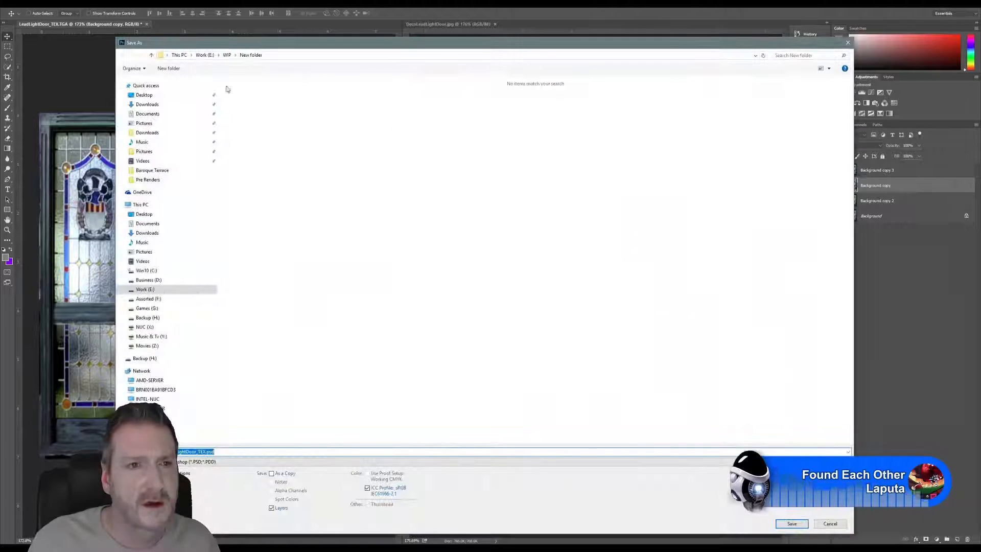
click(204, 55)
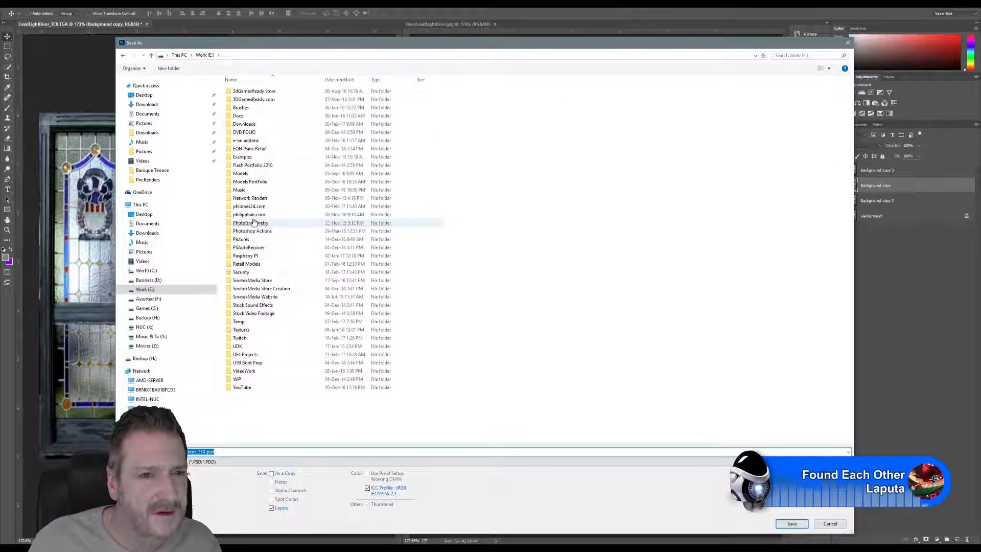
click(251, 184)
double_click(415, 186)
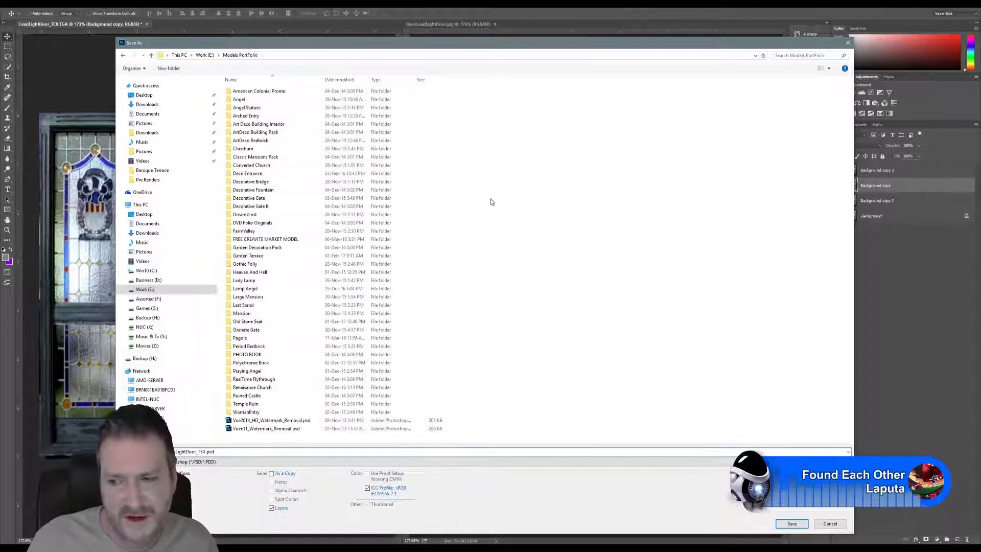
double_click(255, 142)
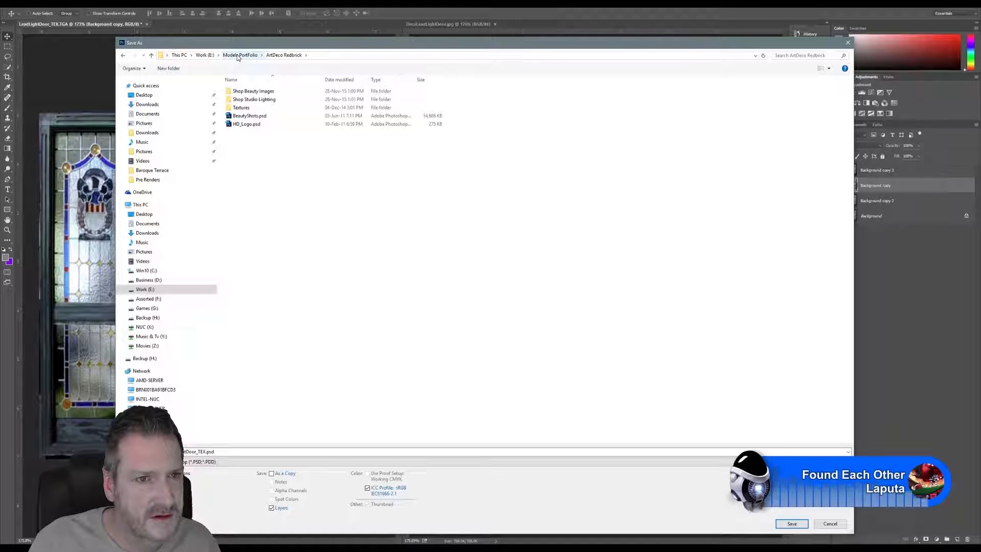
click(204, 55)
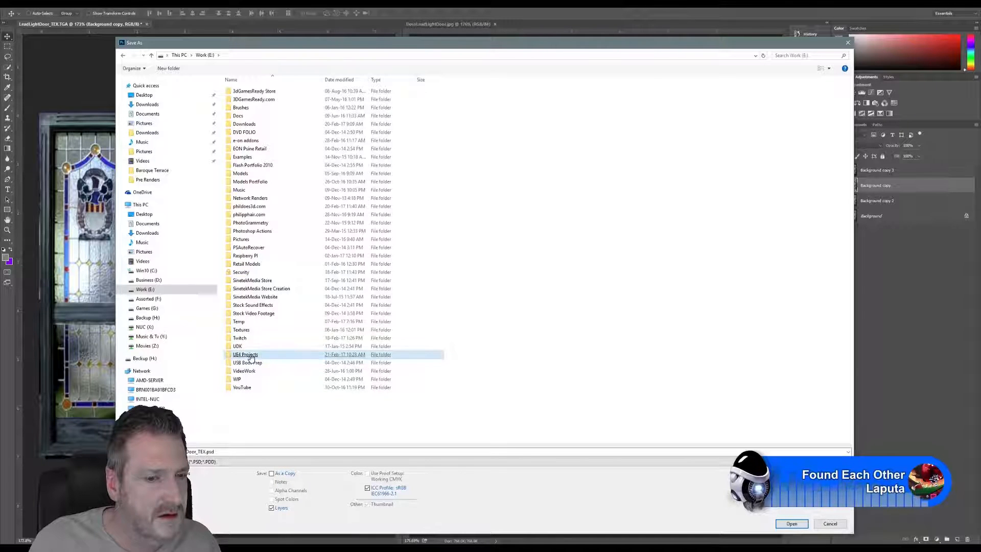
double_click(245, 354)
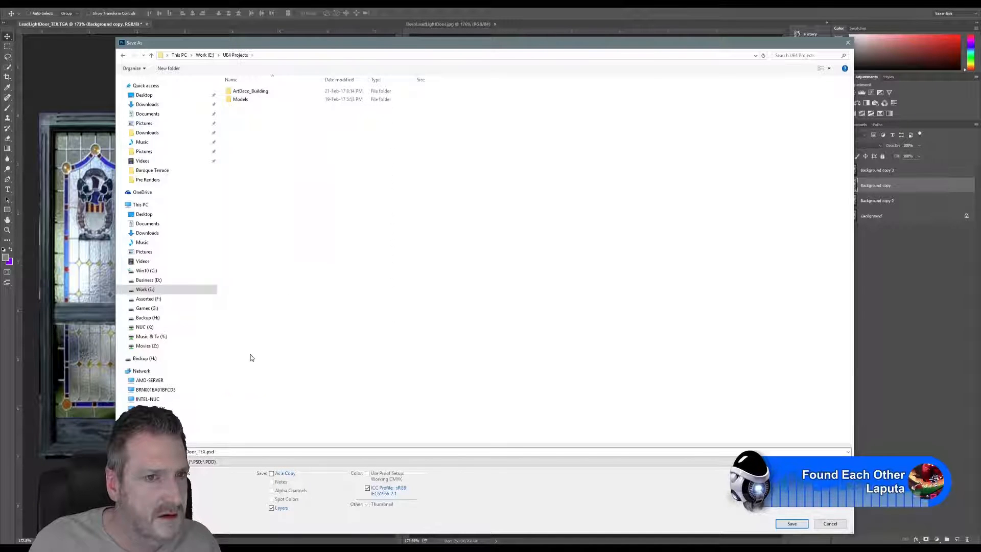
click(266, 94)
double_click(266, 94)
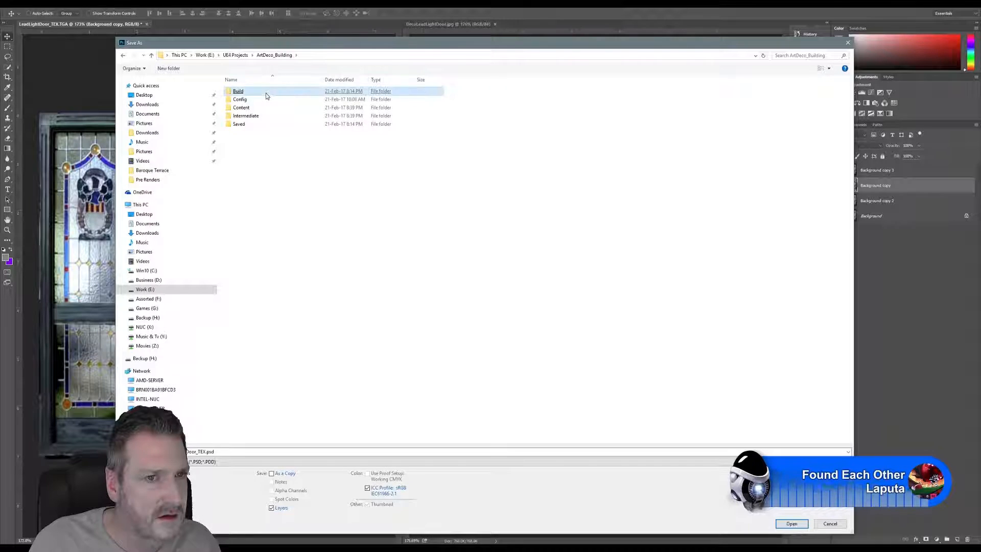
click(205, 55)
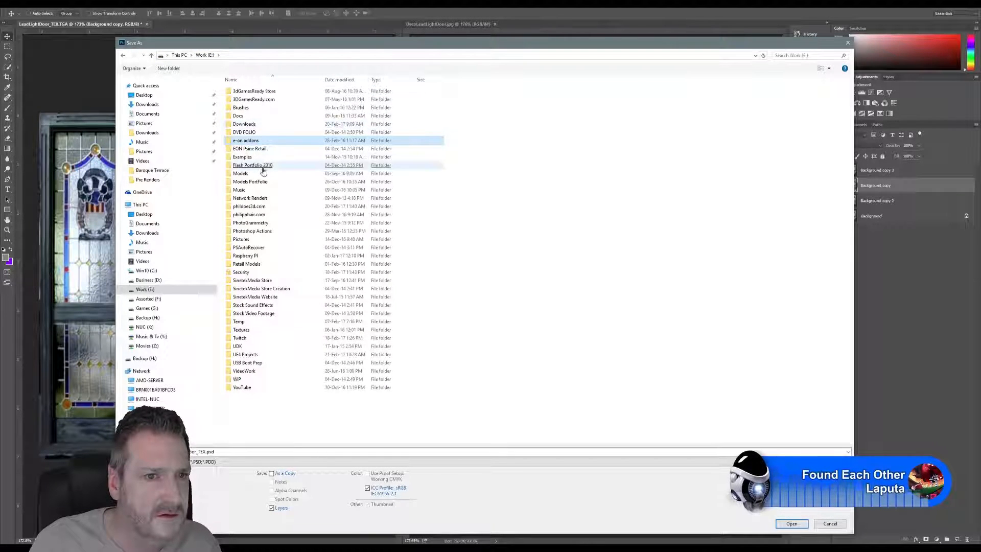
click(259, 185)
double_click(260, 185)
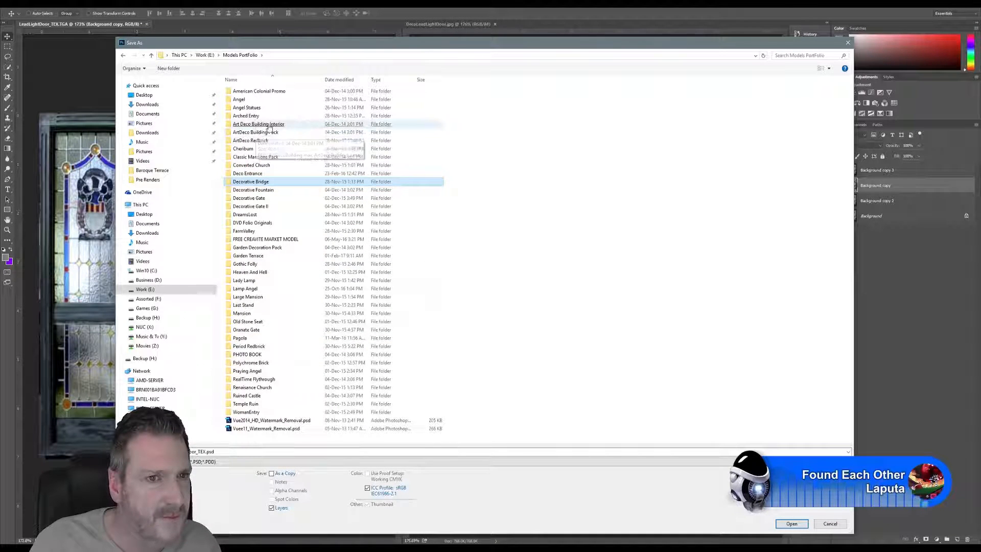
double_click(256, 141)
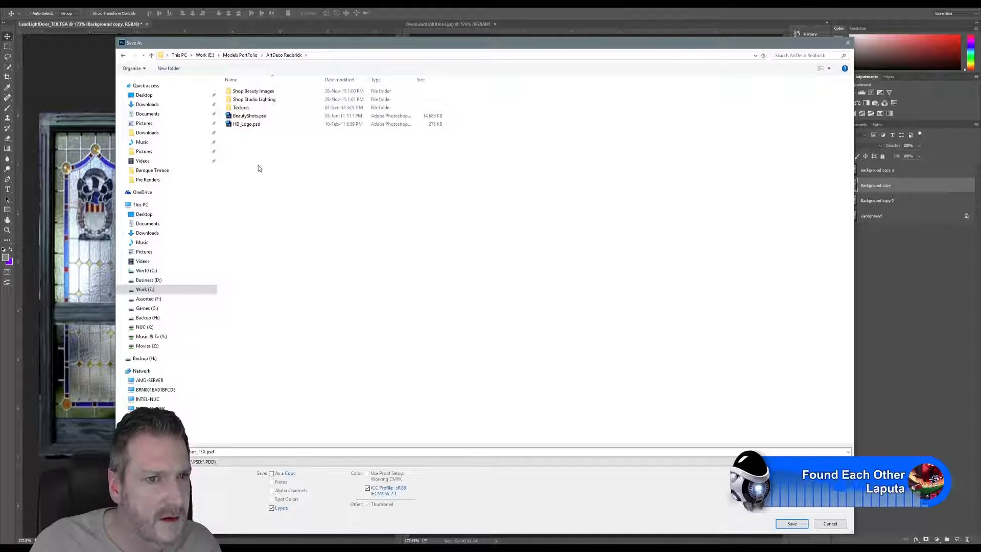
Step: Name the Photoshop file LeadLightDoor_Corrected and save it in the ArtDeco Redbrick folder, accepting the format options
double_click(213, 452)
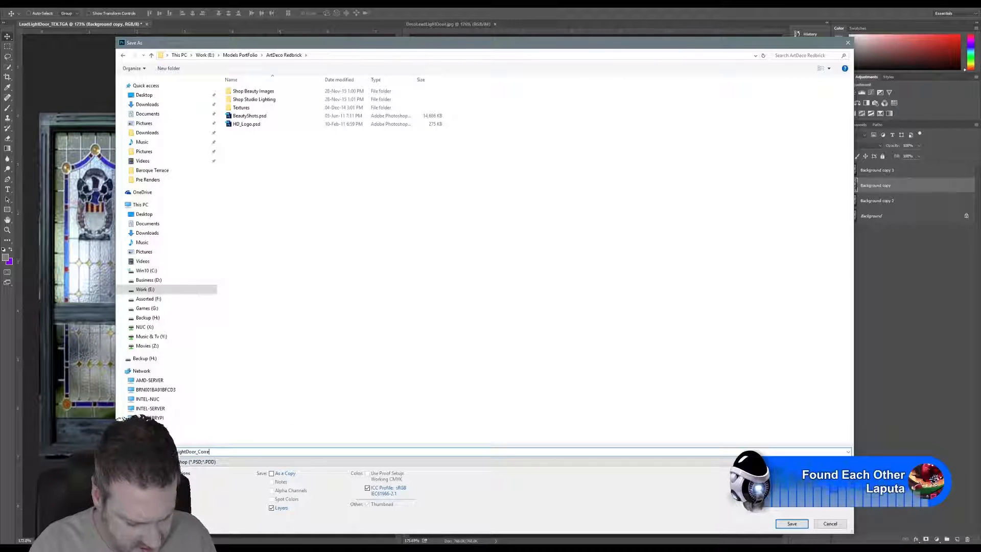
key(Return)
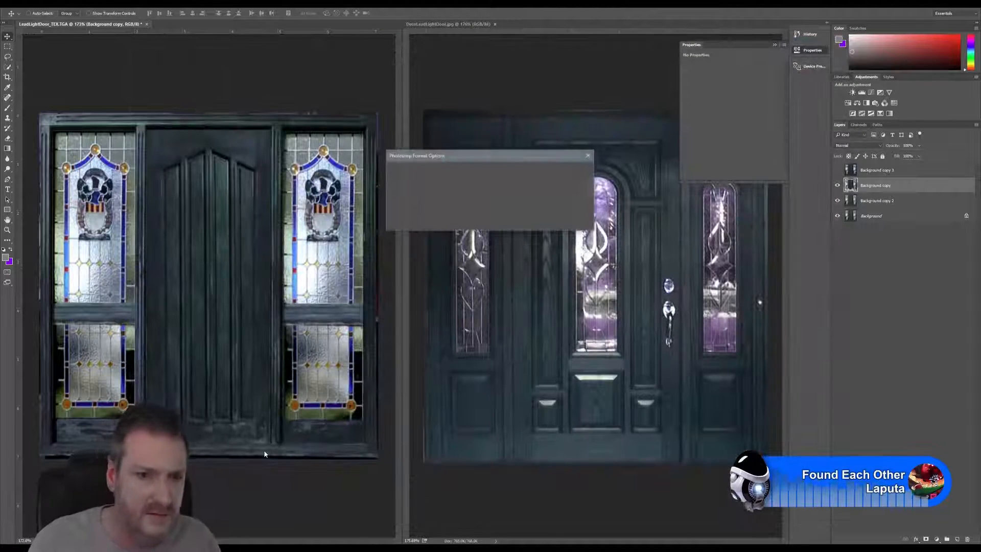
click(577, 171)
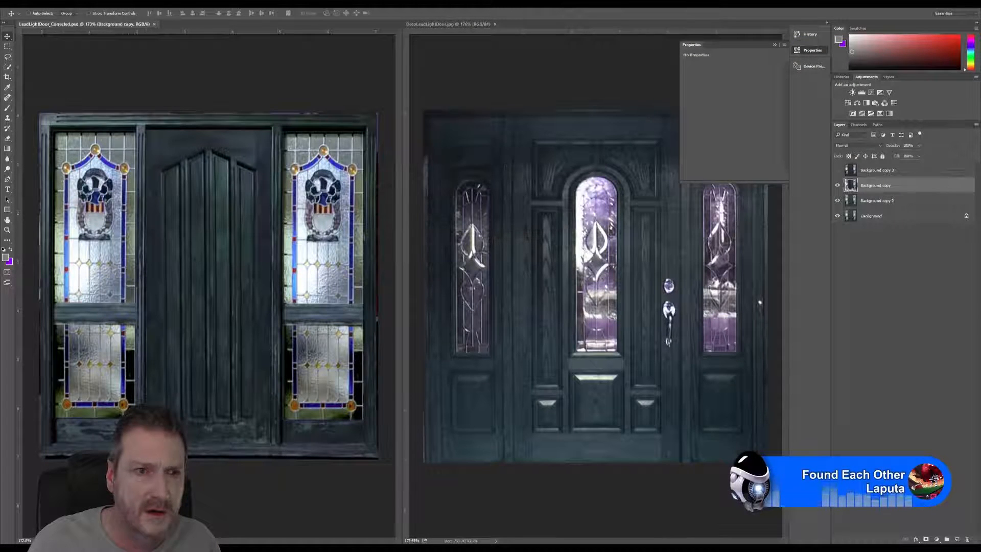
Step: Save a JPEG version as LeadLightDoor_Corrected.jpg in the same folder with Maximum quality 12 and Baseline ("Standard") format
click(18, 7)
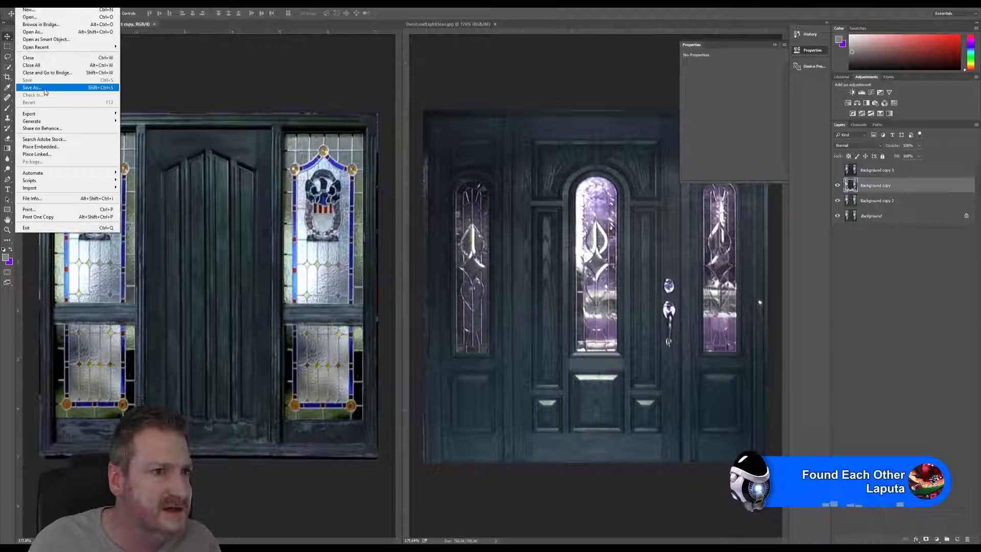
click(52, 88)
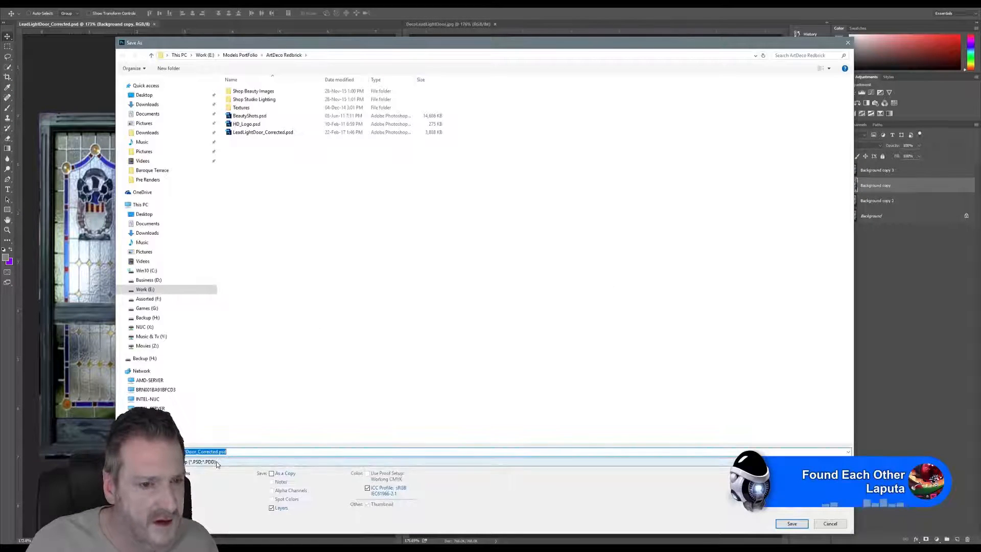
click(216, 462)
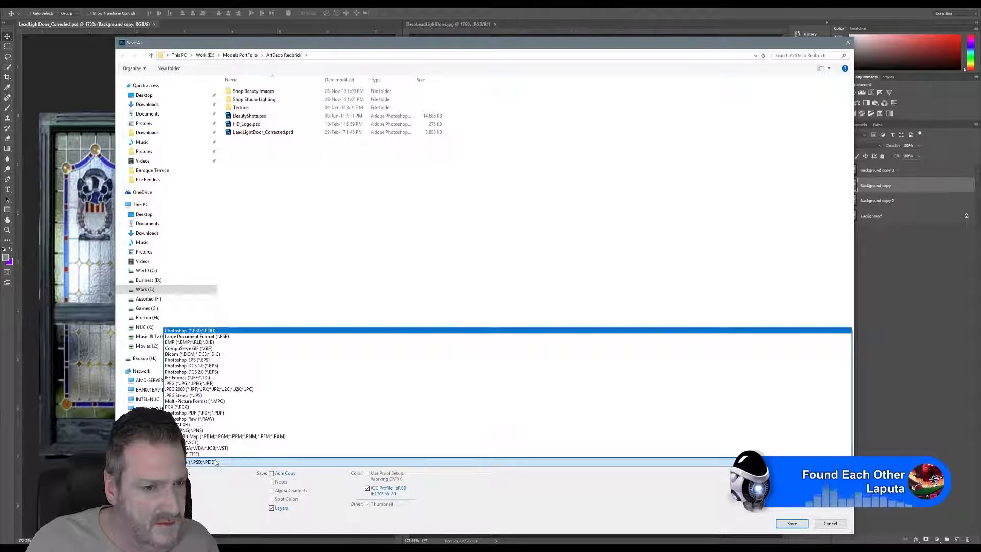
click(199, 384)
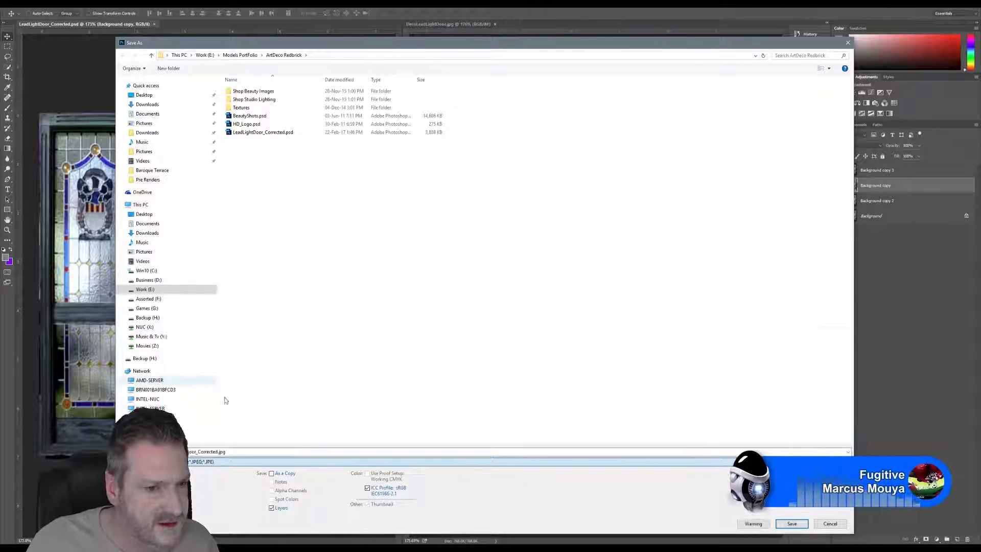
click(796, 524)
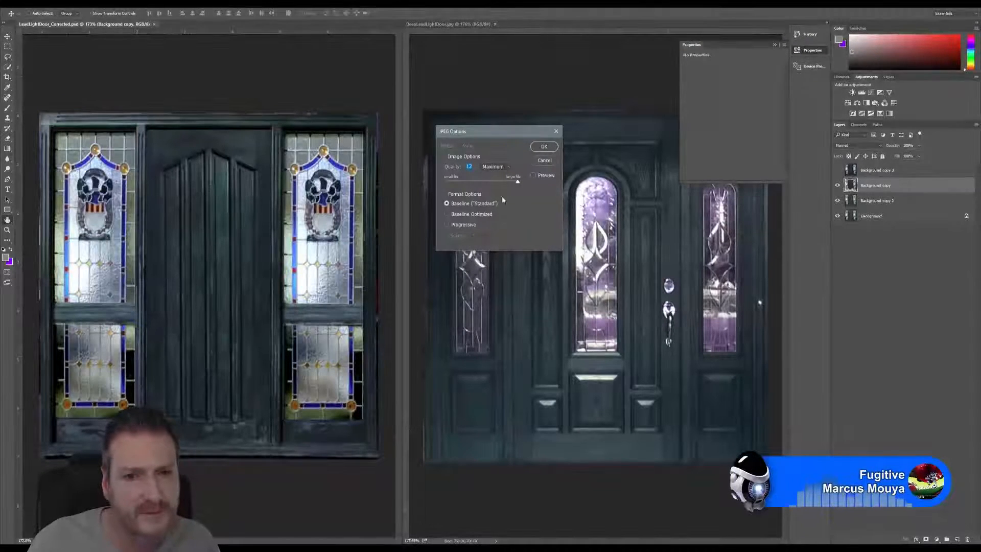
click(545, 147)
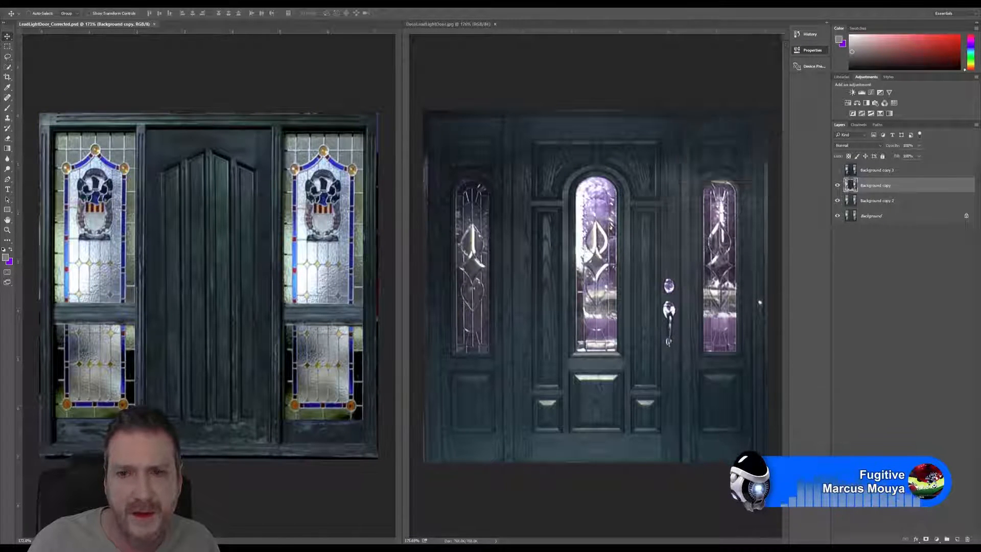
Step: Switch to 3ds Max and open the bitmap file selection for the LeadLightDoor_TEX.TGA map, Map #92
key(super+d)
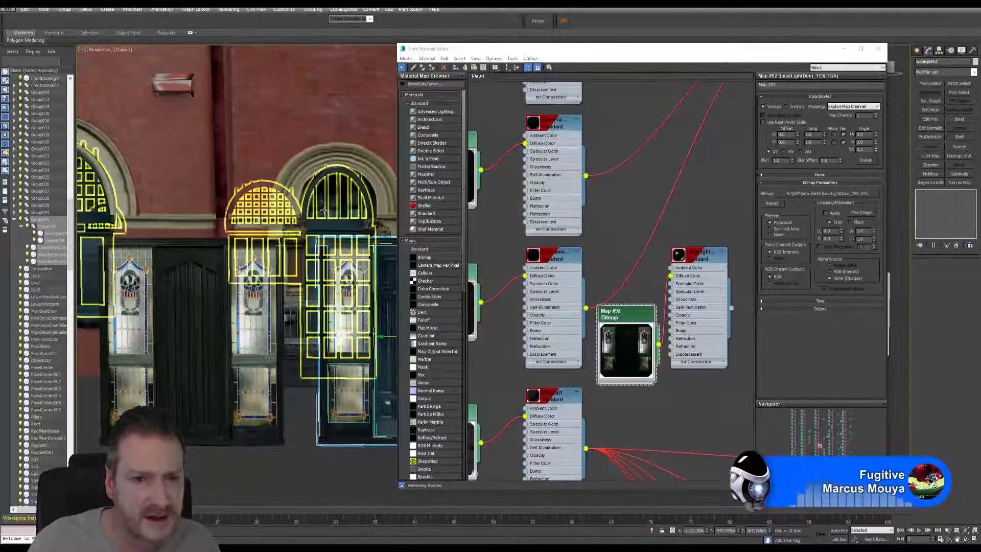
click(636, 315)
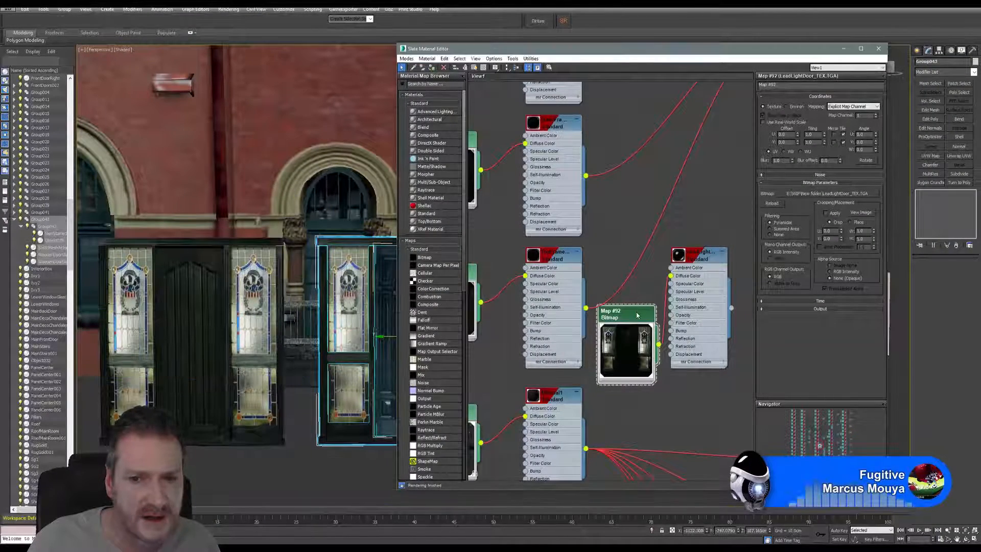
click(822, 194)
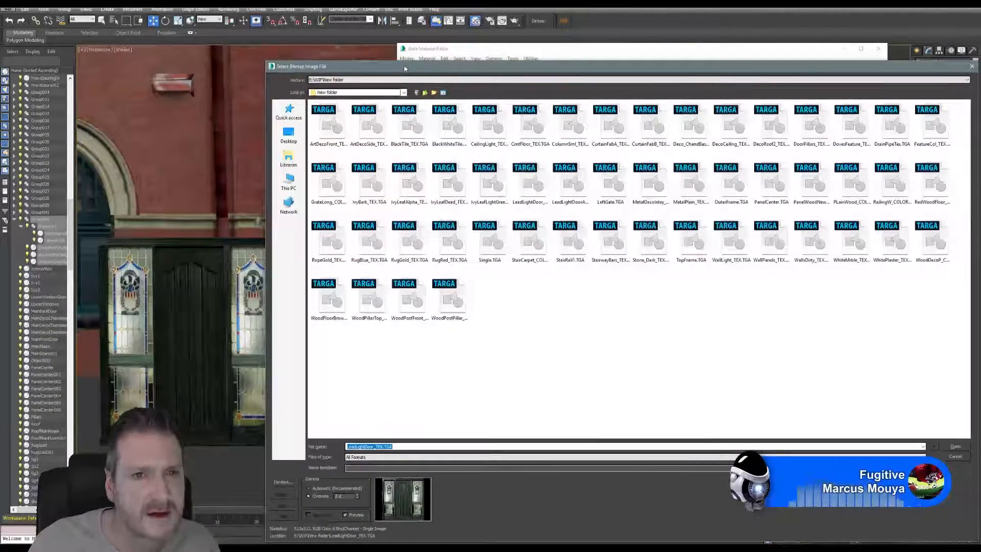
drag(405, 68, 271, 43)
Step: Load LeadLightDoor_Corrected.jpg from Work (E:) > Models PortFolio > ArtDeco Redbrick into Map #92 and close the material editor
click(153, 157)
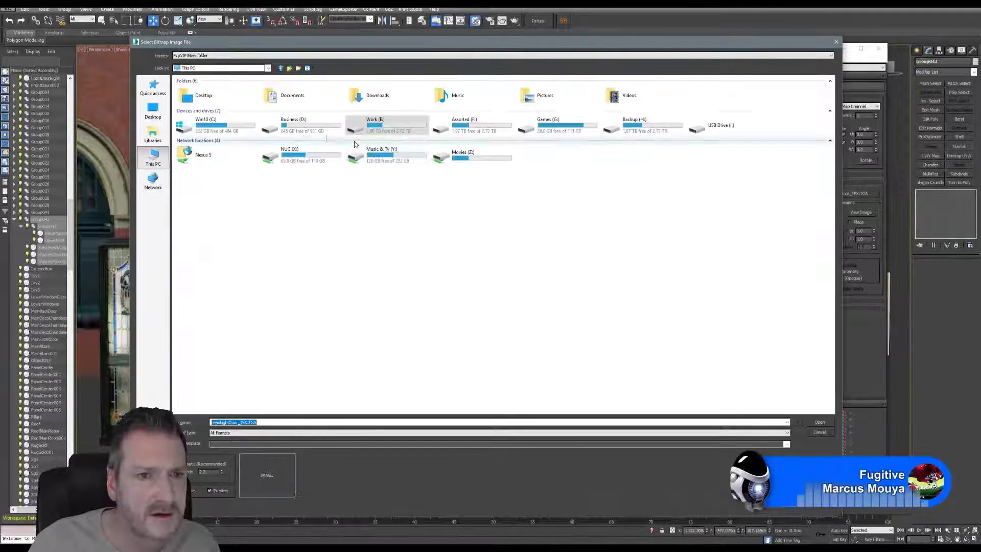
click(384, 129)
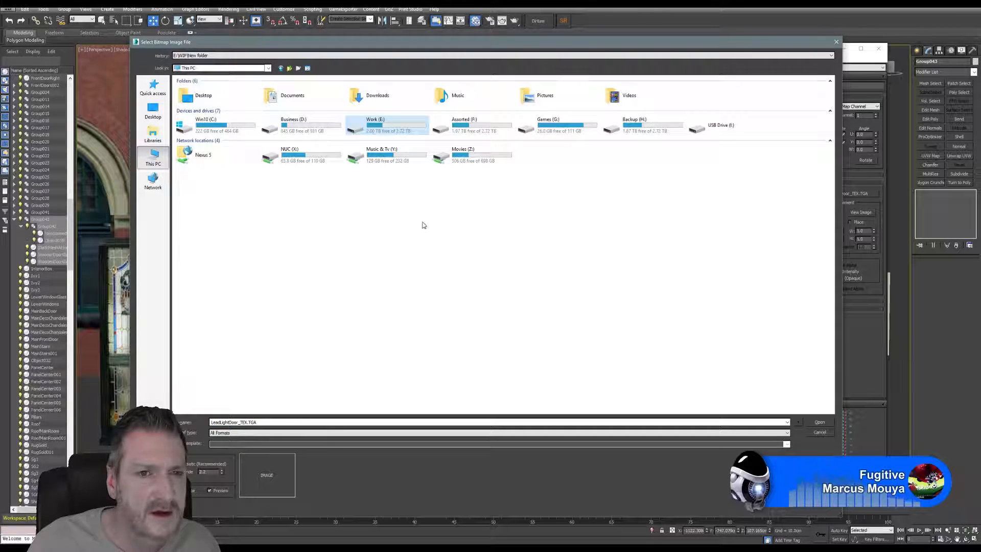
key(Return)
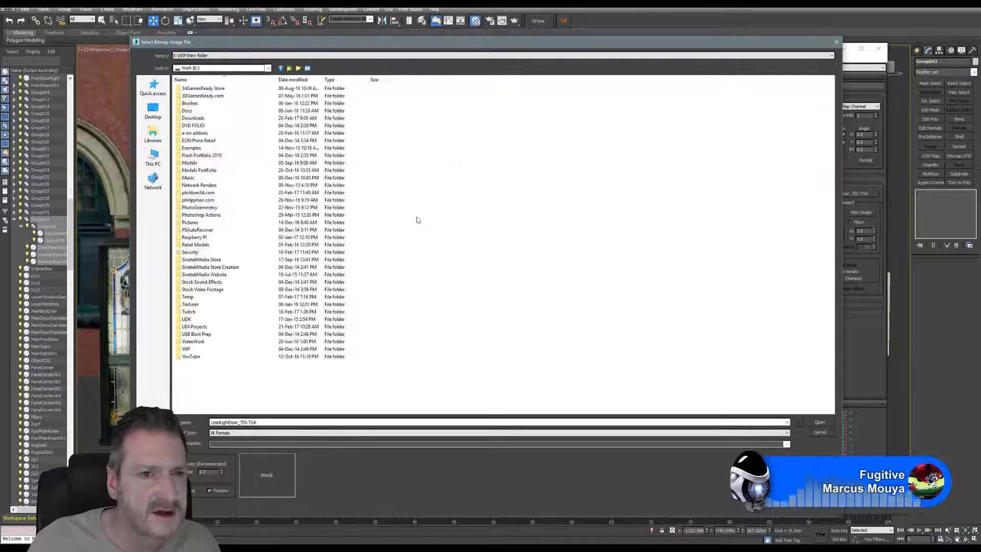
click(200, 171)
key(Return)
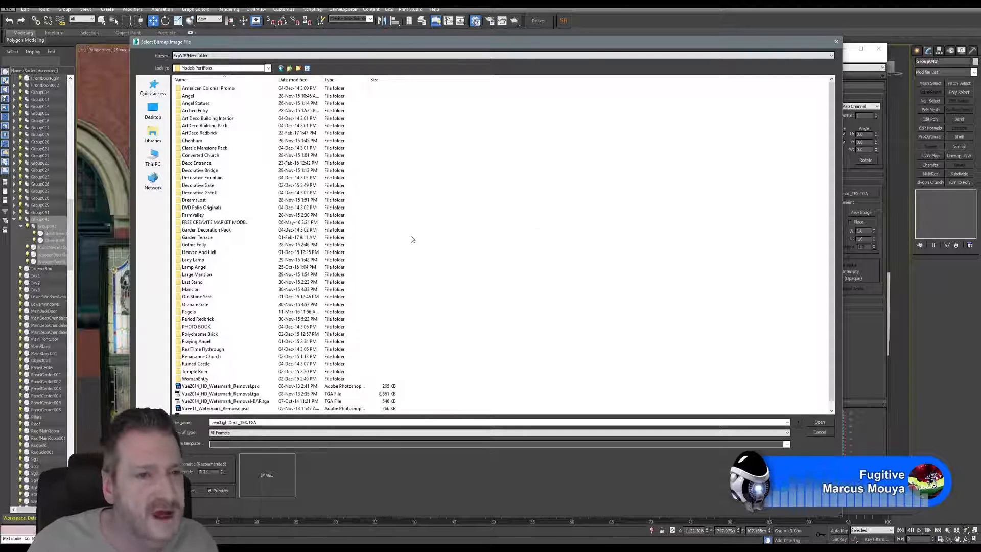
click(206, 134)
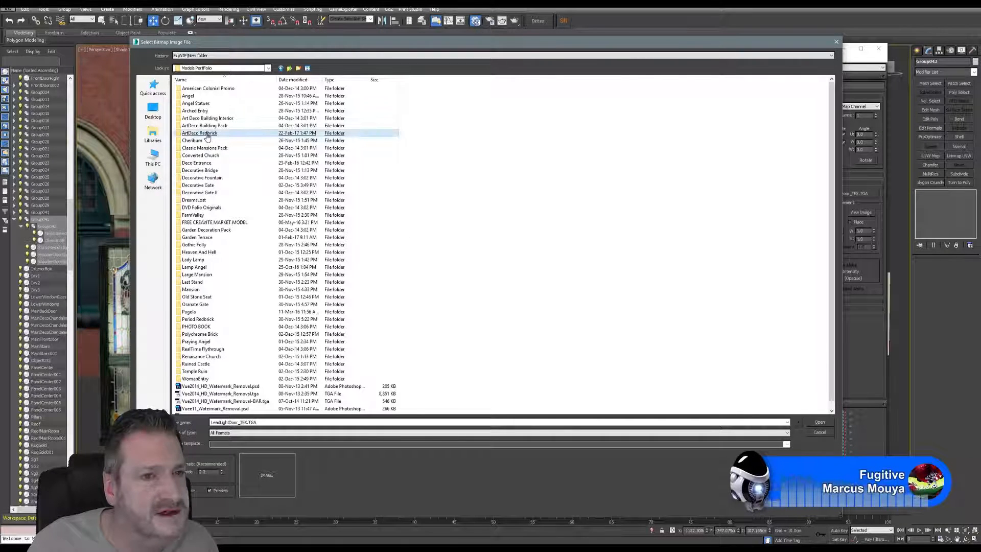
key(Return)
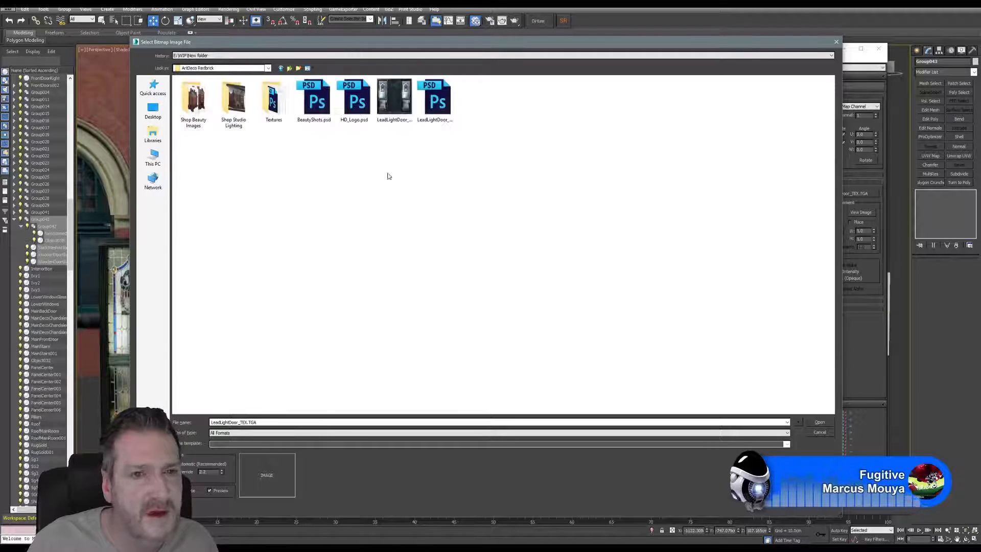
click(393, 98)
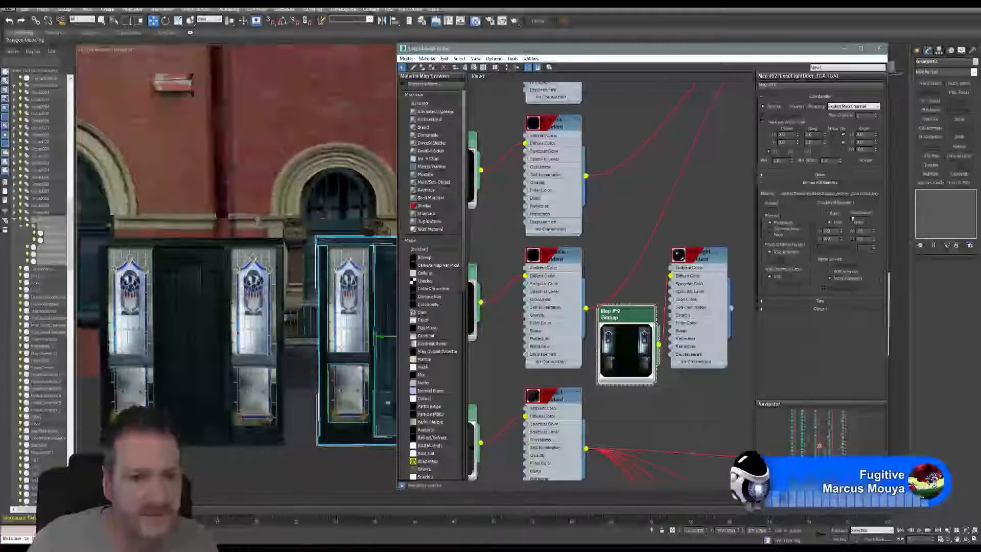
click(878, 48)
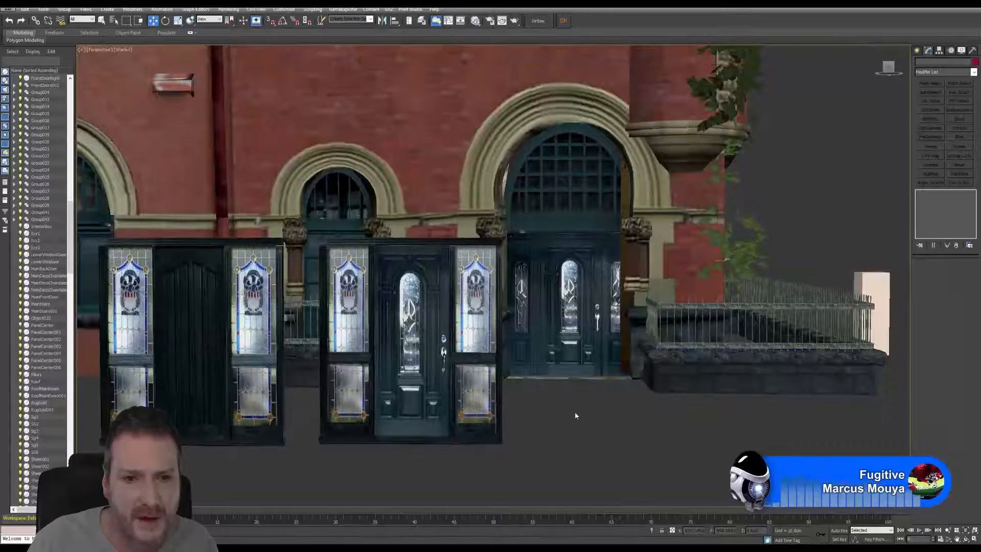
Step: Compare the doors in the viewport, switch to Photoshop, and darken DecoLeadLightDoor.jpg with a Levels midtone value of 0.78
middle_drag(574, 412, 600, 419)
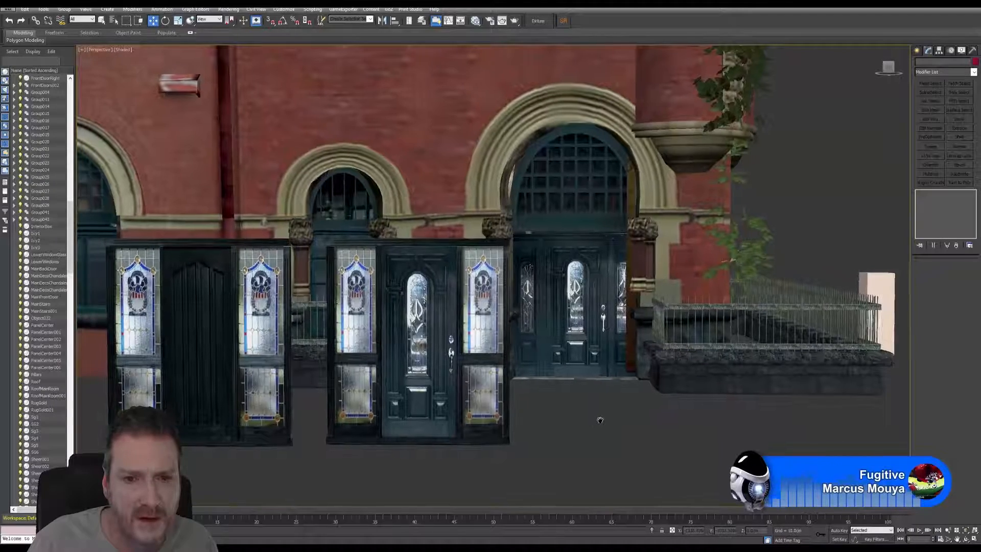
scroll(511, 388, up, 3)
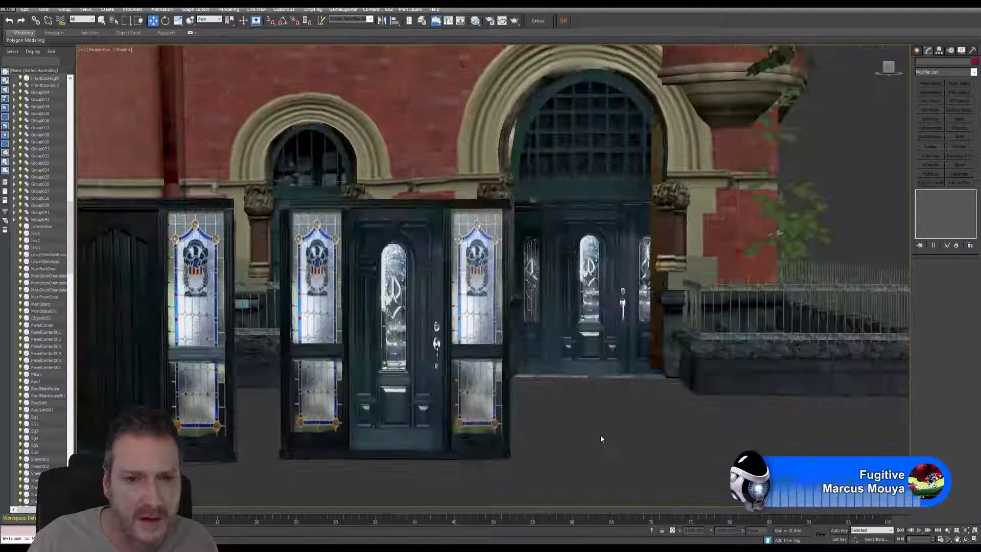
middle_drag(615, 409, 651, 386)
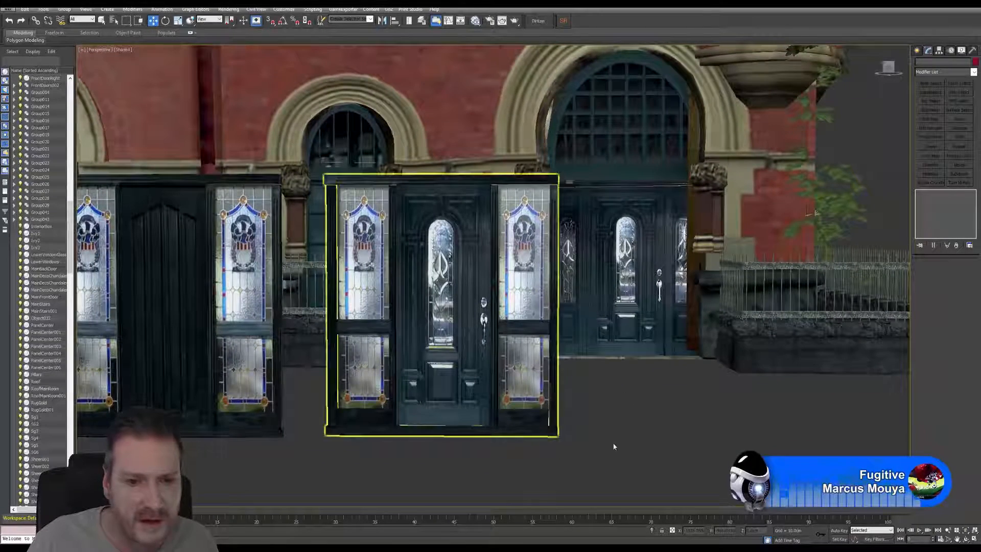
scroll(583, 428, up, 4)
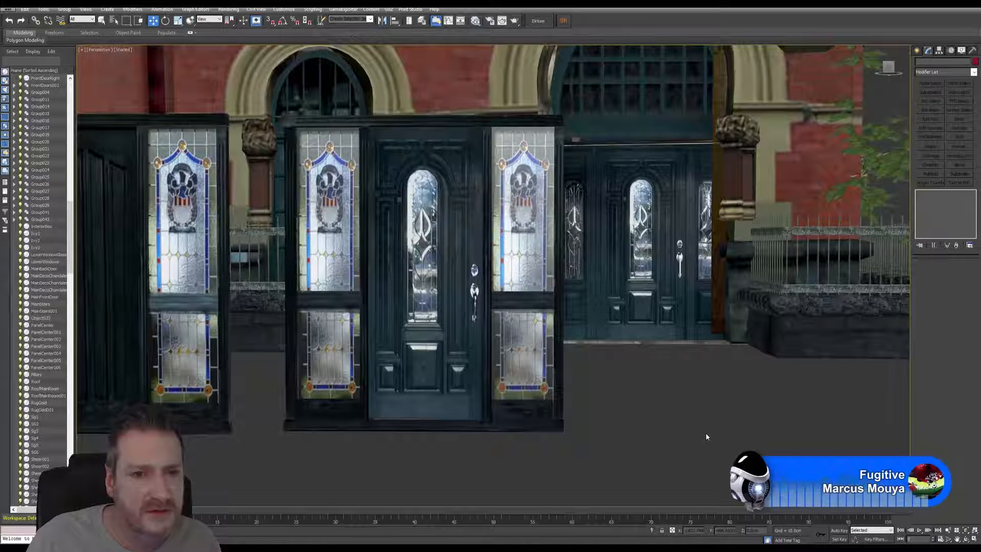
click(935, 7)
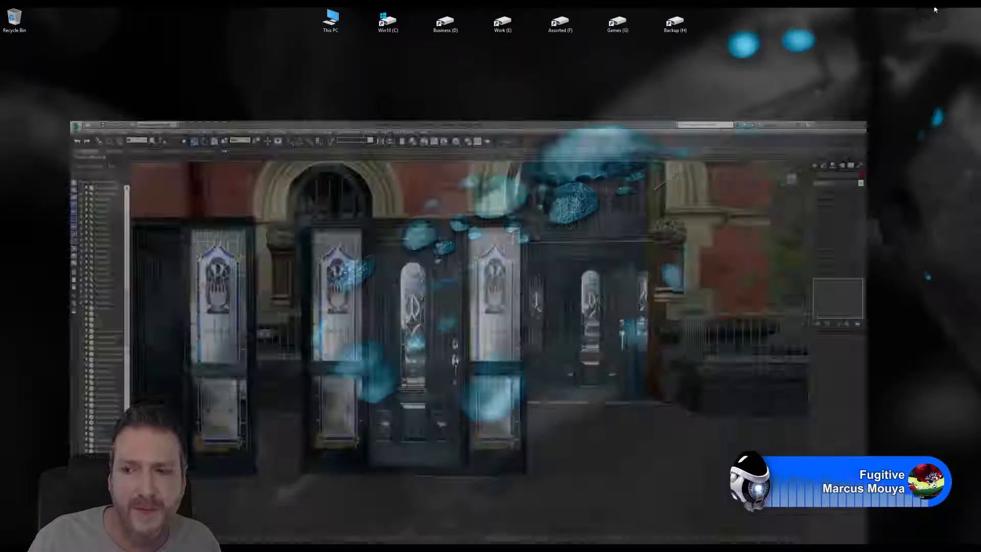
click(424, 548)
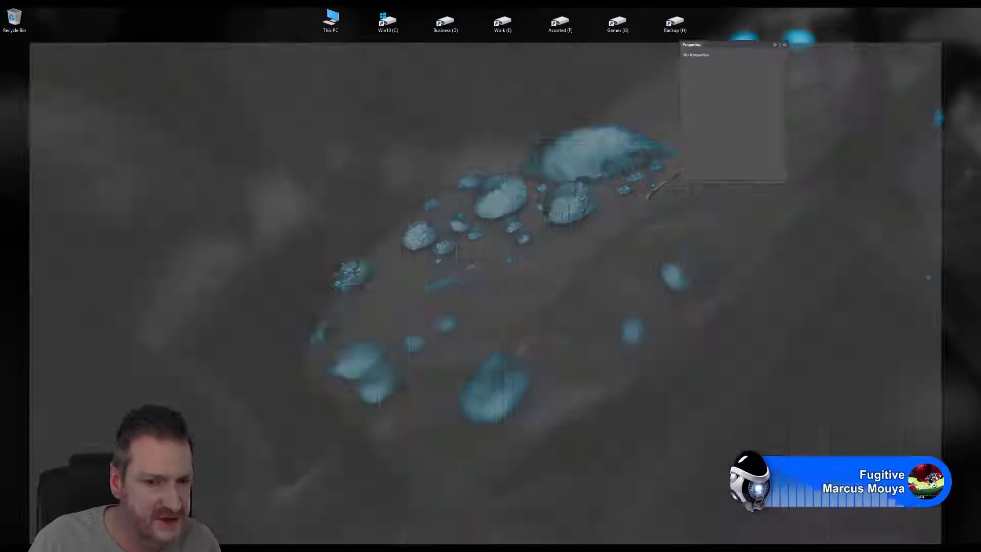
click(566, 63)
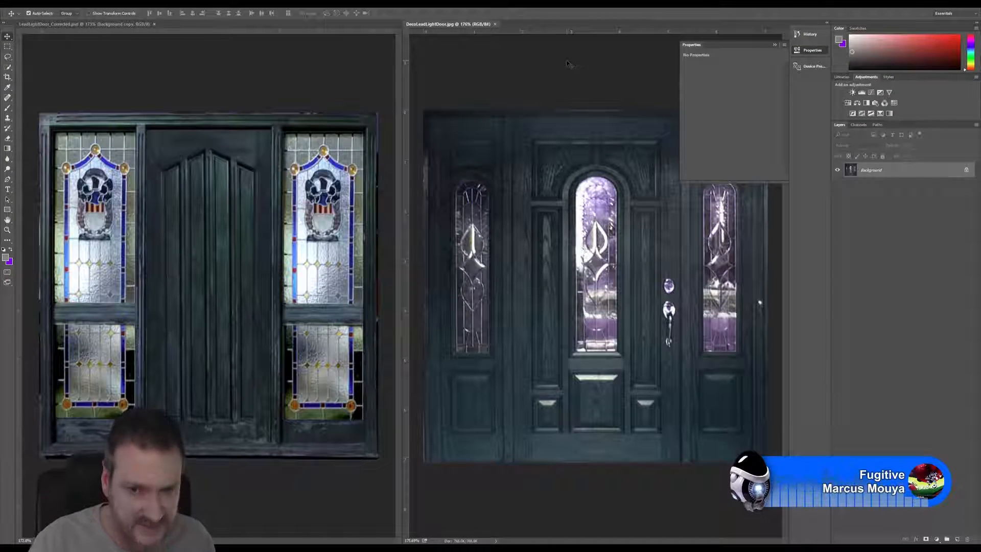
key(ctrl+l)
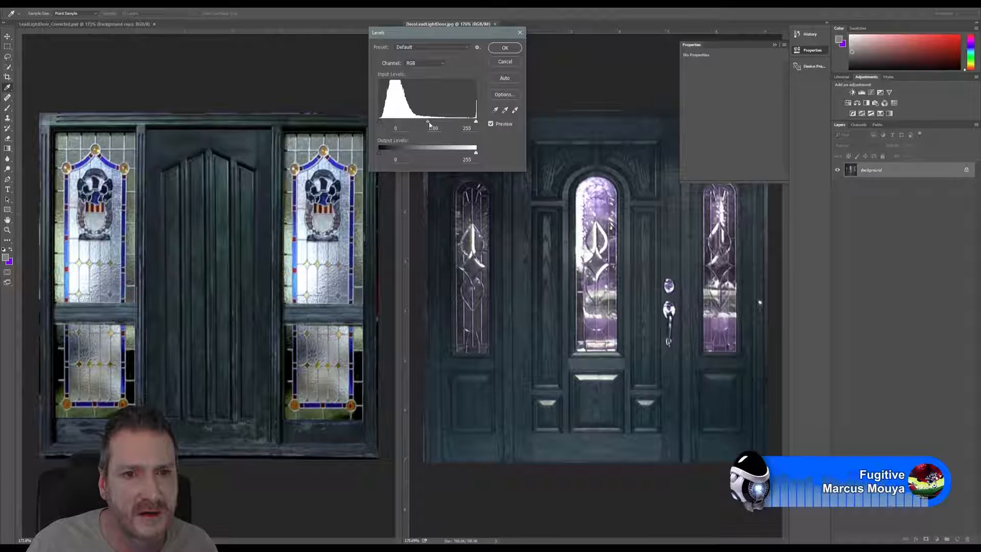
drag(434, 124, 436, 125)
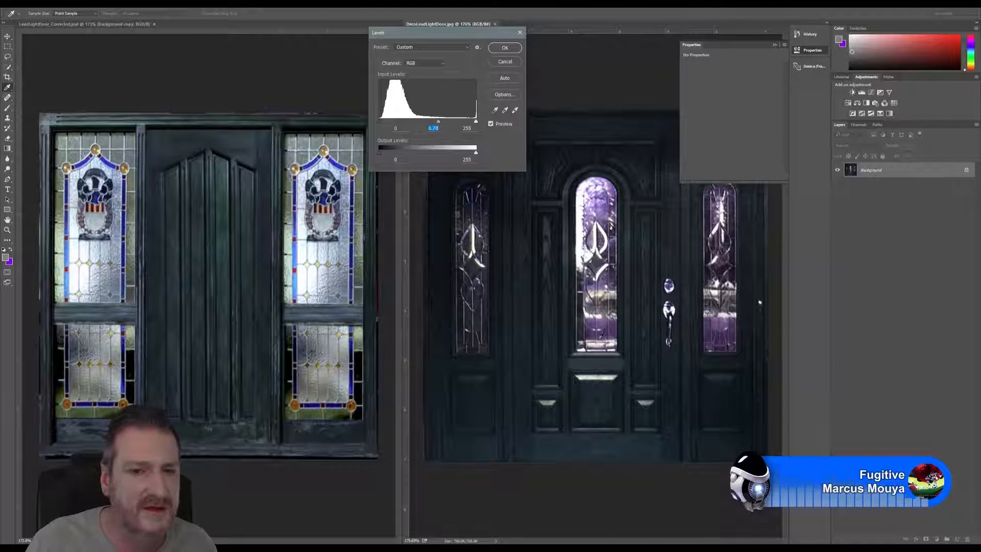
click(504, 48)
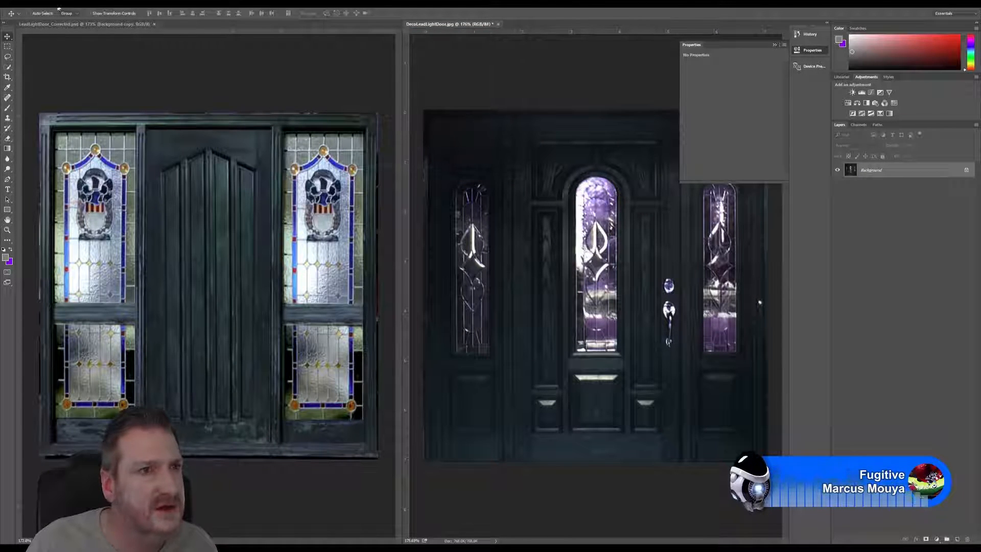
Step: Save the darkened door image as a JPEG named DecoDoor_Corrected in the ArtDeco Redbrick folder, accepting the format options
click(23, 4)
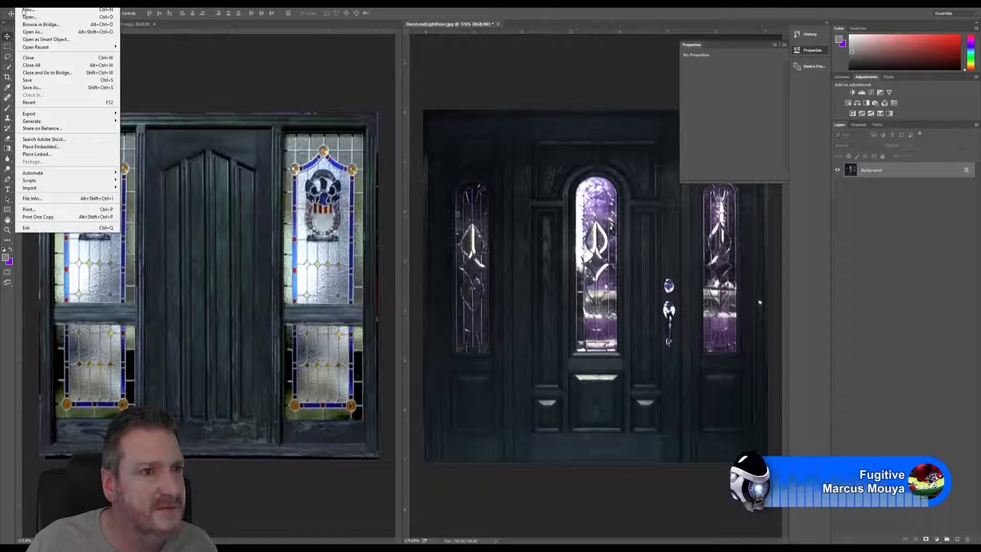
click(38, 88)
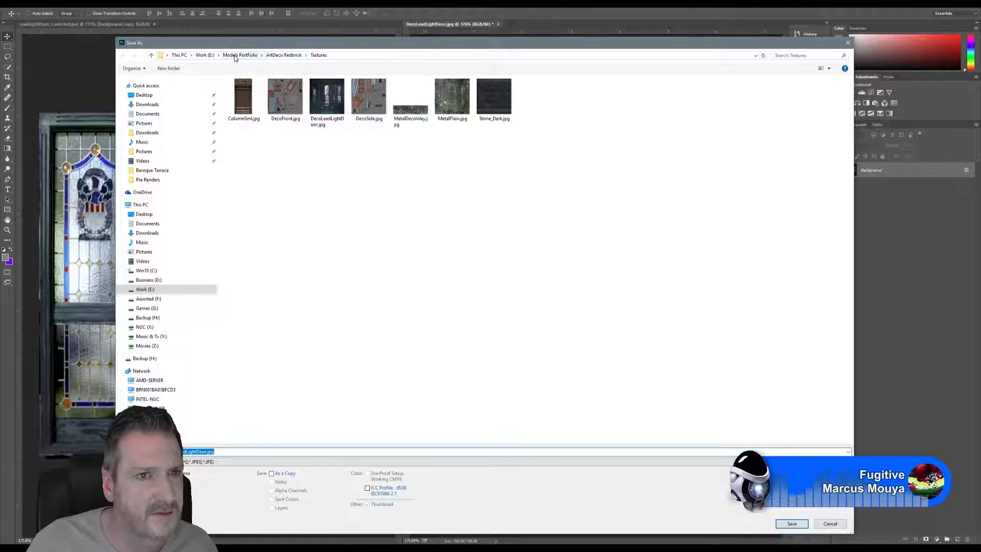
click(299, 56)
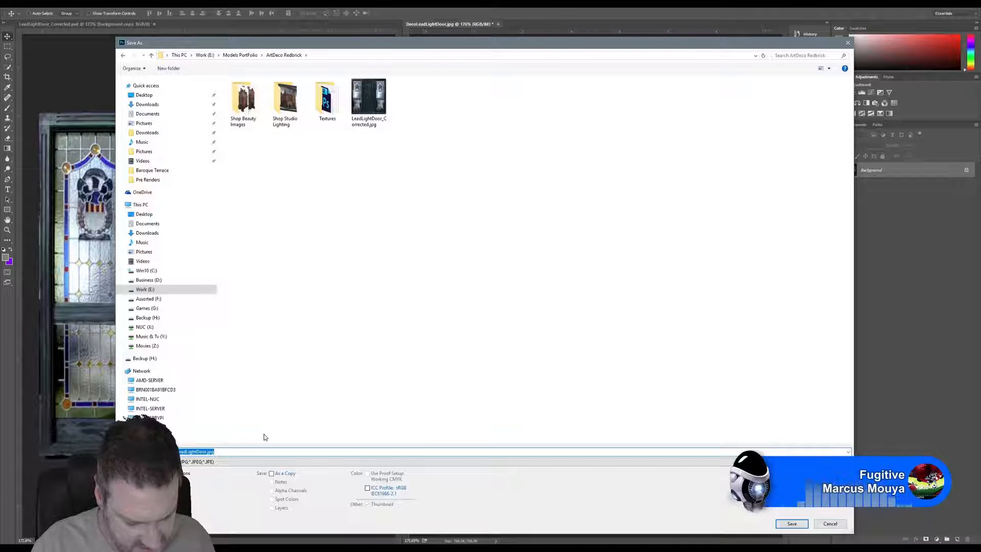
key(BackSpace)
text(DecoDoor)
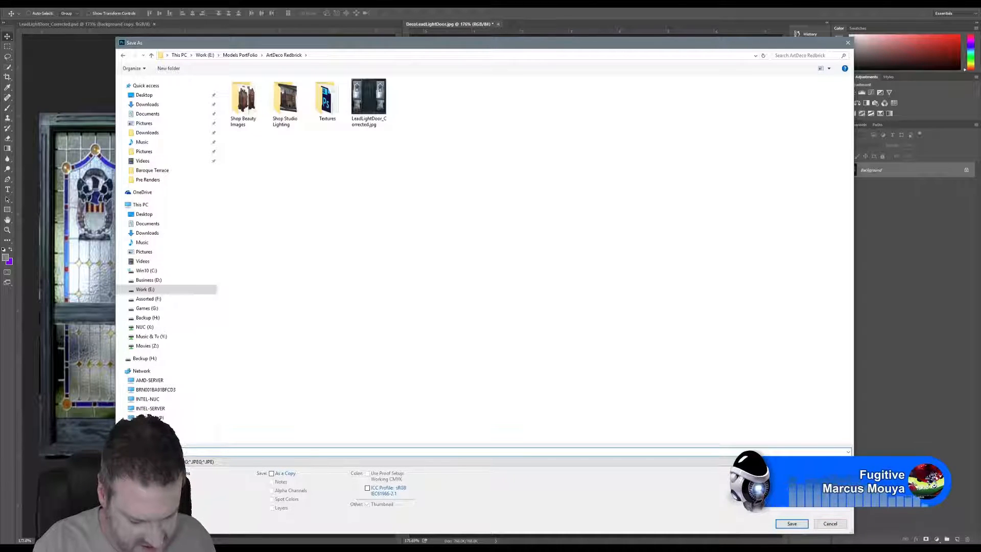
text(_Corr)
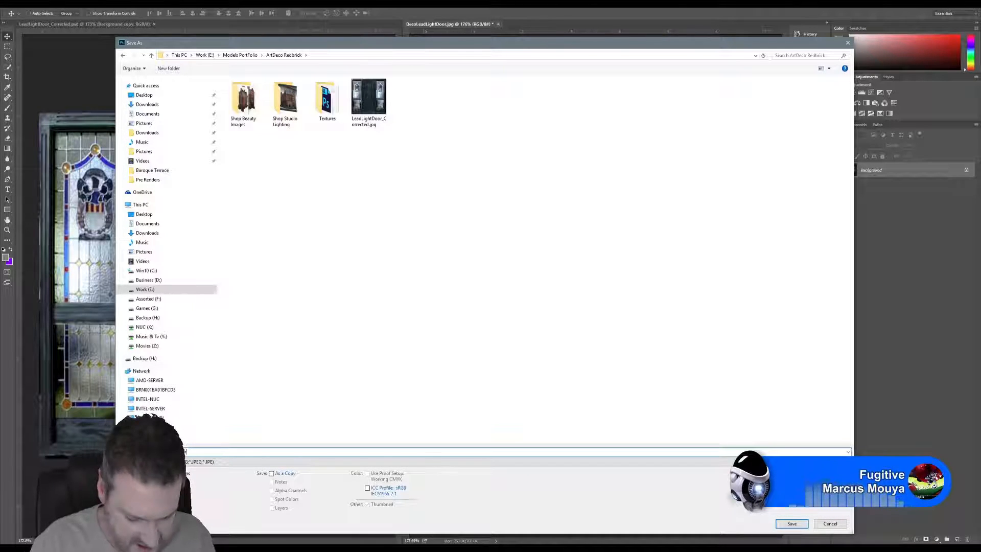
text(ected)
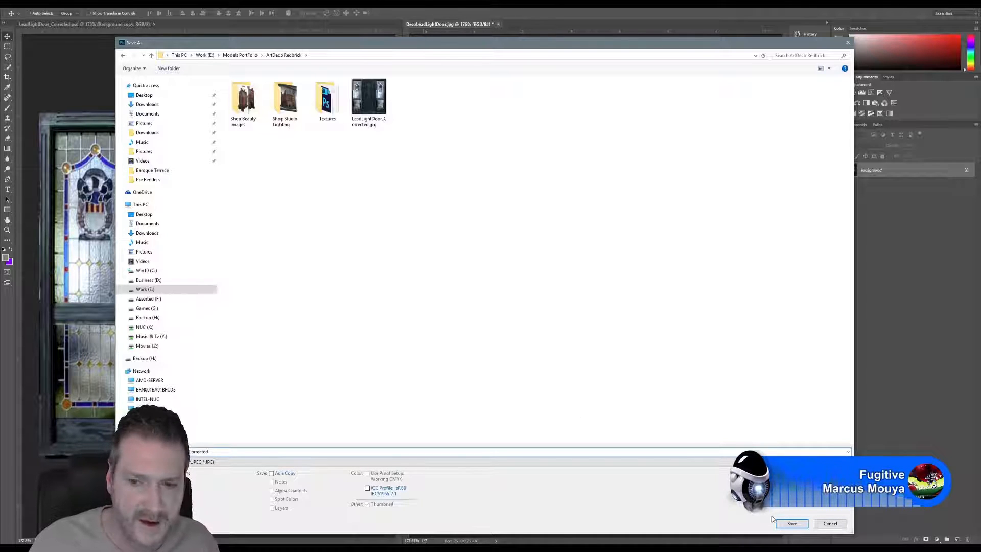
click(792, 523)
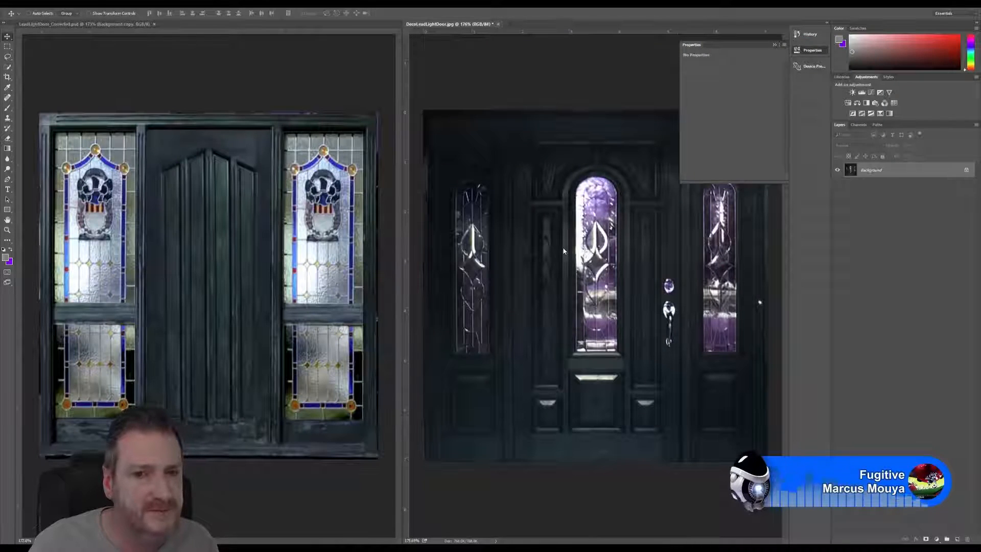
click(548, 149)
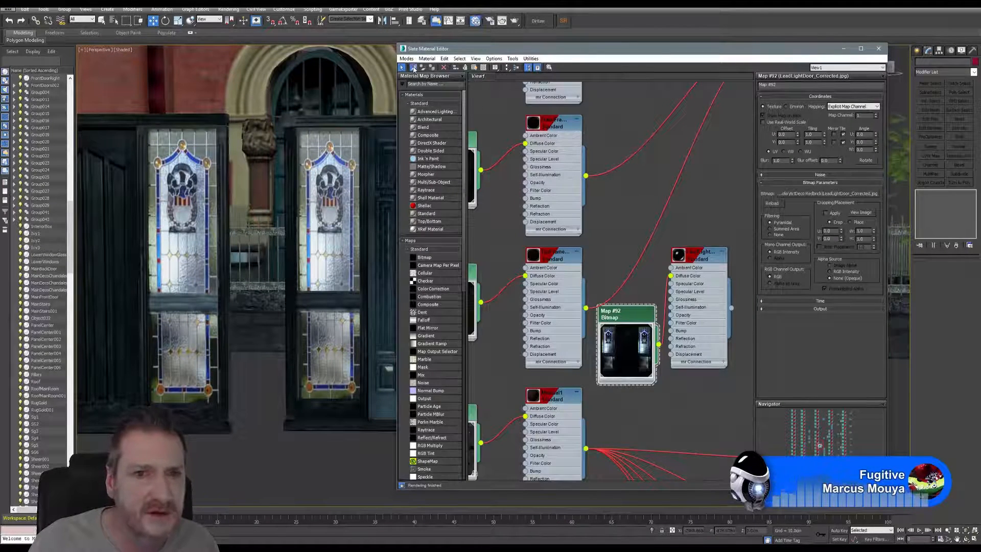
Step: In 3ds Max, sample the material from the panelled door group with the Slate Material Editor and locate its door bitmap, Map #33
click(413, 67)
click(376, 132)
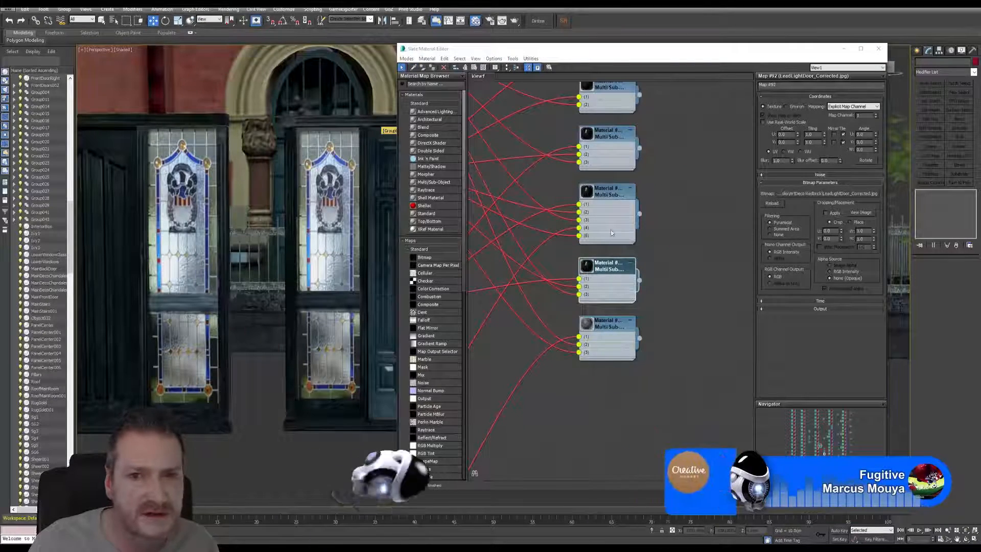
scroll(683, 243, down, 5)
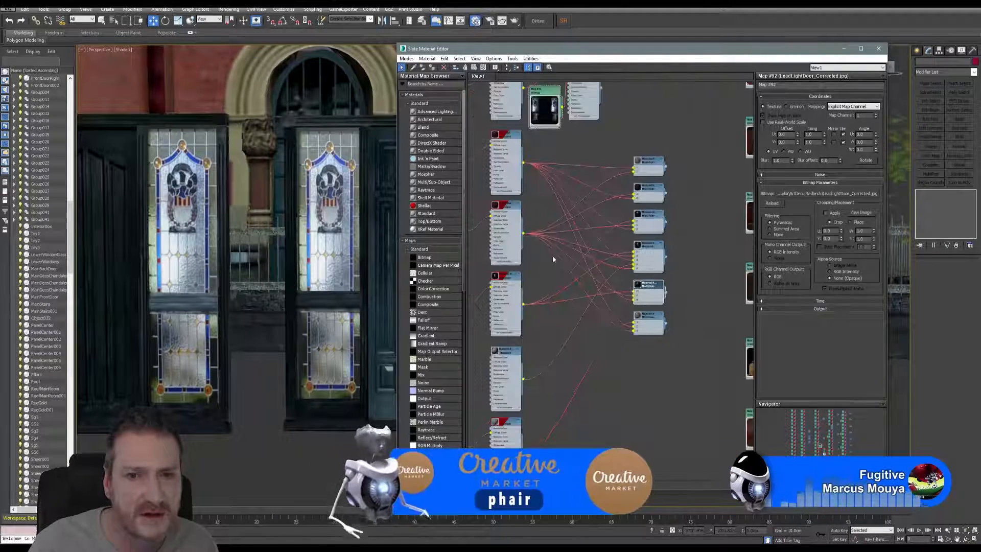
middle_drag(554, 258, 620, 313)
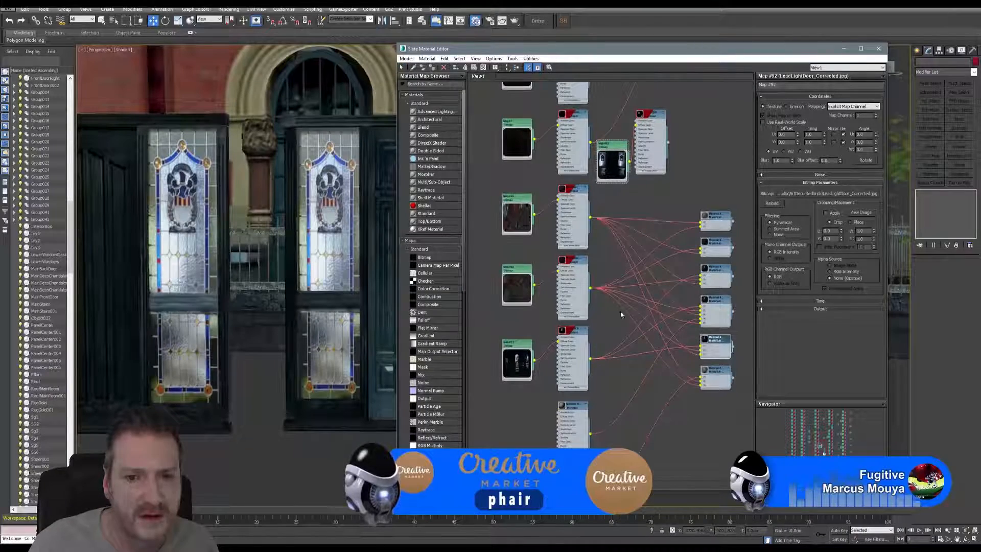
scroll(516, 364, up, 4)
scroll(516, 363, up, 2)
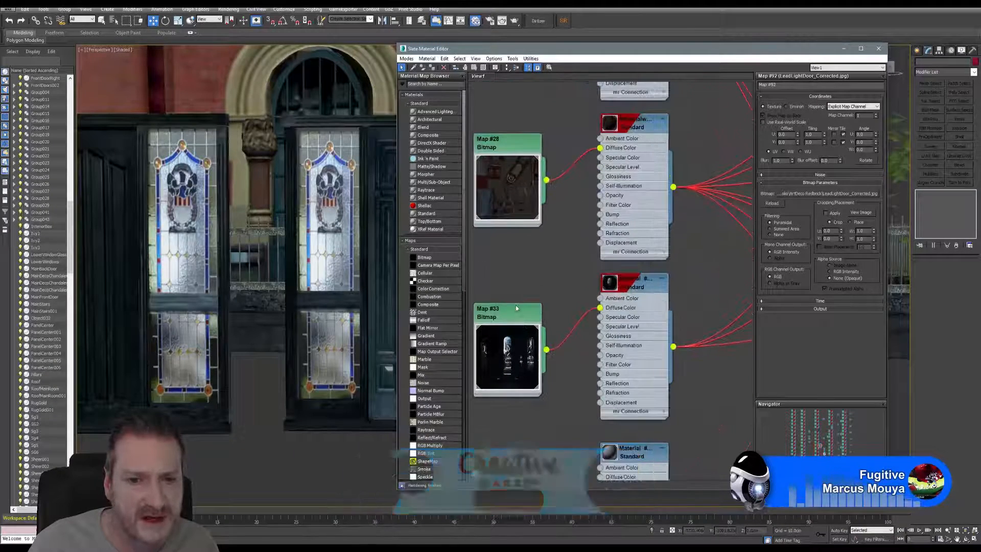
Step: Replace the bitmap of Map #33 with DecoDoor_Corrected.jpg from the recently used ArtDeco Redbrick folder
click(514, 314)
double_click(513, 315)
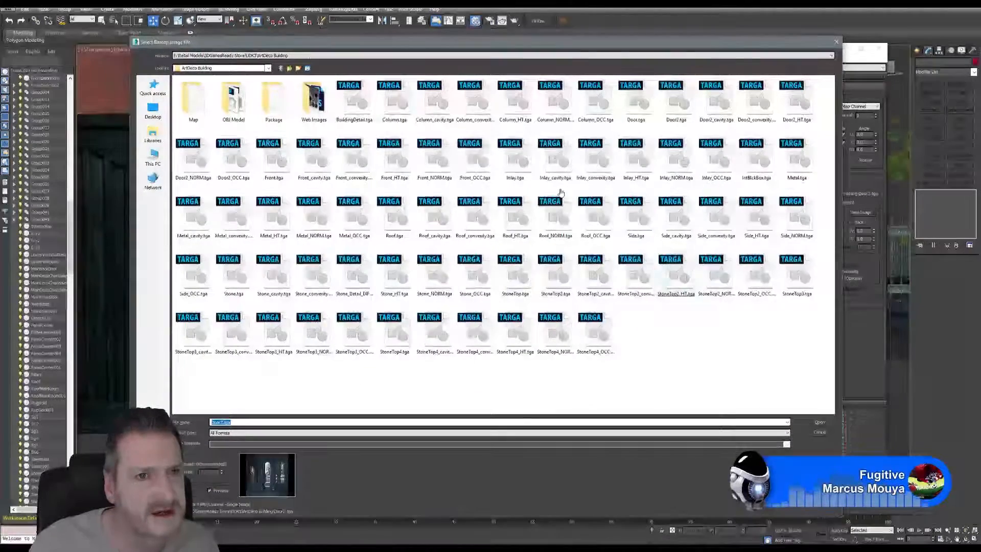
click(278, 57)
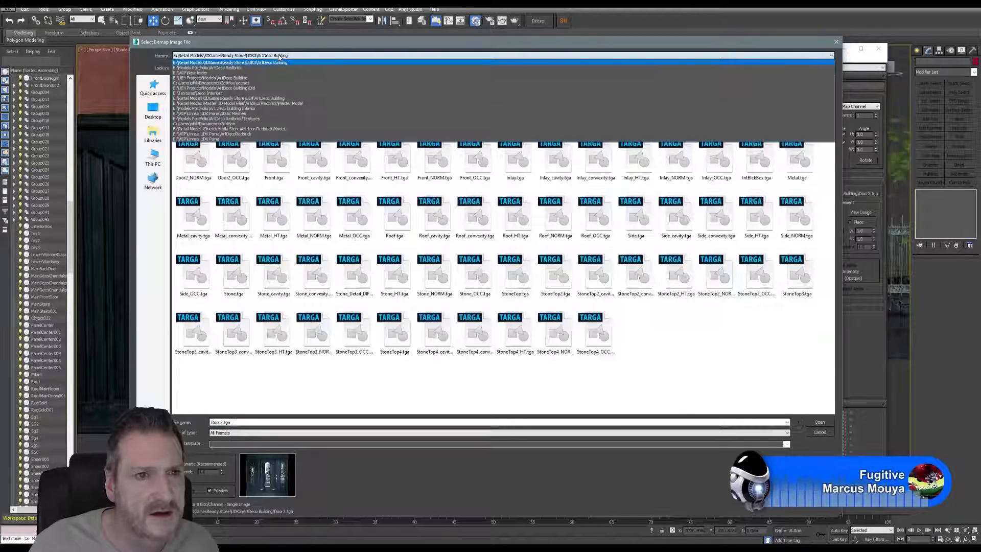
click(255, 67)
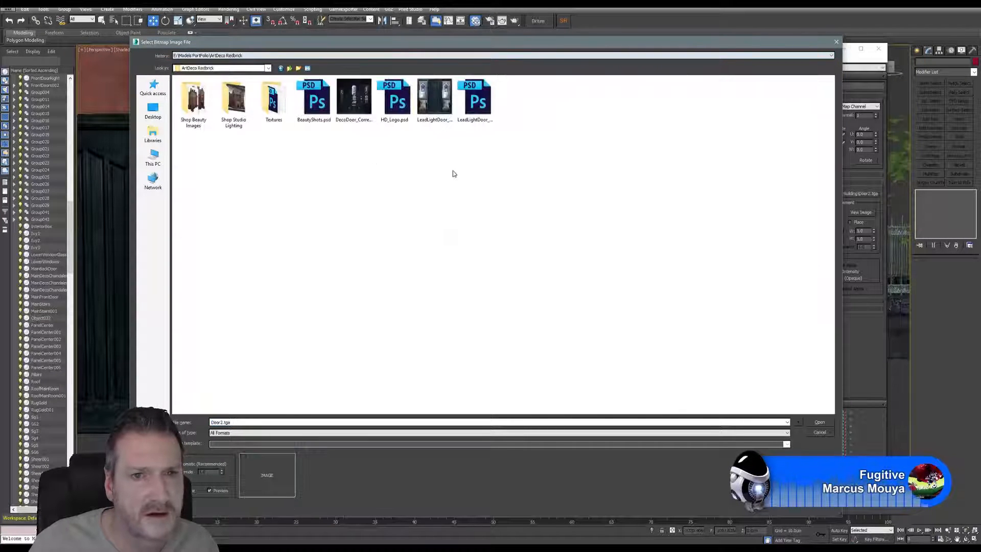
click(358, 108)
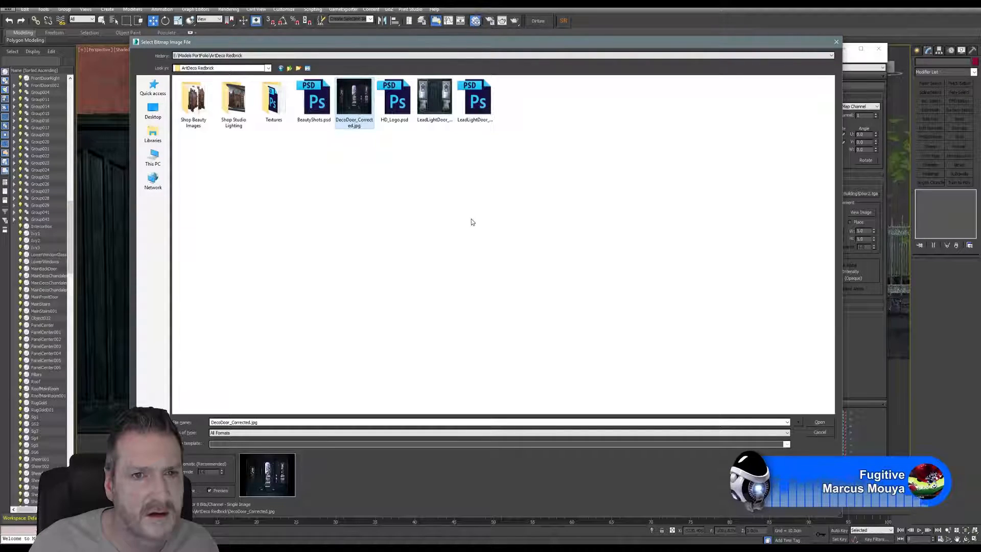
key(Return)
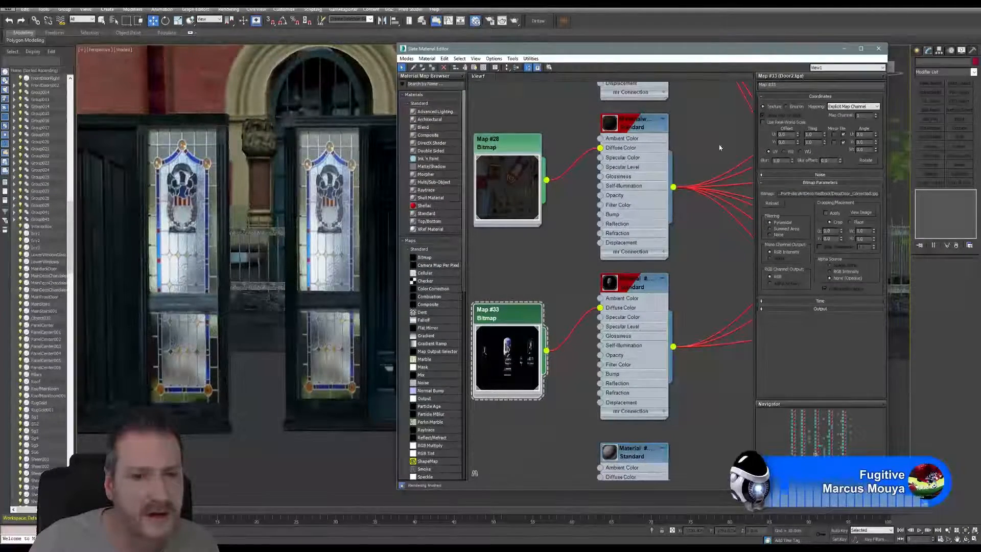
Step: Close the material editor and inspect the updated door beside the leadlight doors and the building entrance from several angles
middle_drag(358, 232, 286, 235)
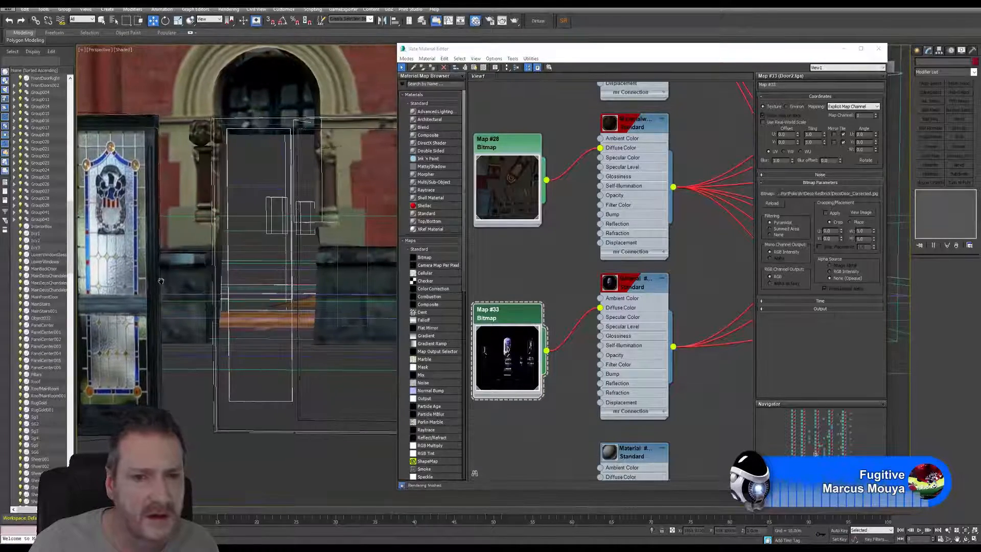
click(878, 48)
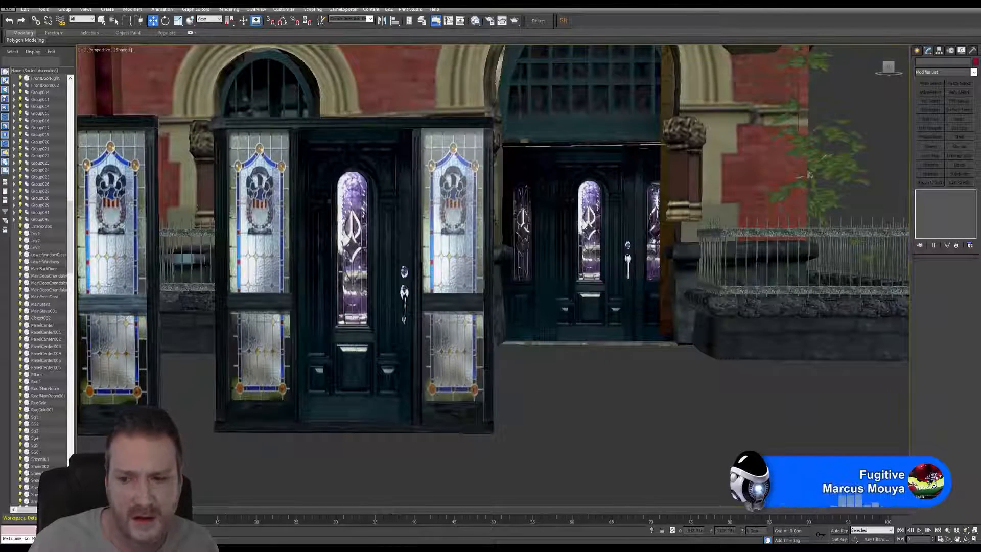
click(965, 540)
drag(394, 369, 463, 392)
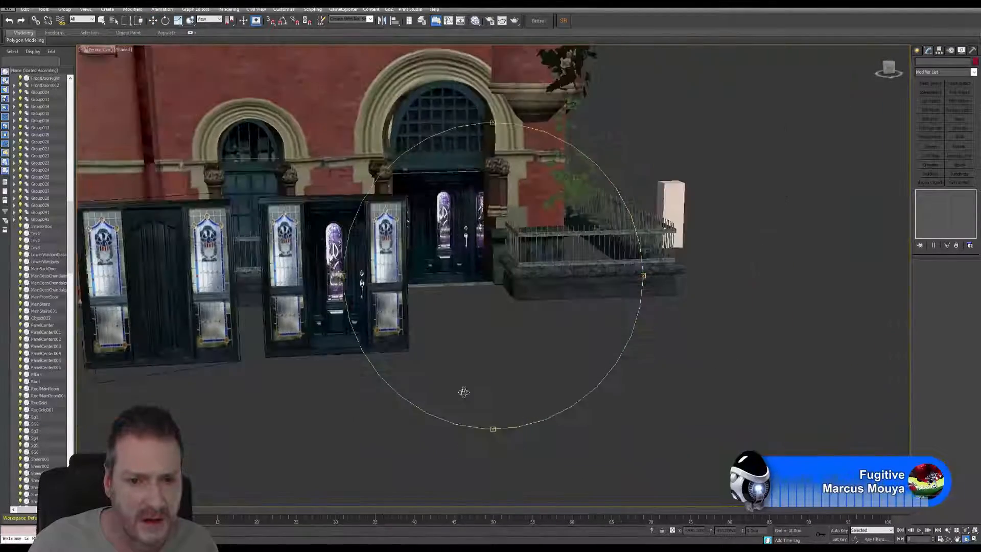
drag(449, 352, 352, 267)
drag(427, 285, 460, 295)
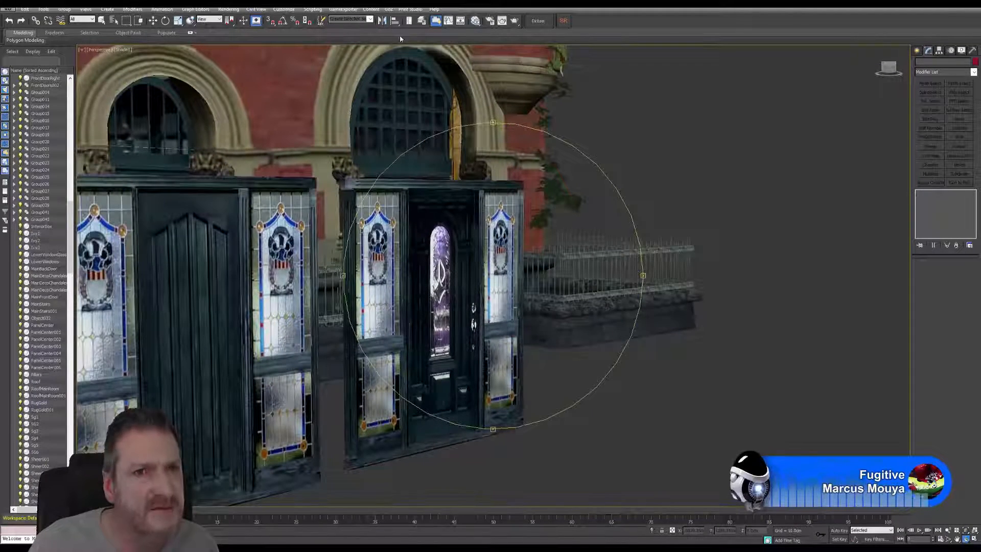
Step: Compare the panelled door's Material #3177 in the Slate Material Editor and reduce the Specular Level of LeadLightDoor_MAT
click(475, 20)
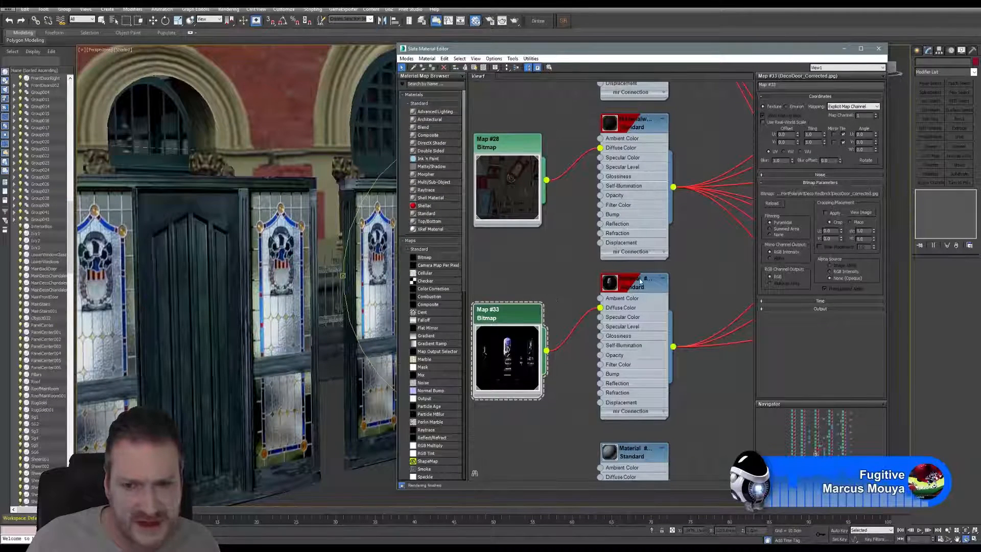
click(634, 284)
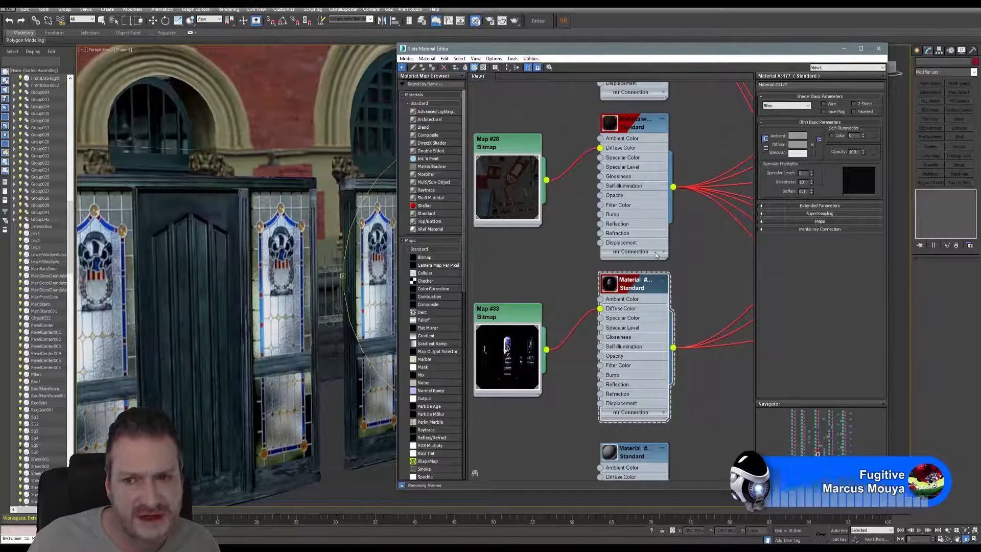
scroll(552, 344, down, 5)
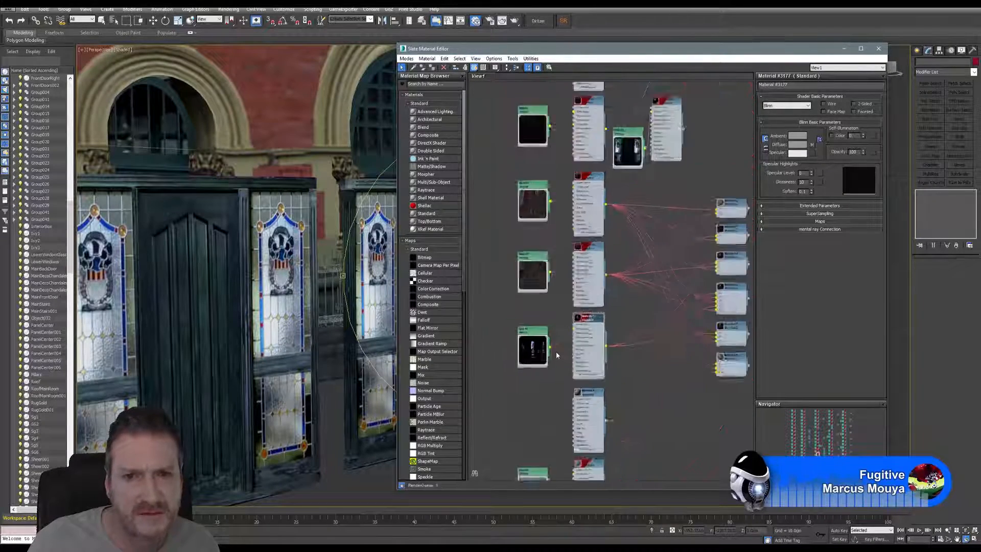
middle_drag(652, 181, 649, 203)
scroll(652, 203, up, 4)
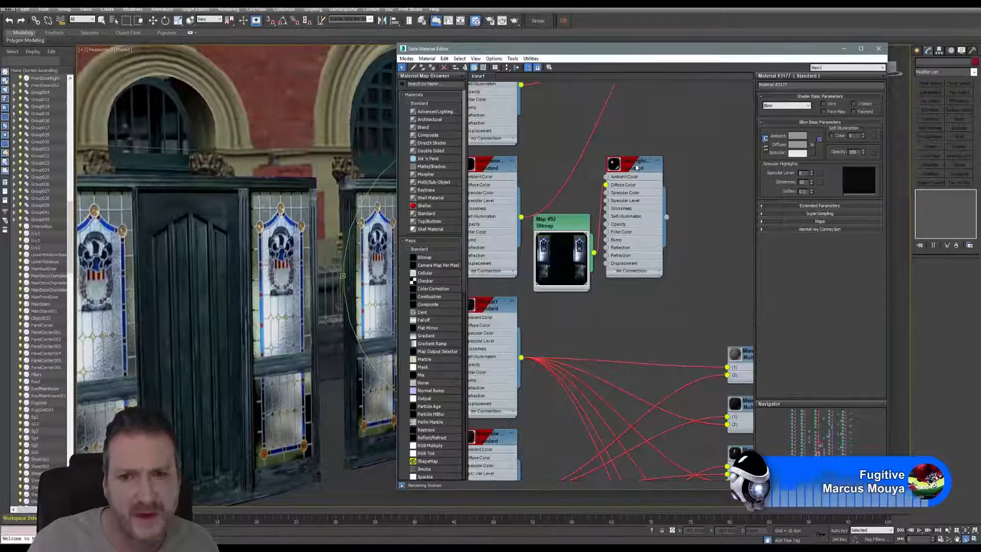
click(636, 166)
click(636, 166)
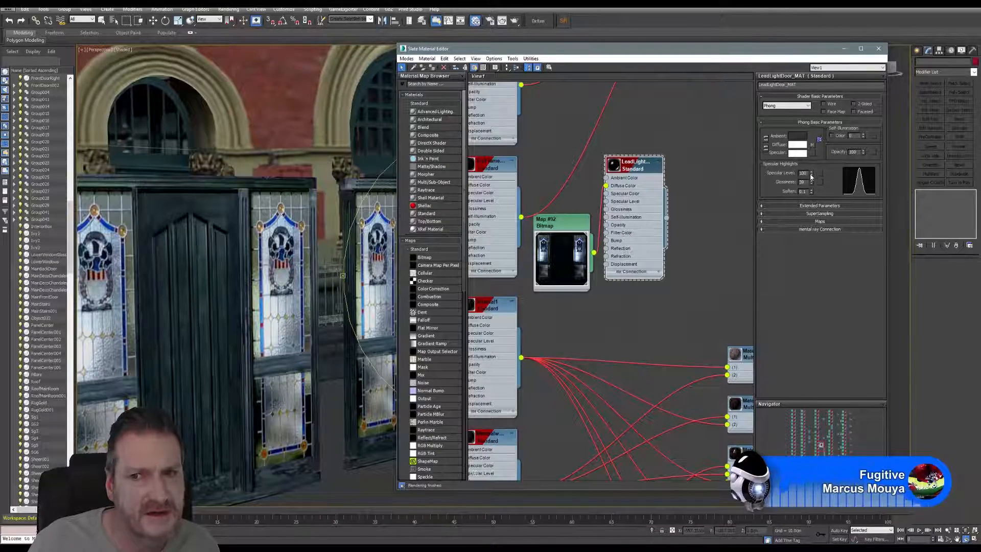
drag(811, 176, 814, 246)
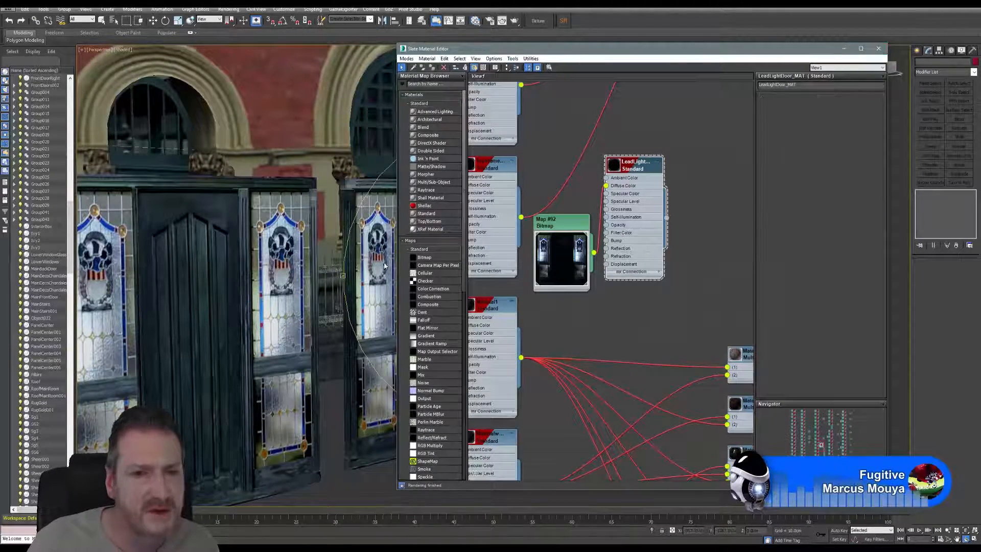
Step: Check the doors in the viewport, switch to Photoshop, and brighten DecoDoor_Corrected.jpg with a Levels midtone value of 1.14
click(878, 49)
middle_drag(570, 270, 518, 290)
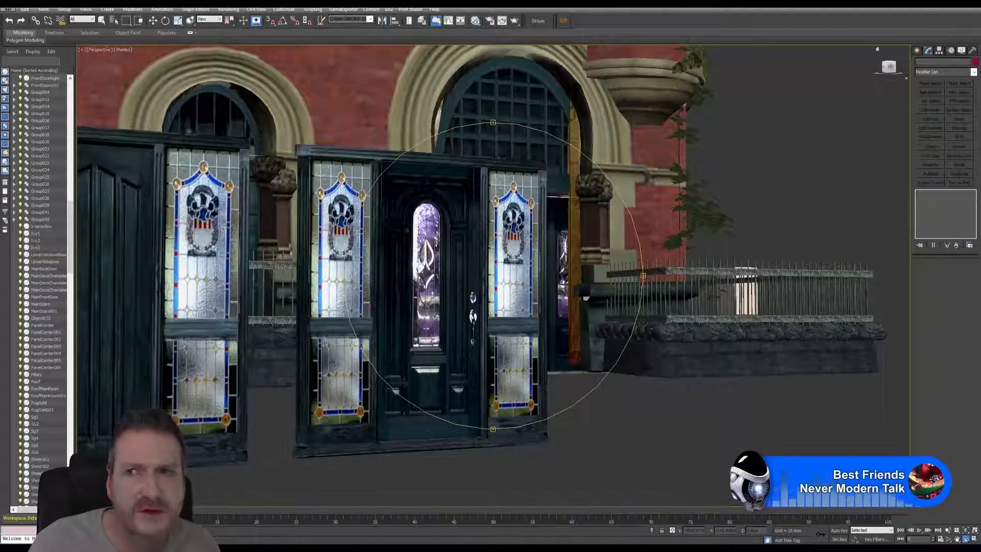
click(936, 4)
click(463, 547)
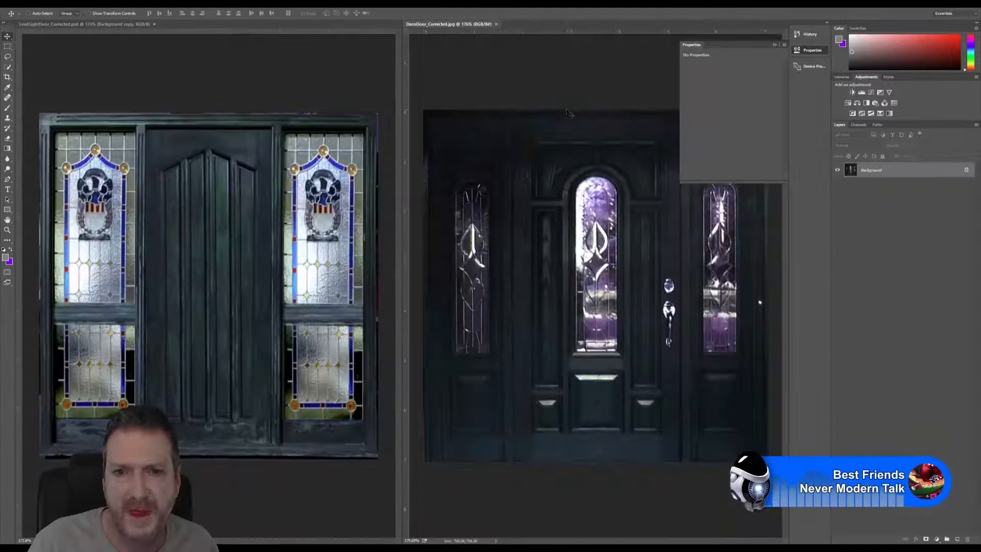
right_click(560, 85)
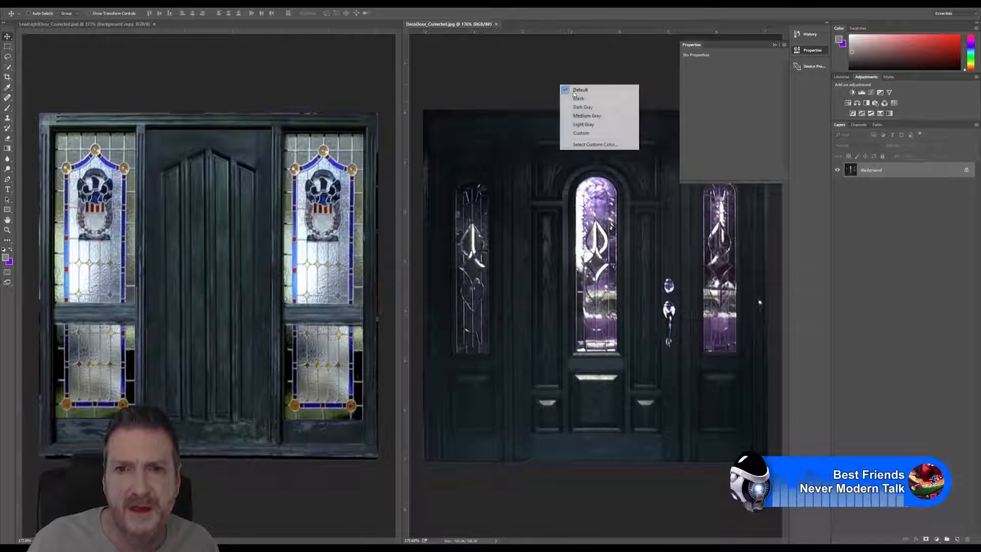
click(588, 29)
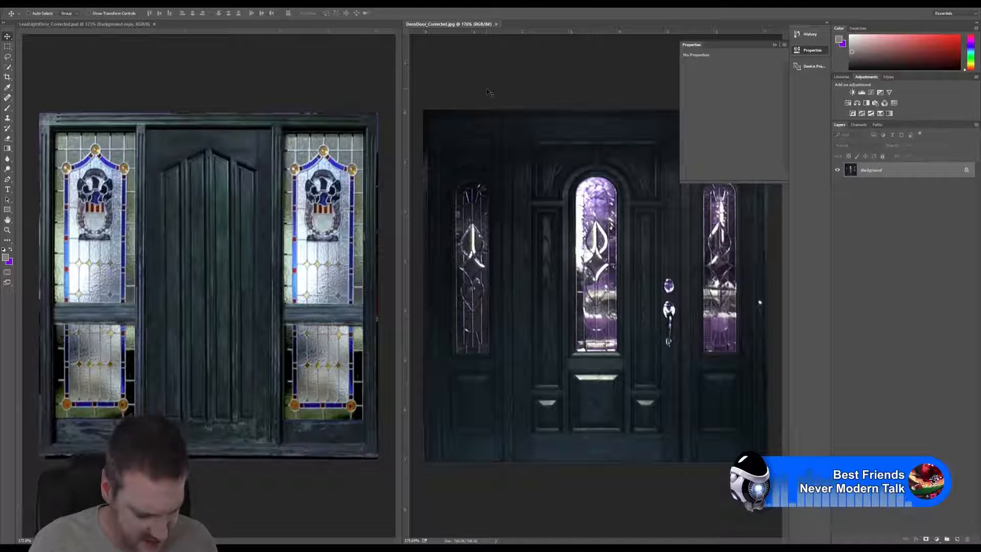
key(ctrl+l)
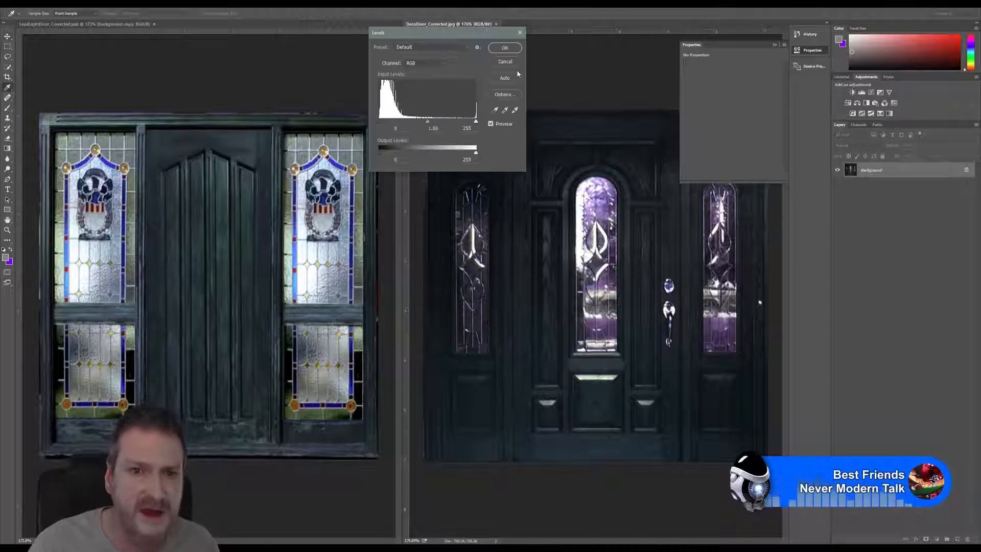
drag(428, 123, 423, 124)
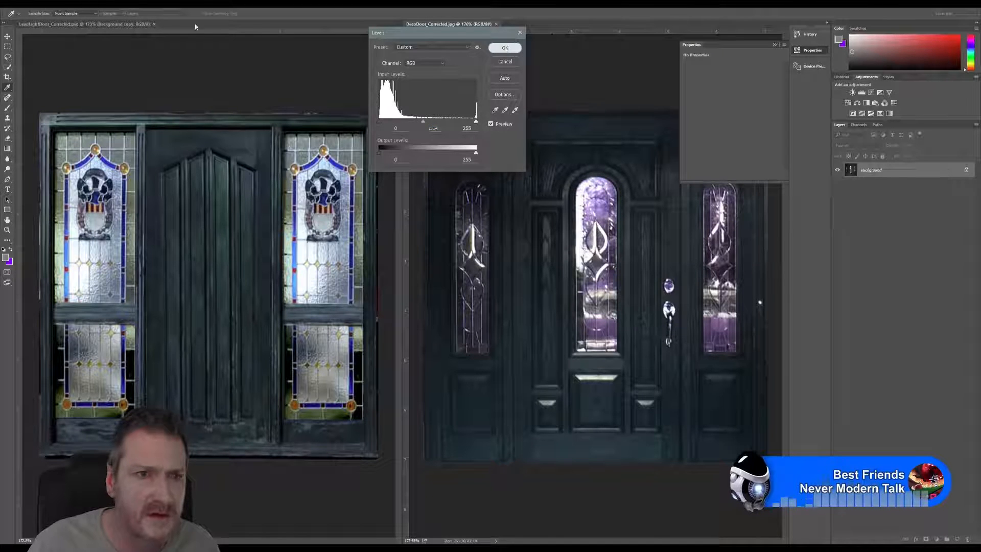
key(v)
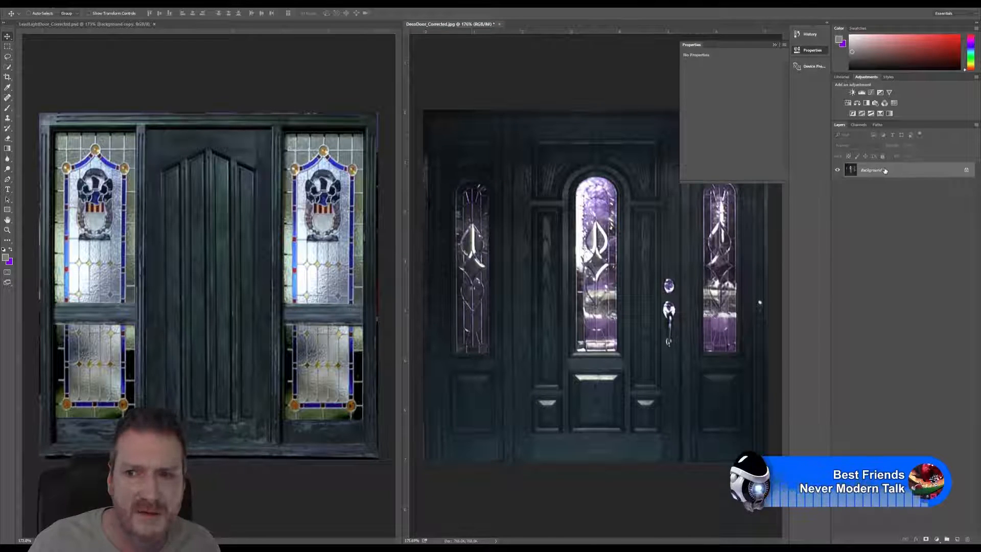
Step: Duplicate the Background layer of DecoDoor_Corrected.jpg as Background copy
right_click(884, 170)
click(899, 186)
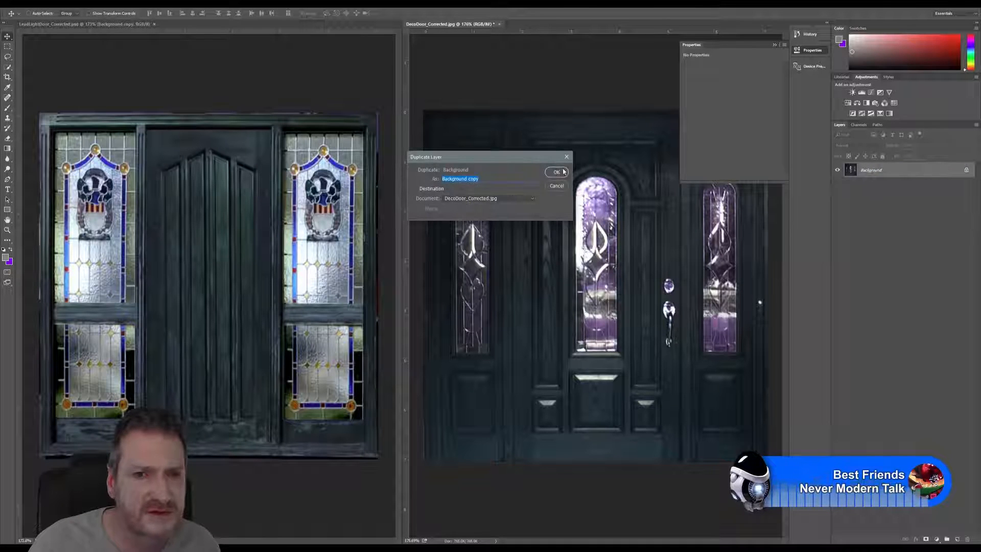
click(563, 172)
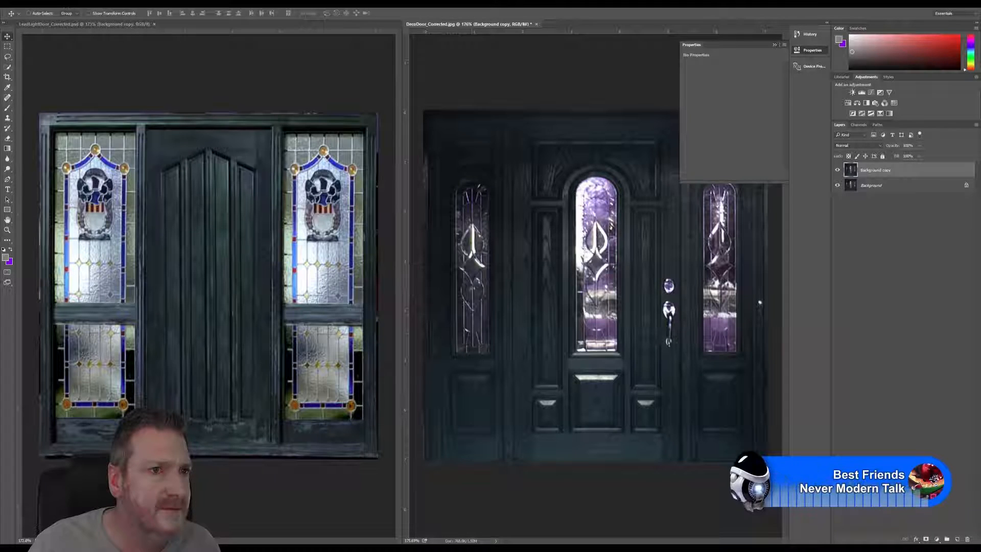
Step: Apply Color Balance to the Background copy layer, shifting midtones and highlights toward yellow and fine-tuning the shadows' yellow-blue balance
click(52, 4)
mouse_move(65, 21)
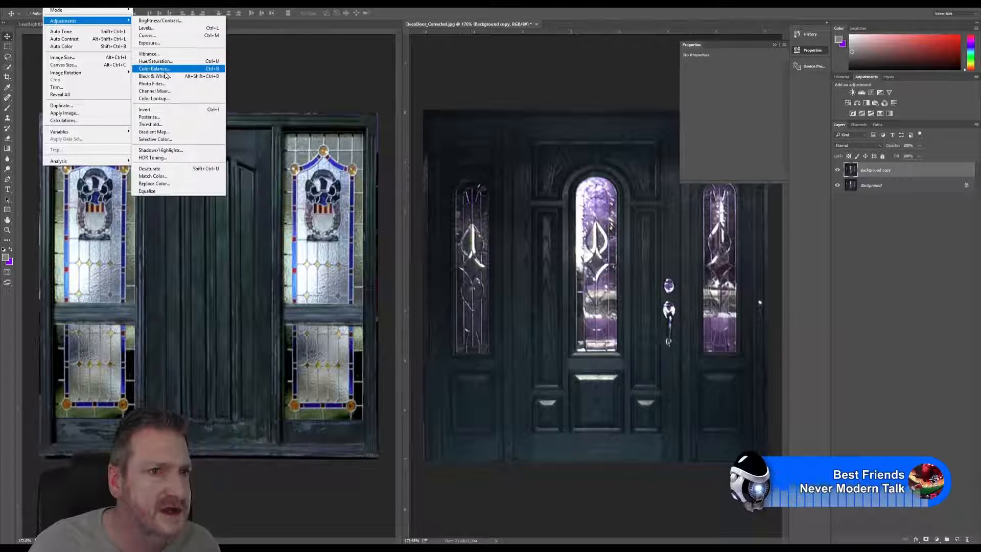
click(163, 69)
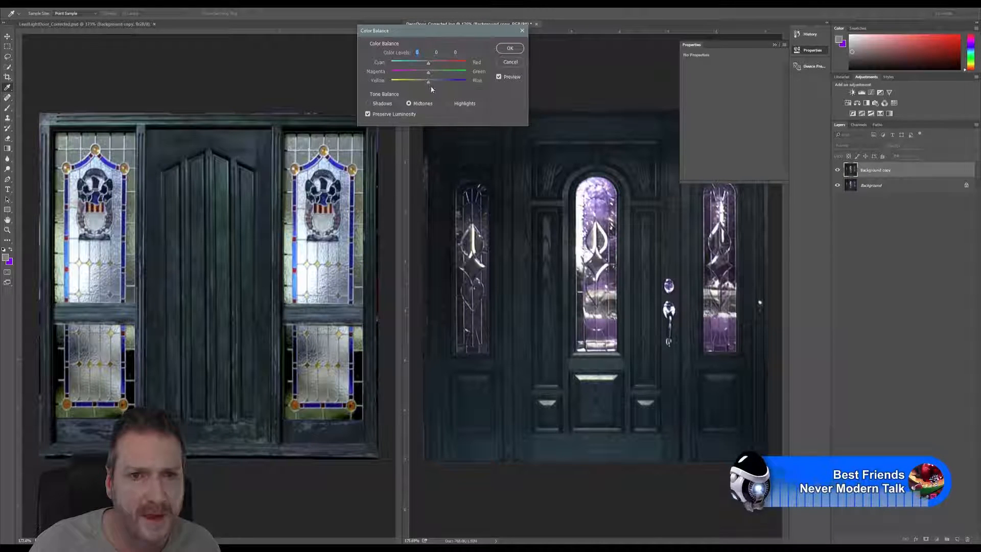
drag(428, 86, 426, 84)
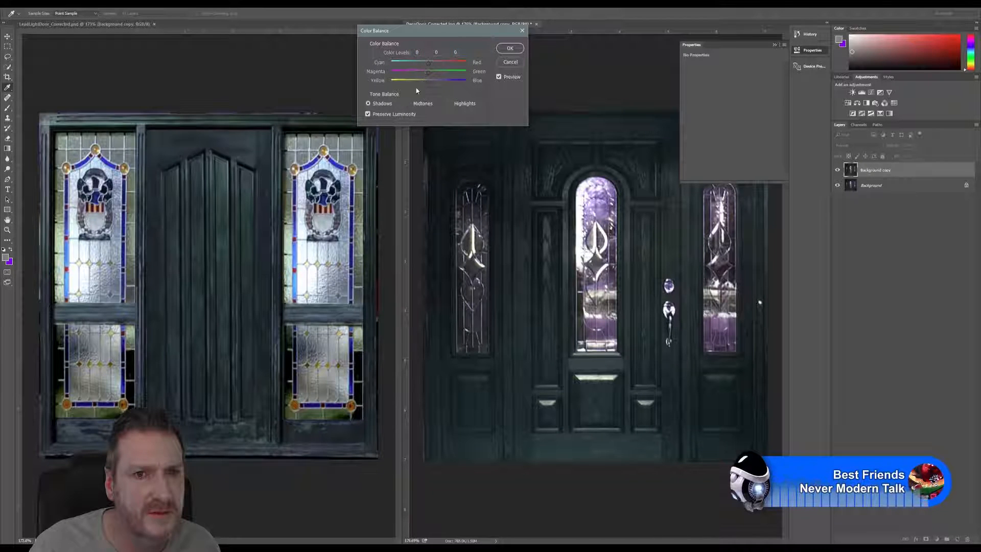
drag(428, 81, 427, 81)
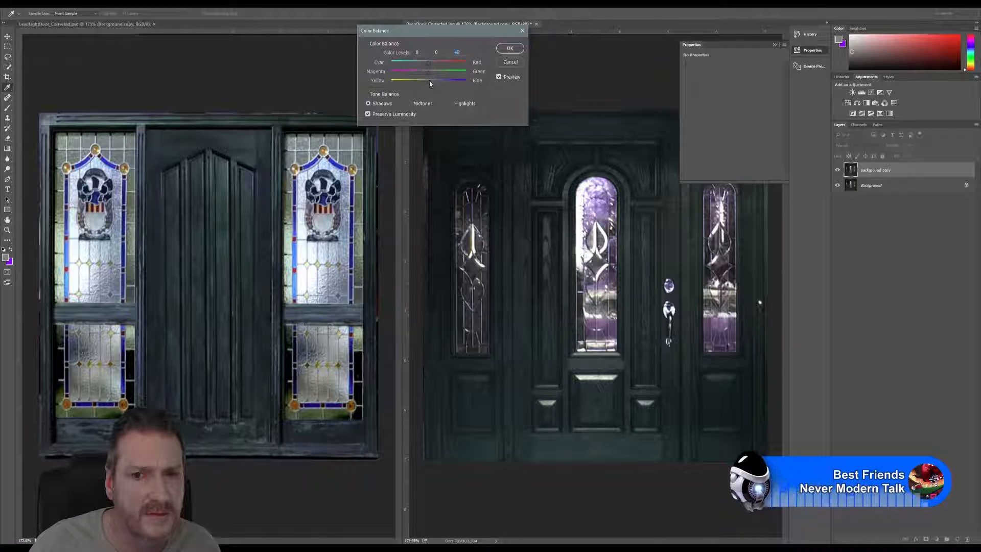
click(452, 104)
mouse_move(428, 82)
mouse_down()
mouse_move(415, 84)
mouse_move(424, 84)
mouse_up()
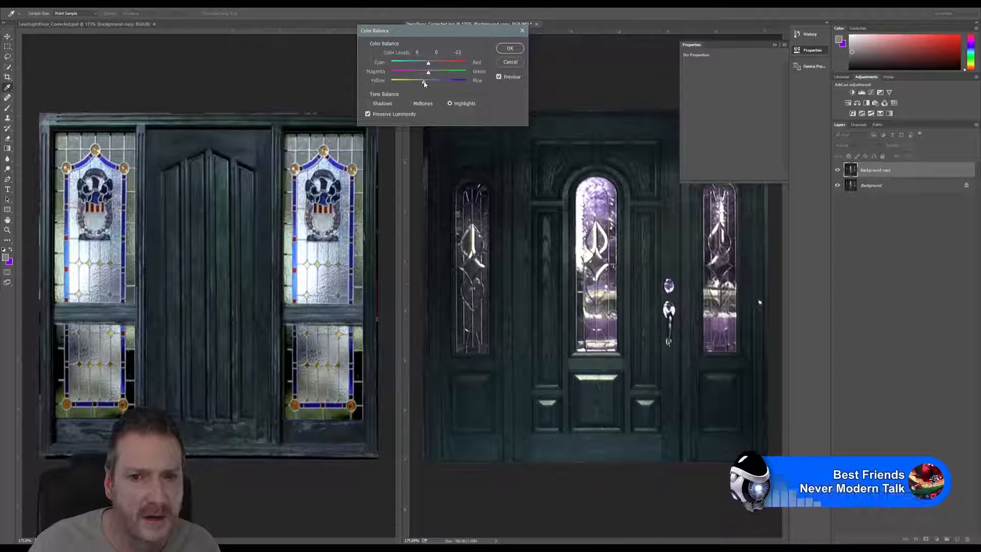
click(510, 48)
Step: Save the image as a JPEG over DecoDoor_Corrected.jpg in the ArtDeco Redbrick folder, with Maximum quality 12 and the Baseline (Standard) format
click(21, 4)
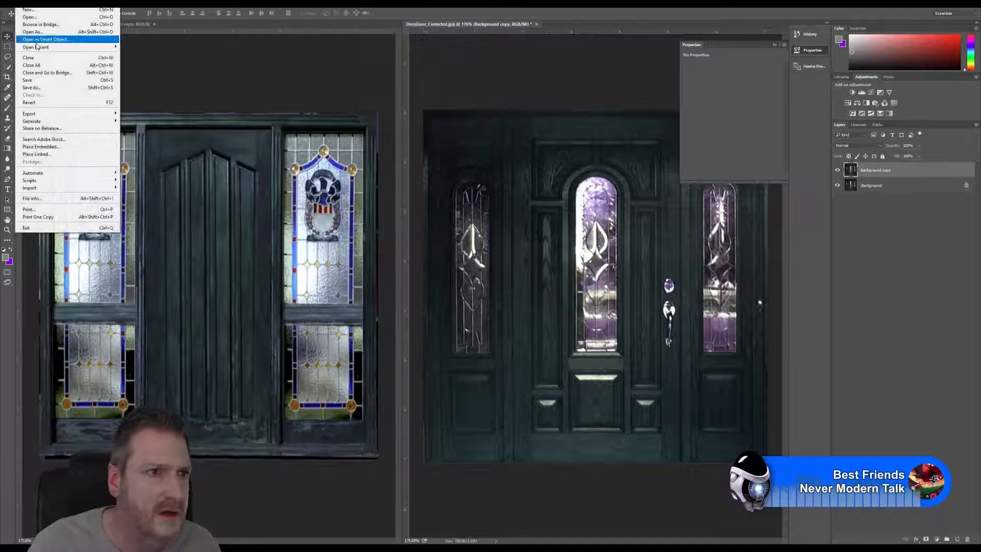
click(32, 87)
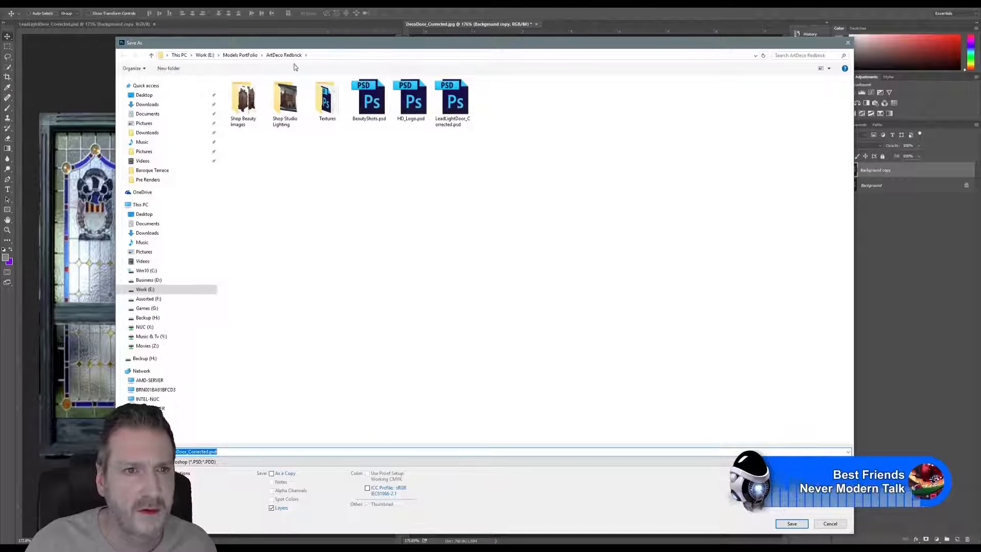
click(235, 461)
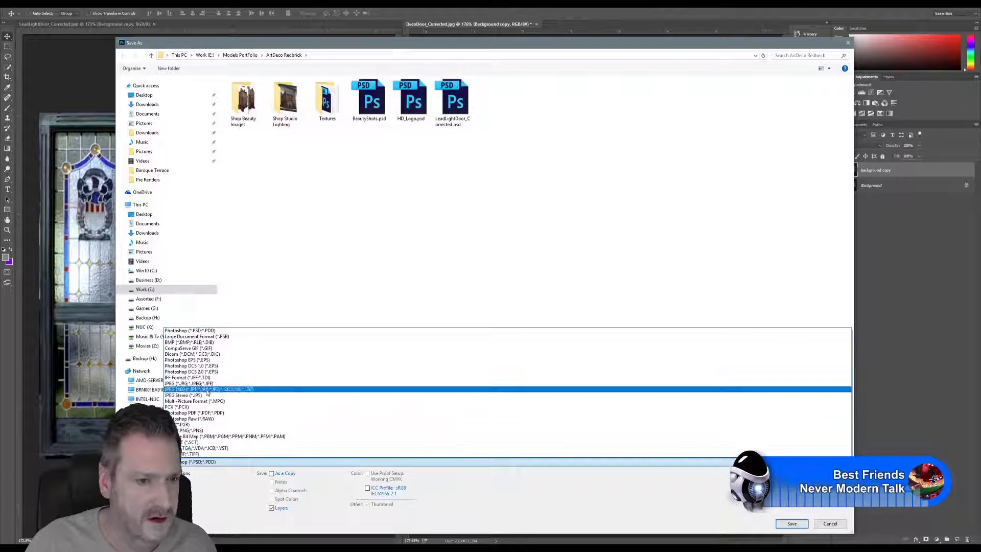
click(204, 384)
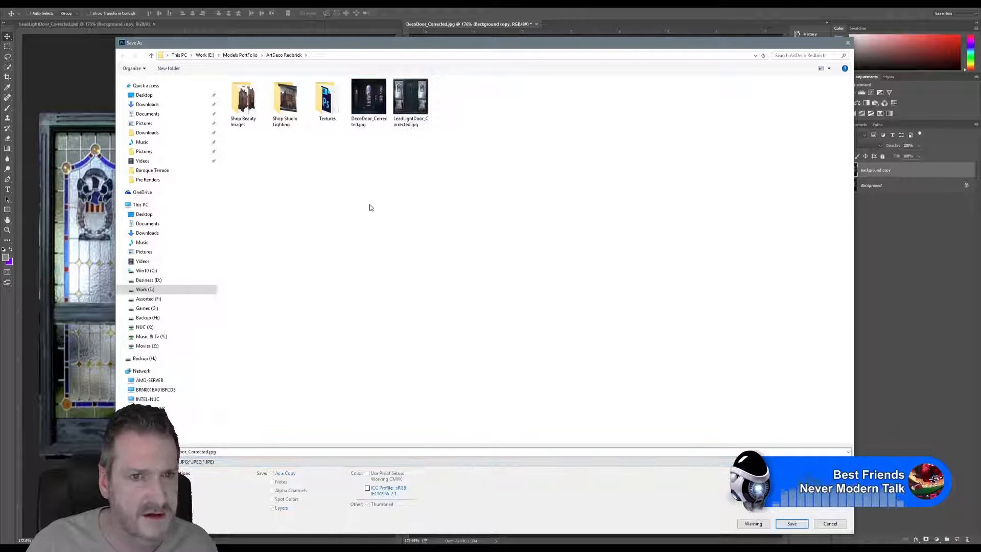
double_click(368, 98)
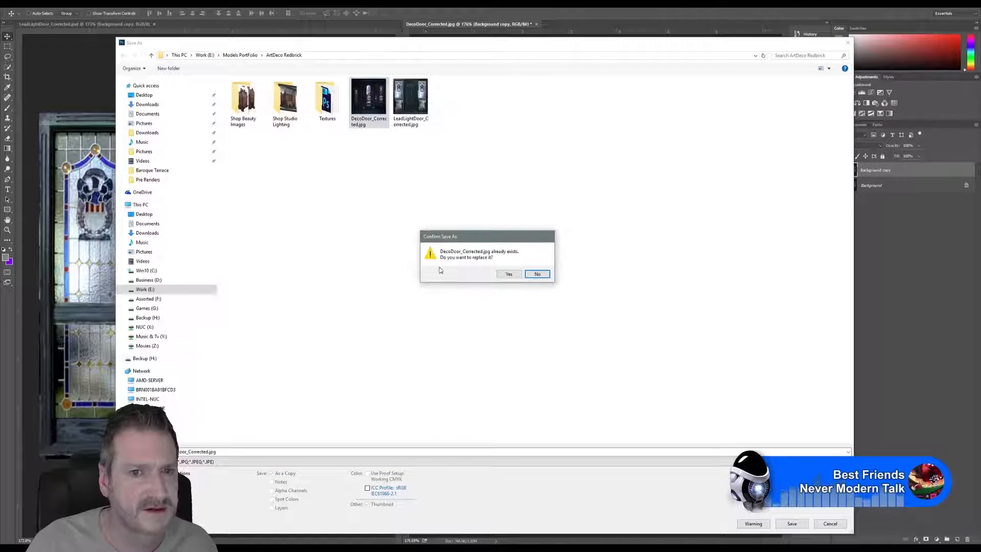
click(508, 274)
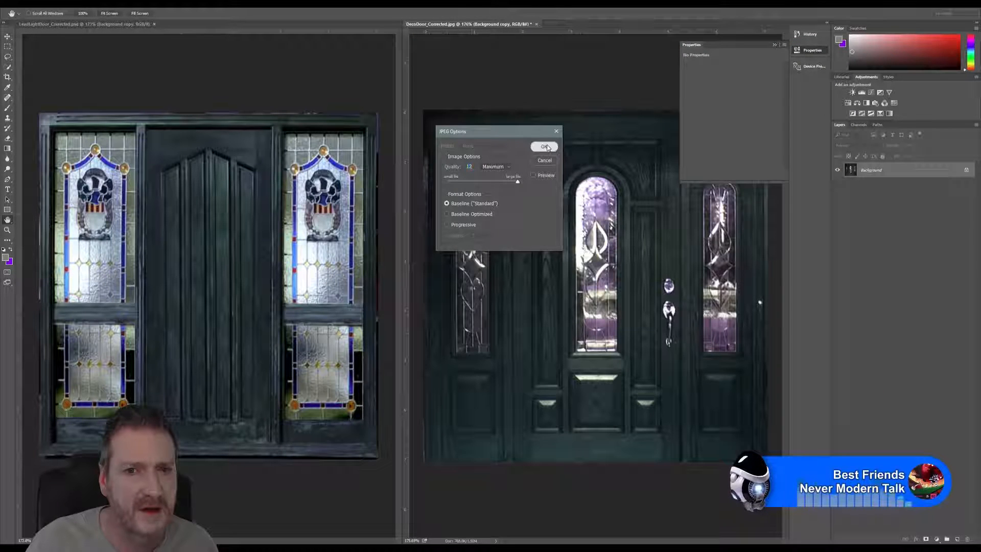
click(545, 146)
Step: Switch back to 3ds Max, view the refreshed doors beside the building, and select the panelled front door in its arched entrance
click(923, 4)
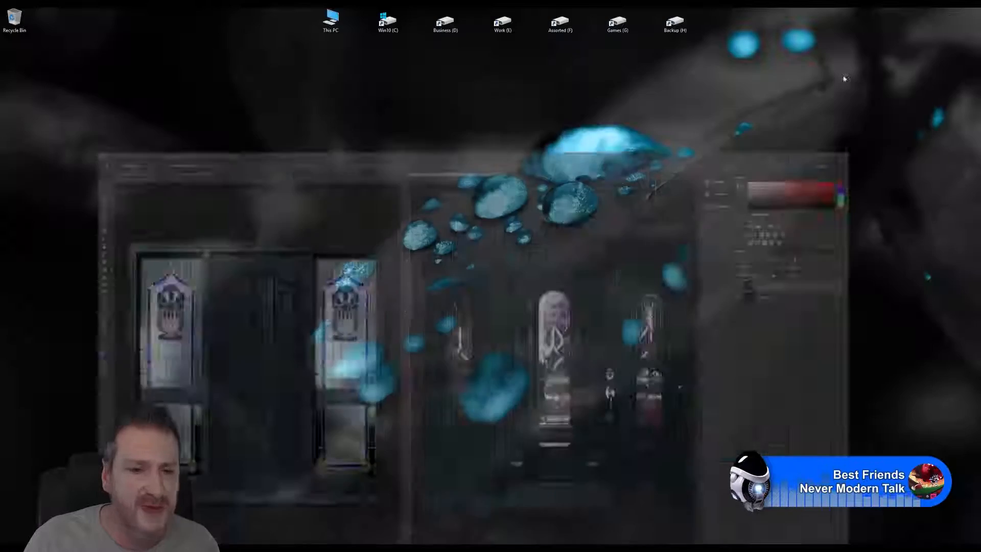
click(344, 547)
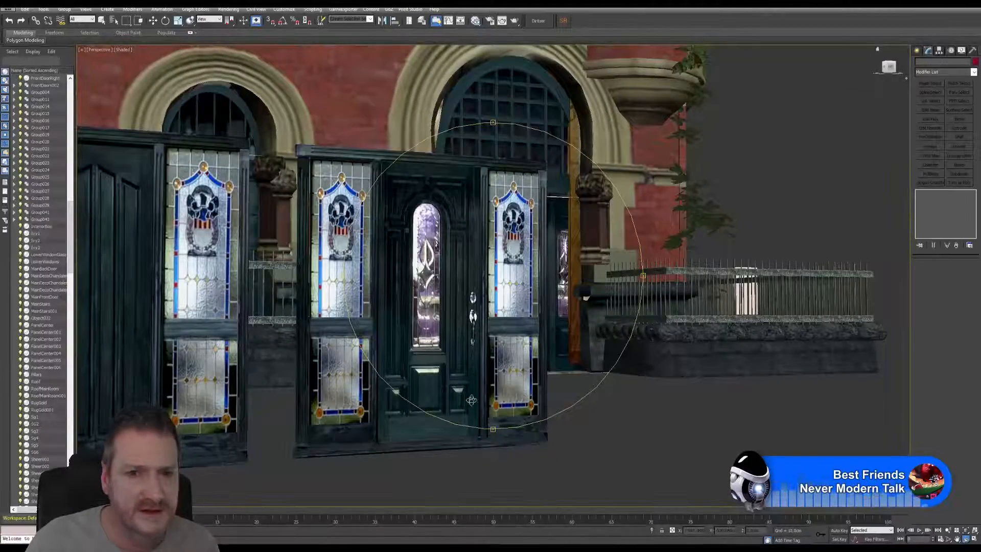
mouse_move(490, 318)
mouse_down()
mouse_move(457, 329)
mouse_move(510, 325)
mouse_move(470, 333)
mouse_move(492, 329)
mouse_move(501, 300)
mouse_move(513, 313)
mouse_move(447, 337)
mouse_move(506, 309)
mouse_up()
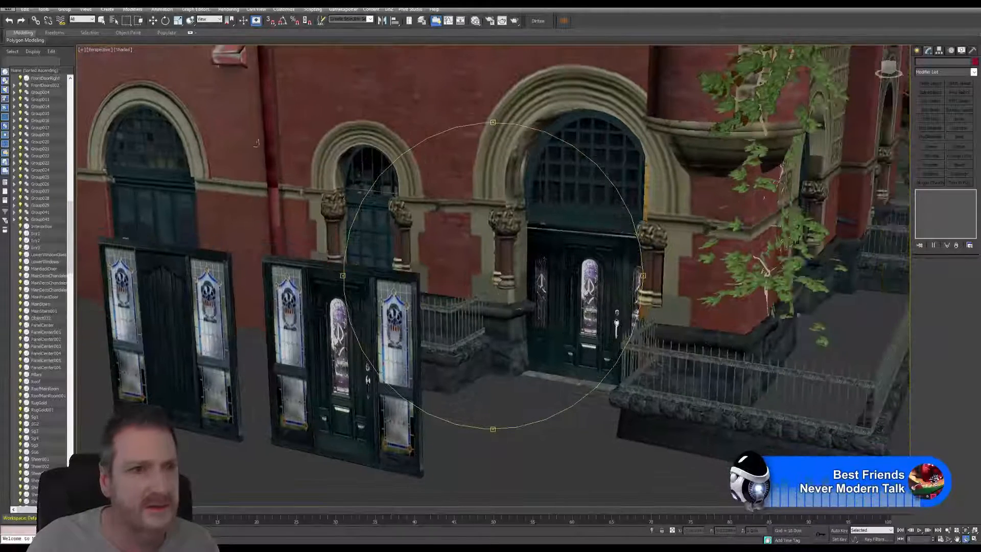
click(102, 22)
click(553, 258)
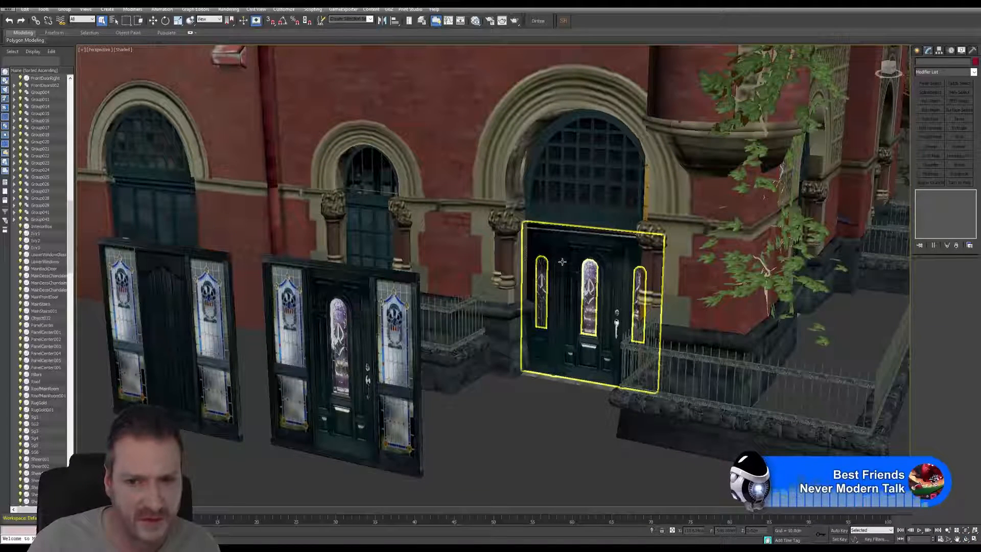
click(562, 262)
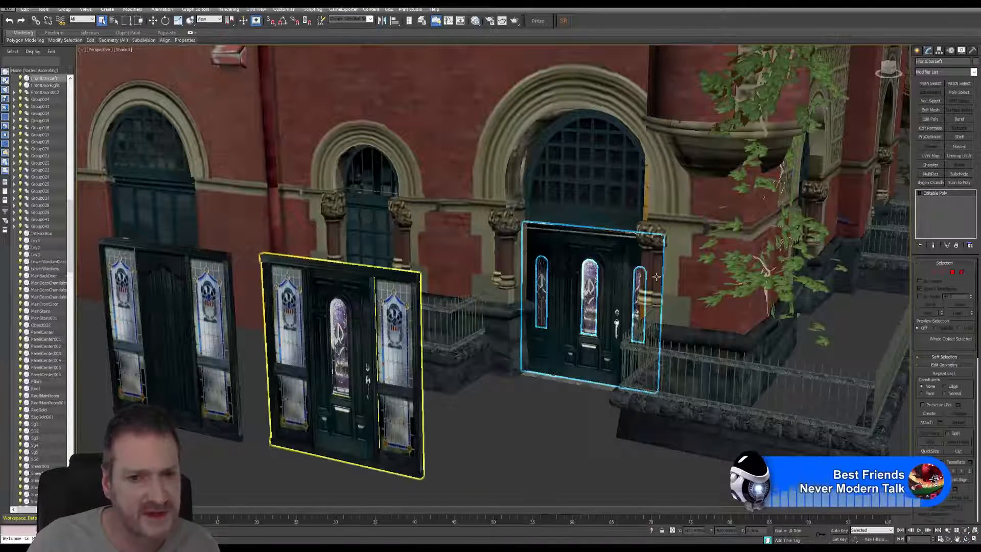
Step: Center the pivot of the old panelled front door on the object itself
key(w)
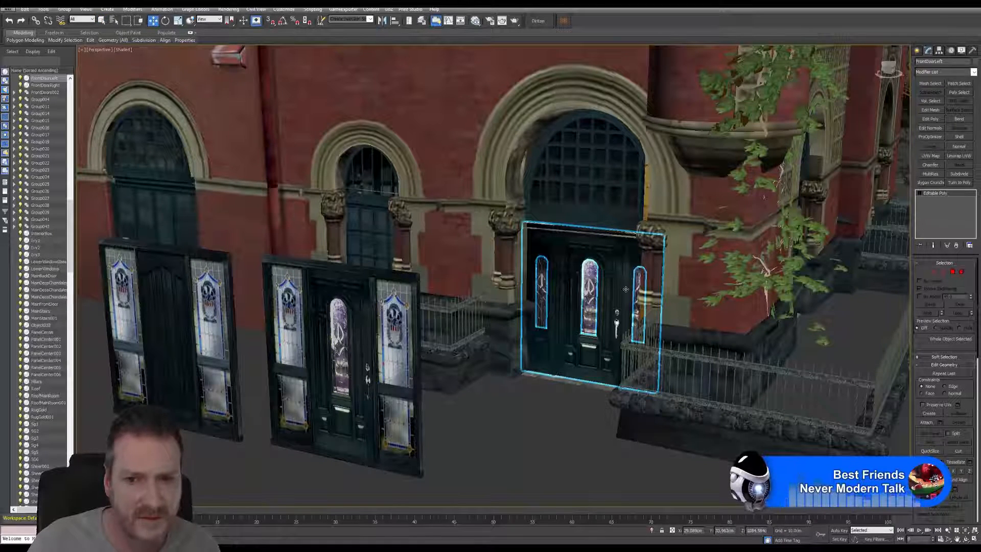
click(940, 51)
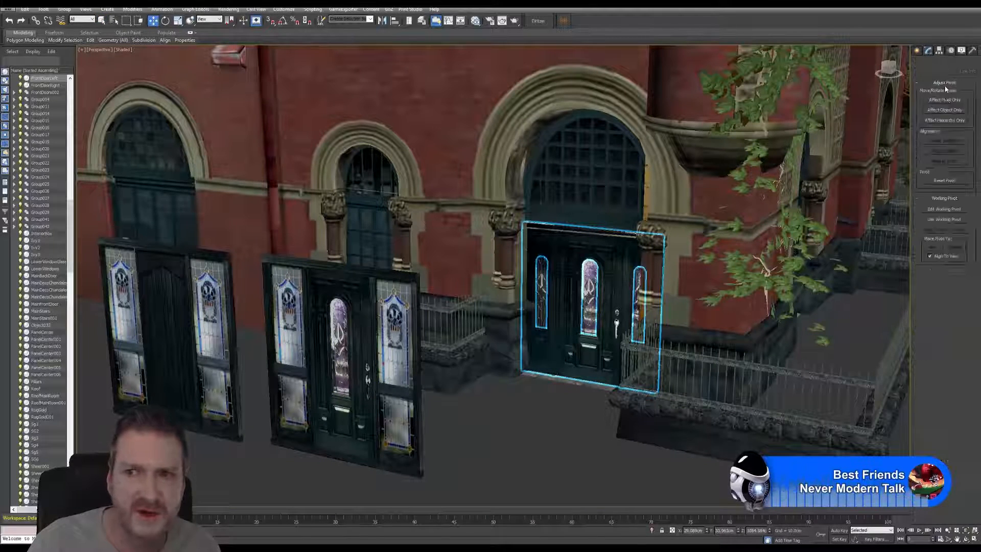
click(944, 100)
click(945, 141)
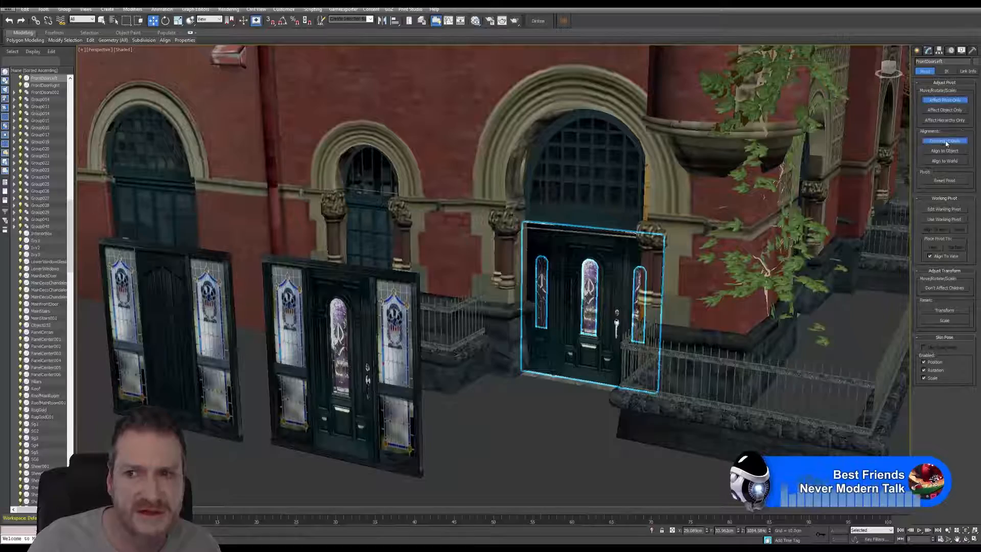
click(943, 103)
middle_drag(593, 371, 567, 366)
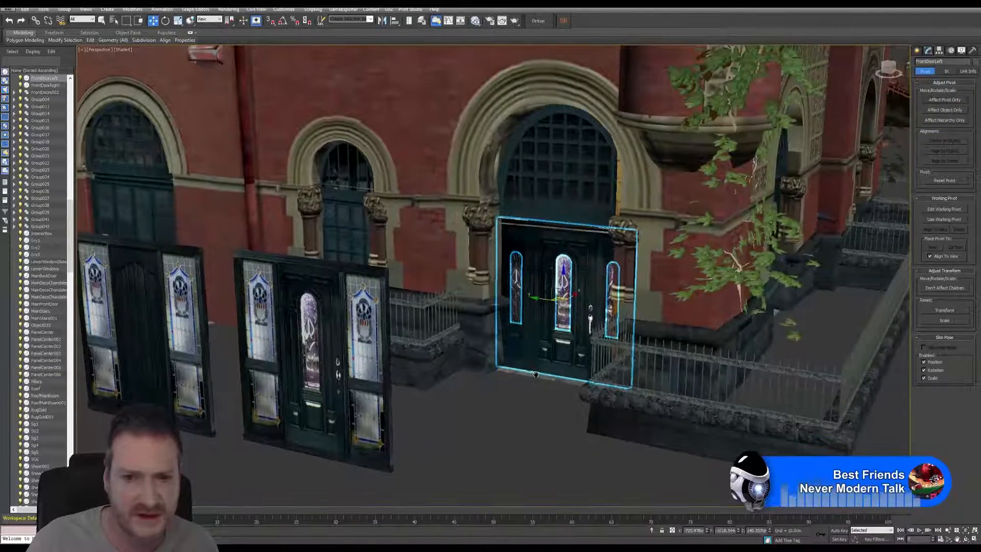
Step: Move the old panelled door straight out of the entrance onto the open ground before the building
scroll(567, 366, down, 3)
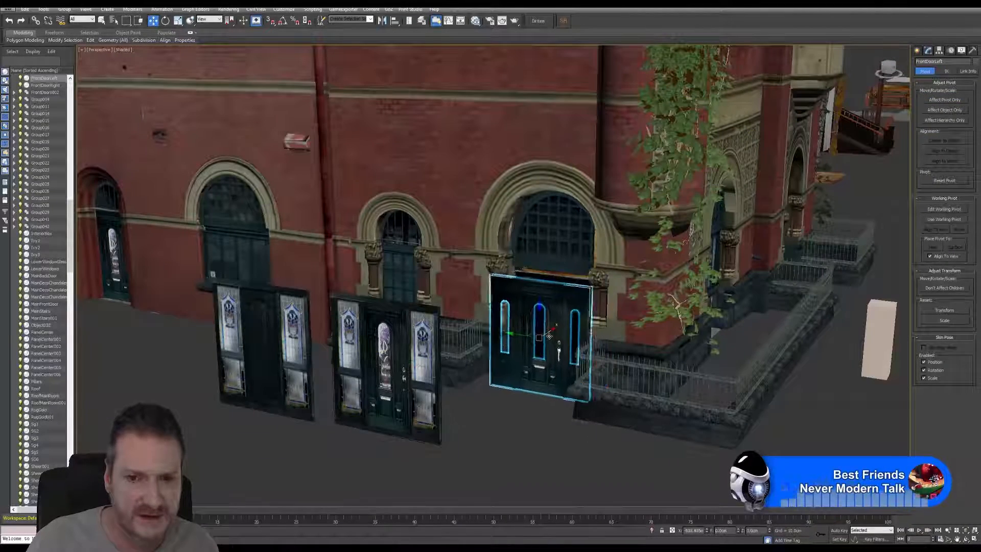
drag(568, 320, 220, 502)
middle_drag(543, 389, 506, 280)
scroll(527, 220, up, 6)
scroll(526, 219, down, 3)
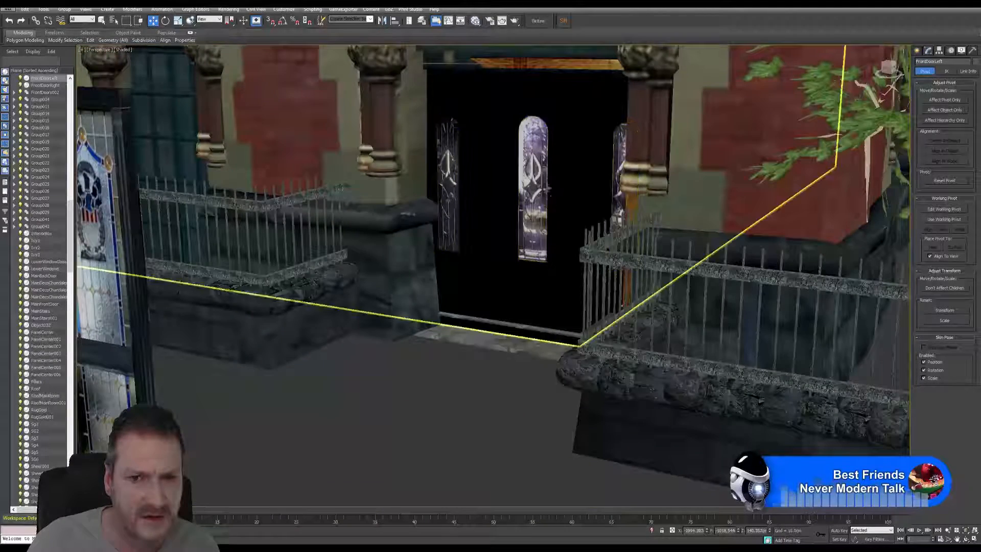
Step: Center the pivot of the glass panes left in the entrance, then move them out into the relocated old door
click(536, 215)
scroll(544, 244, down, 3)
scroll(544, 244, down, 2)
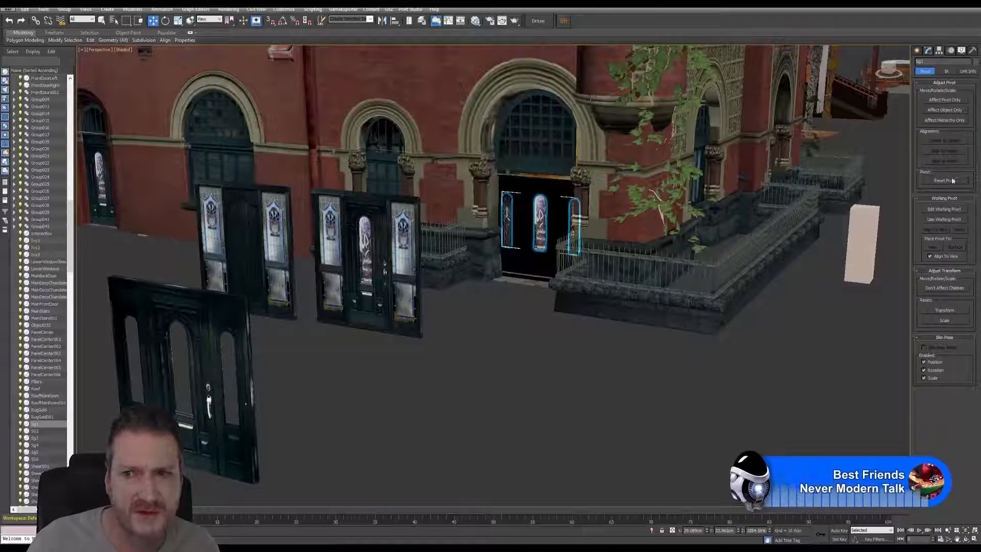
click(945, 209)
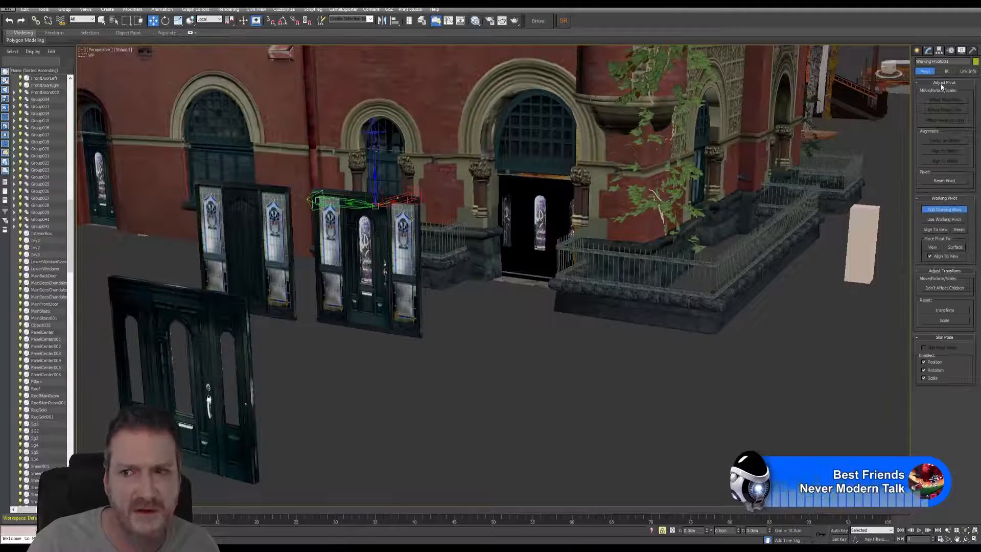
click(943, 209)
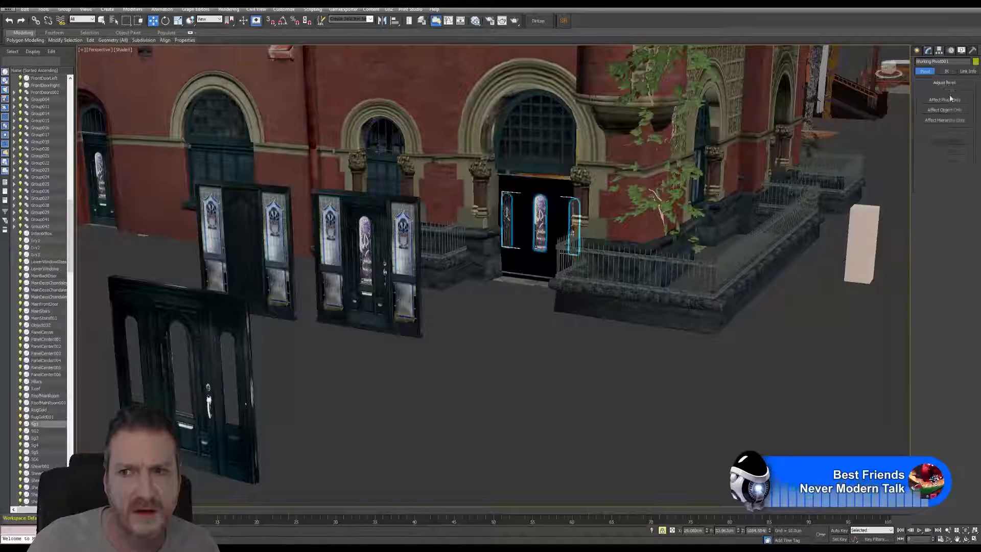
click(944, 101)
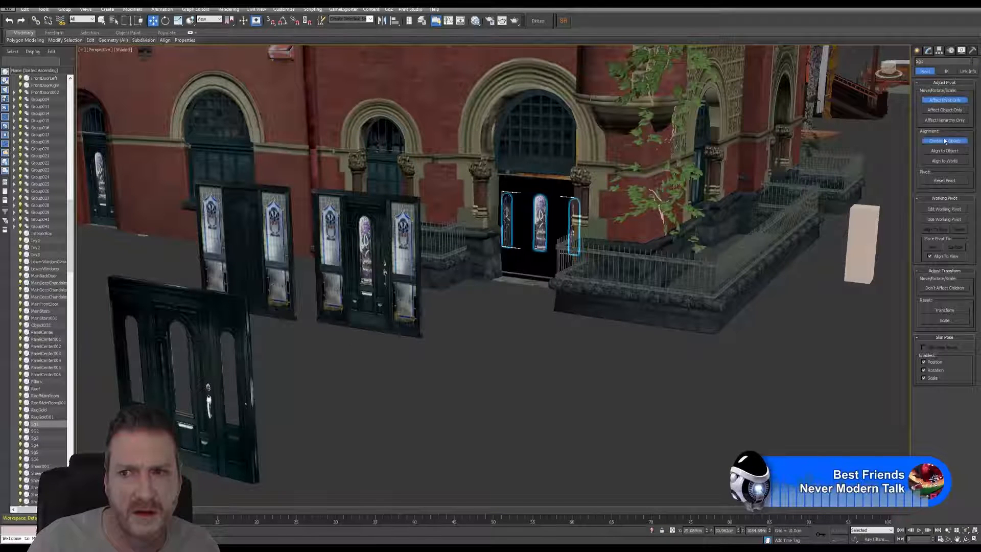
click(944, 101)
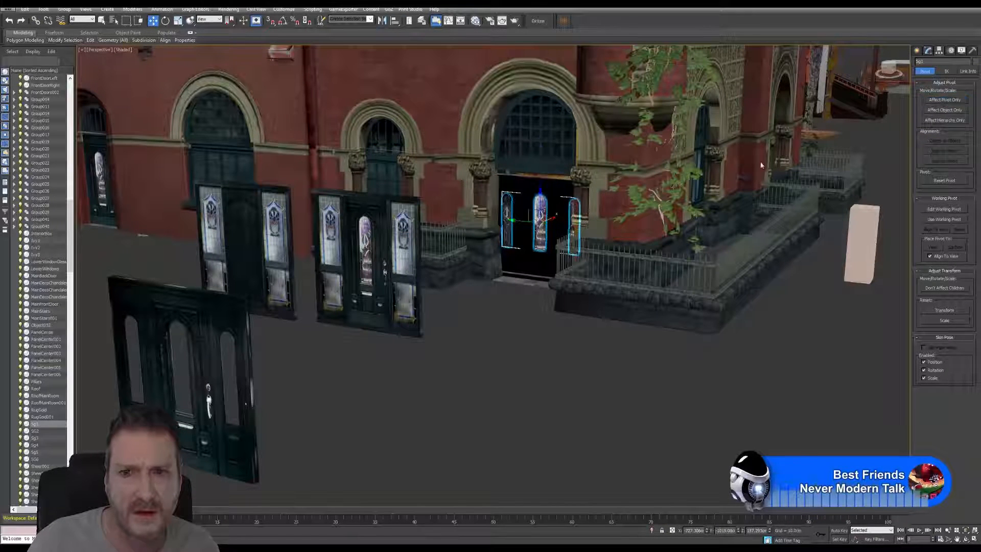
drag(551, 220, 197, 430)
middle_drag(346, 378, 336, 398)
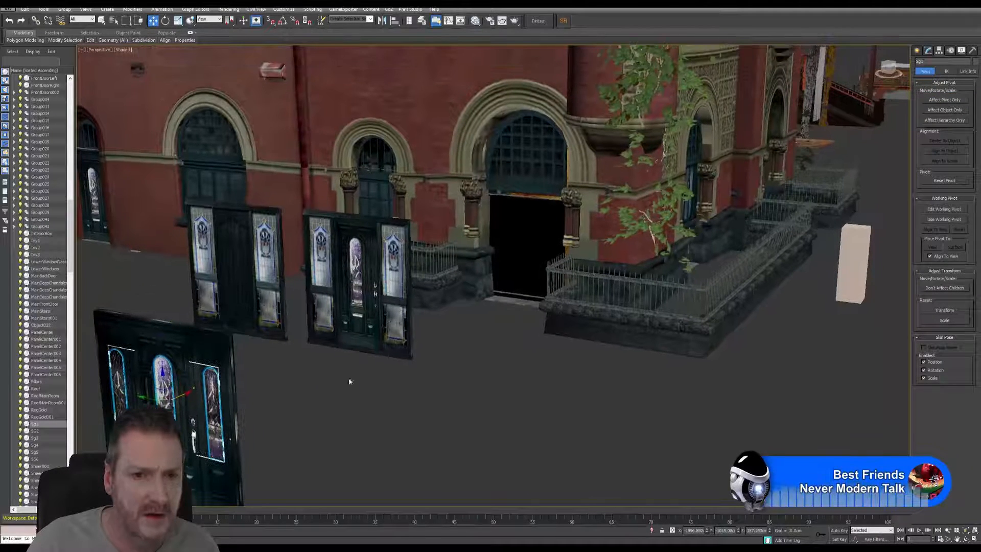
Step: Select the door group with stained-glass side panels and position it directly in front of the arched entrance, clear of the building
click(374, 332)
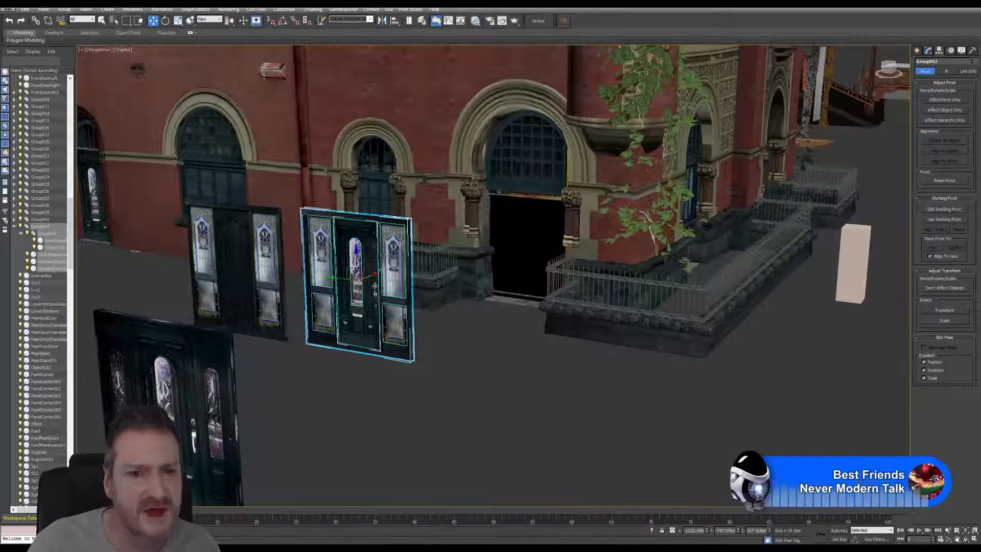
drag(372, 280, 377, 280)
drag(466, 240, 501, 222)
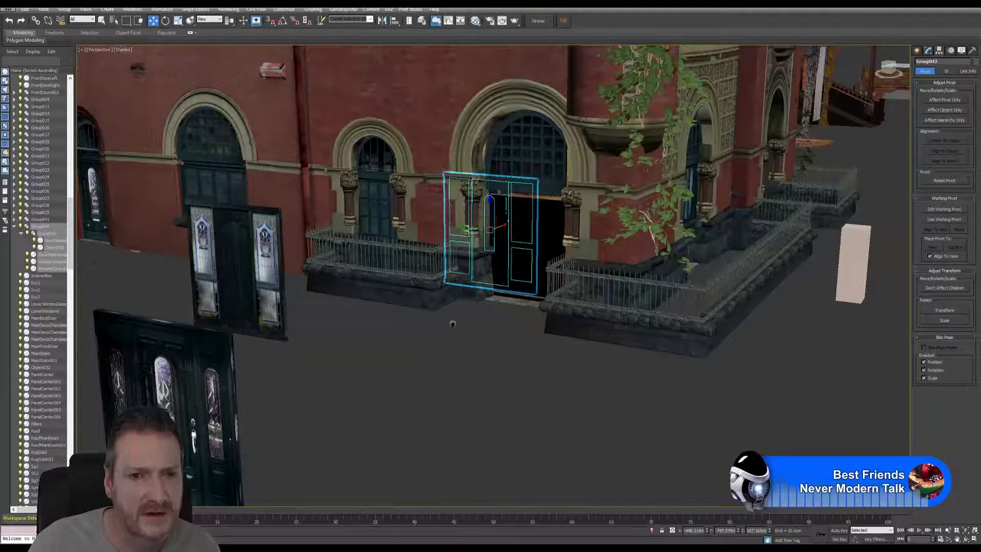
middle_drag(452, 321, 406, 368)
drag(467, 264, 350, 350)
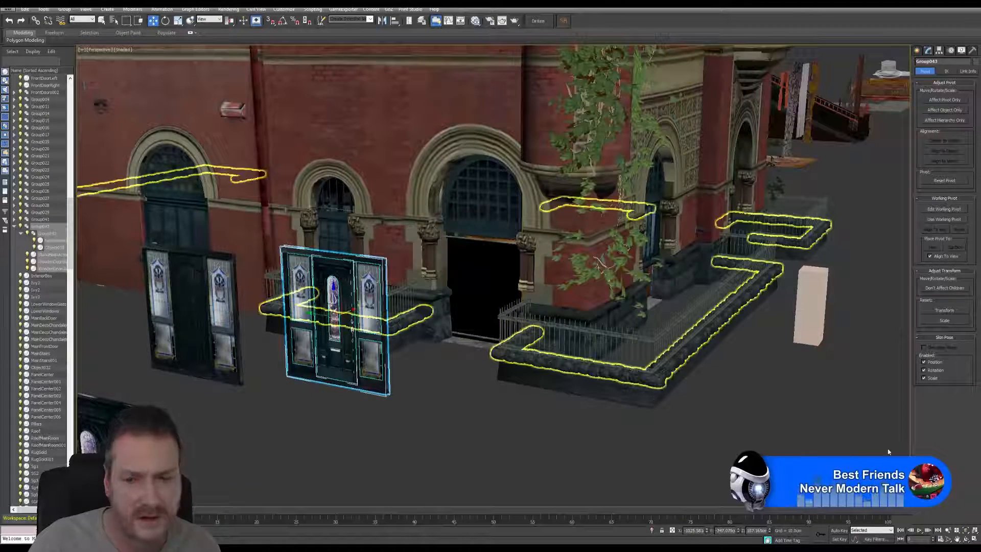
click(962, 541)
drag(459, 358, 388, 311)
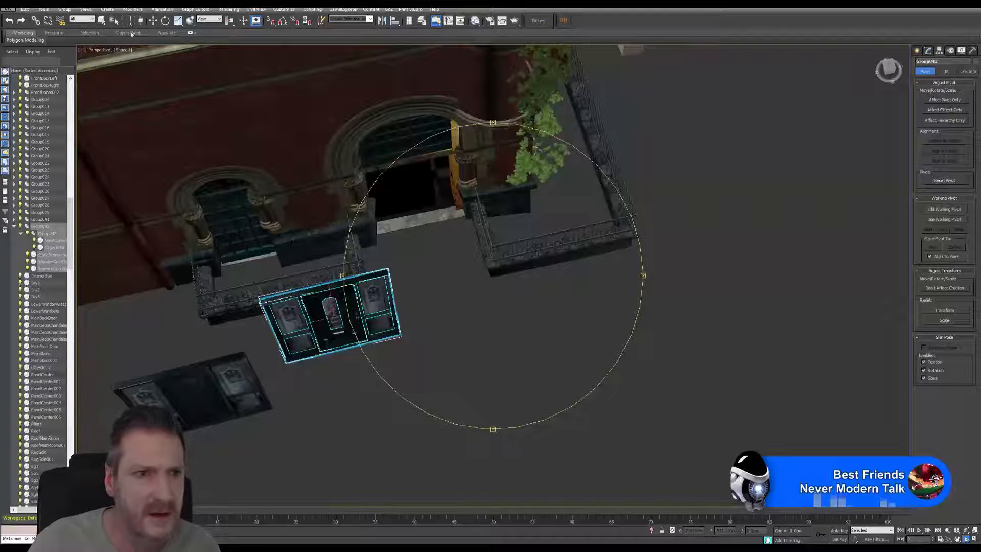
click(152, 20)
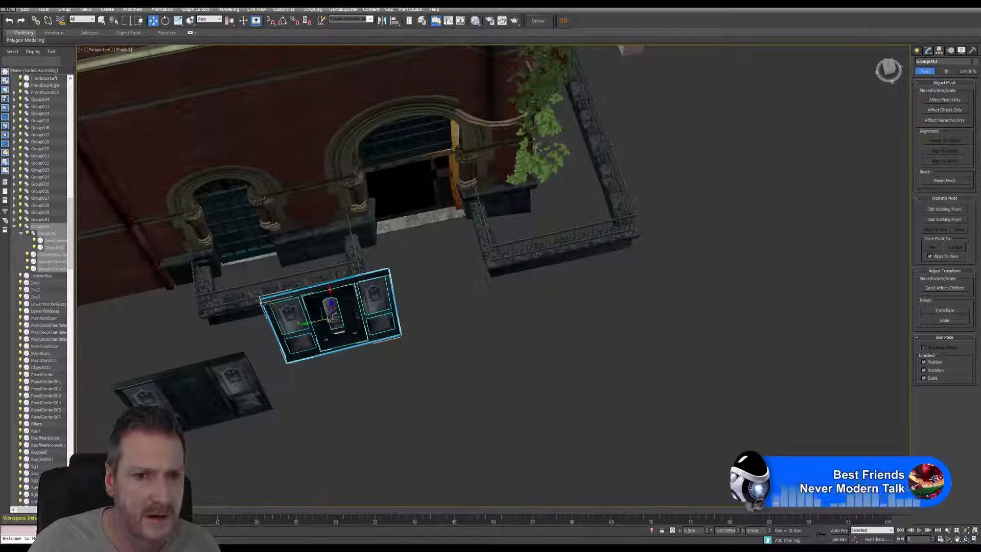
drag(302, 314, 406, 289)
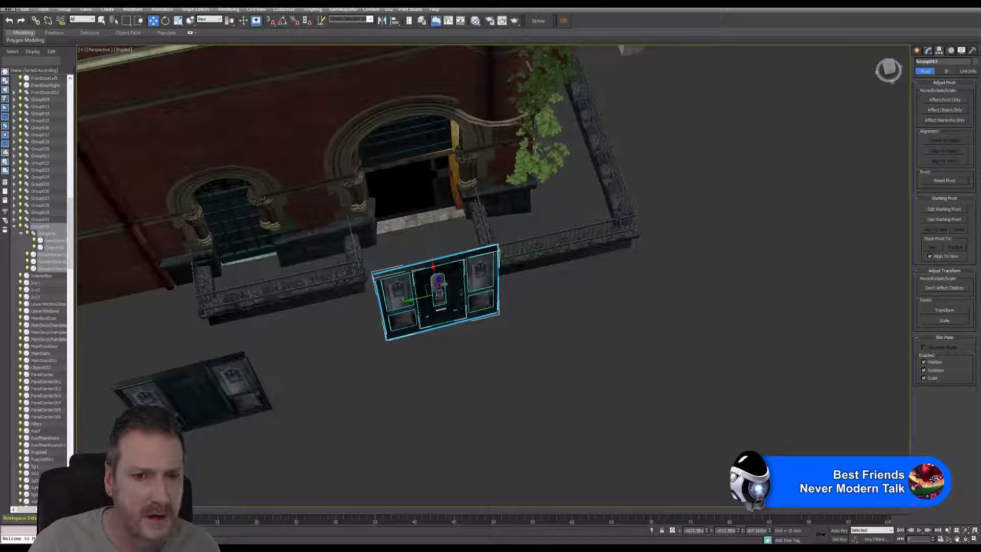
Step: Move the stained-glass door group inward to the entrance opening, between the columns
click(966, 540)
drag(521, 322, 451, 280)
scroll(538, 218, up, 8)
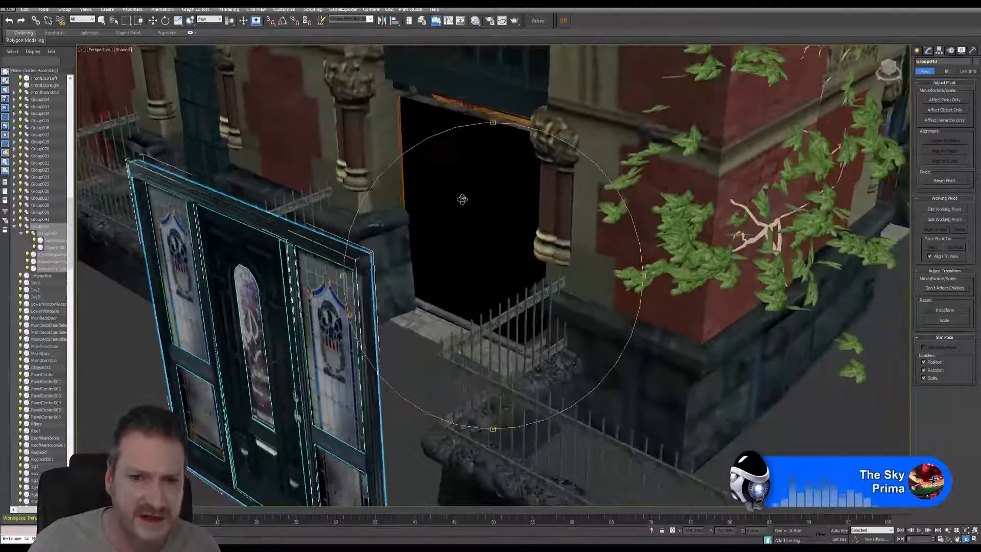
drag(462, 199, 439, 270)
click(153, 20)
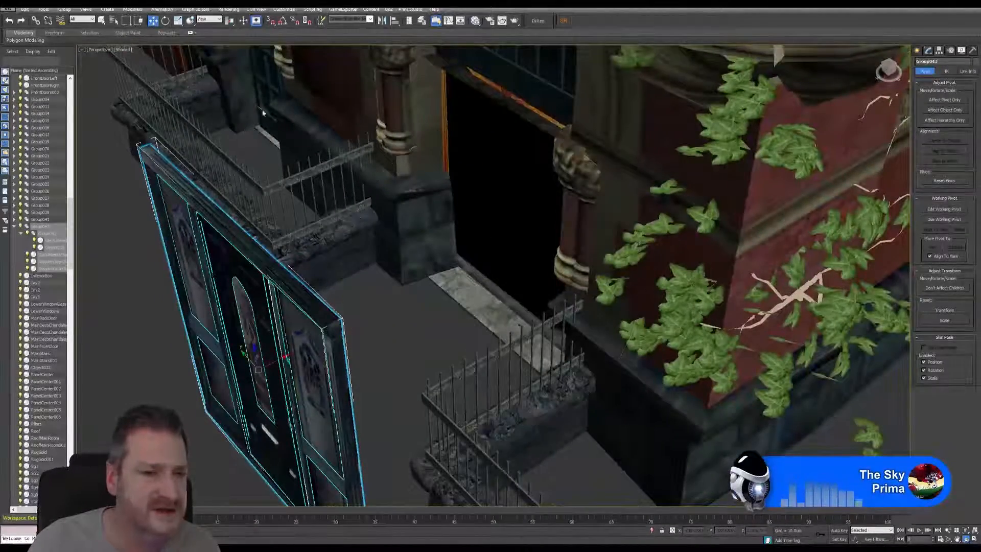
drag(284, 358, 493, 224)
Step: Scale the door group uniformly to about 91% and shift it slightly sideways to centre it in the entrance opening
click(967, 539)
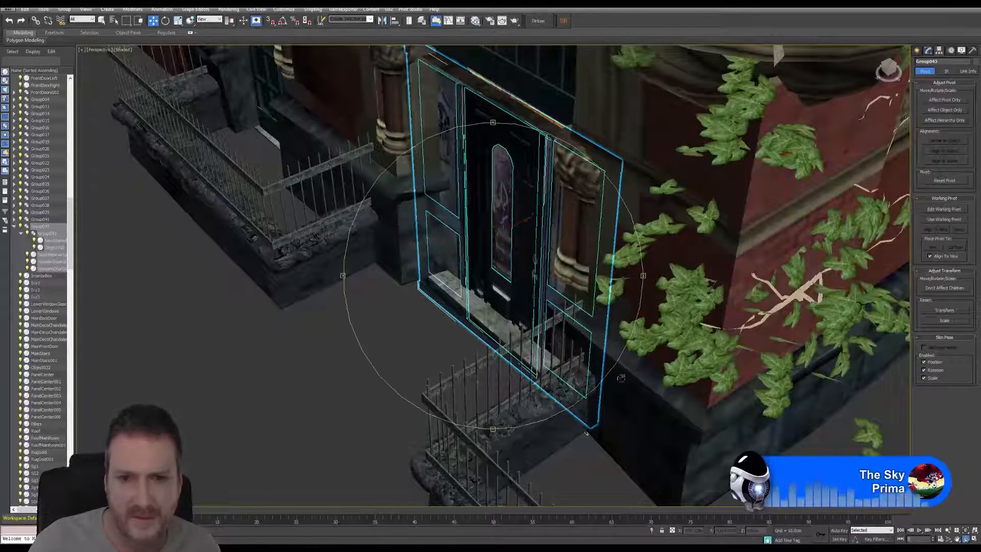
drag(440, 311, 495, 268)
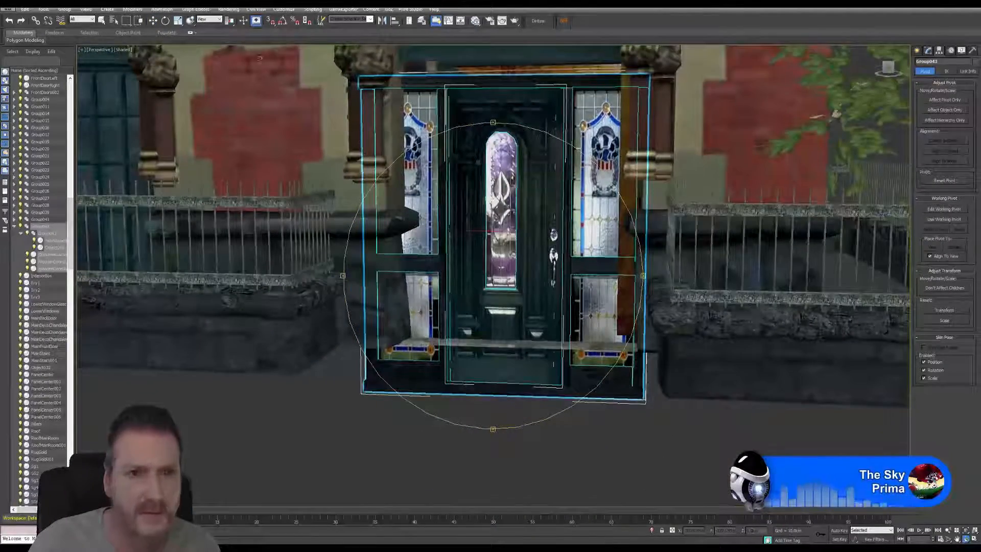
click(153, 21)
middle_drag(559, 177, 558, 251)
middle_drag(524, 312, 522, 305)
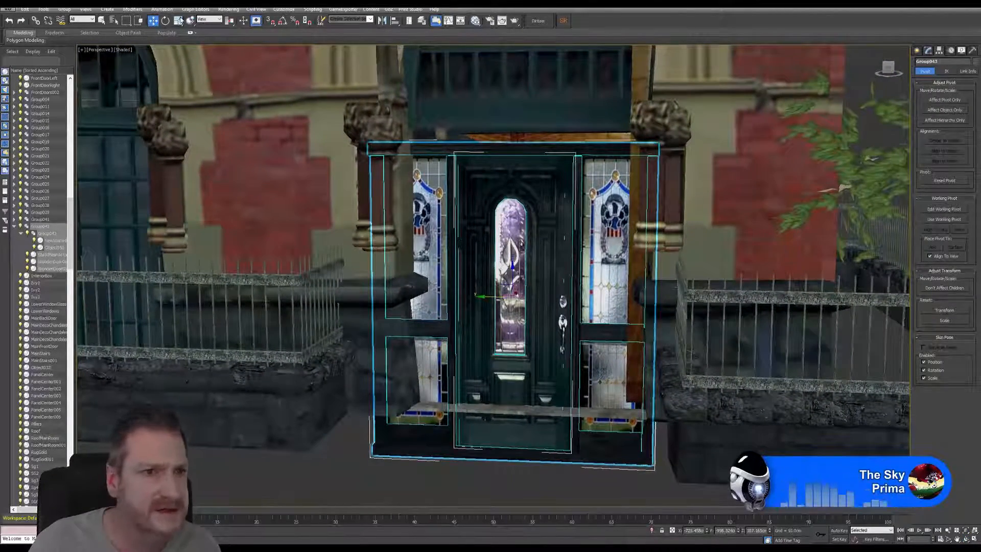
click(178, 21)
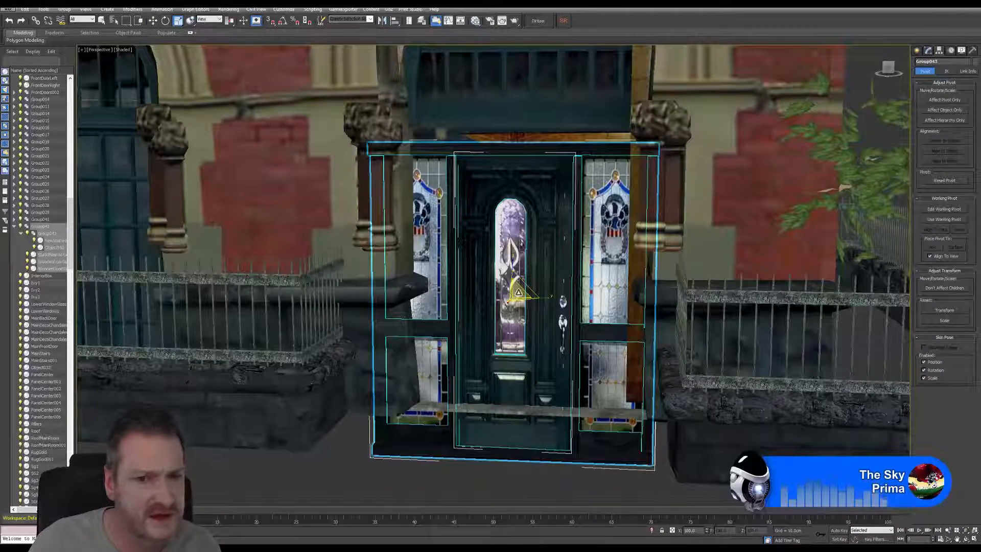
drag(519, 292, 520, 296)
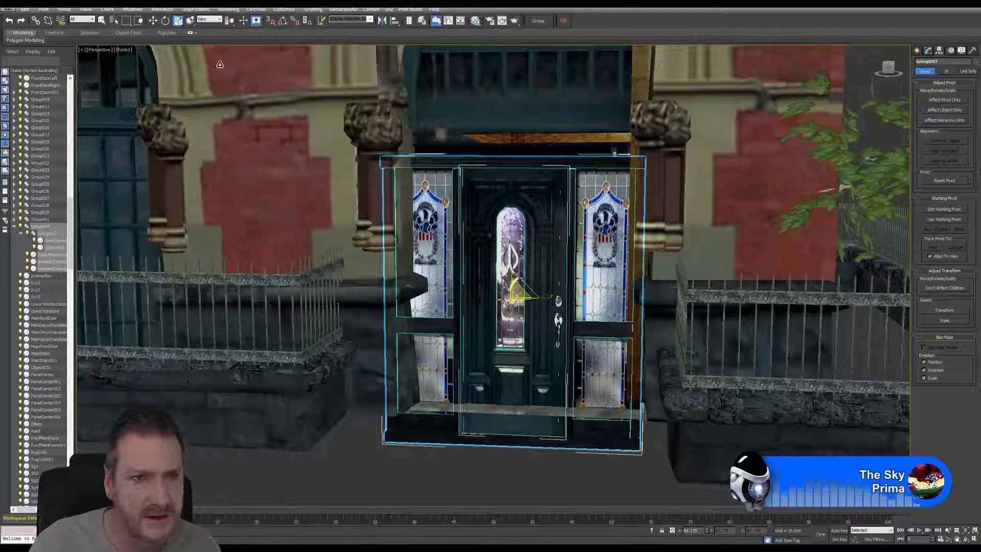
click(153, 22)
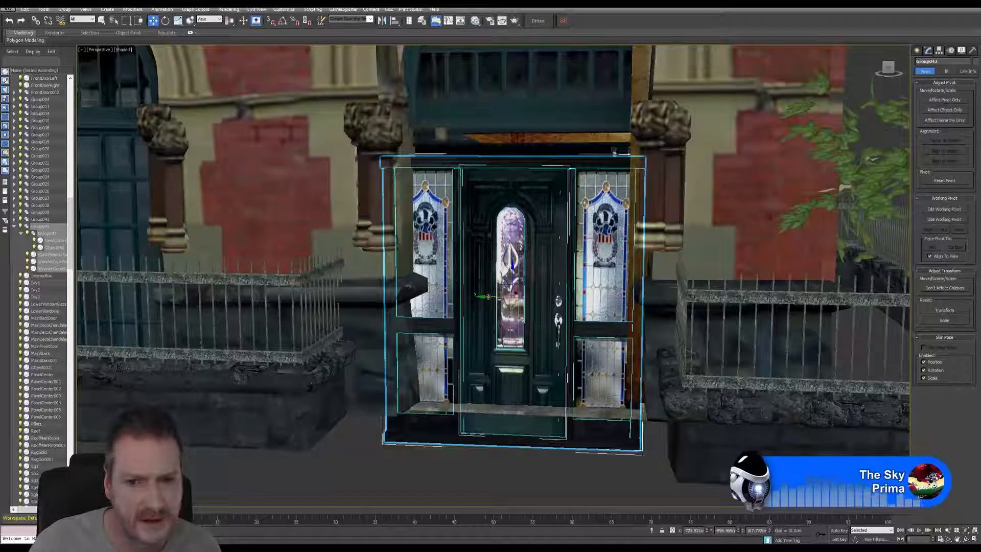
drag(488, 294, 494, 294)
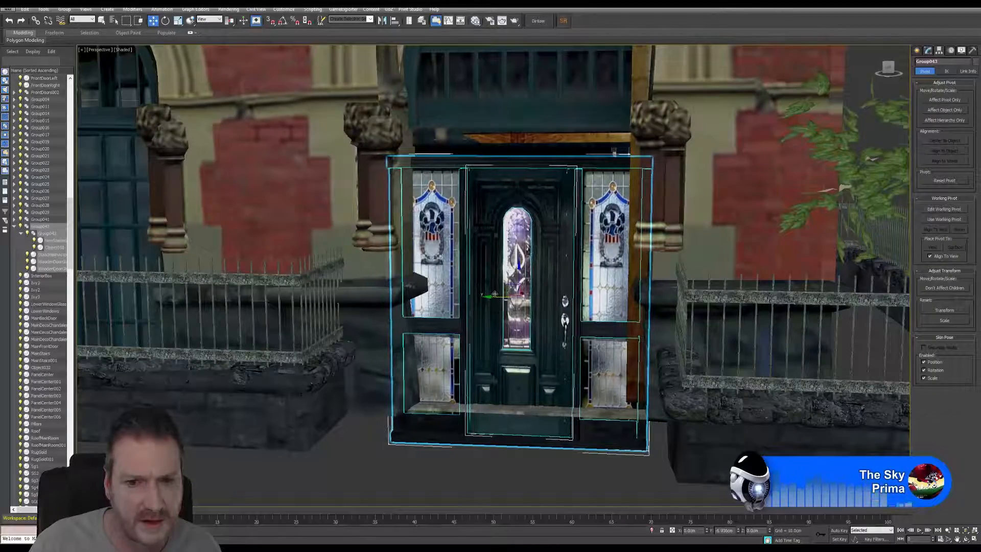
Step: Adjust the door group's depth in the entrance by moving it slightly outward toward the front edge of the threshold
click(964, 539)
drag(444, 245, 473, 286)
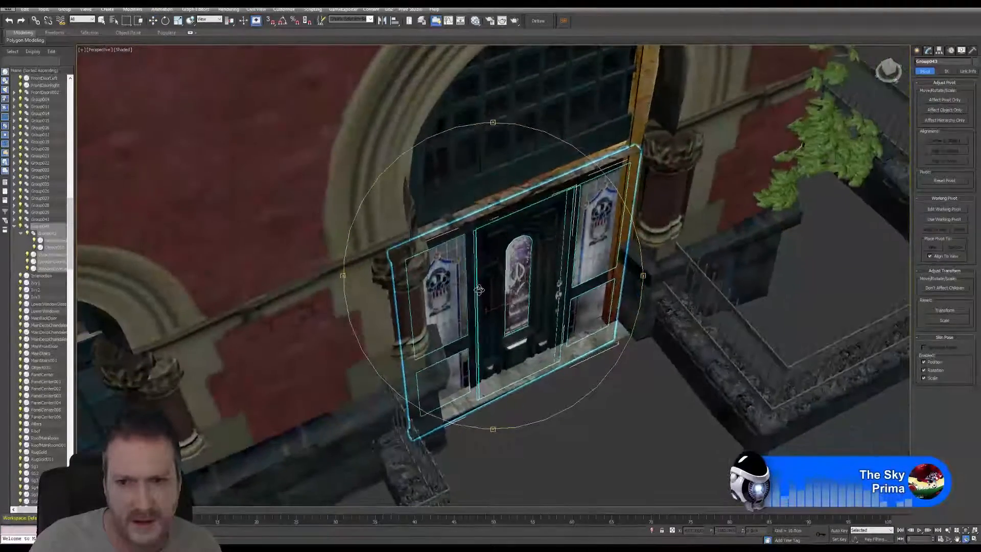
click(152, 21)
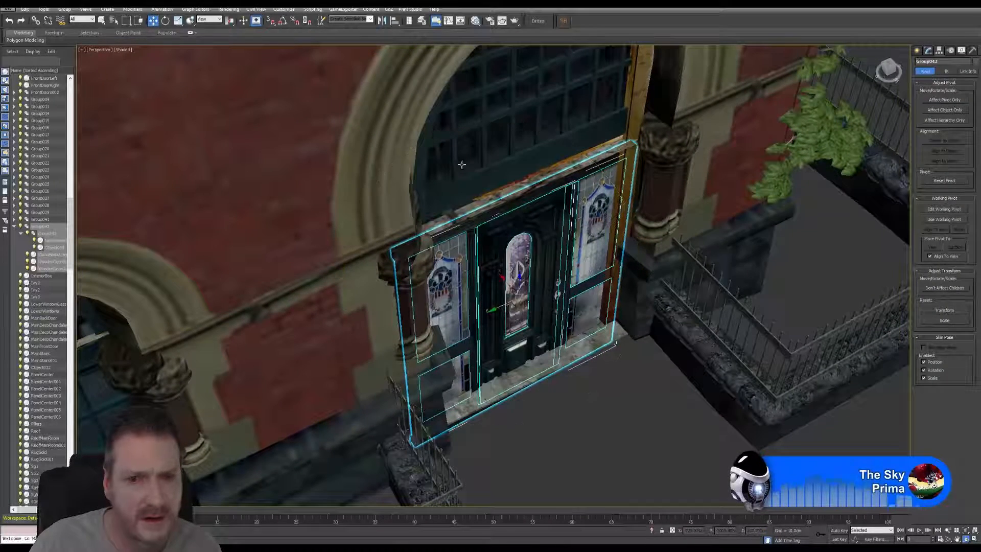
drag(503, 279, 521, 283)
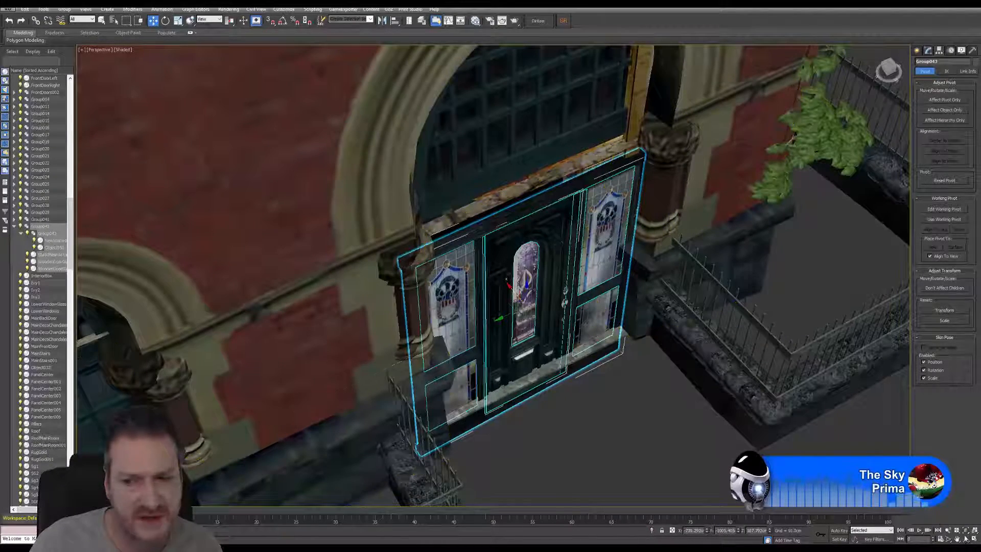
Step: Raise the door group so its frame meets the underside of the arched window above the entrance
click(965, 539)
drag(559, 314, 489, 268)
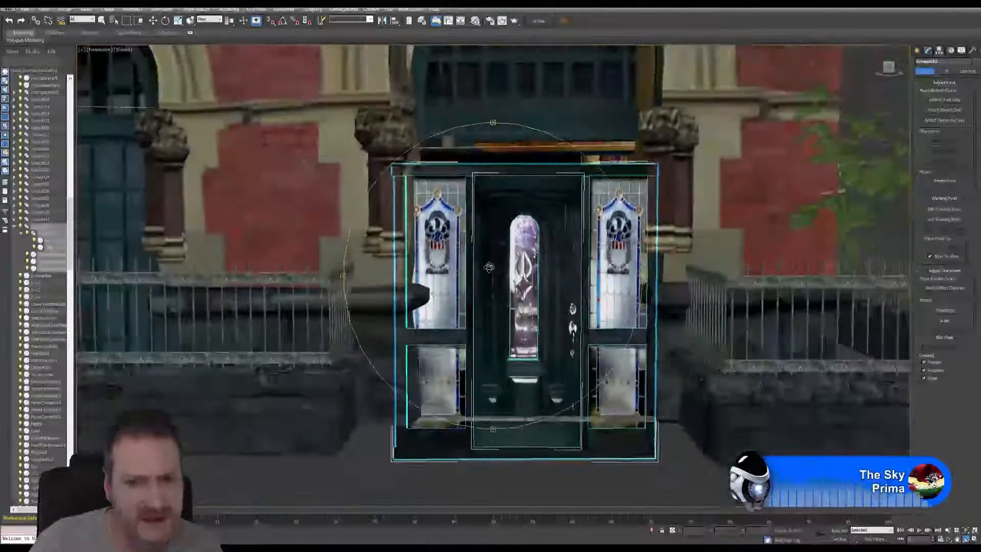
key(w)
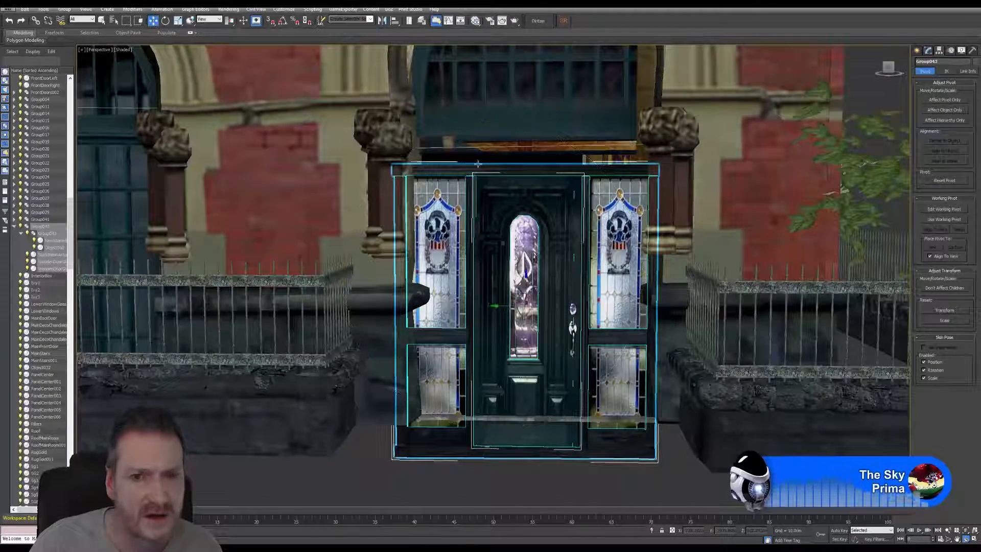
drag(527, 286, 534, 258)
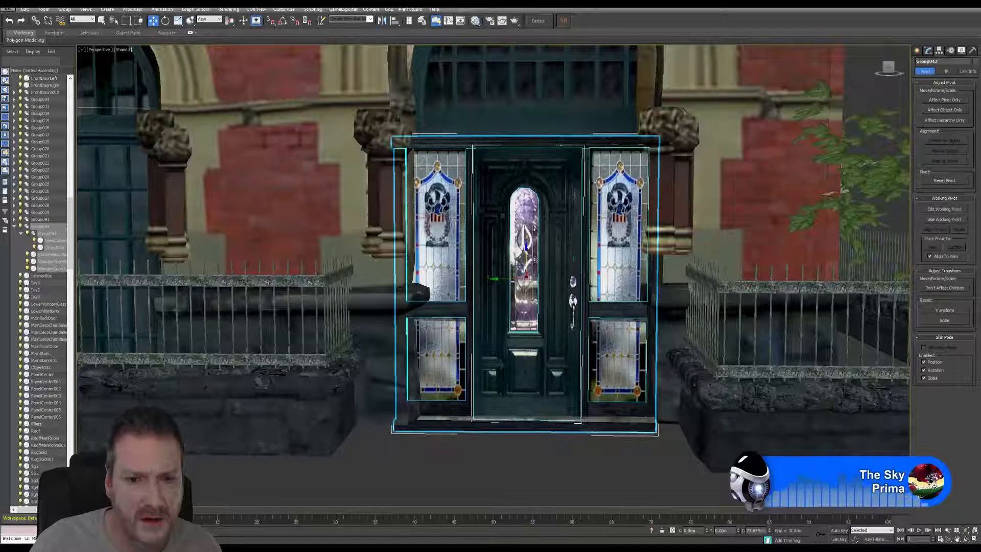
Step: Reduce the door group's height slightly by scaling it only vertically
click(178, 21)
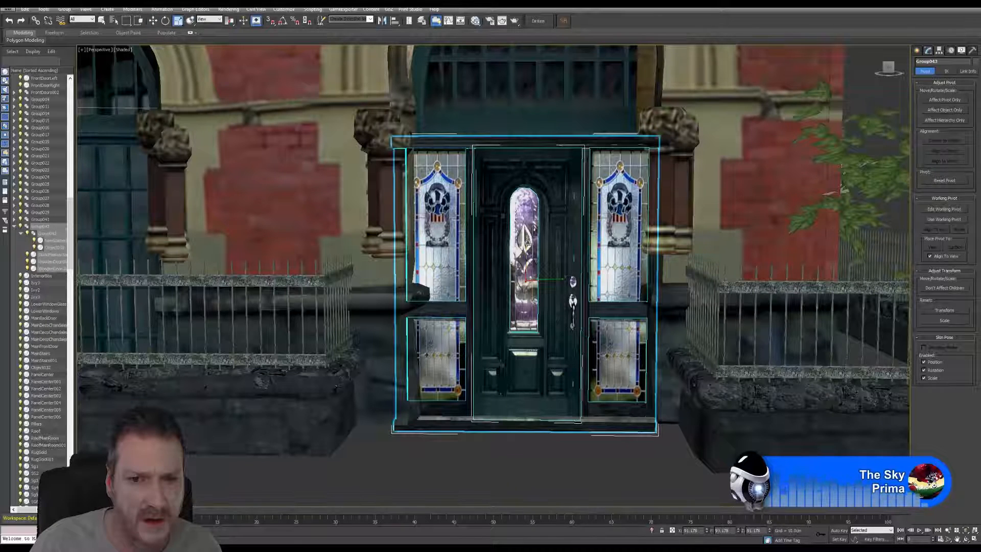
drag(528, 241, 528, 247)
click(154, 22)
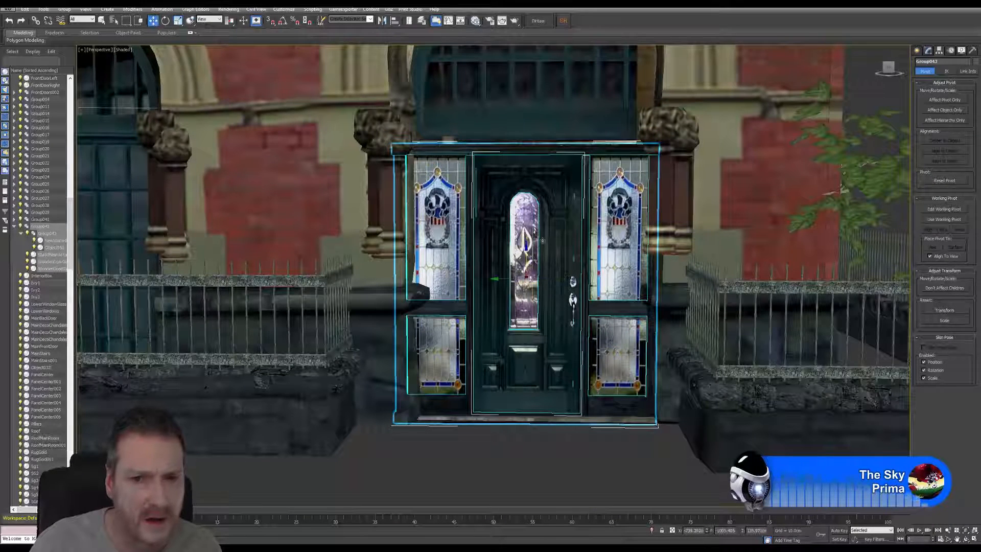
Step: Raise the stained-glass door group slightly so its top overlaps the lower edge of the arched window above the entrance
drag(525, 251, 545, 249)
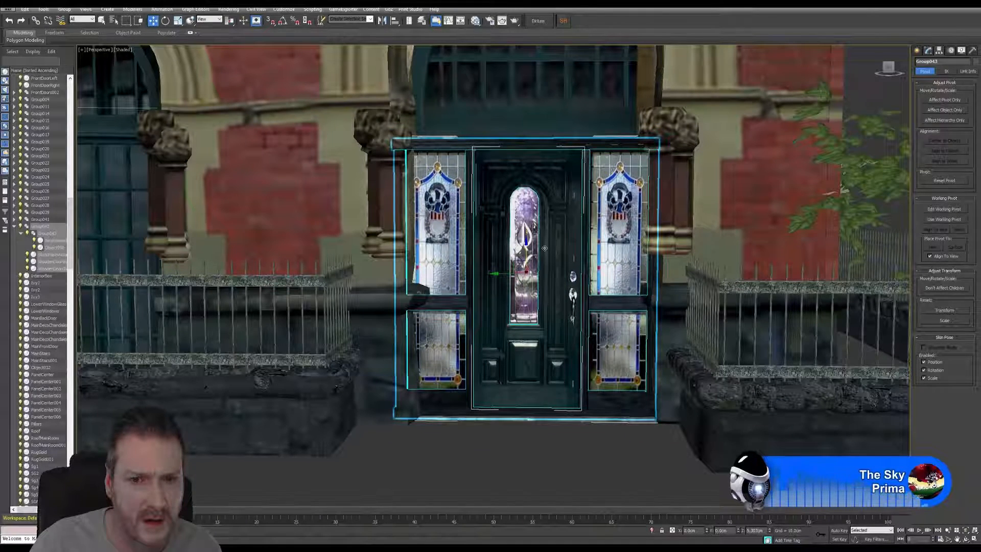
middle_drag(516, 351, 461, 367)
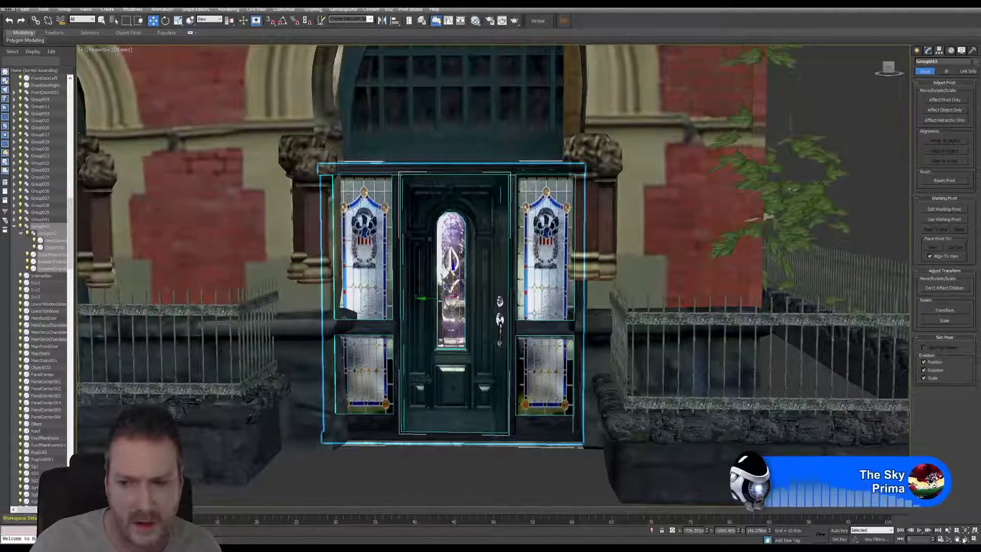
key(e)
alt+middle_drag(573, 423, 532, 348)
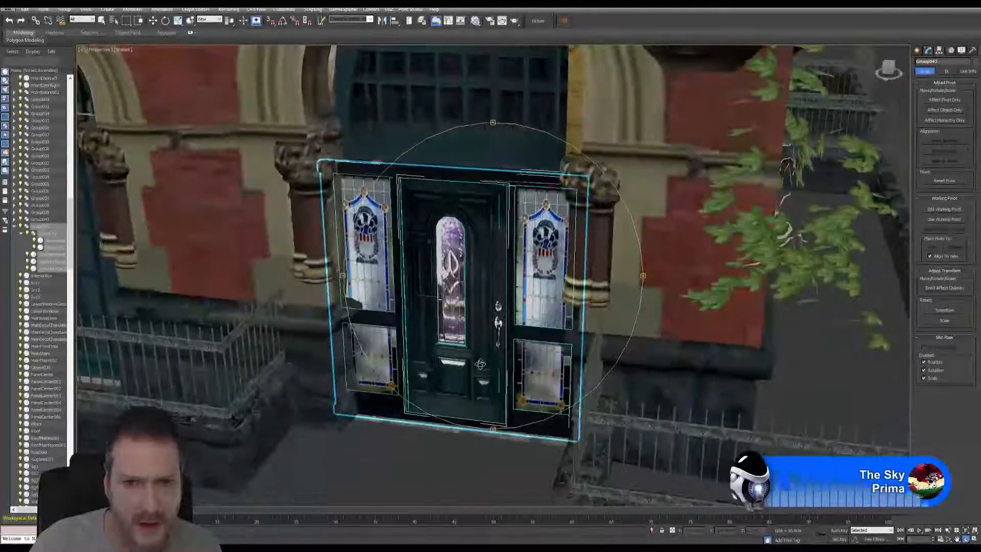
Step: Scale down only the door group's width to fit between the entrance columns and set it slightly further back on the threshold
click(177, 21)
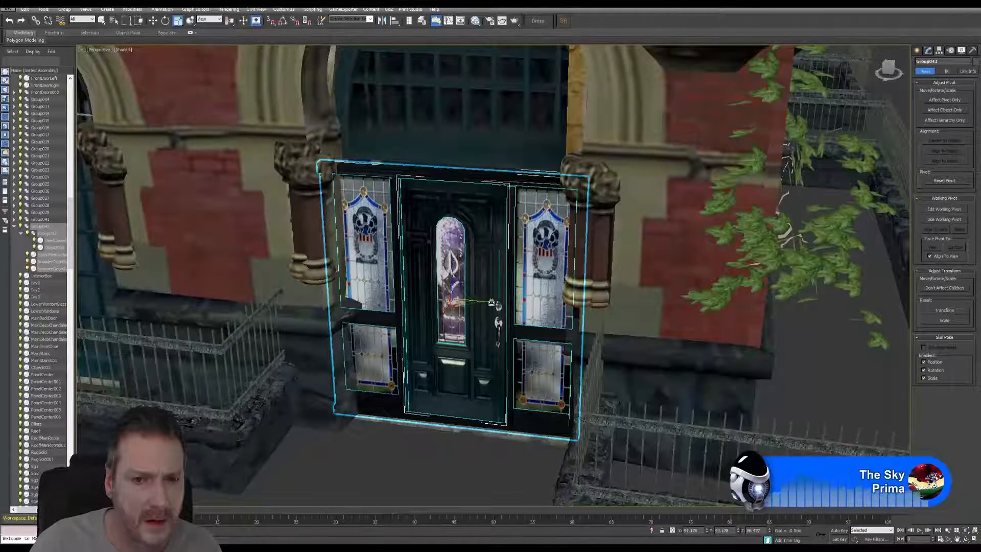
drag(491, 302, 490, 302)
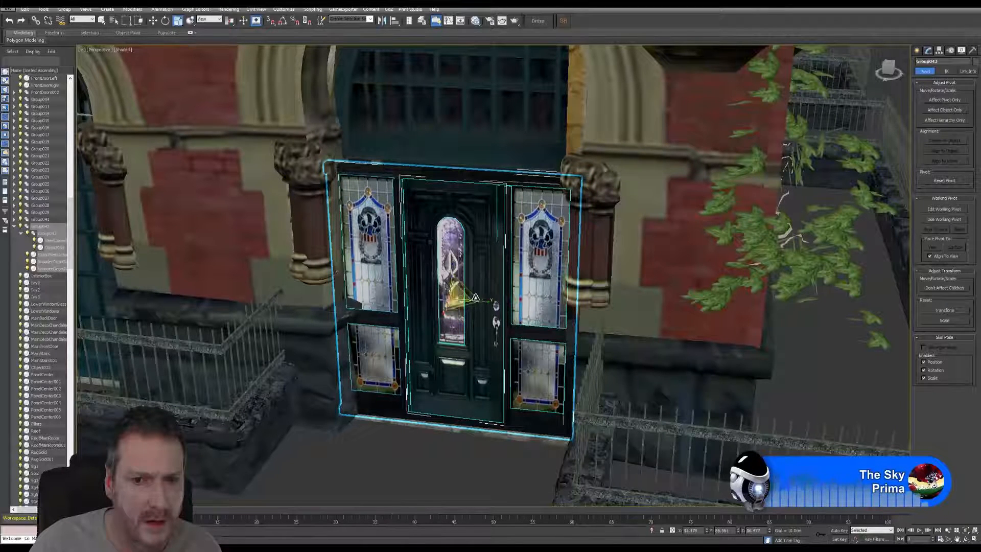
drag(489, 302, 421, 291)
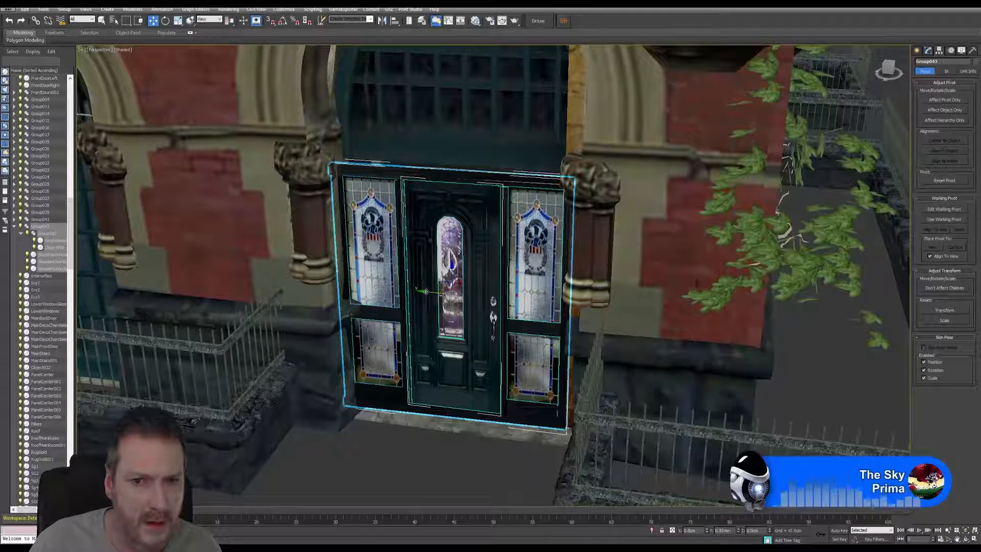
Step: Deselect the door group and inspect its fit in the arched entrance up close and from across the facade
click(965, 540)
drag(578, 383, 516, 361)
scroll(447, 315, down, 5)
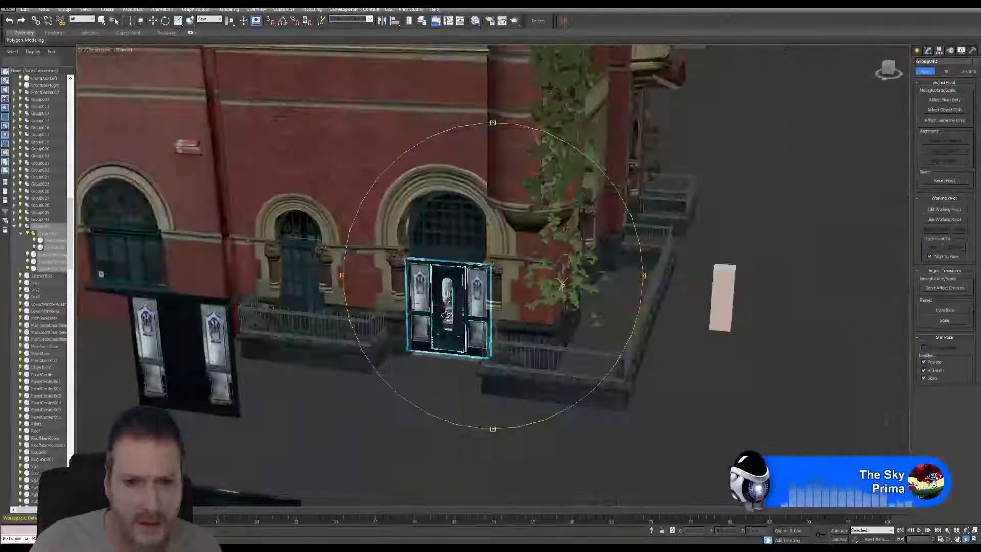
drag(447, 316, 358, 260)
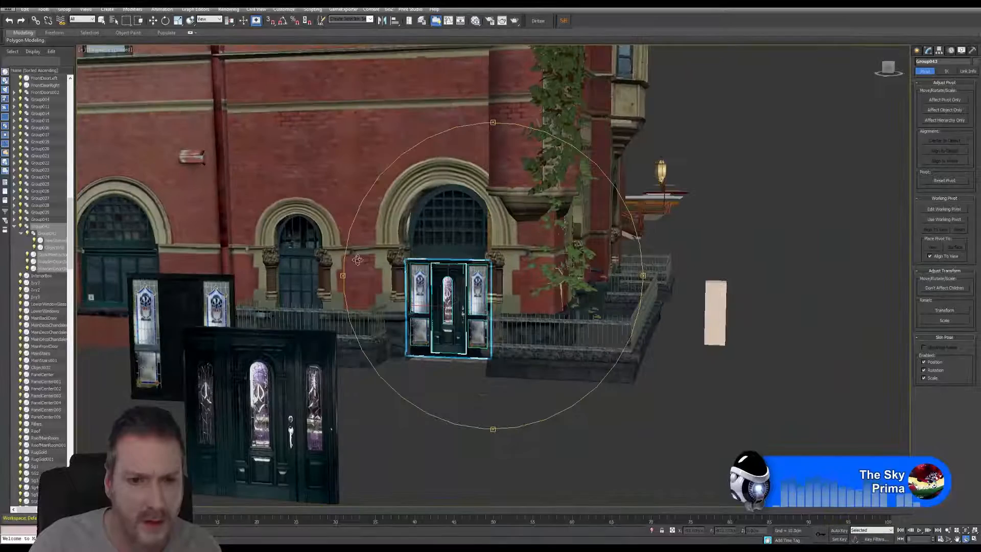
click(102, 21)
click(478, 407)
middle_drag(504, 391, 576, 365)
scroll(542, 312, up, 5)
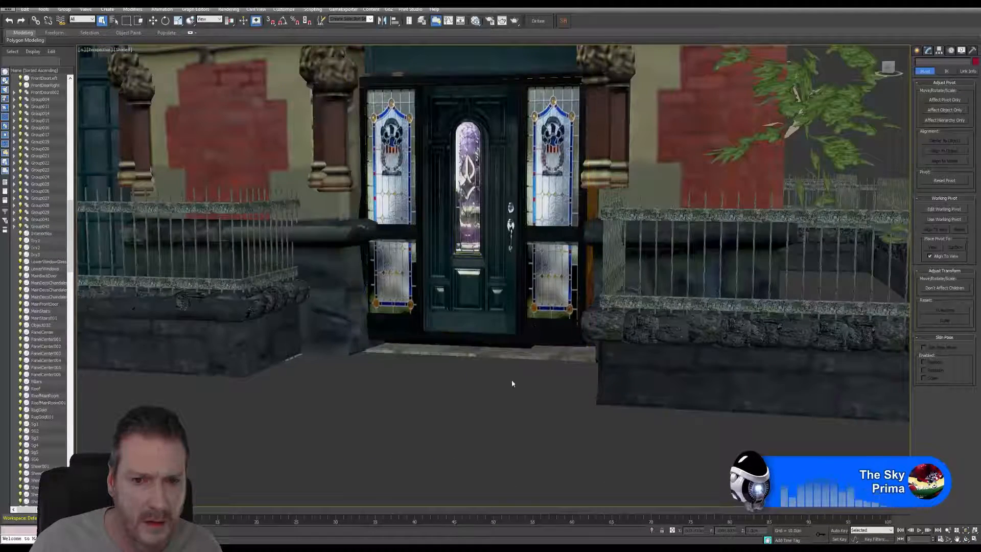
middle_drag(510, 379, 518, 396)
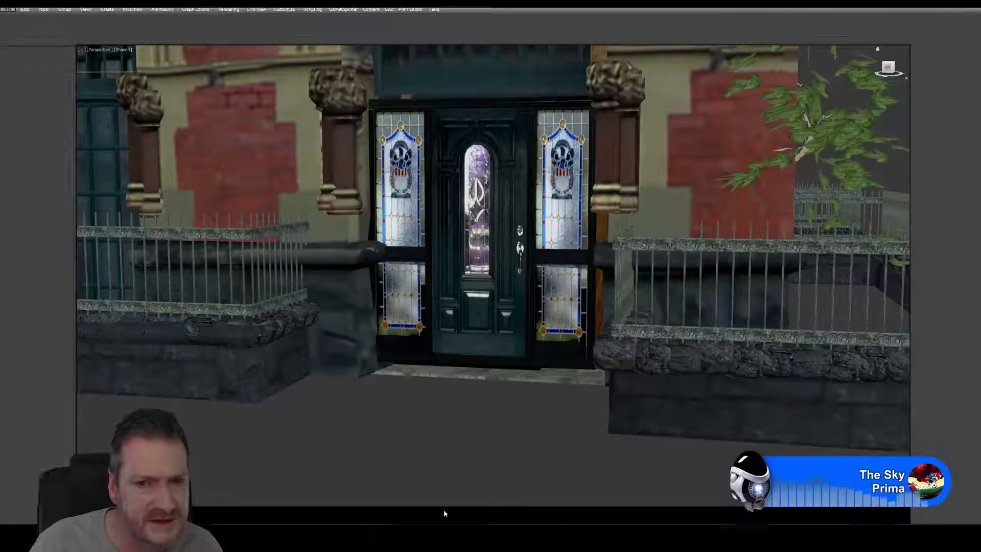
click(965, 538)
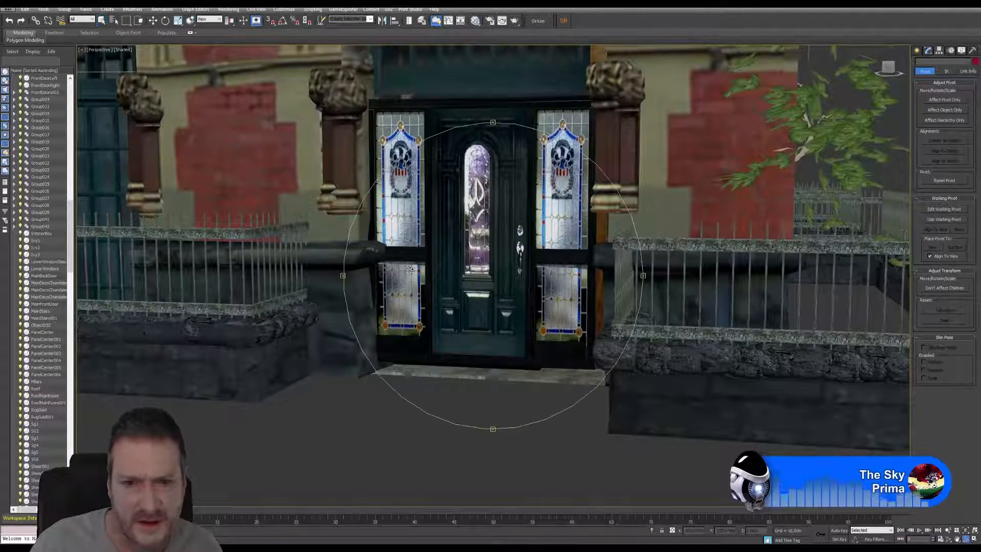
drag(459, 276, 486, 265)
middle_drag(485, 261, 453, 316)
scroll(497, 284, down, 5)
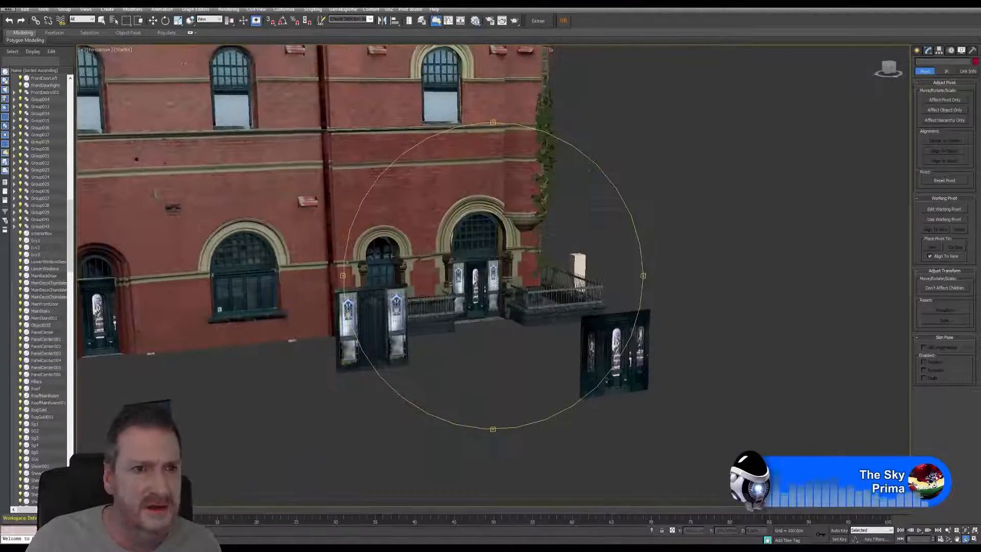
Step: Delete the spare dark door frame standing in front of the building and the loose door leaf beside it
click(153, 21)
middle_drag(269, 383, 284, 381)
scroll(285, 381, down, 4)
middle_drag(377, 398, 393, 402)
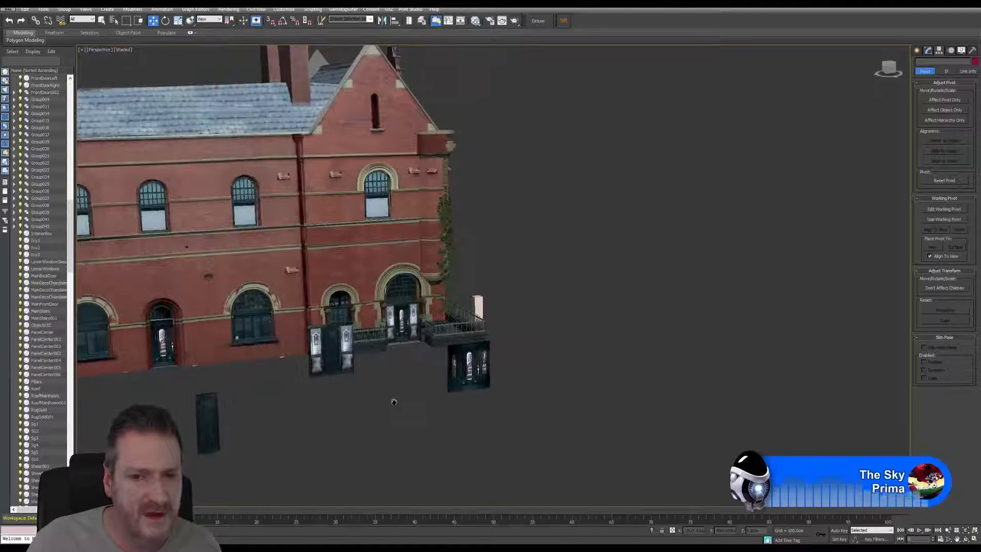
drag(477, 384, 500, 379)
key(Delete)
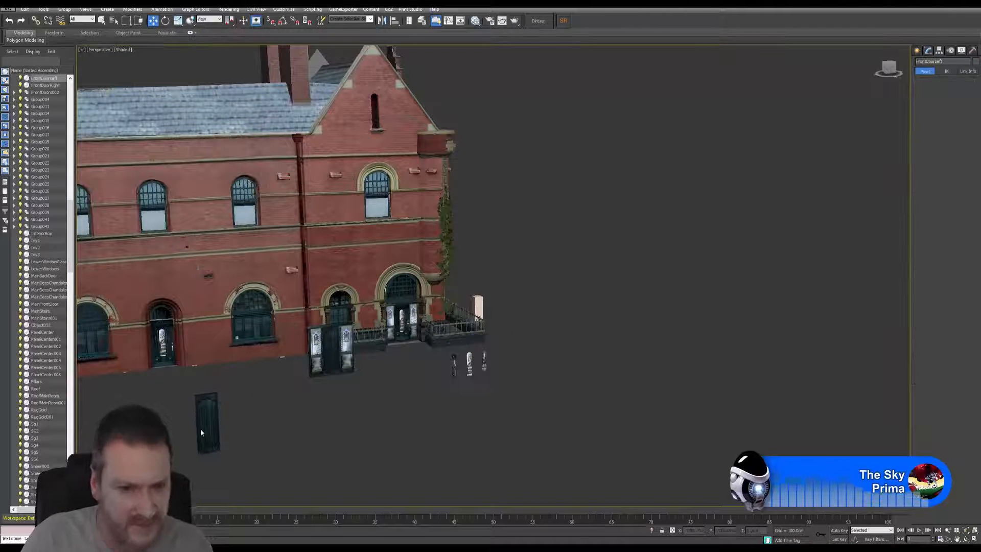
click(208, 432)
key(Delete)
Step: Move the spare FrontDoors002 group well away from the building and delete the leftover glass panes
middle_drag(333, 396, 330, 400)
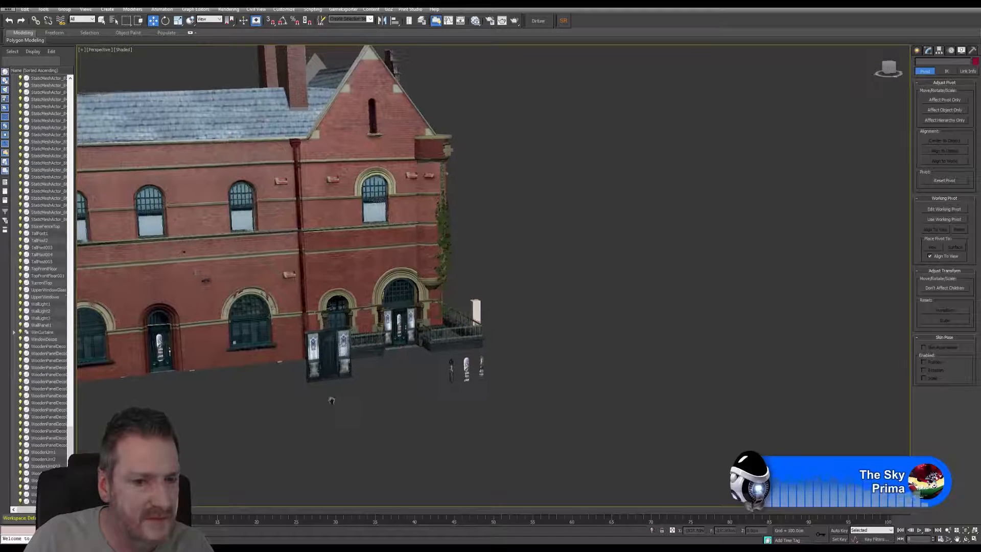
drag(353, 376, 354, 373)
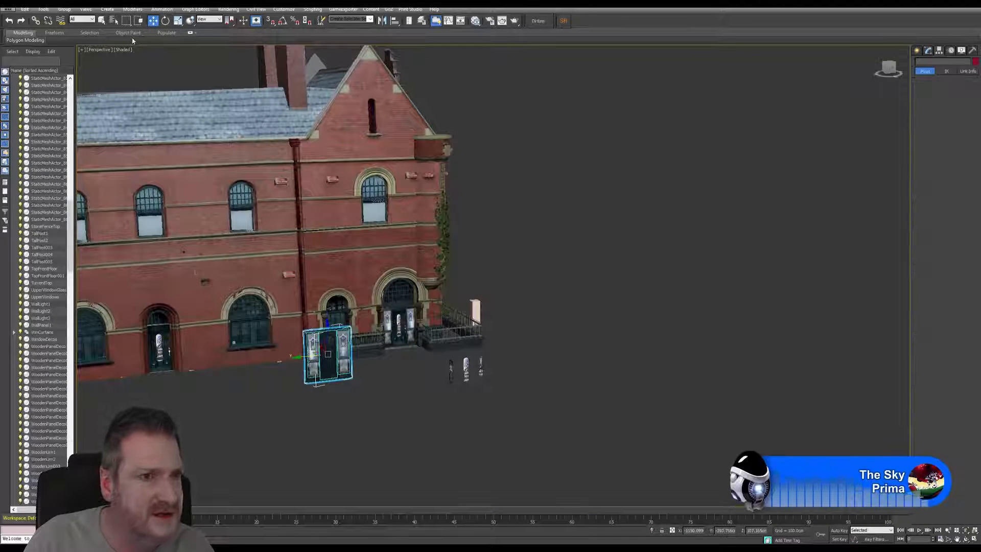
drag(298, 355, 741, 310)
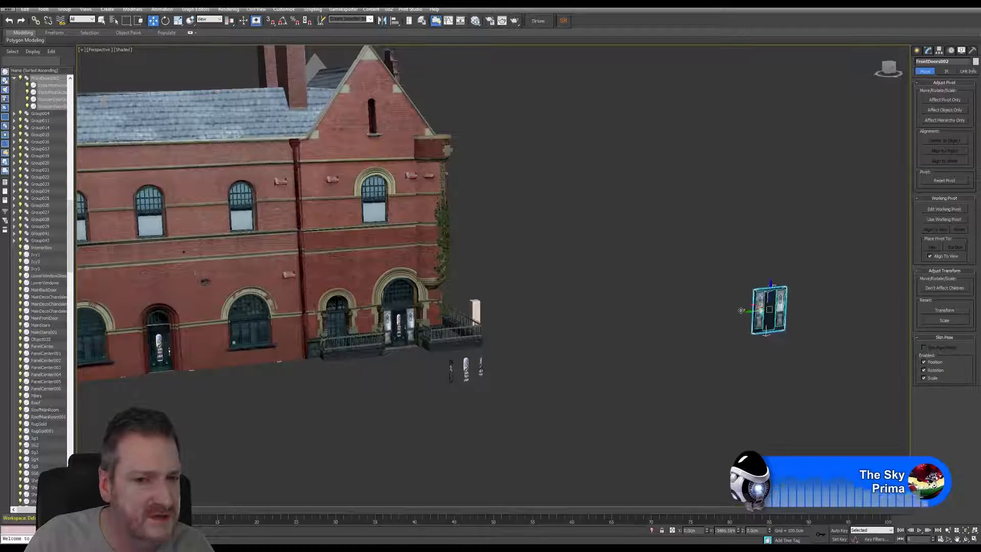
drag(509, 360, 506, 364)
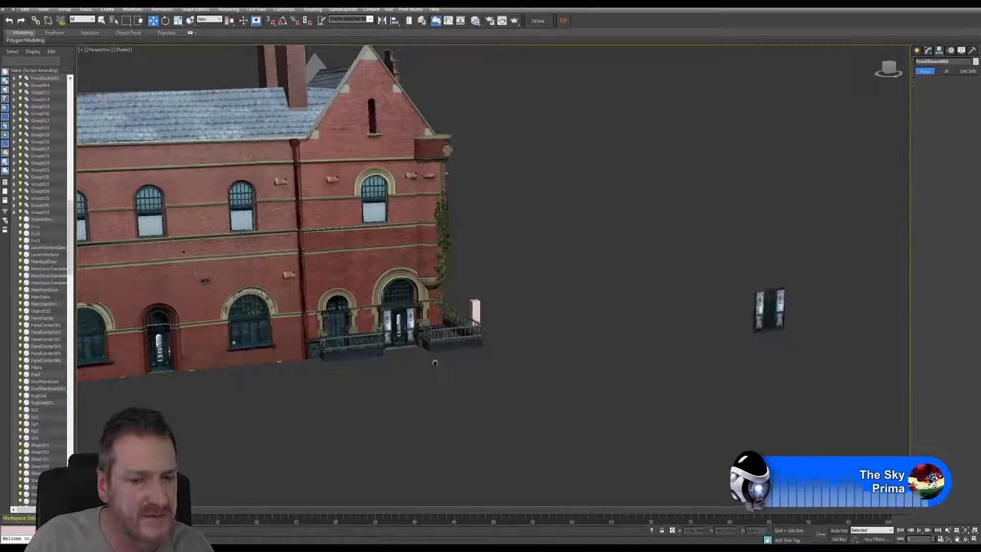
Step: Examine the fitted entrance alongside the other door and arched windows across the front facade
scroll(410, 347, up, 3)
scroll(410, 346, up, 5)
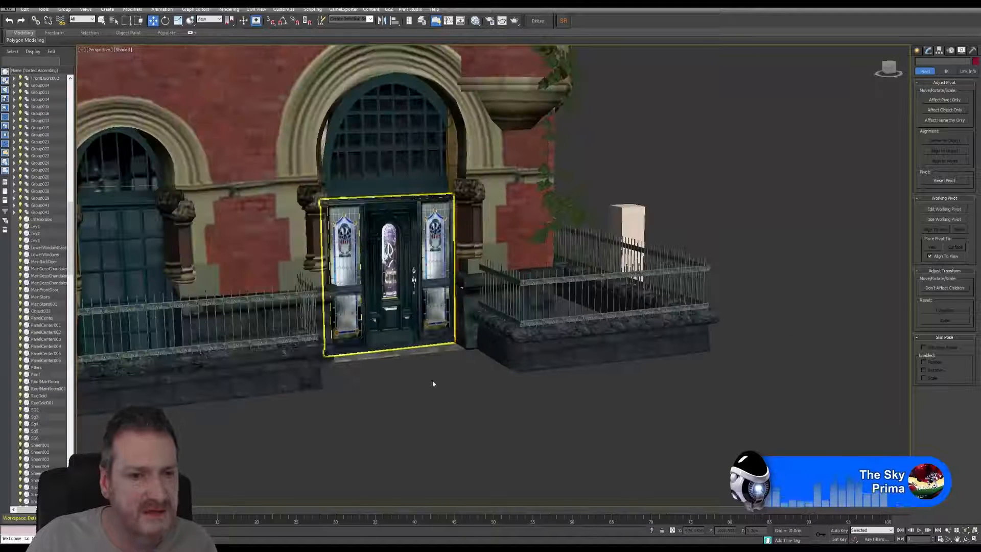
click(965, 540)
mouse_move(445, 349)
mouse_down()
mouse_move(475, 304)
mouse_move(455, 312)
mouse_move(446, 339)
mouse_up()
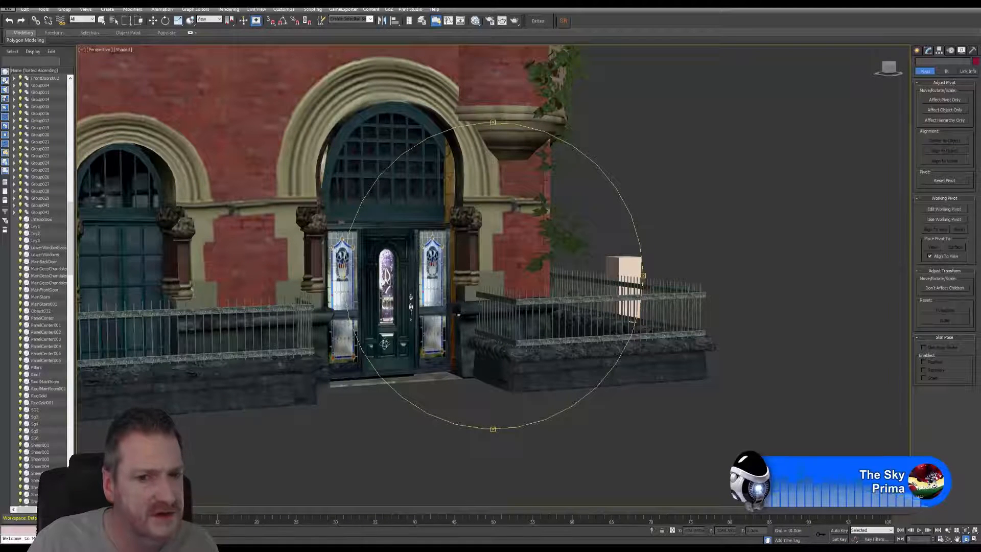
drag(385, 343, 545, 291)
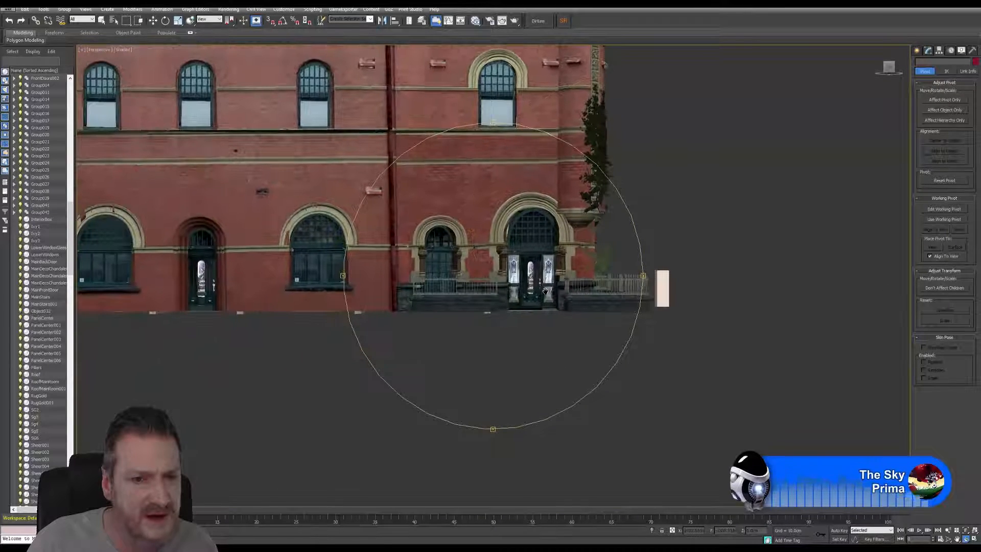
middle_drag(486, 325, 577, 313)
scroll(296, 276, up, 7)
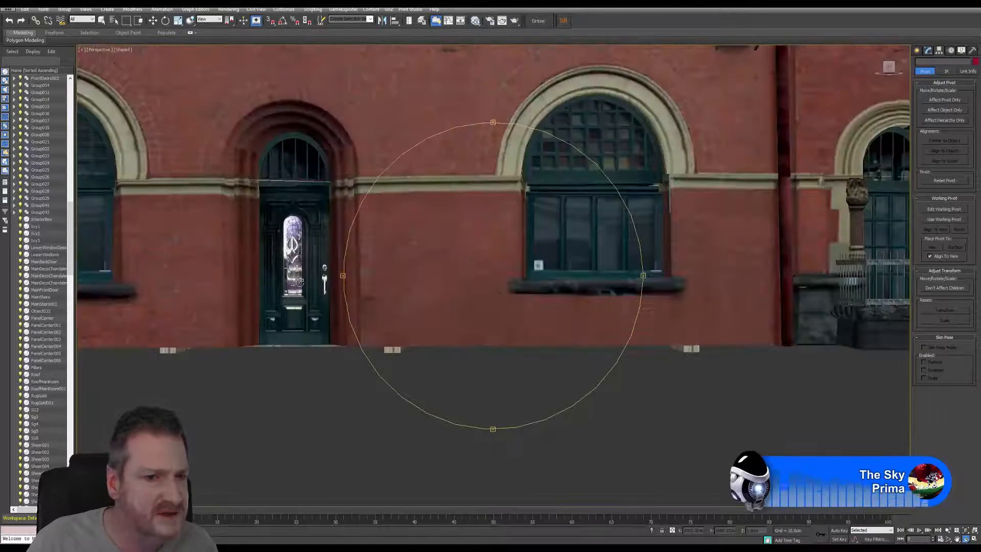
scroll(330, 300, down, 5)
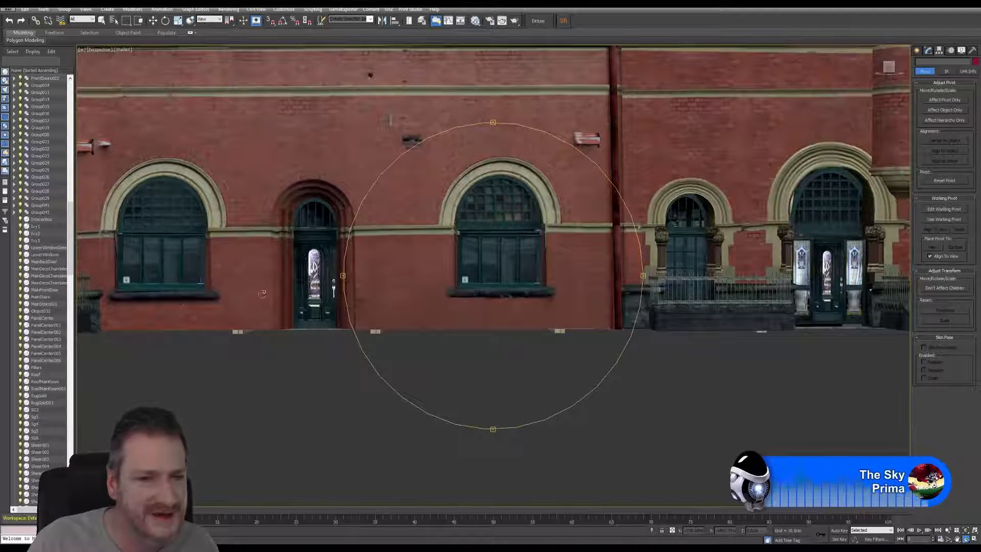
scroll(489, 225, down, 3)
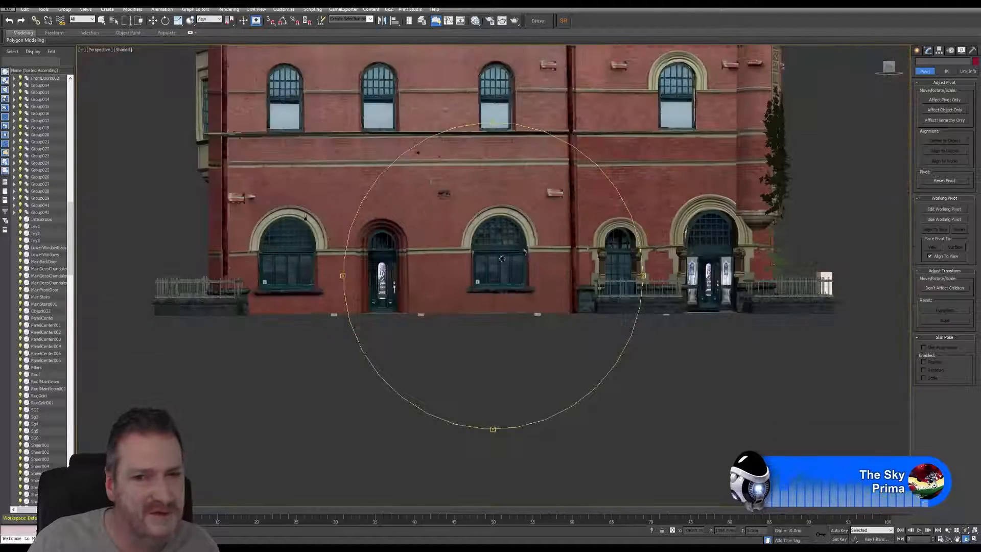
middle_drag(488, 225, 317, 270)
mouse_move(476, 305)
mouse_down()
mouse_move(466, 323)
mouse_move(481, 333)
mouse_move(468, 302)
mouse_move(473, 286)
mouse_up()
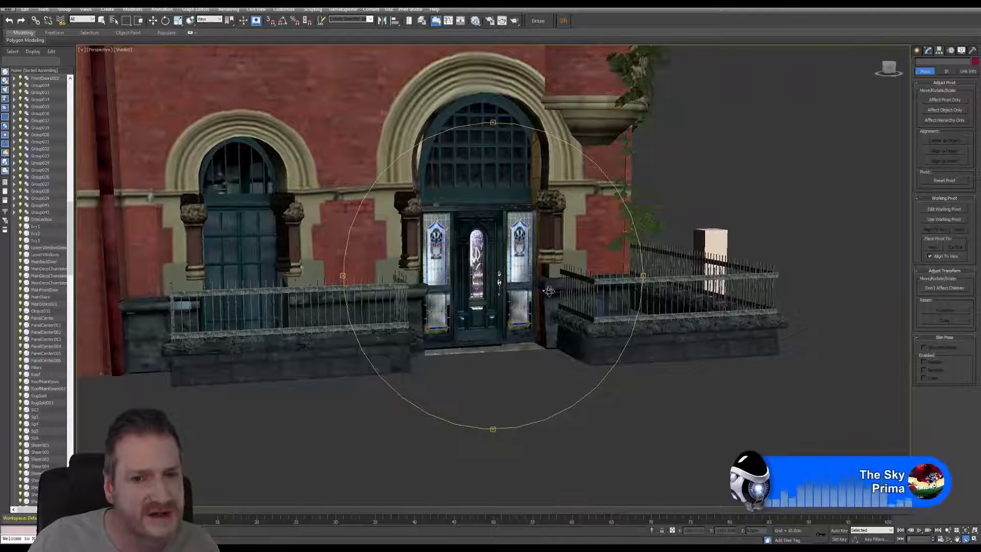
Step: Look over the spare door group set aside from the building and compare it with the fitted stained-glass entrance
drag(522, 321, 584, 315)
scroll(531, 297, down, 3)
middle_drag(532, 296, 281, 299)
middle_drag(688, 313, 358, 277)
scroll(631, 287, up, 4)
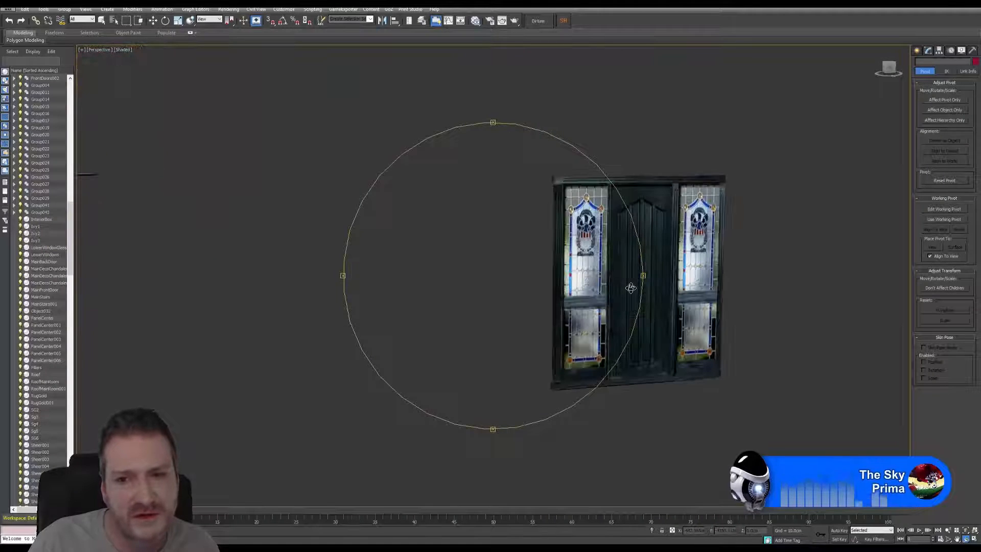
scroll(630, 288, down, 4)
middle_drag(590, 290, 863, 278)
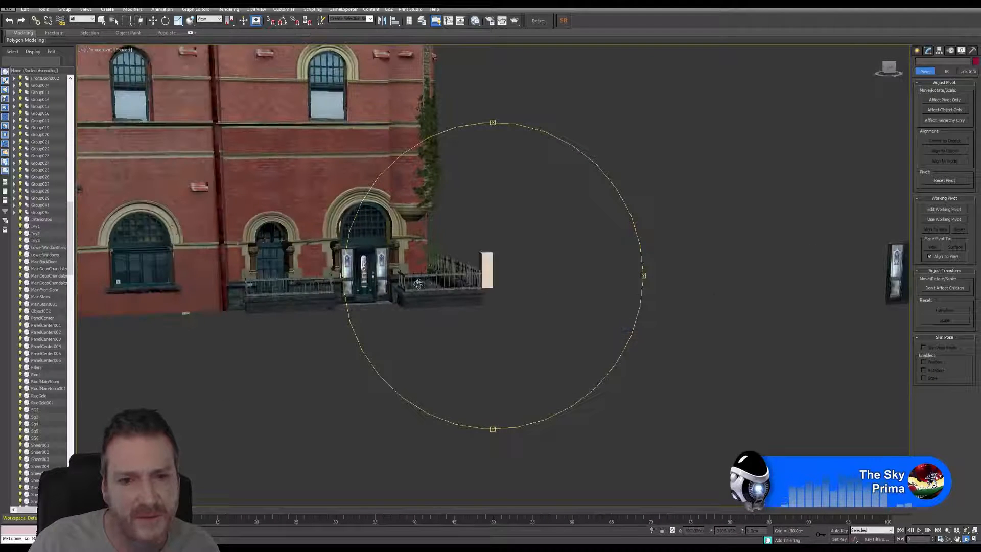
middle_drag(411, 284, 540, 281)
scroll(496, 280, up, 3)
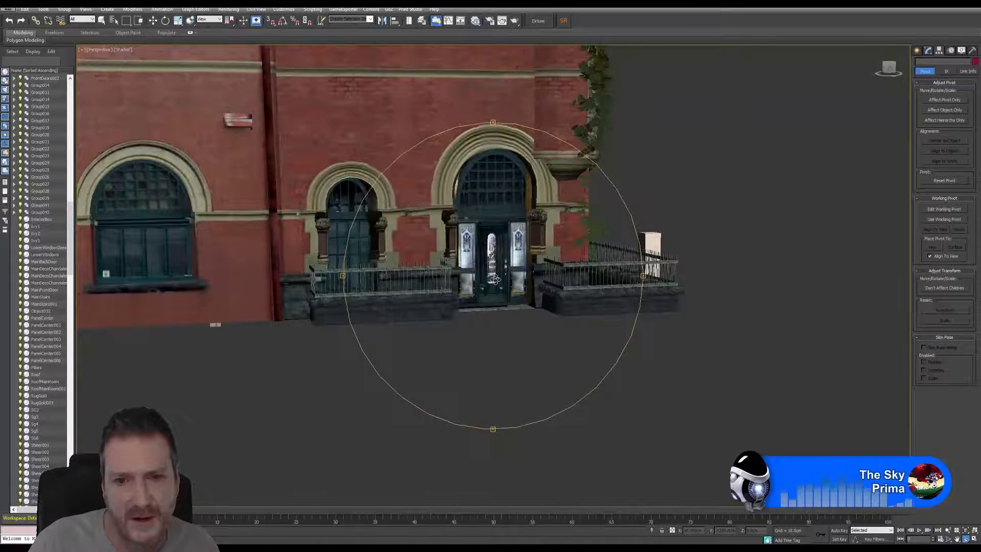
scroll(495, 281, up, 6)
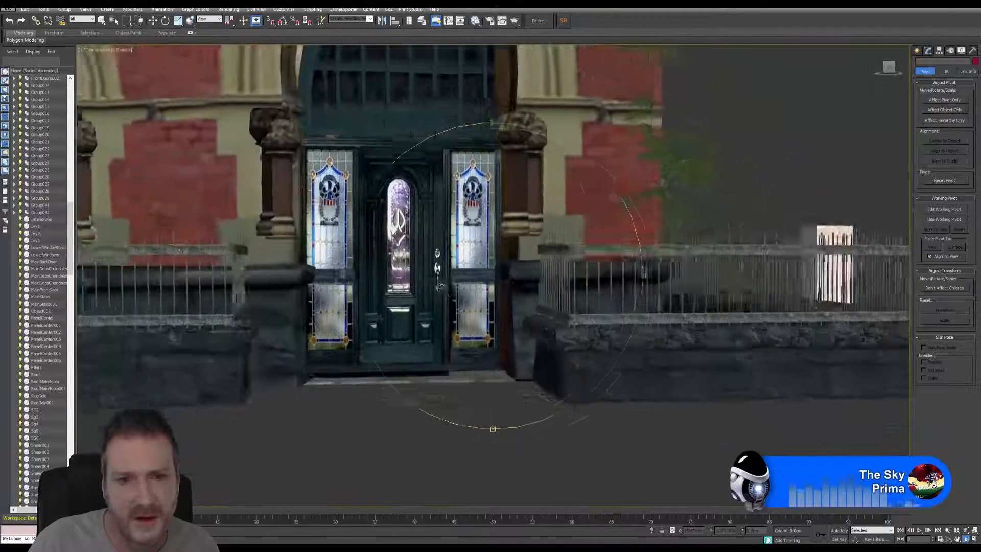
mouse_move(440, 287)
alt+middle_down()
mouse_move(429, 287)
mouse_move(447, 287)
alt+middle_up()
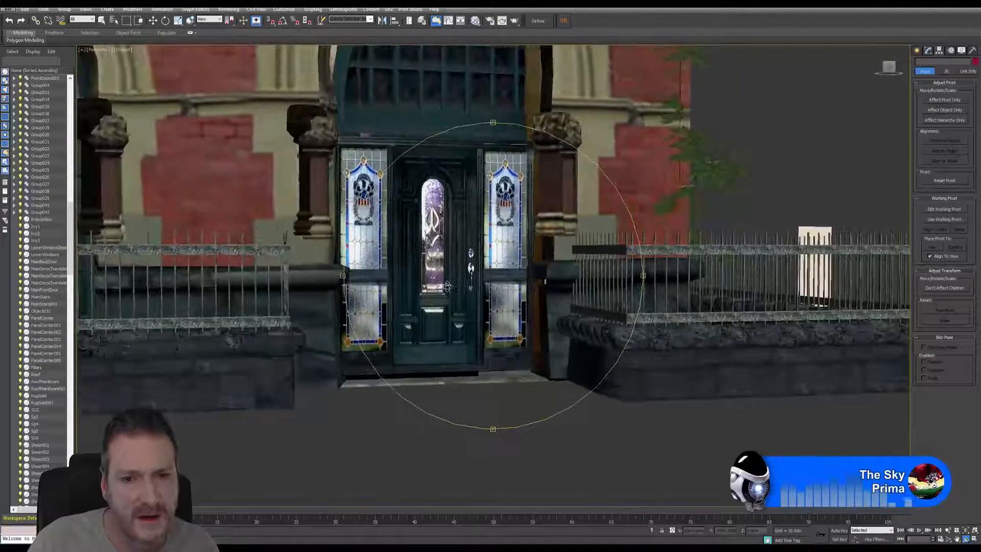
Step: Inspect the matching door in the building's other arched entrance and compare it with the stained-glass entrance
scroll(447, 286, down, 5)
drag(447, 286, 414, 292)
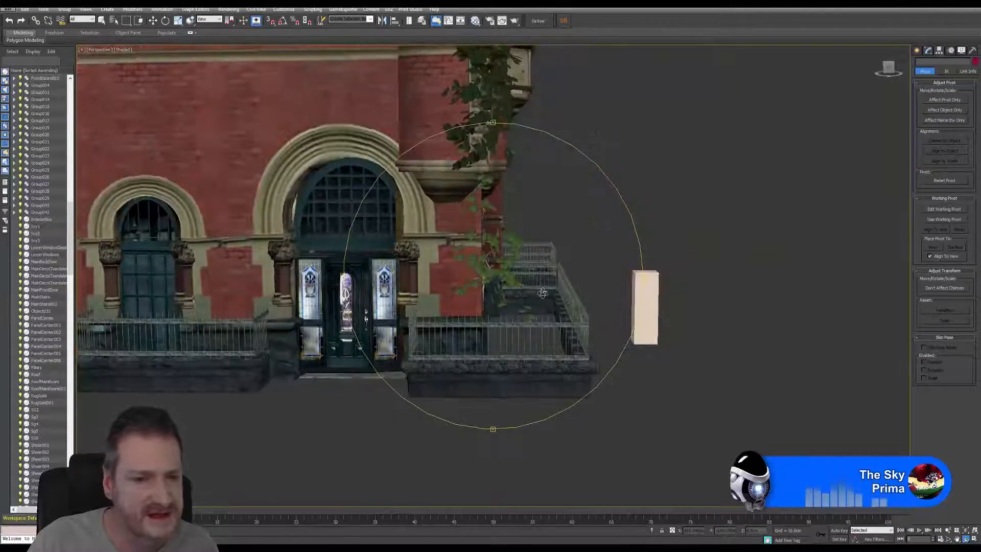
alt+middle_drag(543, 293, 516, 289)
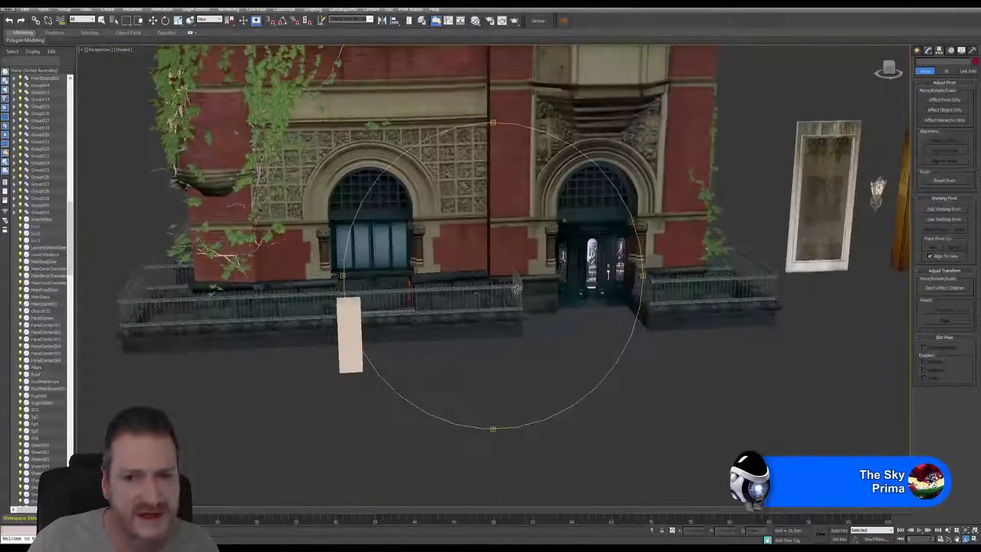
drag(516, 290, 551, 285)
scroll(552, 270, up, 8)
scroll(552, 270, down, 4)
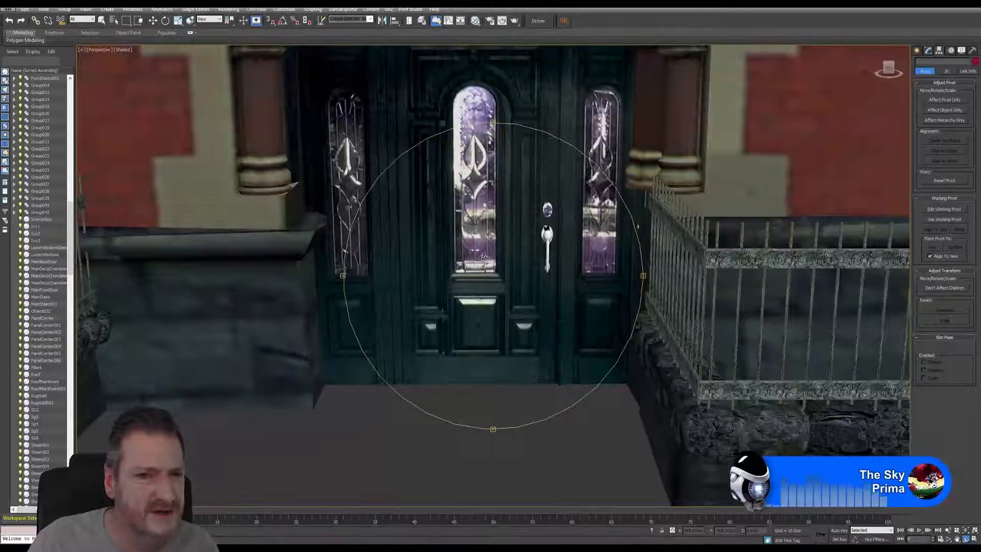
scroll(484, 258, down, 5)
drag(484, 258, 467, 243)
scroll(504, 292, down, 4)
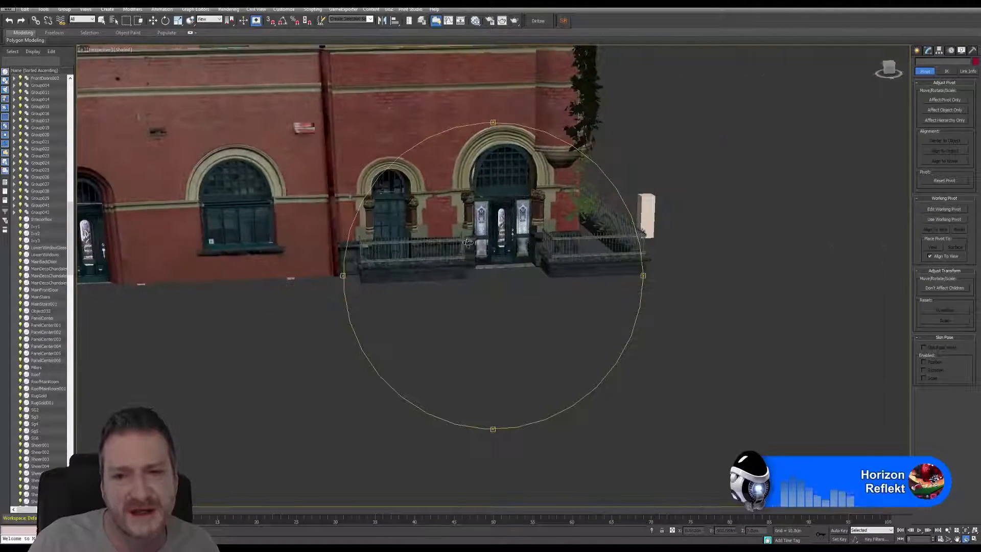
scroll(504, 244, up, 4)
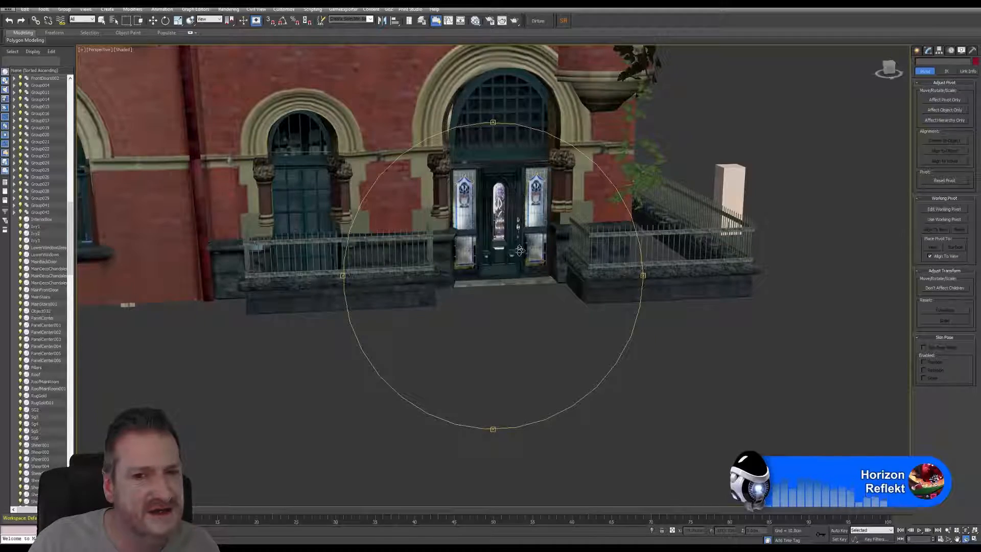
Step: Examine the fitted stained-glass entrance up close and compare it with the MainFrontDoor entrance on the adjoining facade
scroll(470, 226, up, 5)
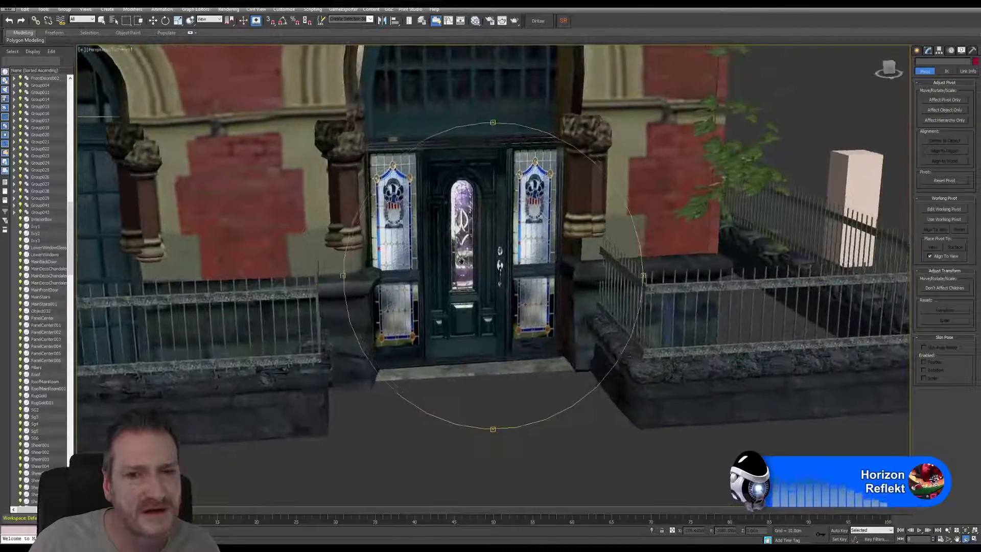
drag(480, 254, 513, 227)
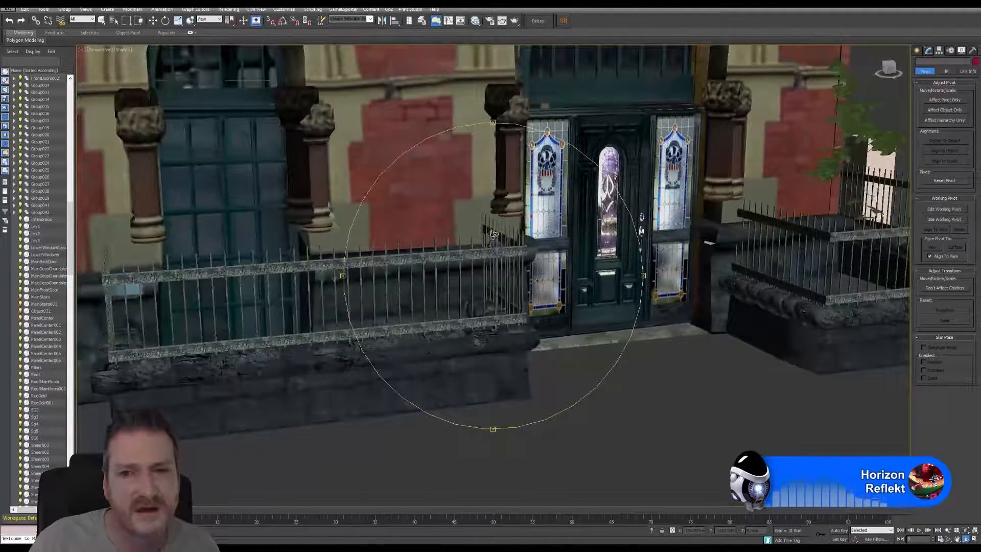
middle_drag(513, 227, 456, 240)
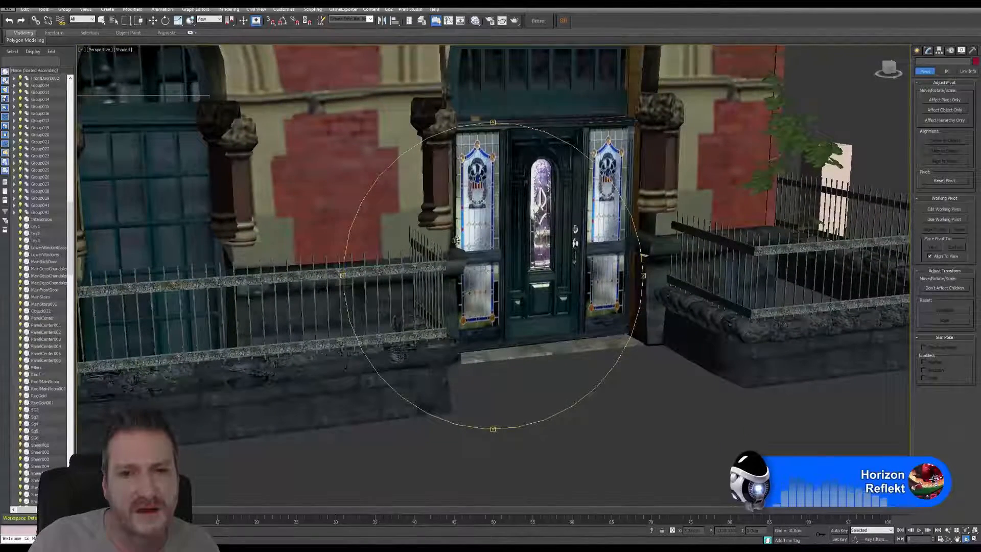
alt+middle_drag(606, 219, 298, 239)
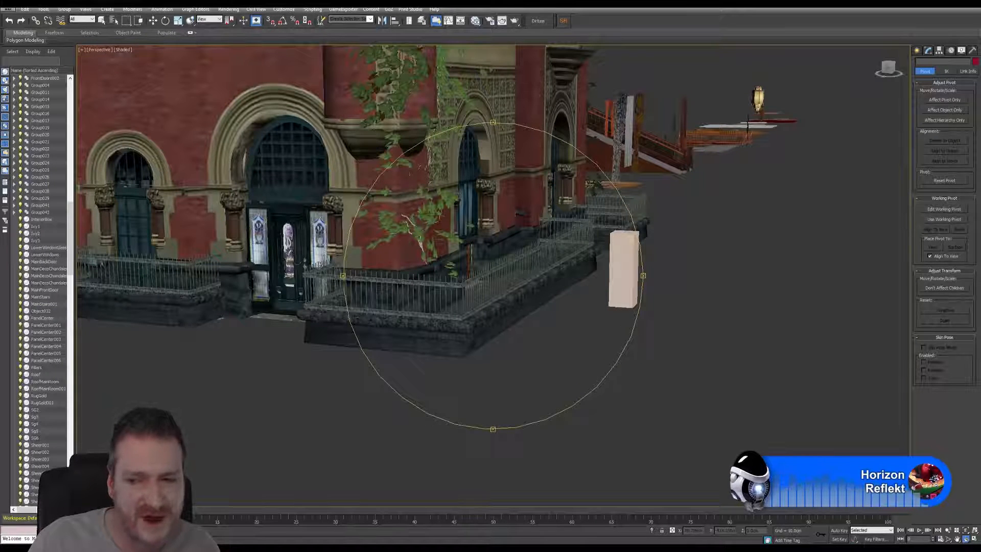
alt+middle_drag(318, 264, 536, 189)
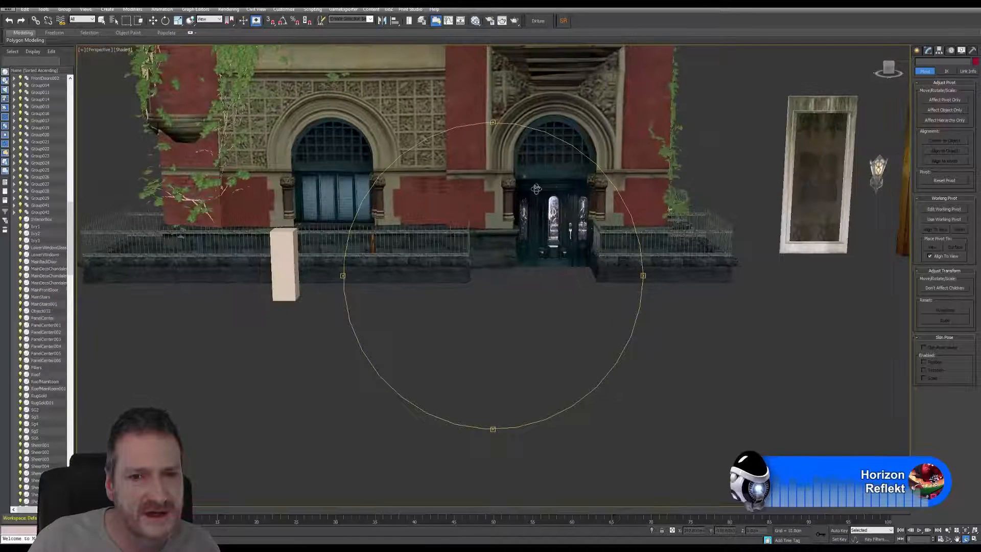
mouse_move(552, 283)
alt+middle_down()
mouse_move(543, 282)
mouse_move(603, 285)
mouse_move(567, 287)
alt+middle_up()
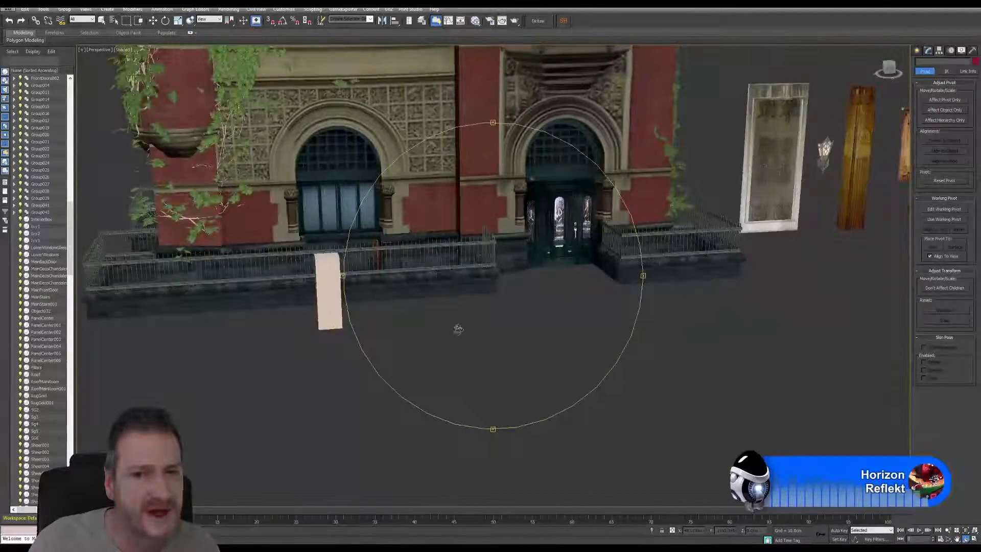
scroll(451, 311, down, 3)
drag(577, 309, 418, 253)
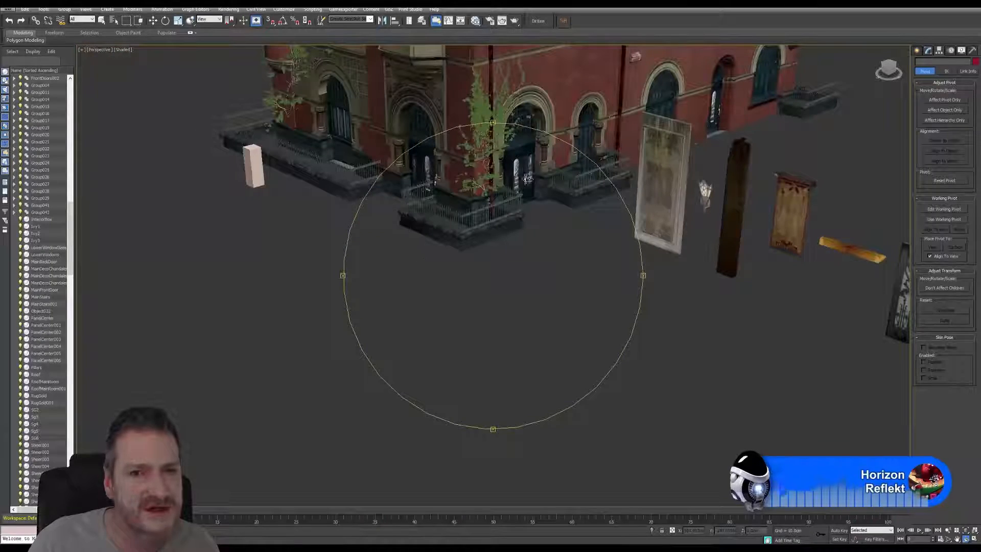
drag(496, 263, 468, 210)
scroll(450, 250, up, 3)
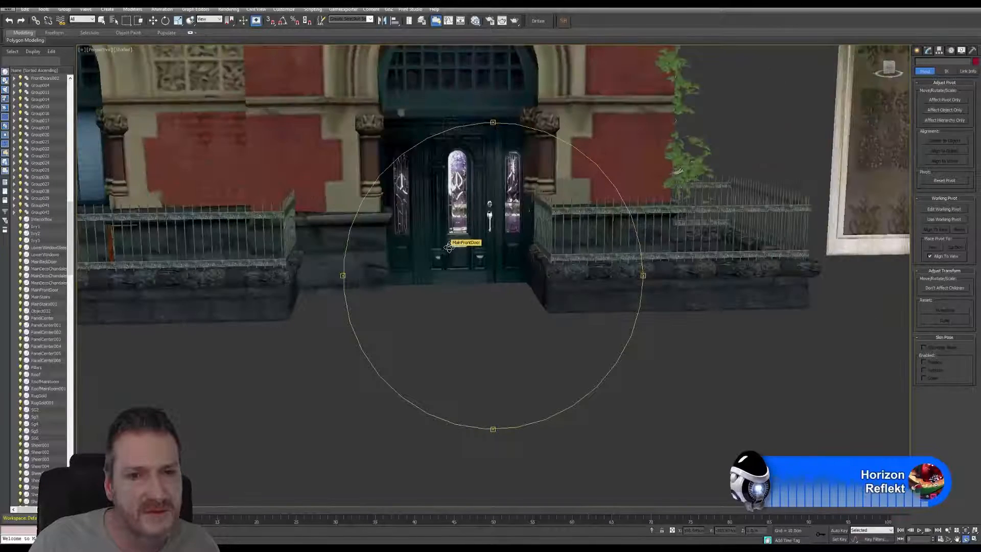
scroll(468, 275, down, 6)
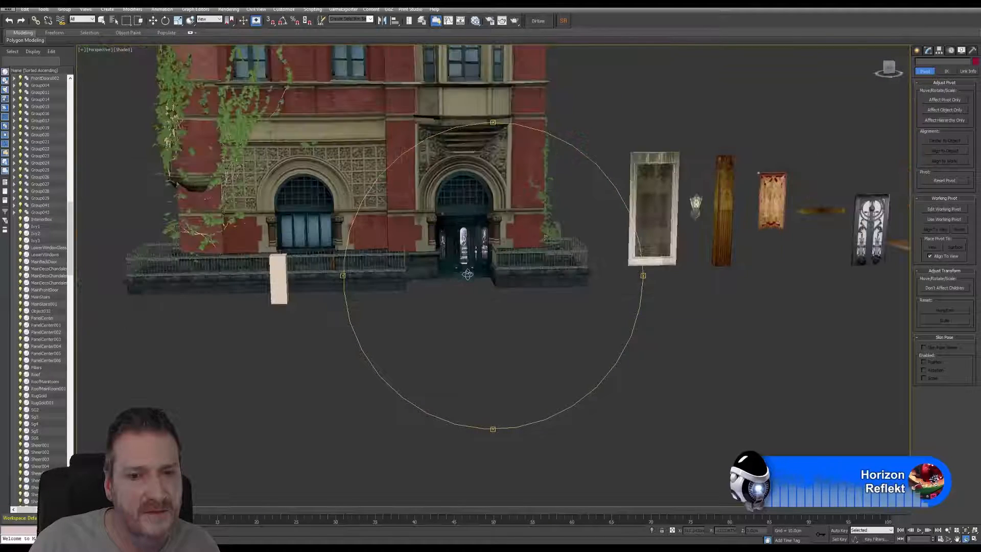
scroll(478, 329, up, 3)
mouse_move(478, 329)
mouse_down()
mouse_move(514, 318)
mouse_move(493, 317)
mouse_move(480, 332)
mouse_up()
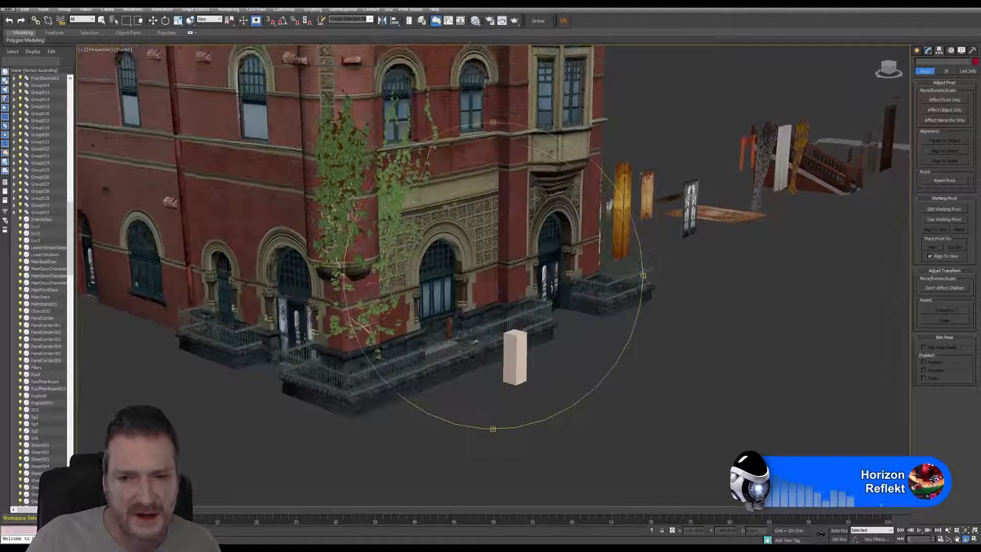
Step: Clone the fitted stained-glass door group as a copy, placing it away from the building among the row of spare assets
click(153, 21)
click(295, 315)
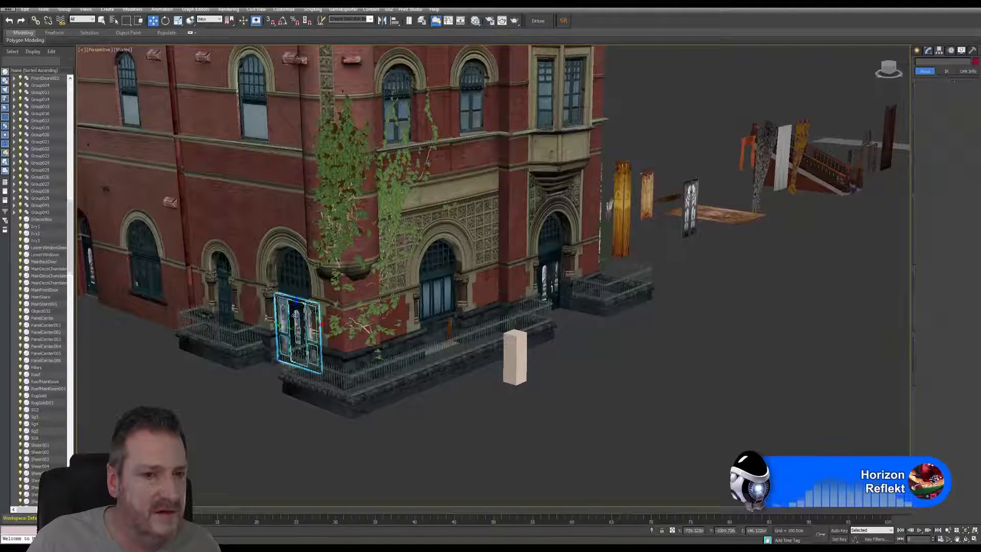
middle_drag(608, 352, 529, 326)
scroll(598, 357, down, 5)
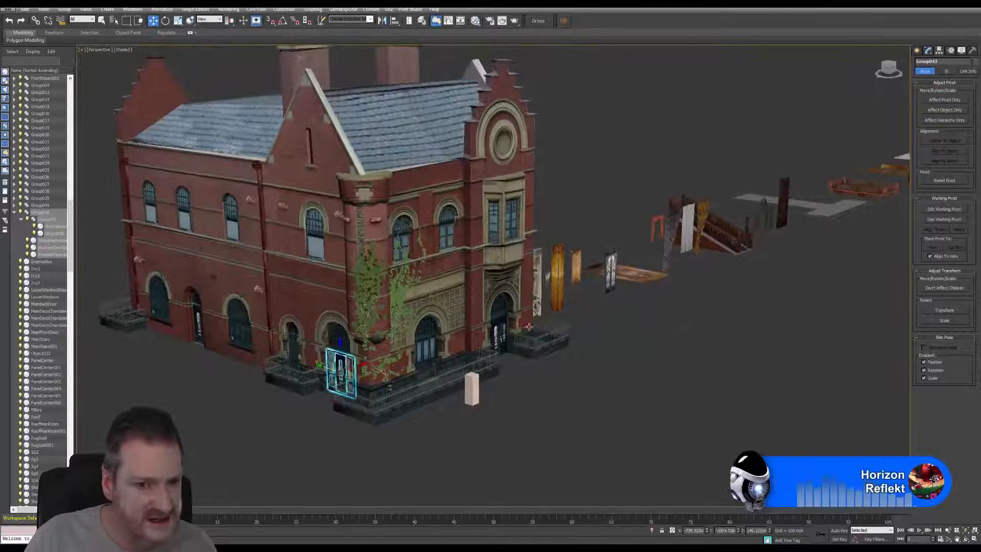
shift+drag(363, 365, 945, 142)
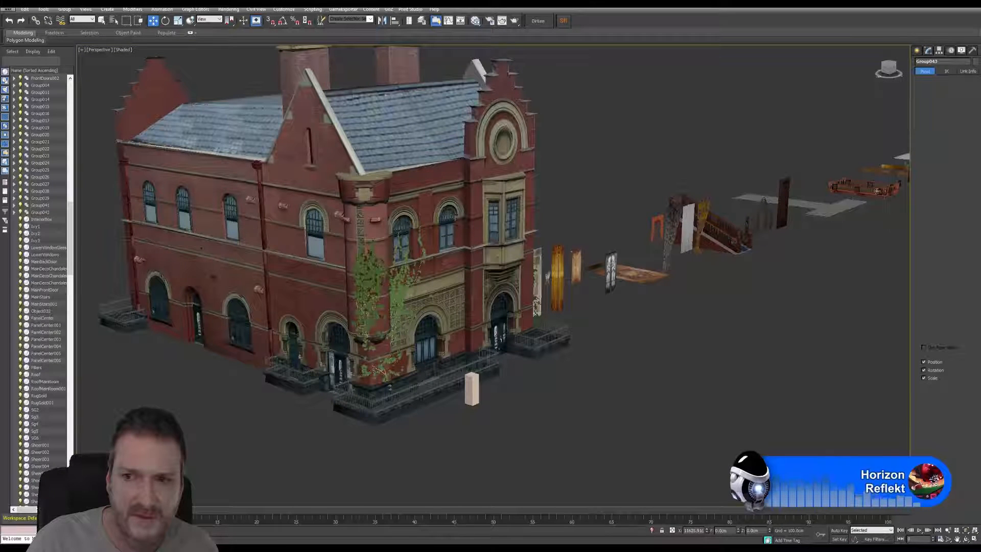
mouse_move(877, 190)
shift+mouse_down()
mouse_move(789, 254)
mouse_move(797, 251)
shift+mouse_up()
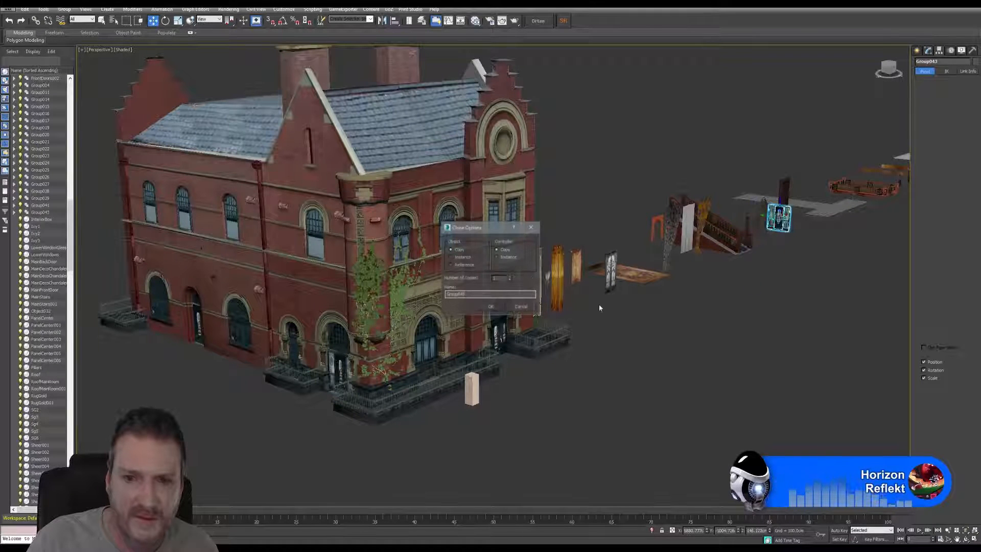
click(490, 307)
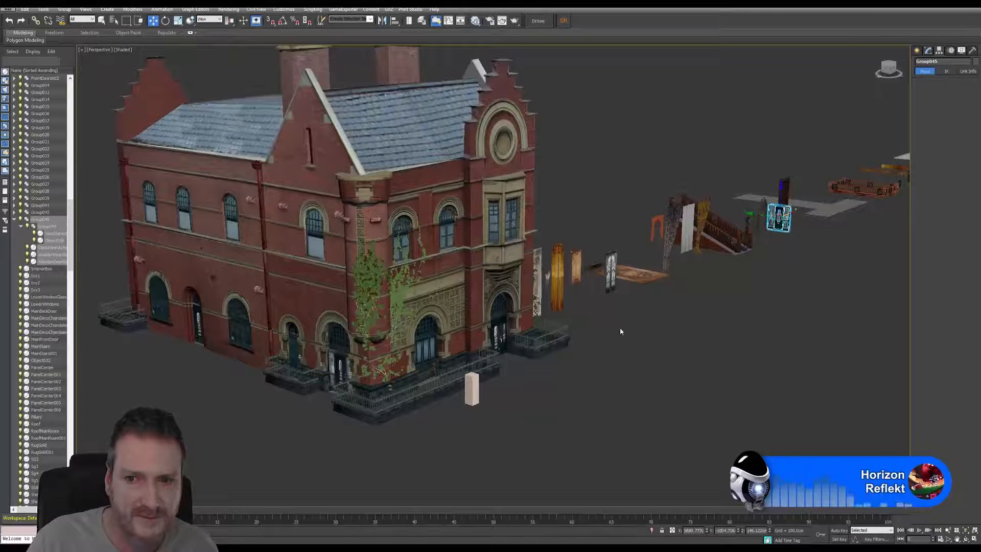
Step: Move the copied door group along the asset row to its far end, beyond the last wooden floor piece
scroll(620, 327, up, 5)
scroll(659, 343, down, 2)
middle_drag(742, 271, 497, 348)
scroll(497, 347, down, 2)
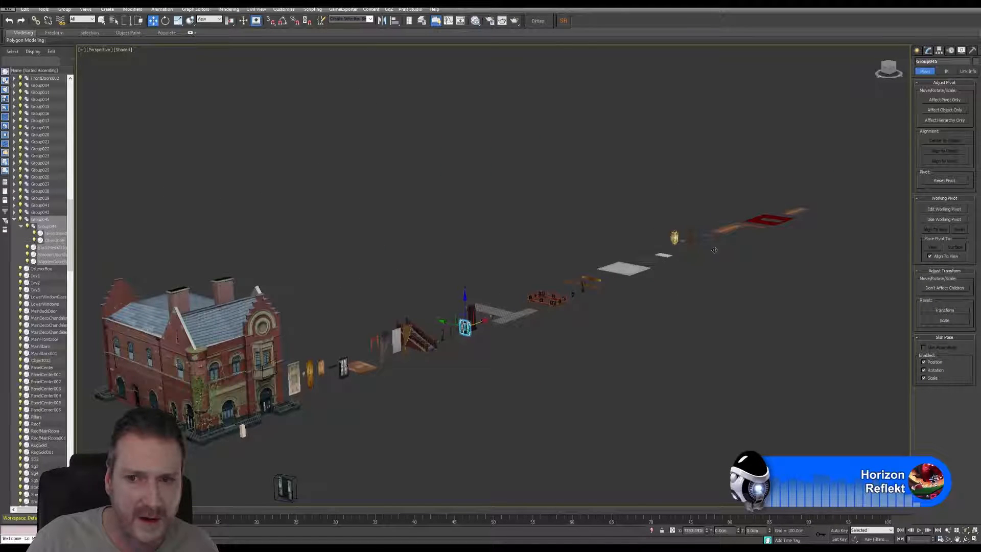
drag(483, 321, 833, 200)
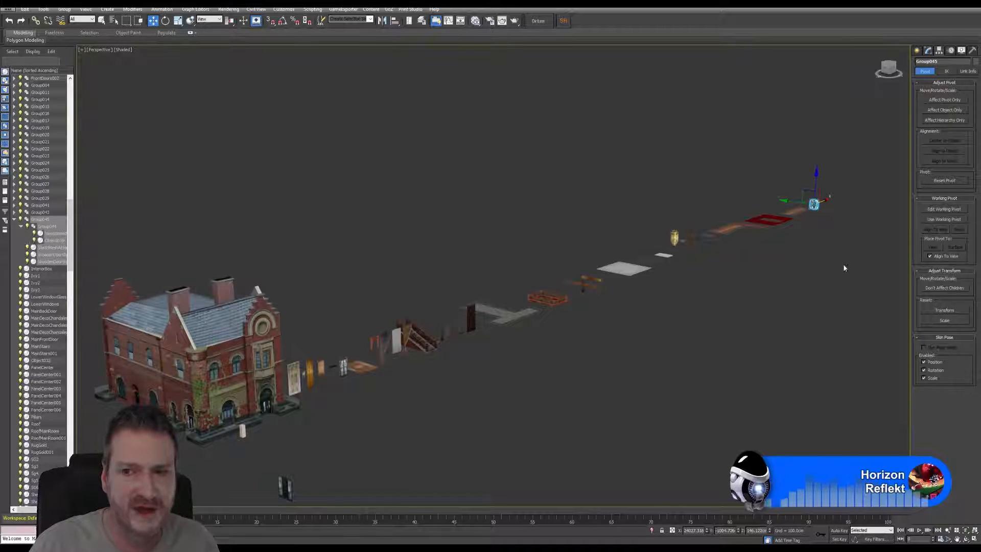
Step: Look over the full row of separate assets, from the building to the copied door group at the far end
scroll(794, 279, up, 10)
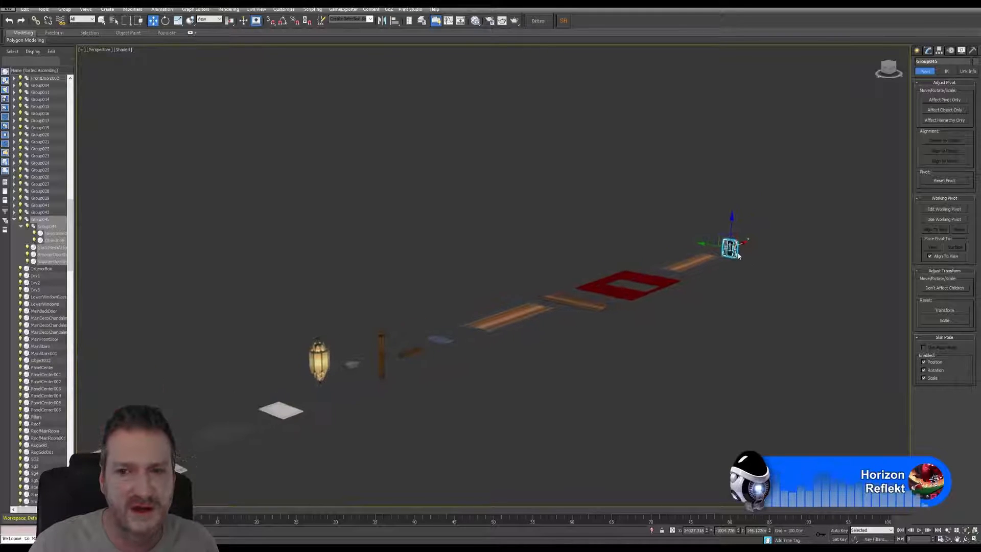
scroll(738, 256, up, 1)
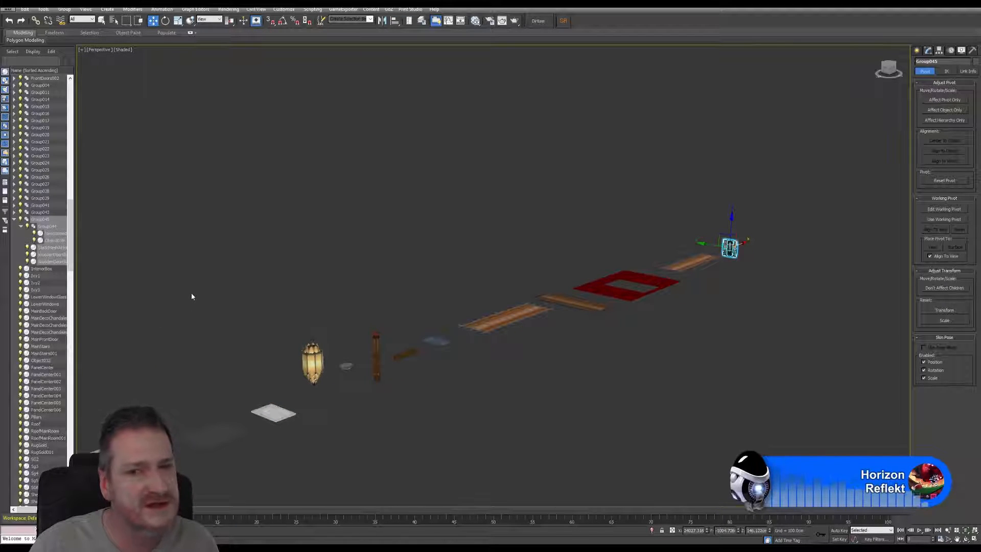
scroll(201, 306, down, 3)
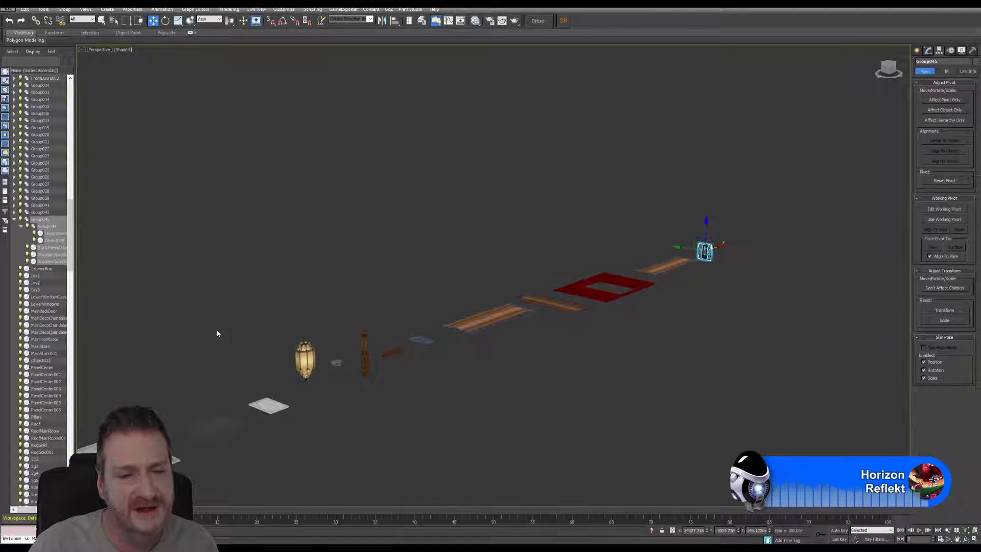
scroll(213, 343, down, 2)
middle_drag(210, 316, 599, 223)
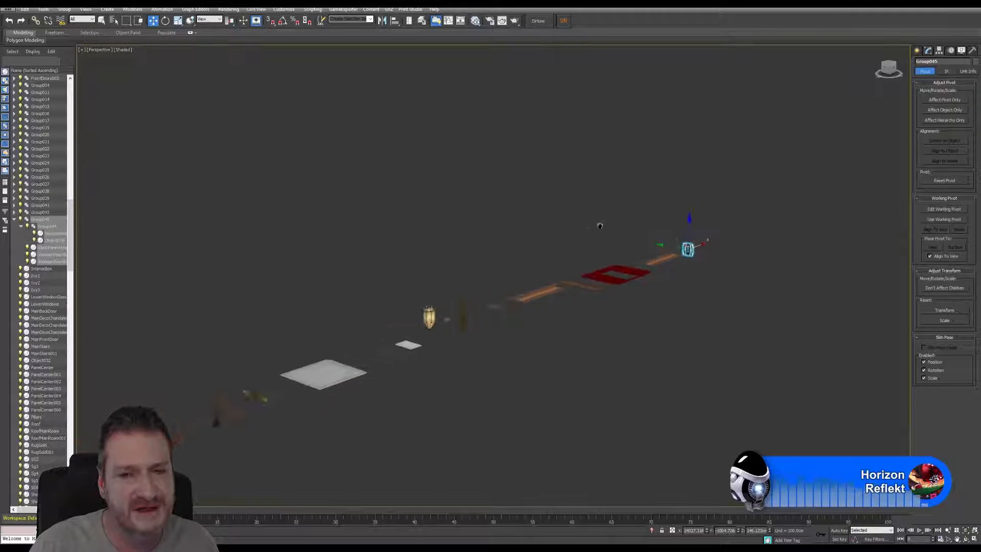
scroll(581, 253, down, 3)
scroll(581, 254, down, 2)
middle_drag(511, 346, 643, 335)
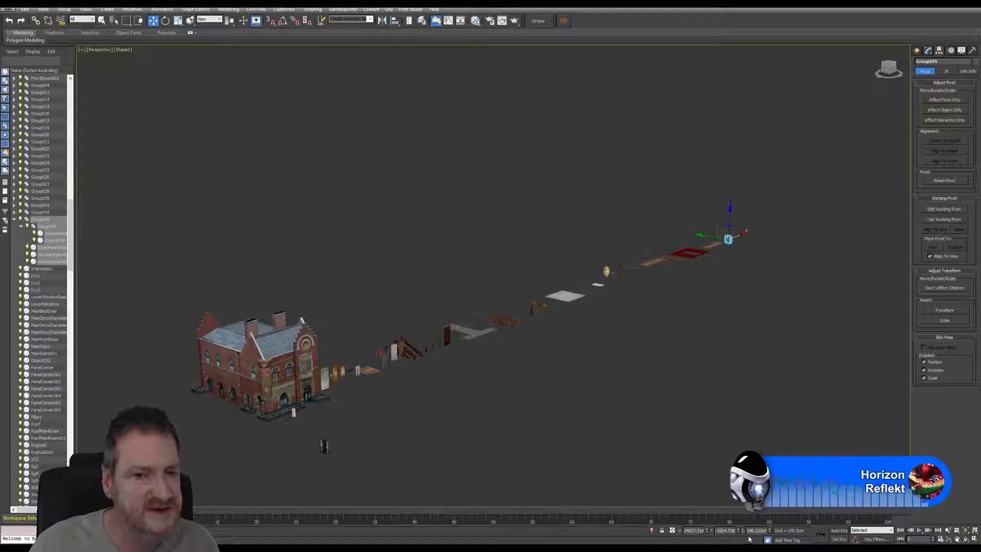
middle_drag(468, 379, 643, 340)
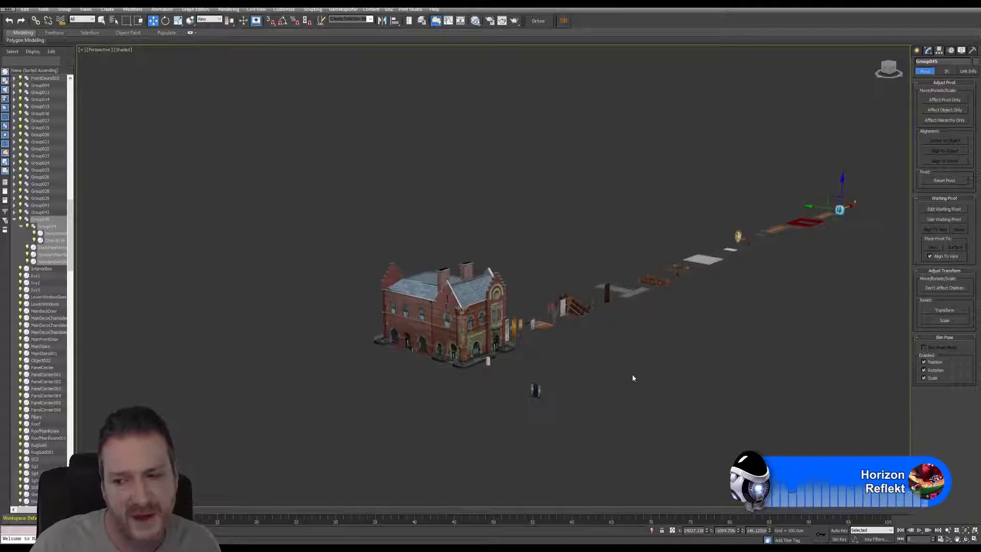
scroll(610, 377, up, 5)
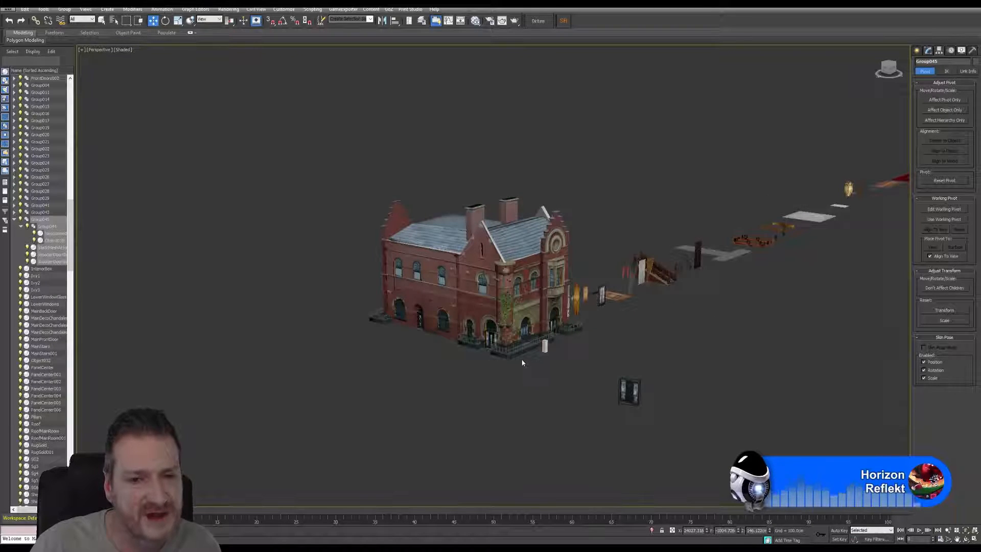
scroll(521, 359, up, 2)
middle_drag(679, 317, 423, 372)
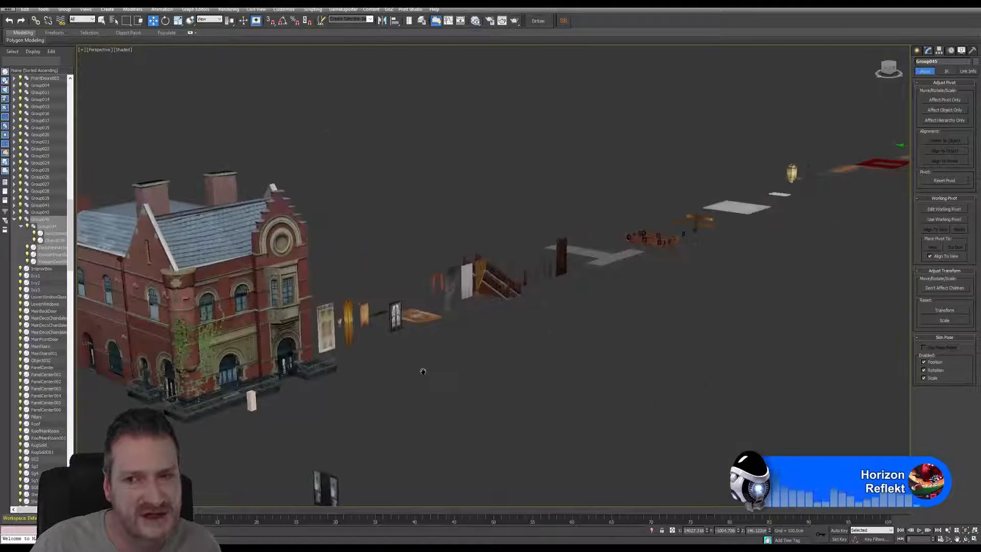
scroll(675, 315, down, 3)
middle_drag(749, 270, 413, 368)
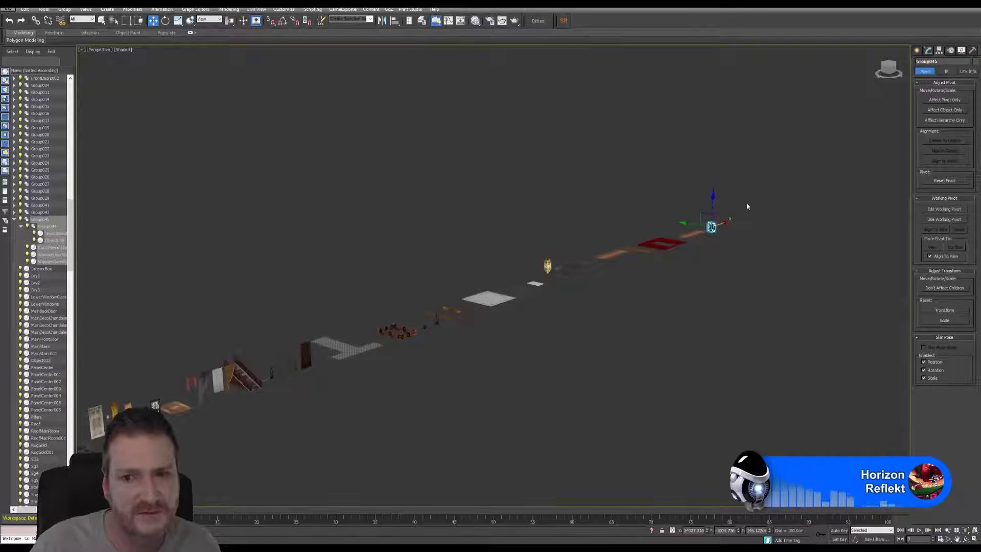
Step: Rotate the copied stained-glass door group 90 degrees about its vertical axis at the end of the row and deselect it
click(966, 531)
click(966, 539)
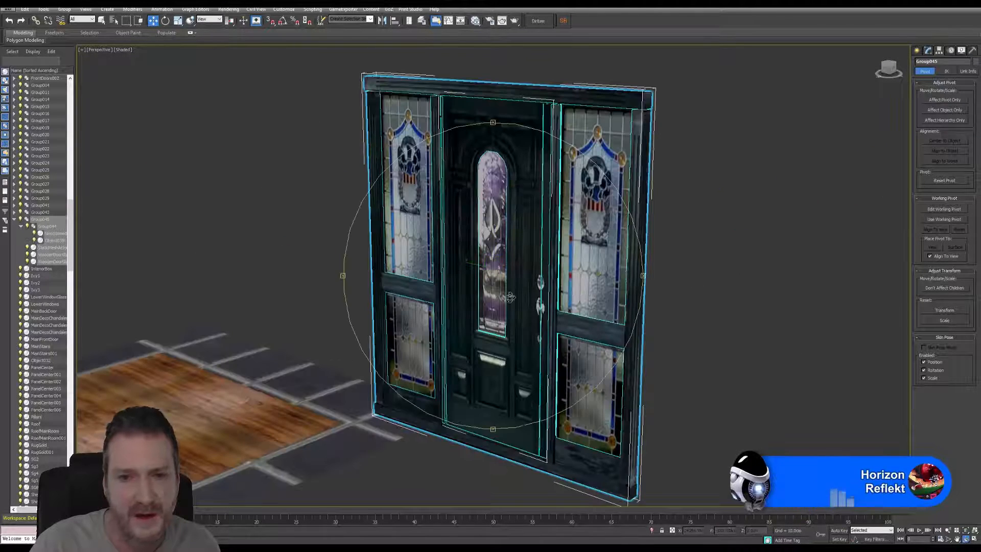
drag(542, 309, 480, 317)
scroll(480, 319, down, 10)
scroll(499, 307, up, 8)
middle_drag(497, 309, 469, 291)
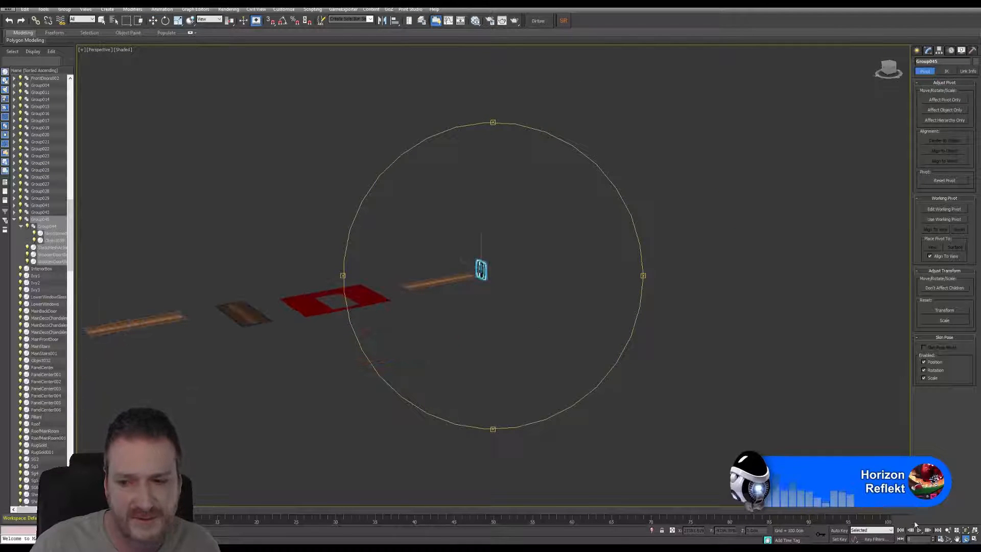
click(166, 20)
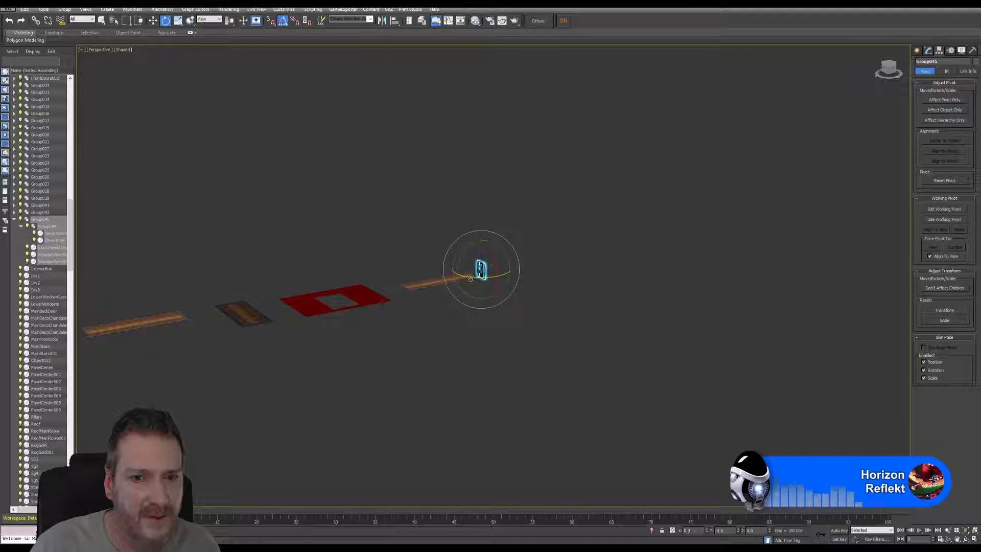
drag(469, 279, 507, 273)
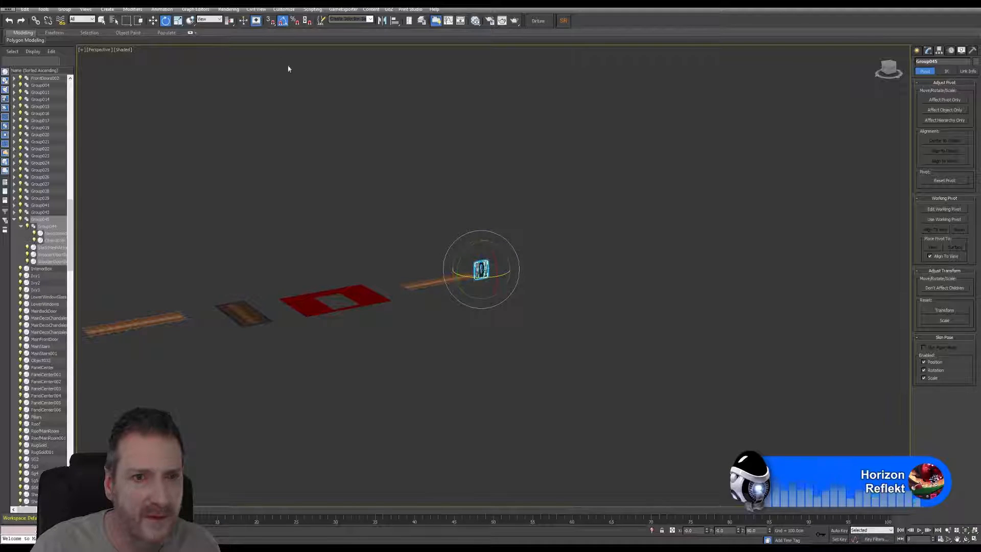
click(152, 20)
middle_drag(515, 274, 480, 276)
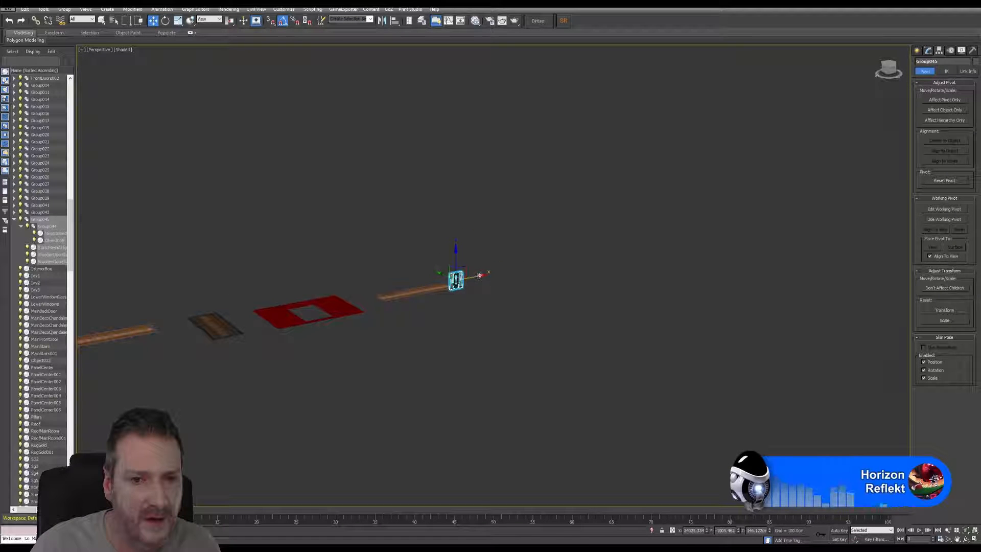
click(478, 364)
Step: Clone the building's main front door together with its glass panels, placing the copy at the far end of the asset row
middle_drag(346, 394, 420, 373)
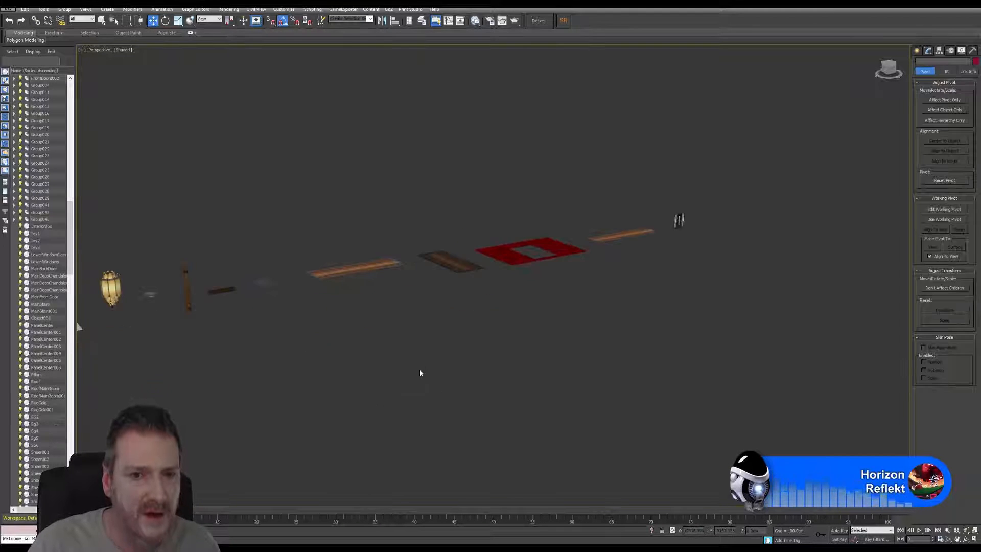
scroll(420, 373, down, 5)
middle_drag(358, 335, 506, 289)
scroll(507, 247, up, 8)
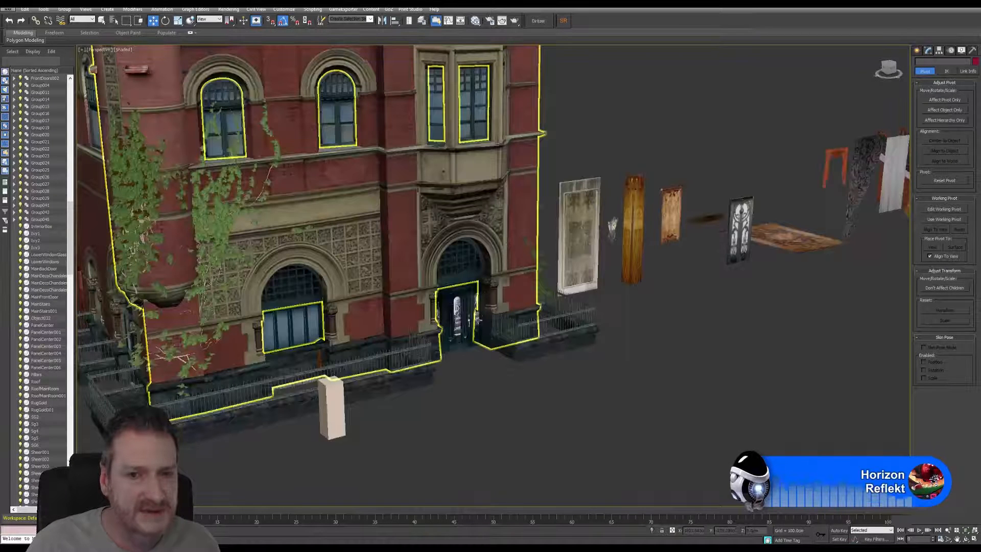
click(457, 314)
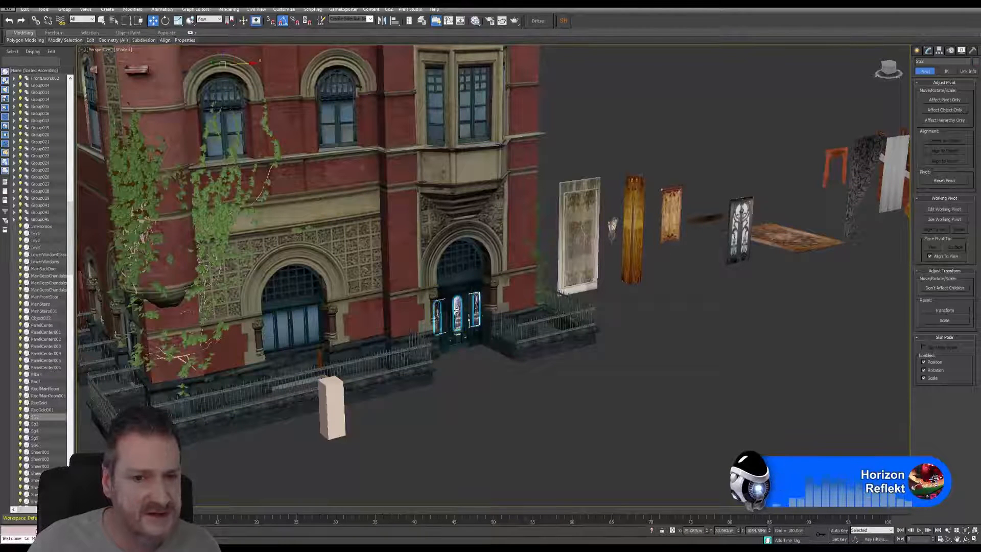
scroll(601, 351, down, 5)
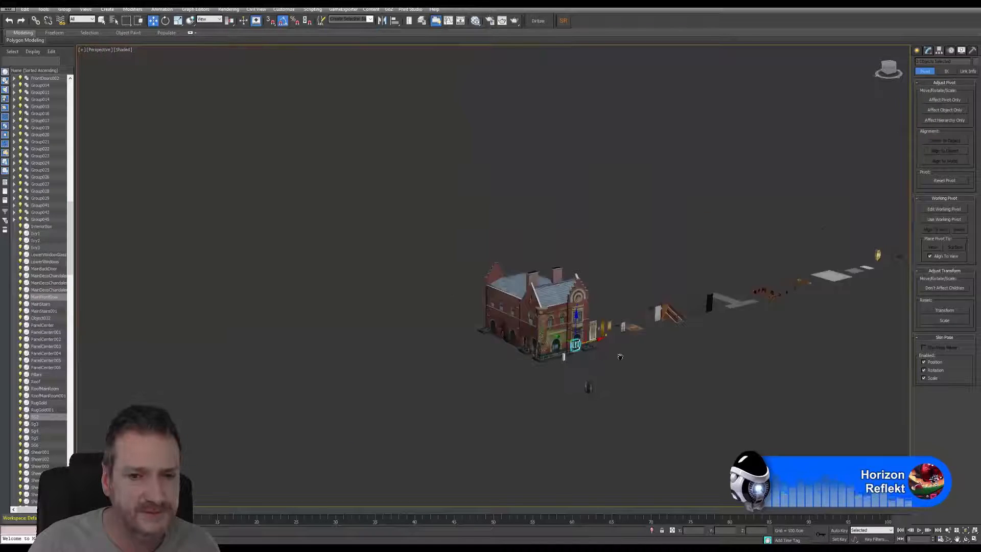
middle_drag(619, 353, 526, 356)
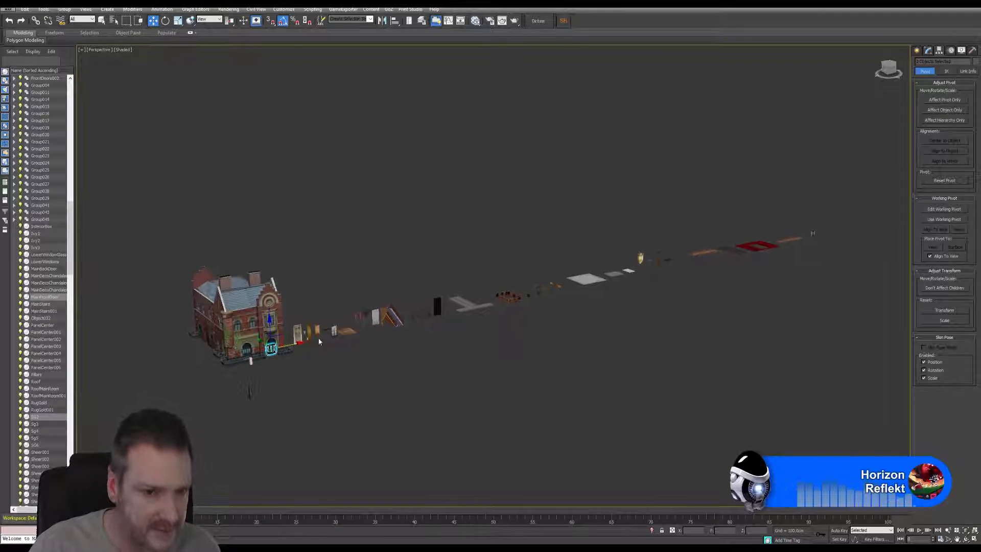
shift+drag(293, 343, 847, 218)
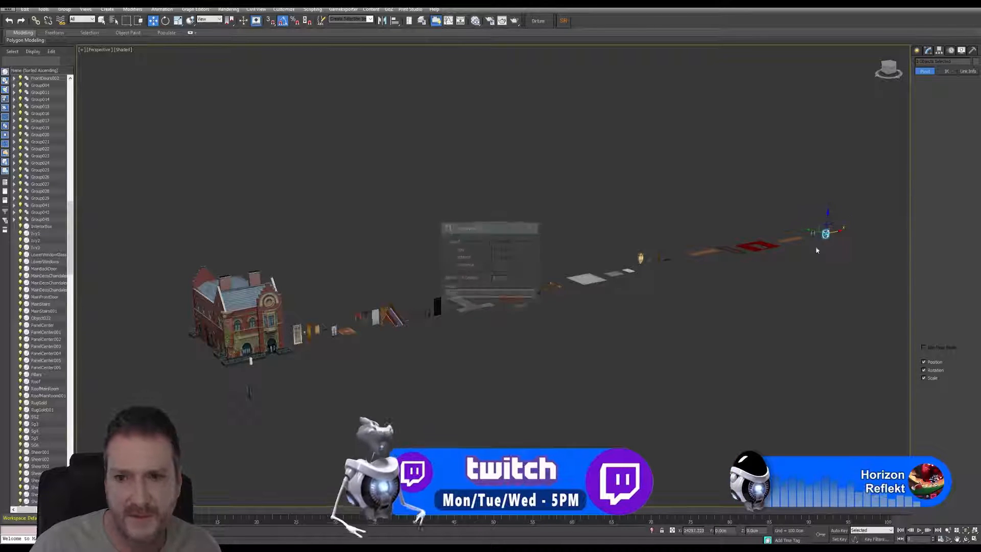
click(513, 305)
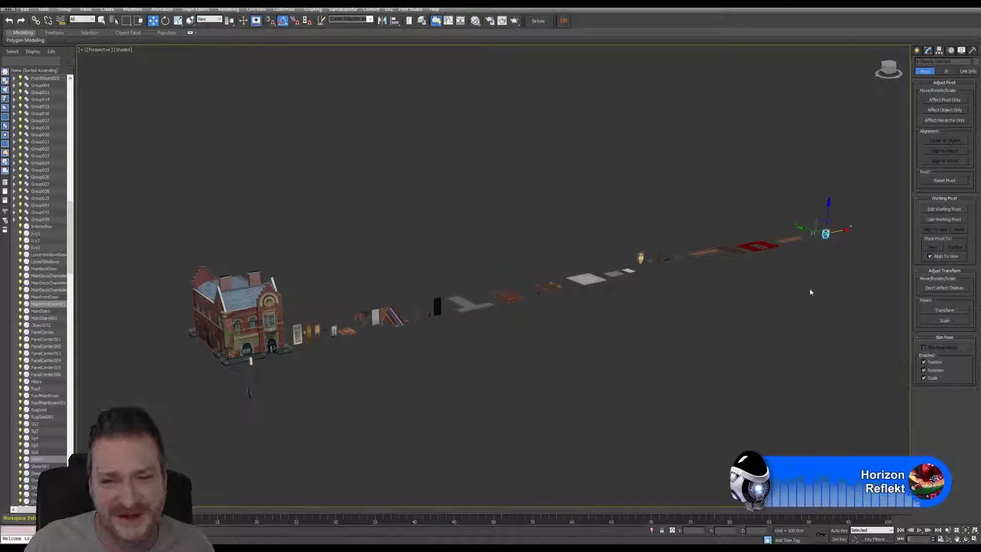
Step: Move the copied main door sideways into line with the copied stained-glass door group beside it
middle_drag(810, 292, 675, 316)
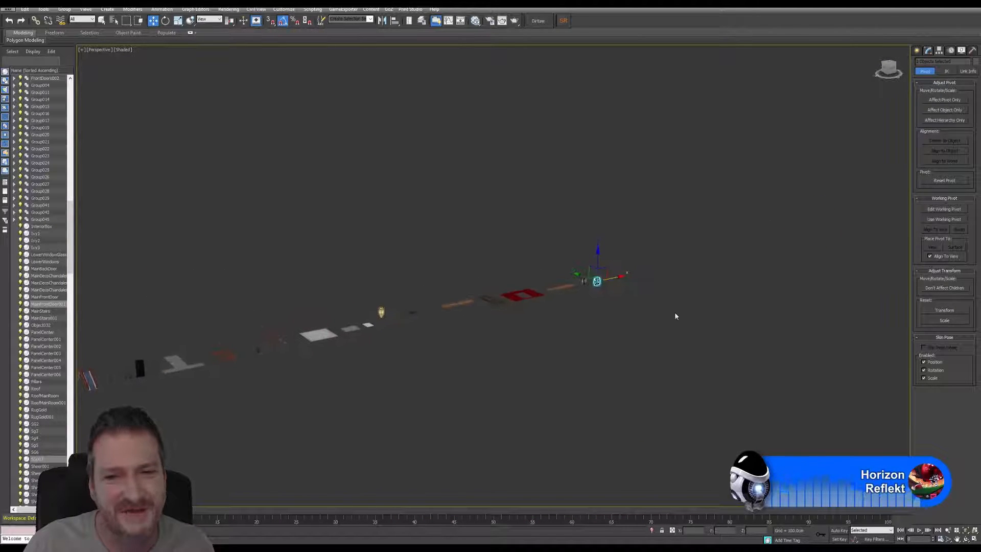
click(966, 531)
click(966, 540)
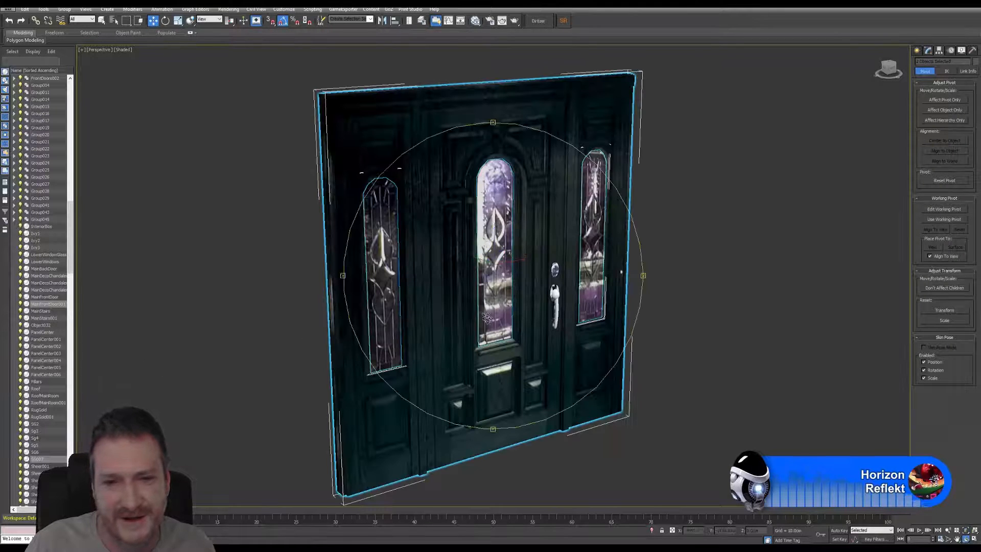
scroll(483, 327, down, 8)
drag(480, 334, 500, 339)
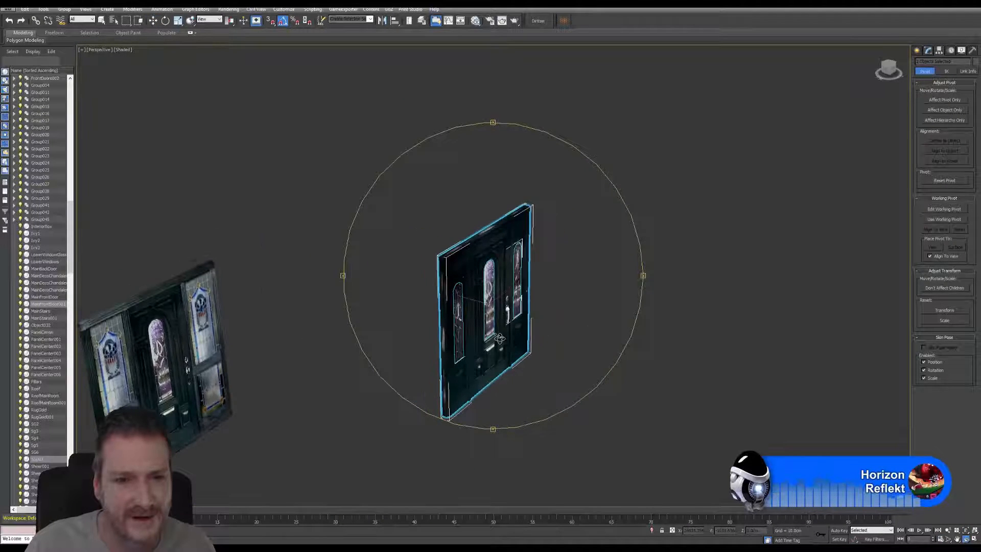
key(w)
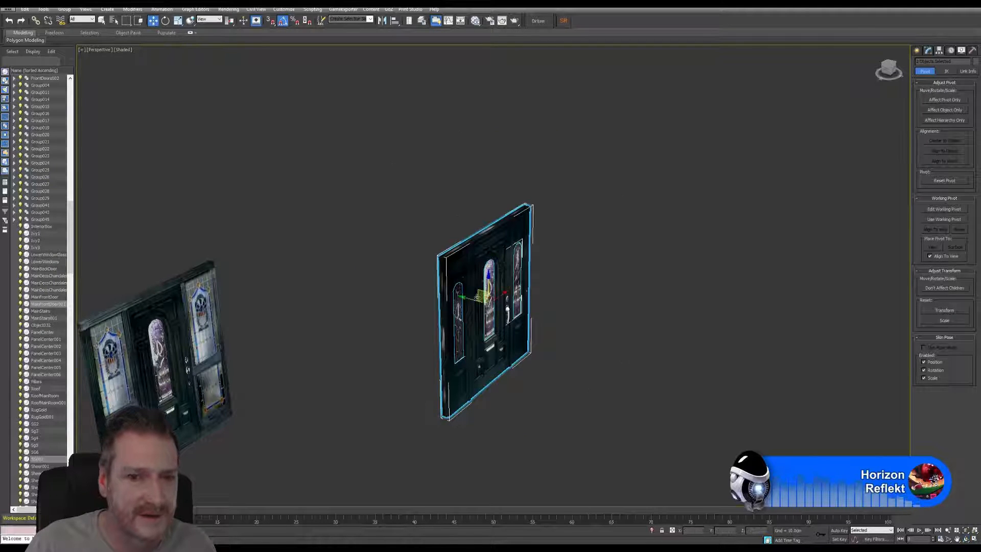
drag(478, 301, 334, 276)
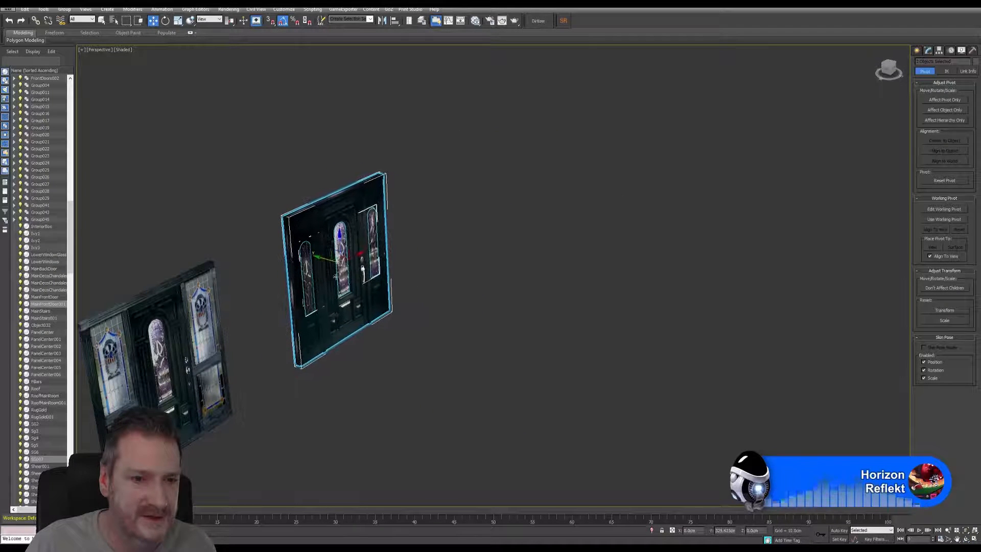
key(ctrl+r)
drag(361, 308, 540, 309)
scroll(439, 318, up, 3)
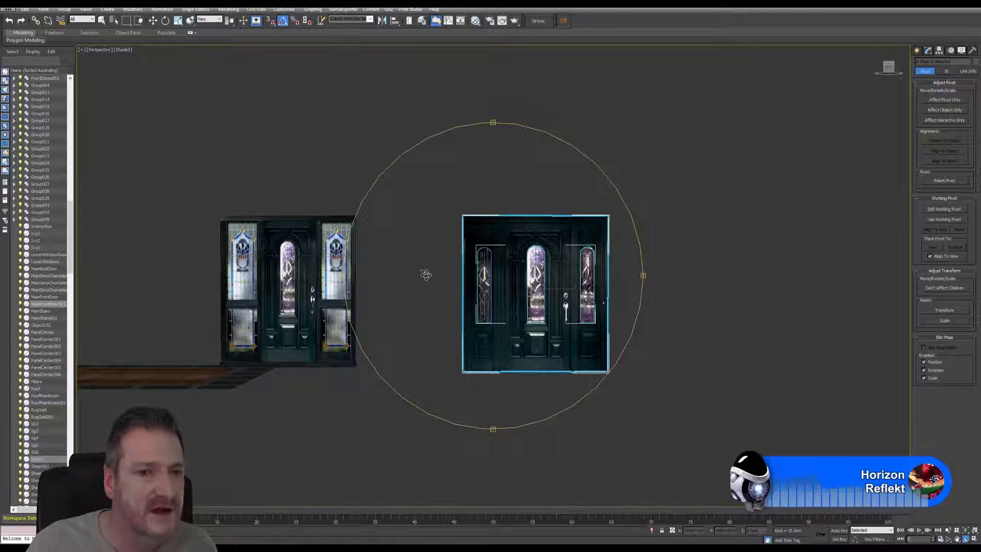
Step: Compare the two copied doors face on and look along the asset row back to the building's front
middle_drag(425, 274, 489, 262)
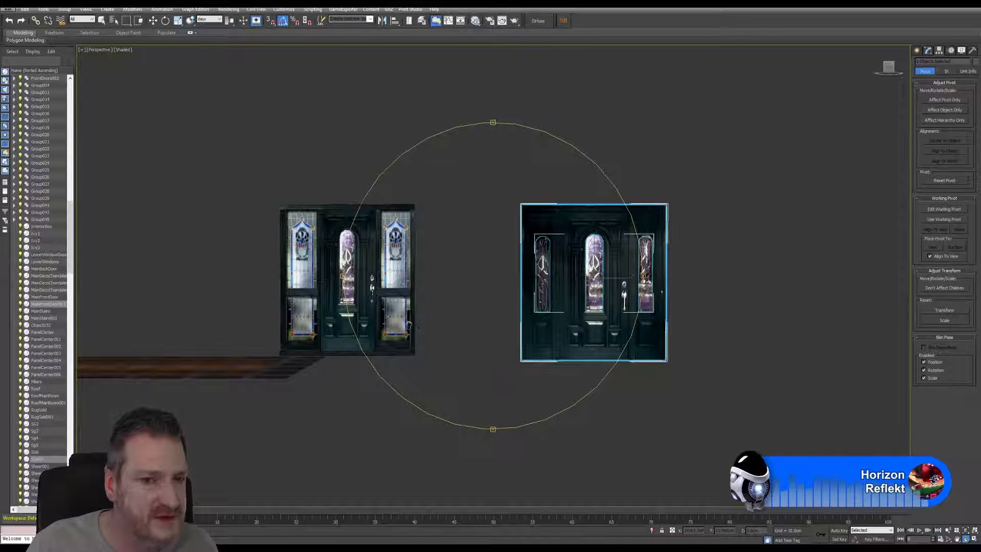
scroll(444, 336, down, 4)
scroll(444, 336, down, 2)
scroll(413, 346, down, 2)
middle_drag(414, 347, 630, 354)
scroll(468, 327, down, 3)
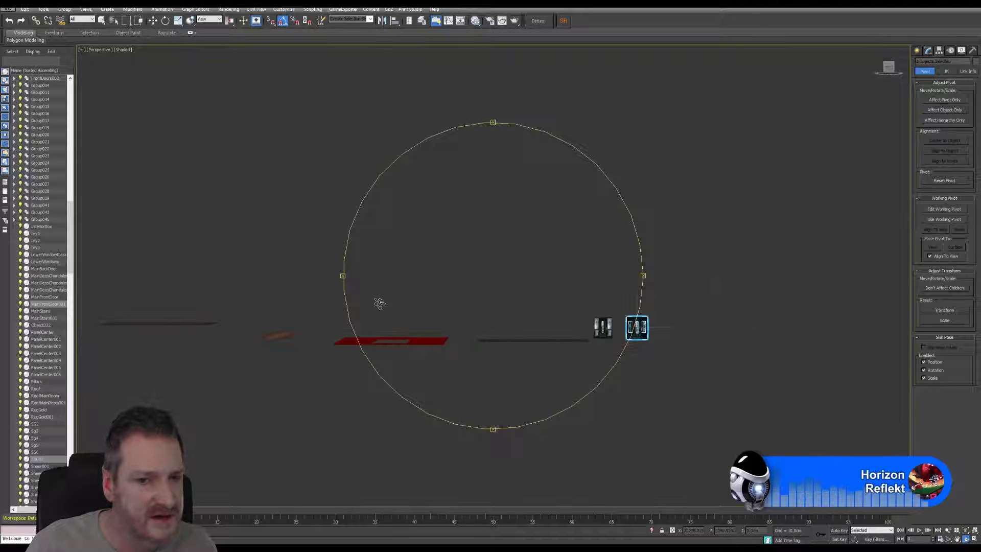
middle_drag(378, 305, 561, 304)
scroll(424, 289, down, 2)
middle_drag(425, 289, 630, 283)
middle_drag(396, 302, 706, 305)
middle_drag(326, 306, 353, 306)
scroll(281, 263, up, 5)
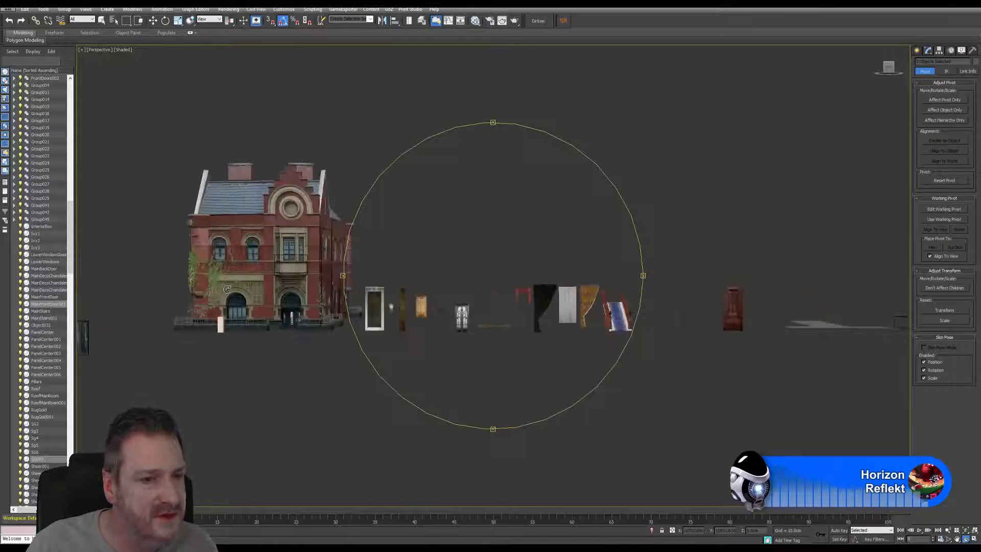
scroll(282, 263, up, 3)
middle_drag(402, 263, 458, 285)
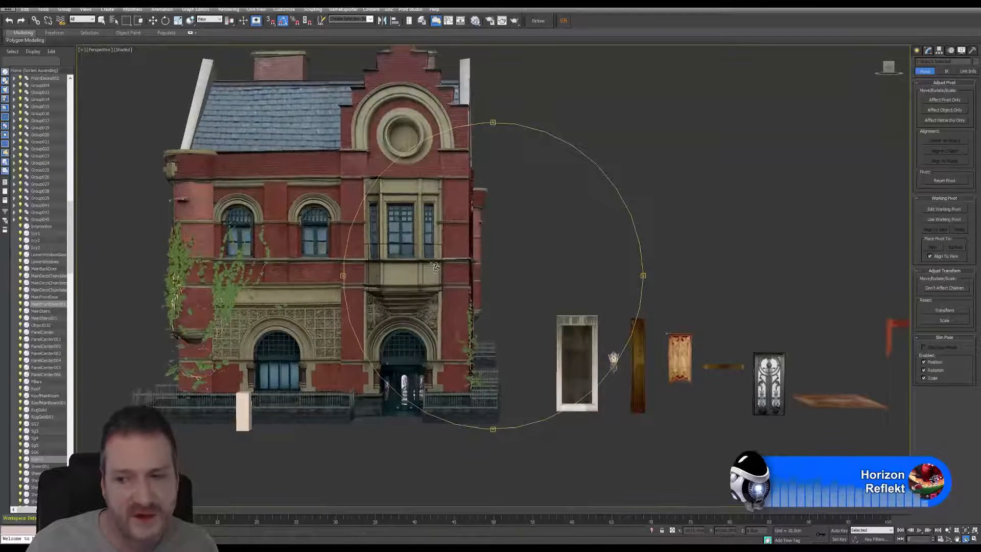
scroll(433, 267, down, 5)
drag(433, 267, 420, 262)
scroll(419, 262, up, 3)
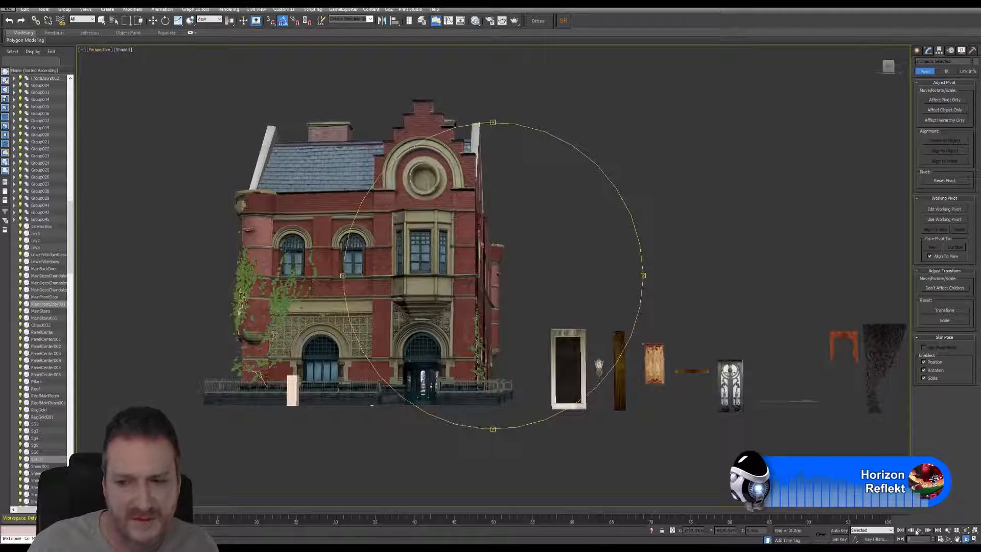
Step: Switch to the multi-view layout and fit the whole building in the top, back and left views
click(974, 539)
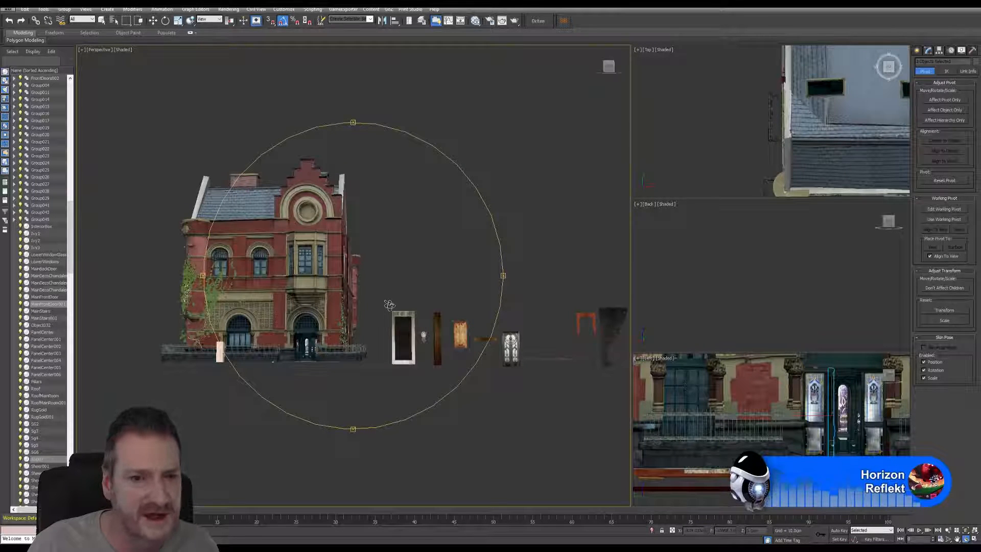
drag(389, 306, 401, 308)
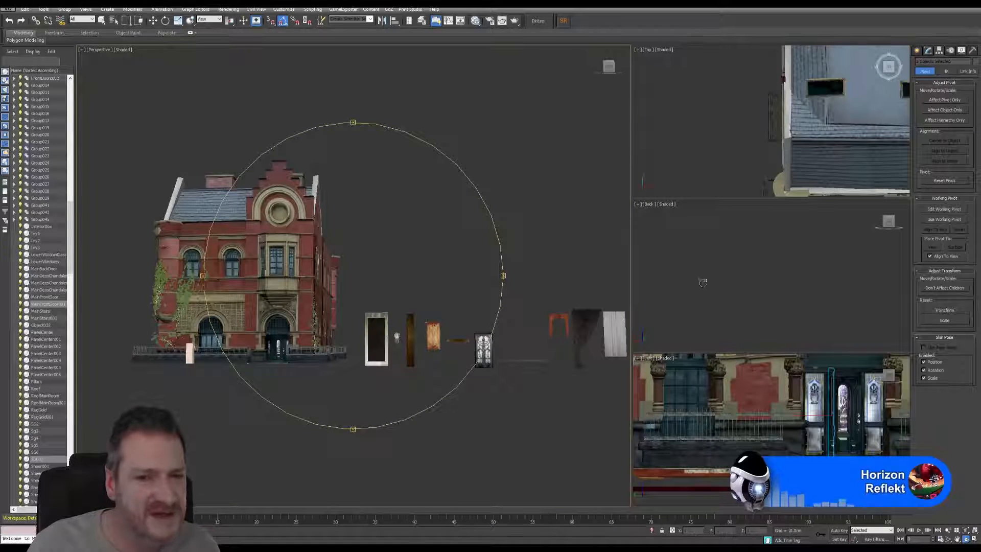
scroll(754, 111, down, 6)
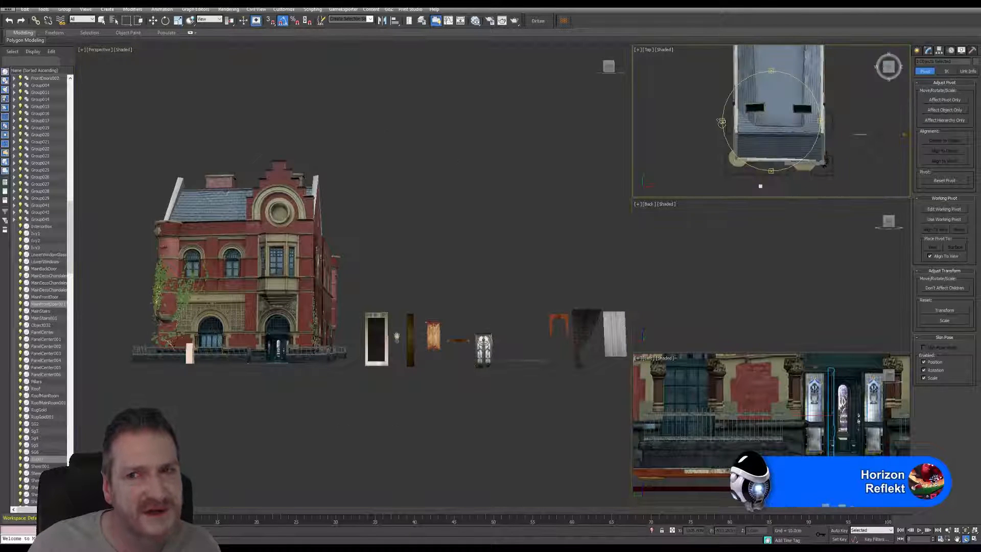
scroll(734, 266, down, 5)
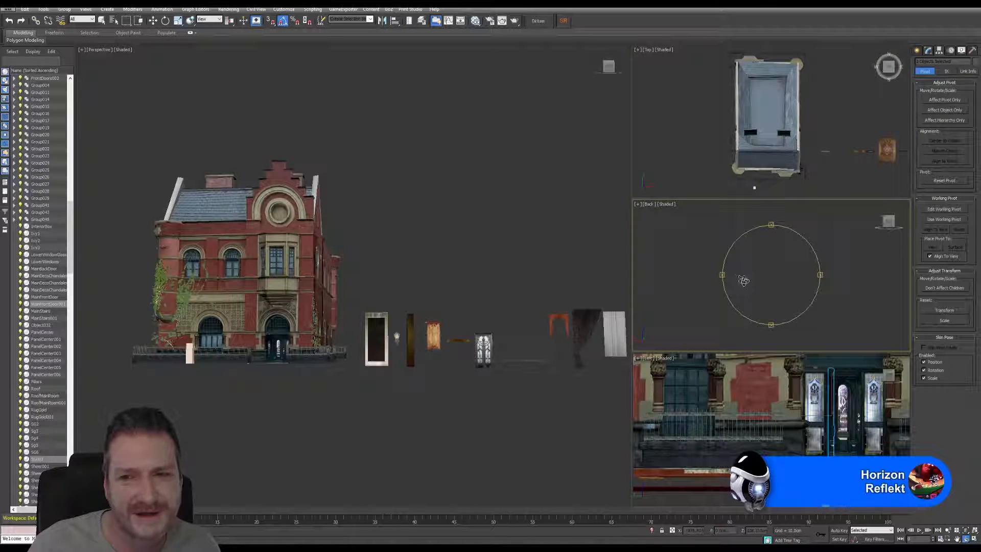
middle_drag(730, 272, 863, 319)
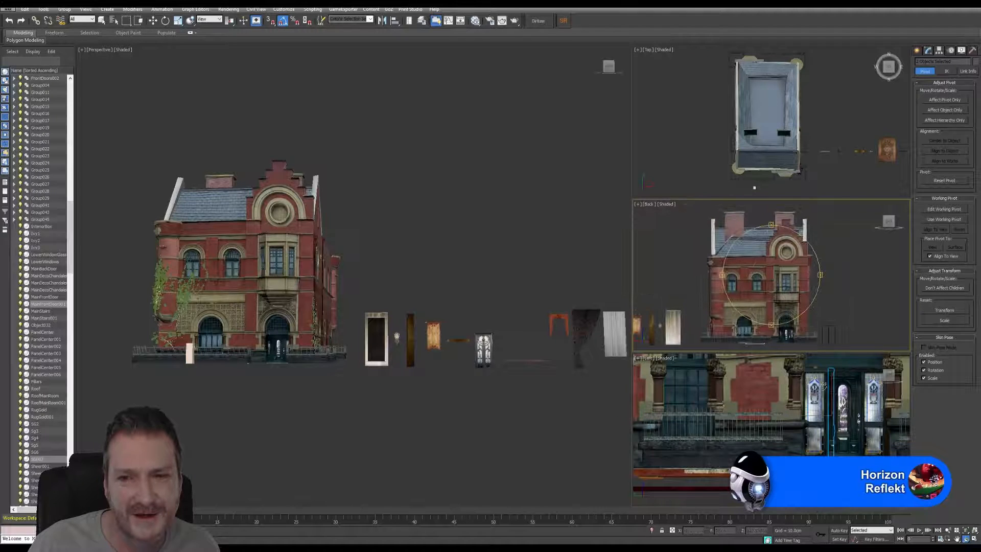
scroll(820, 419, down, 5)
scroll(820, 419, down, 5)
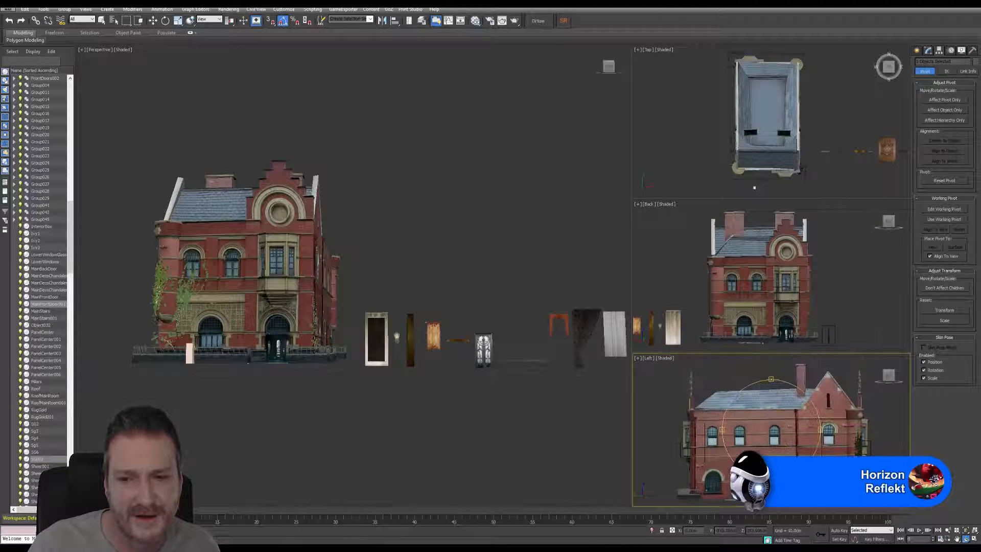
Step: Select the building's front wall and frame the perspective view on it, showing the building from its front corner
middle_drag(287, 321, 348, 366)
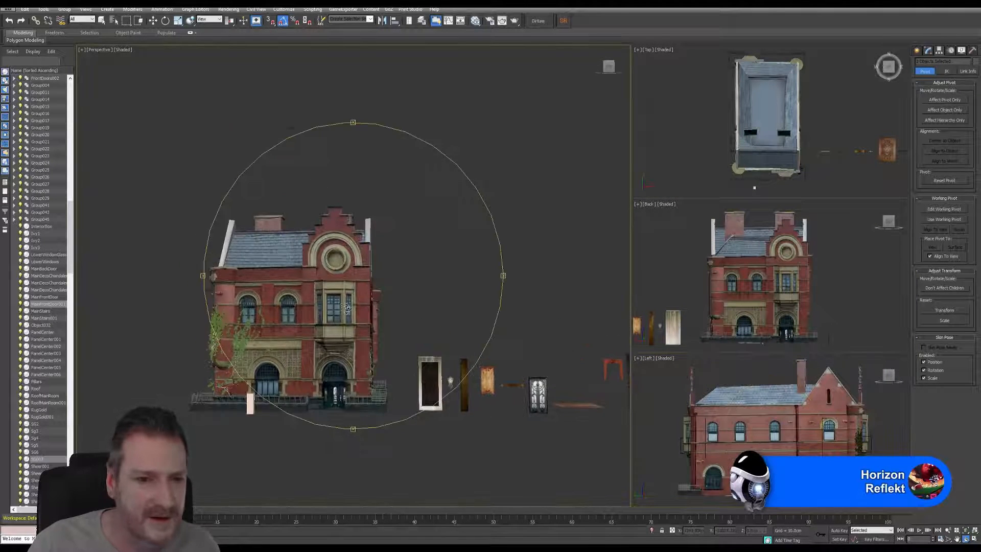
scroll(348, 307, up, 5)
alt+middle_drag(348, 307, 361, 309)
scroll(368, 331, down, 8)
scroll(368, 331, up, 5)
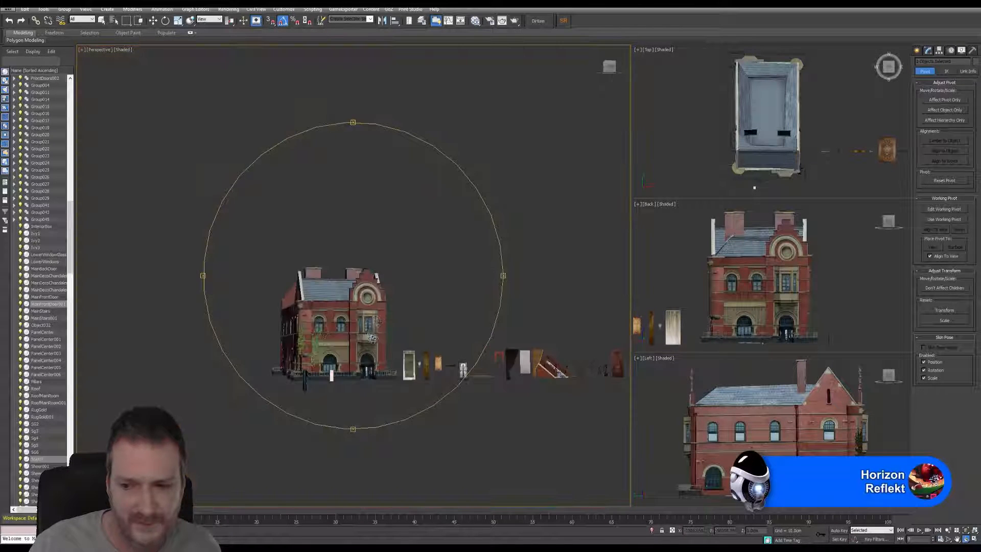
middle_drag(372, 338, 357, 324)
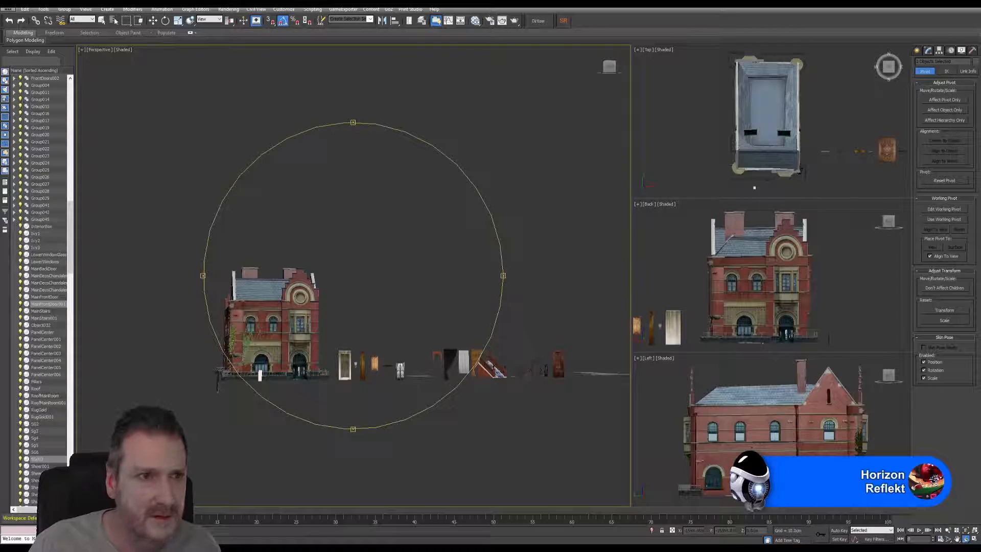
click(102, 20)
click(299, 299)
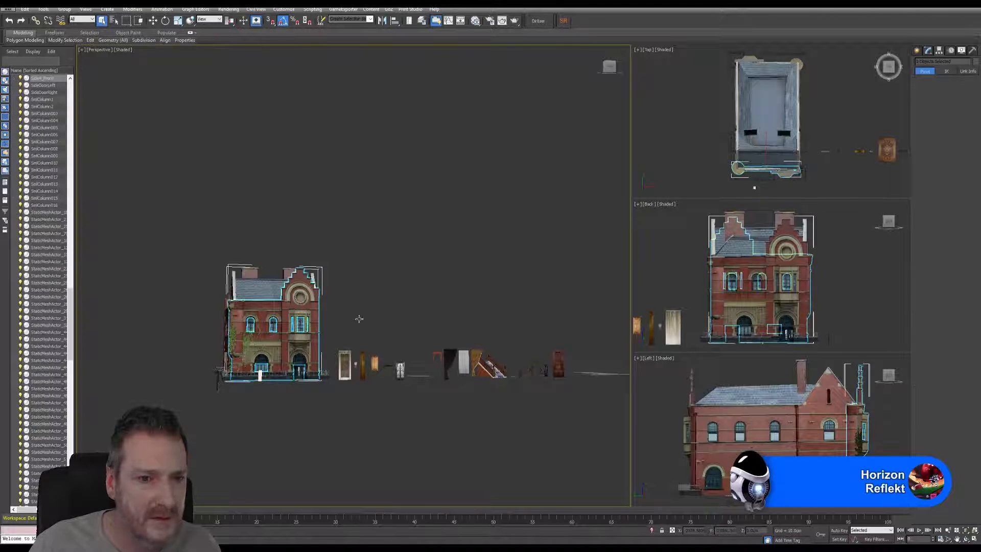
click(964, 532)
click(966, 539)
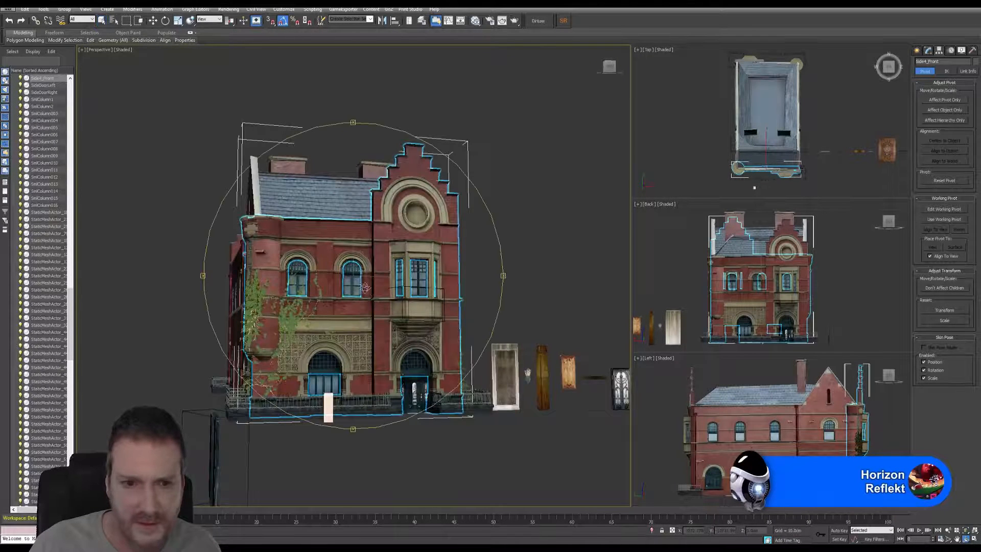
mouse_move(365, 288)
mouse_down()
mouse_move(398, 293)
mouse_move(379, 285)
mouse_up()
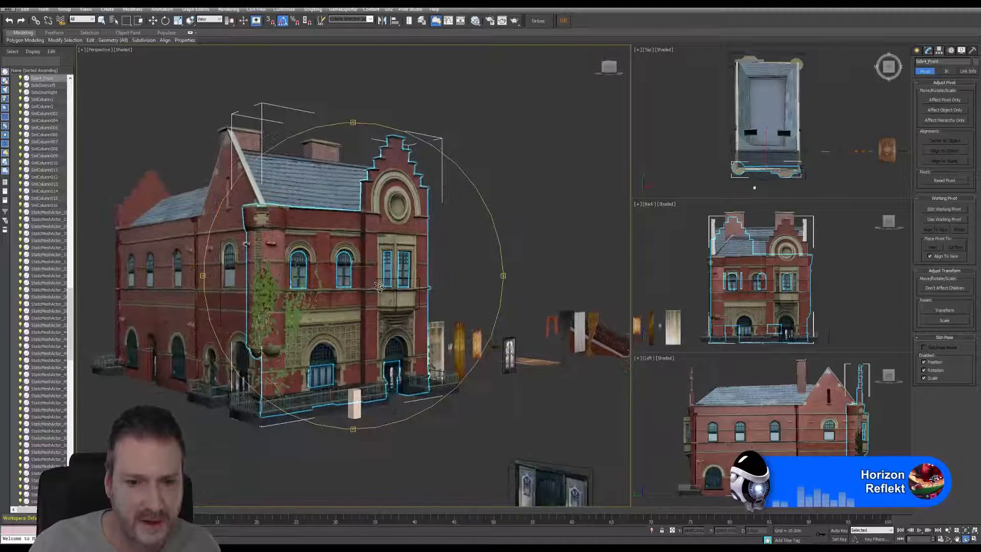
scroll(380, 286, down, 3)
Step: Delete the leftover door group standing in front of the building and save the scene
click(101, 21)
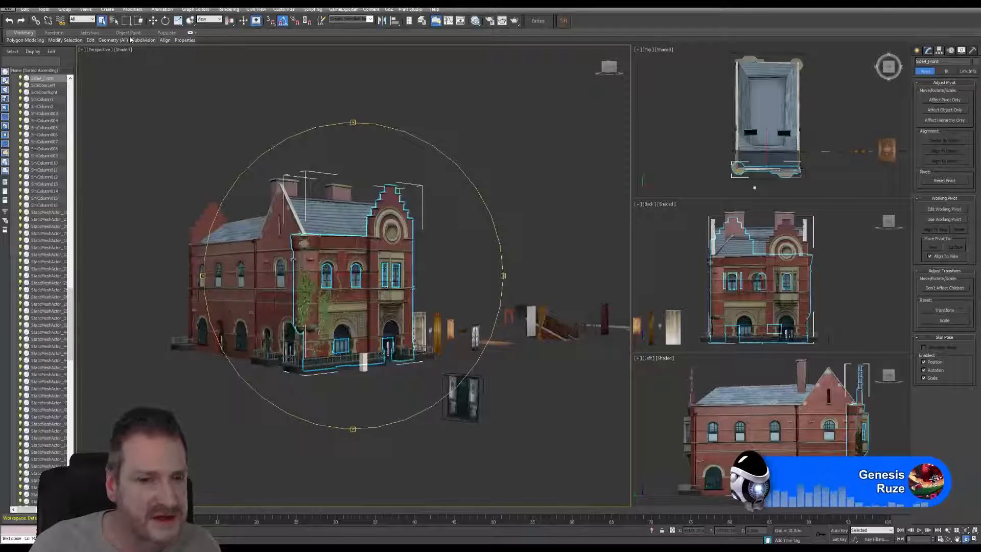
click(508, 410)
drag(449, 416, 449, 417)
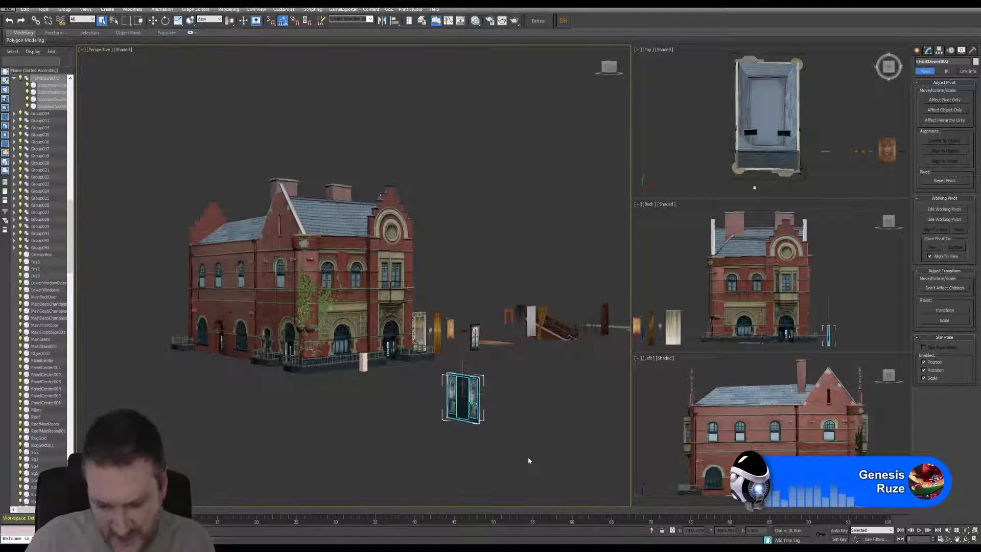
key(Delete)
mouse_move(415, 409)
middle_down()
mouse_move(486, 449)
mouse_move(461, 443)
middle_up()
scroll(426, 418, up, 3)
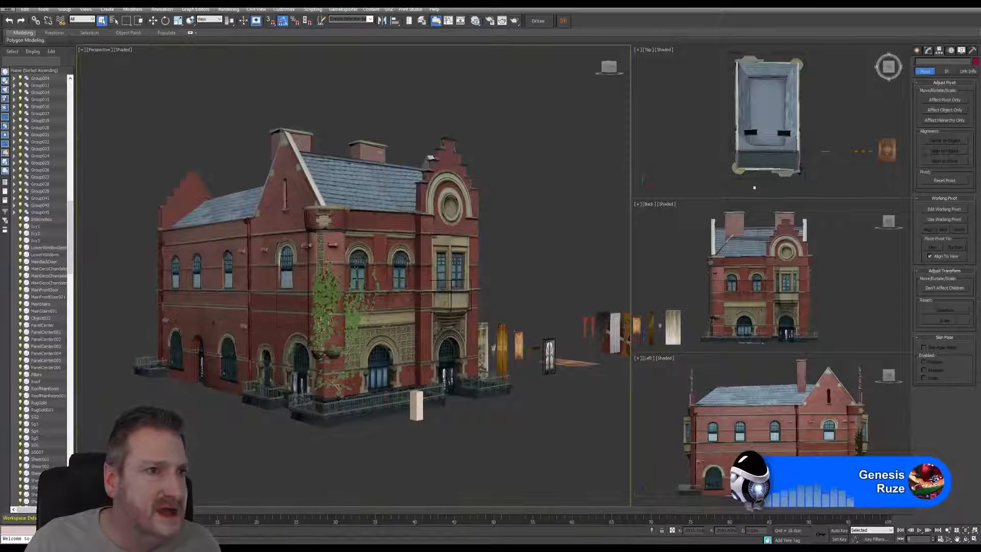
click(8, 10)
click(30, 75)
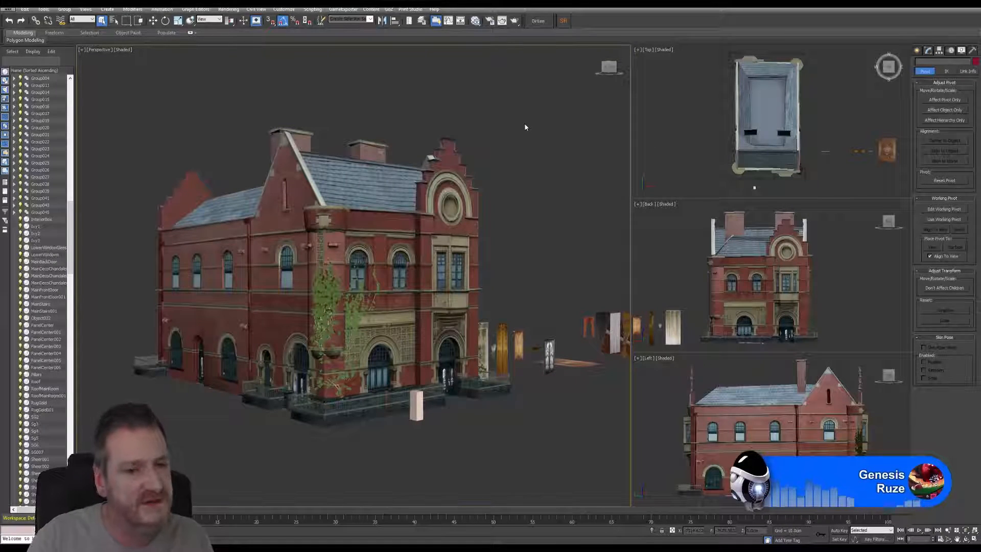
Step: Select the ivy spreading from the corner turret across the front wall and examine its leaves up close
click(373, 347)
scroll(372, 347, up, 2)
scroll(313, 310, up, 4)
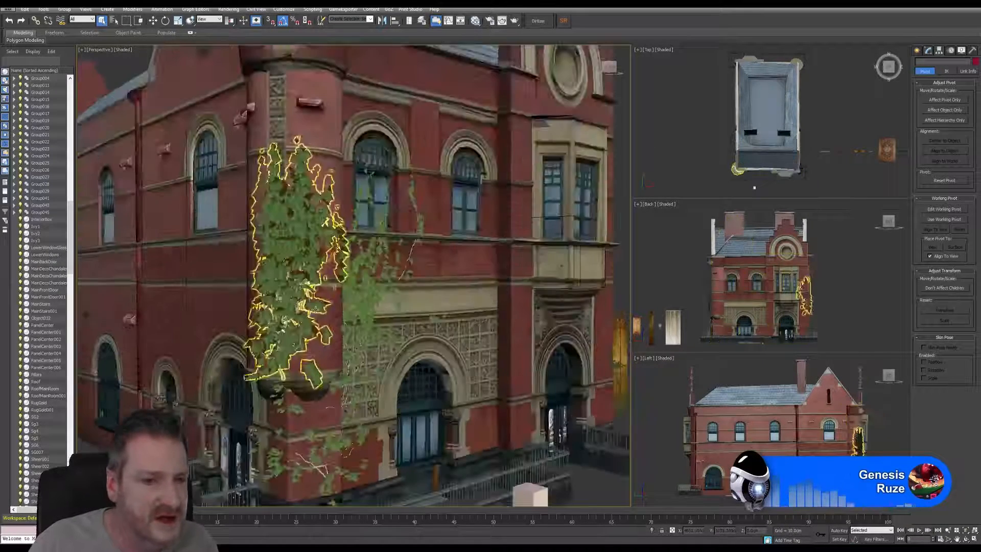
alt+middle_drag(313, 310, 313, 442)
click(391, 197)
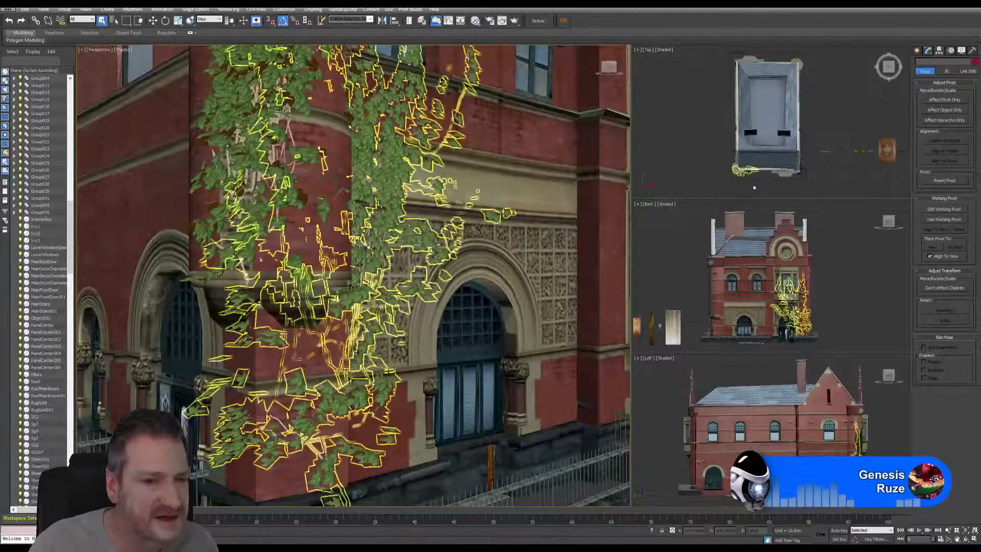
click(390, 194)
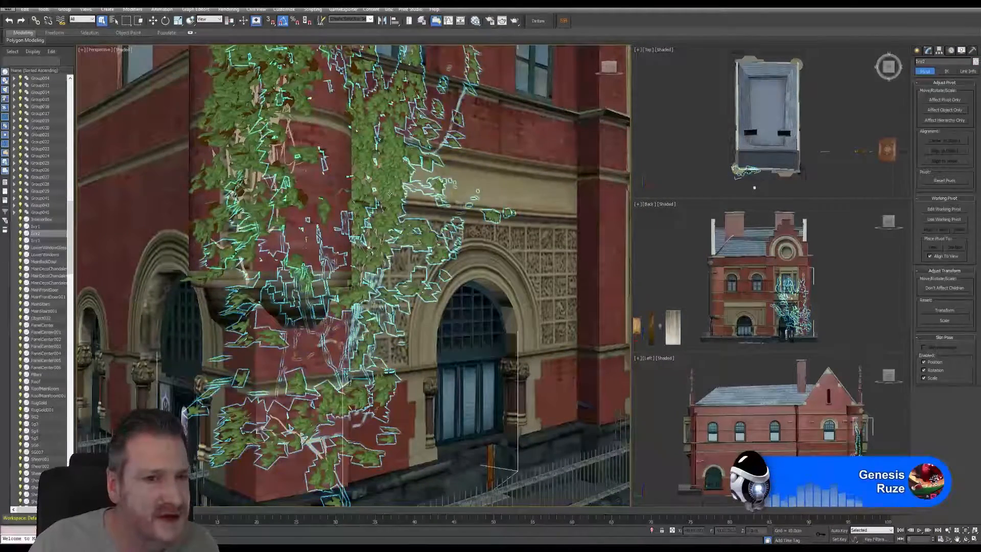
key(z)
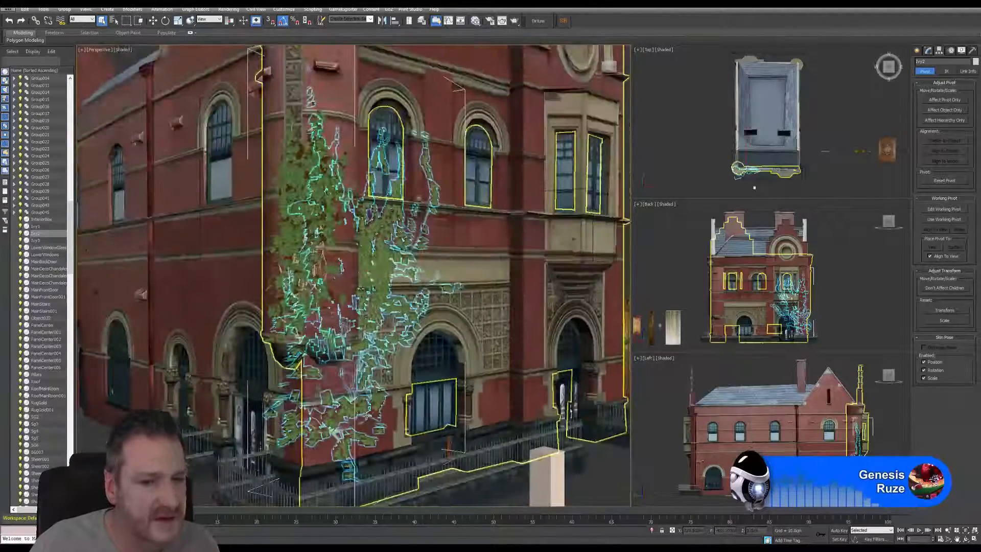
Step: Select the ivy covering the corner turret and examine how it sits against the building's front
click(295, 185)
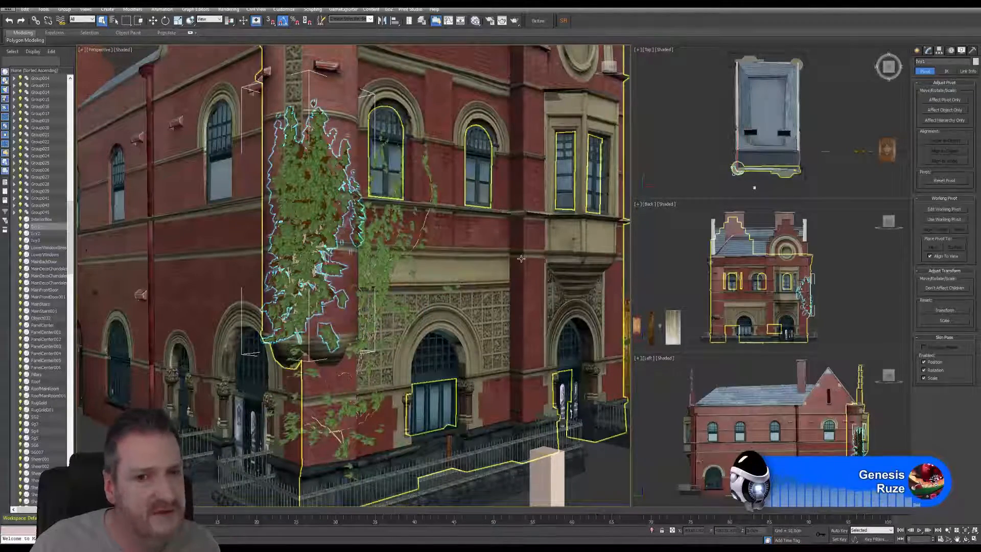
middle_drag(521, 259, 421, 273)
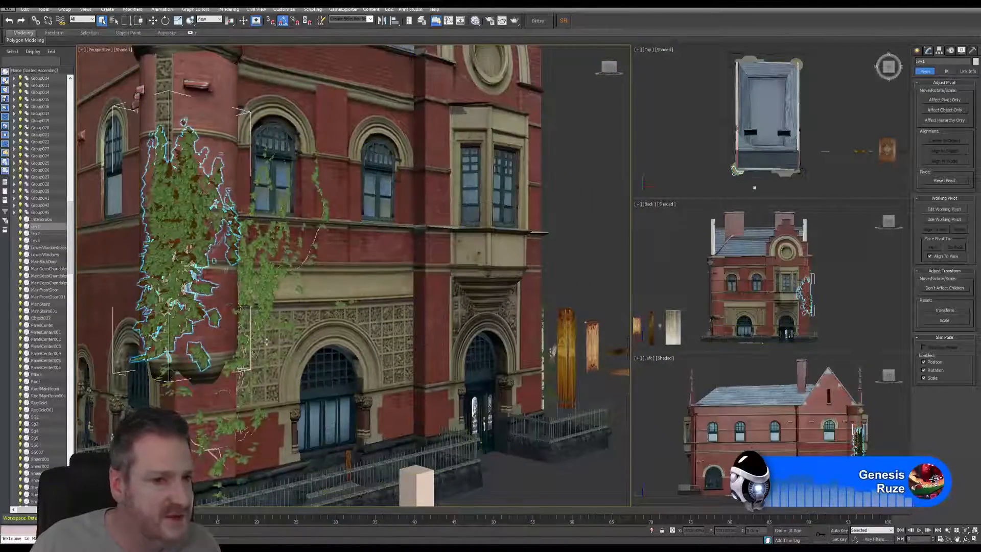
scroll(430, 312, up, 2)
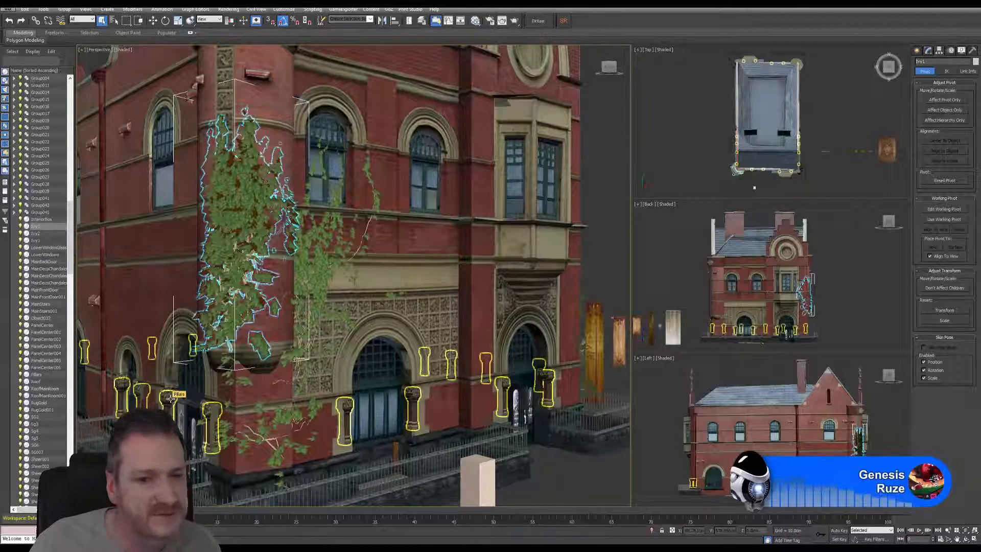
scroll(170, 398, down, 10)
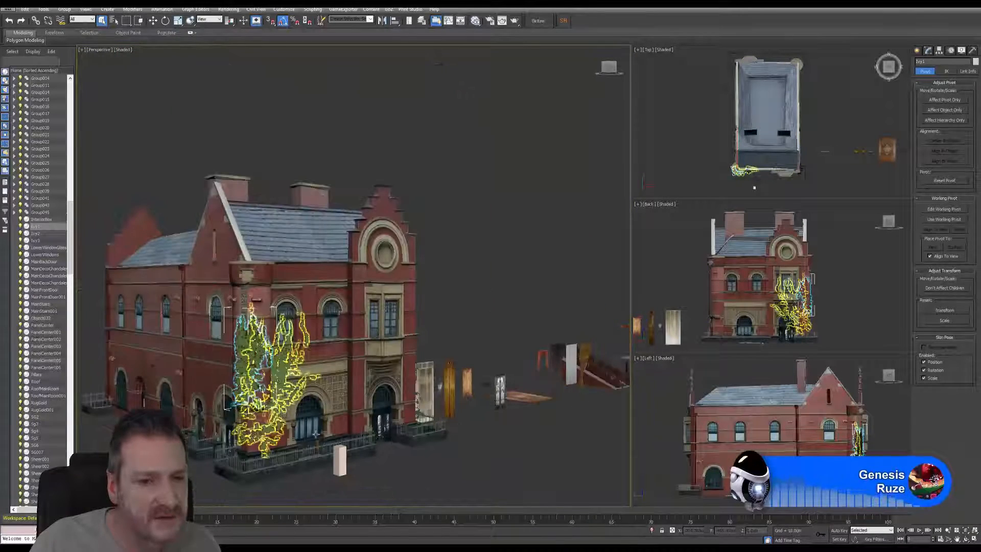
Step: Clear the selection and show the whole building together with the row of separate assets in the perspective view
click(460, 310)
middle_drag(459, 310, 482, 296)
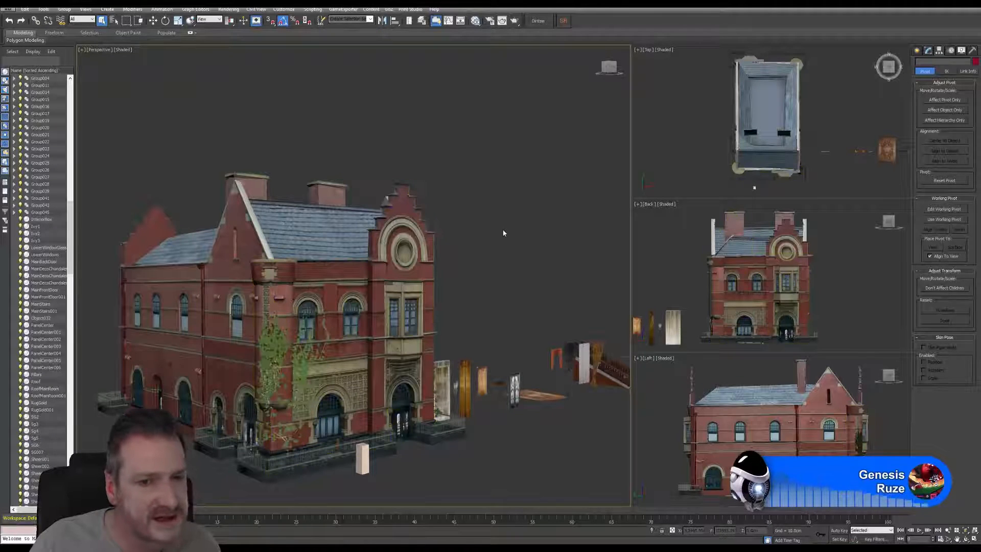
middle_drag(503, 229, 311, 286)
scroll(508, 239, down, 5)
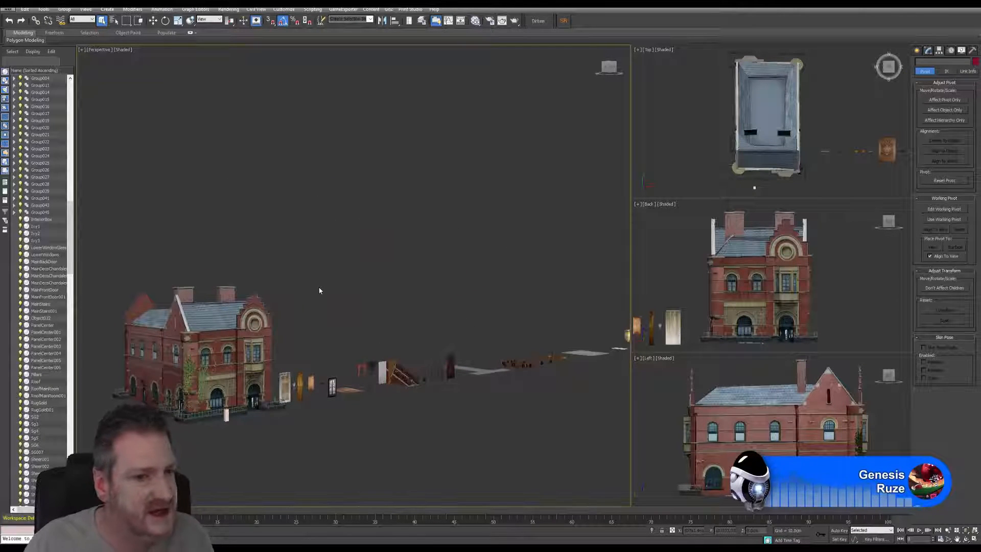